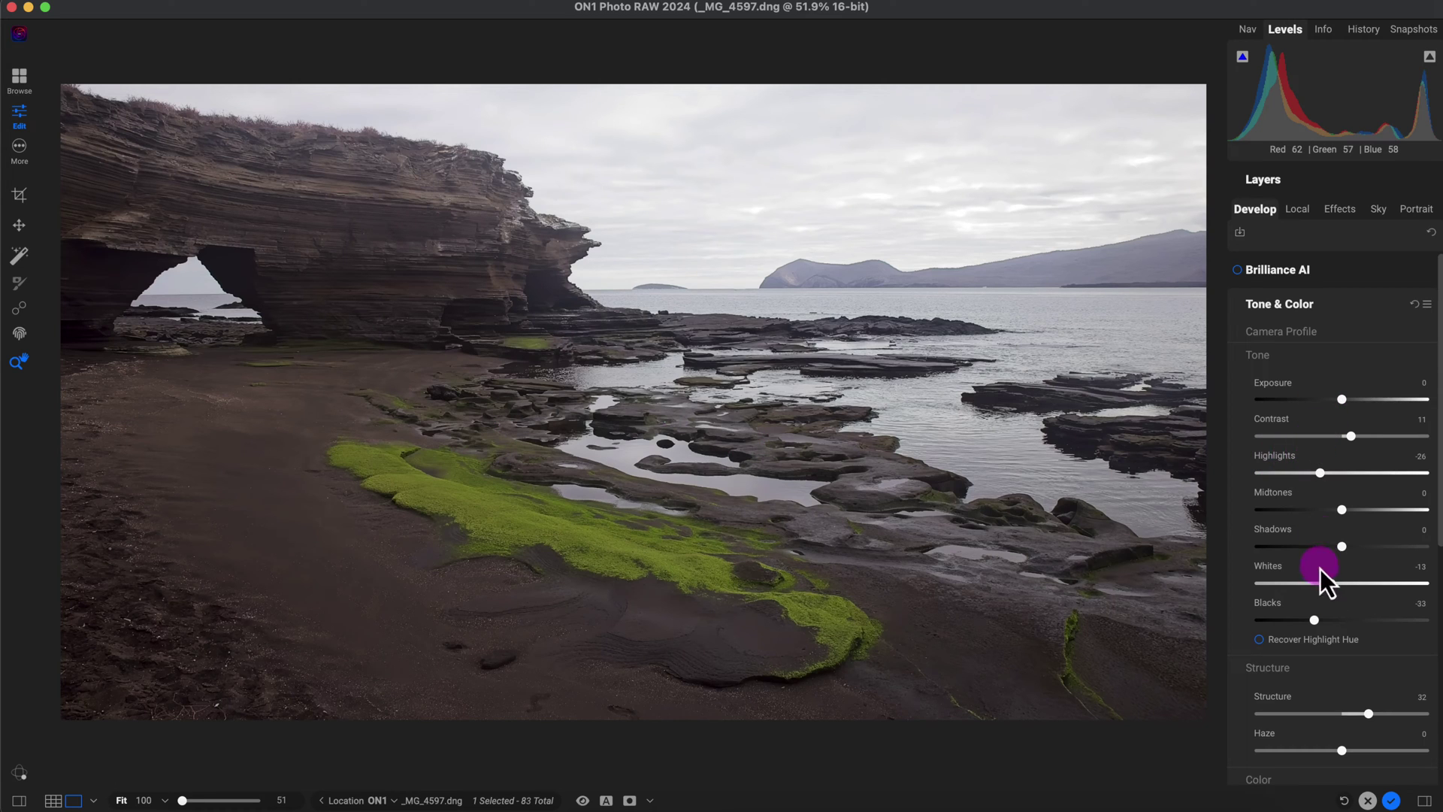
Step: Add a Channel Mixer filter to the coastal photo as an effect
left_click_drag(1436, 519, 1437, 760)
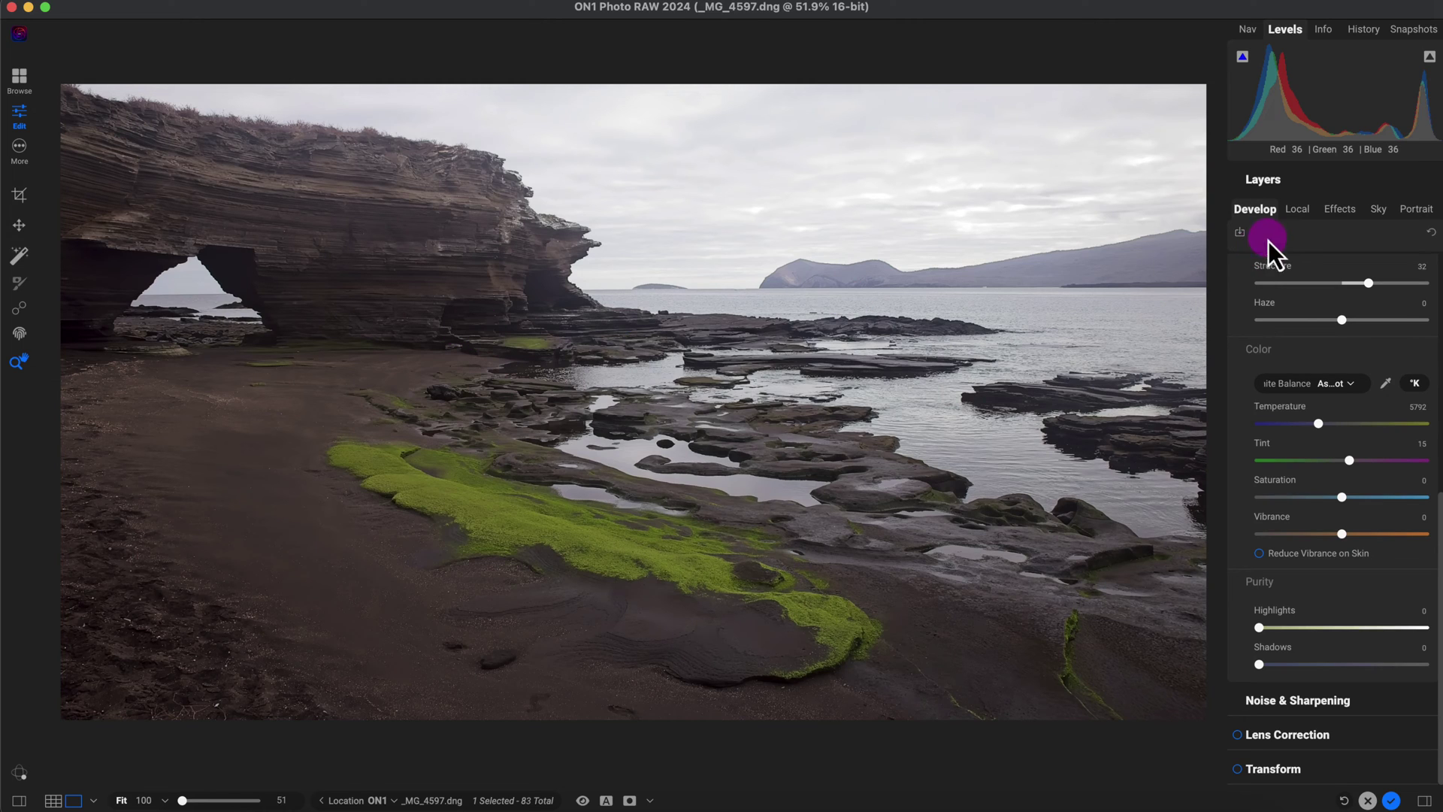
left_click(1292, 210)
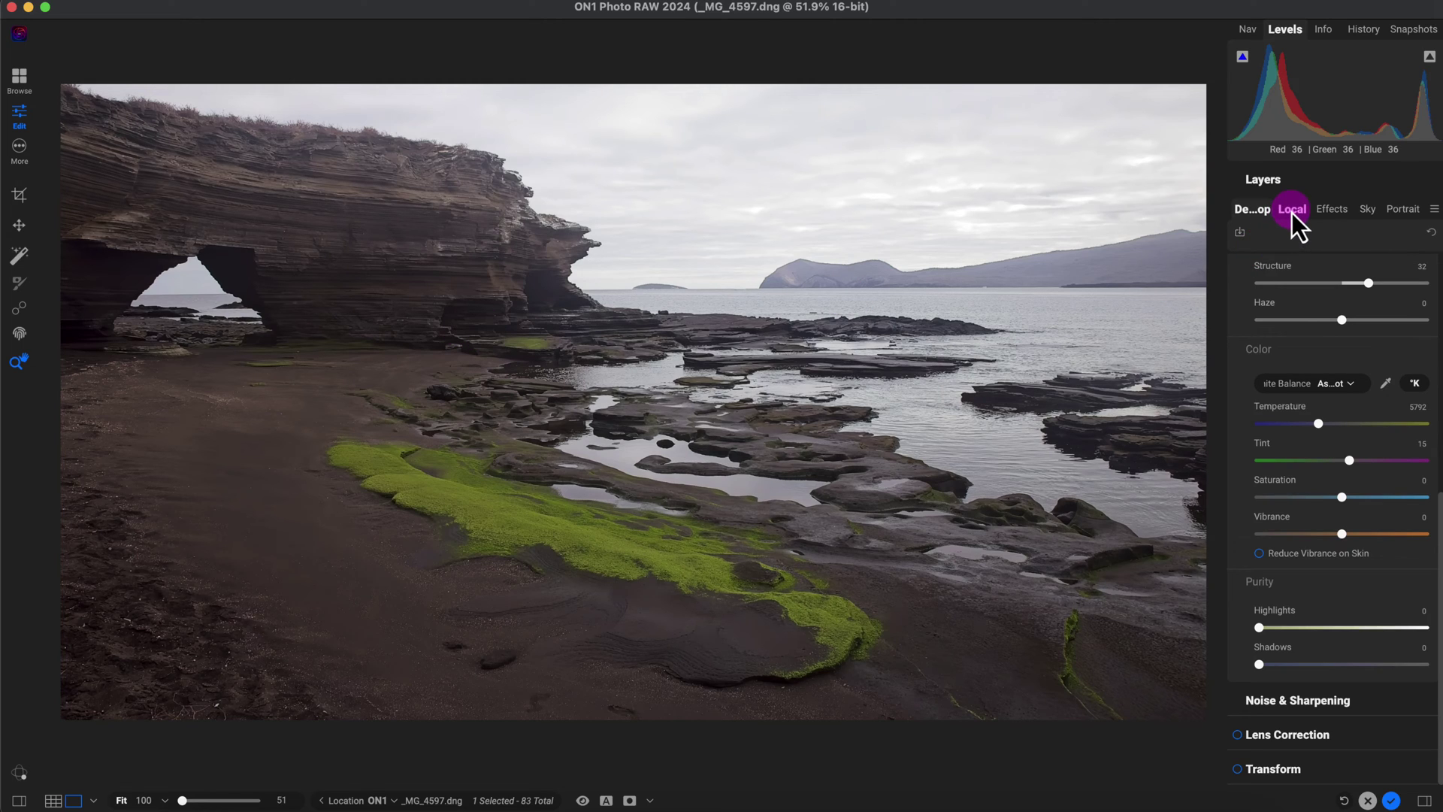
left_click(1331, 209)
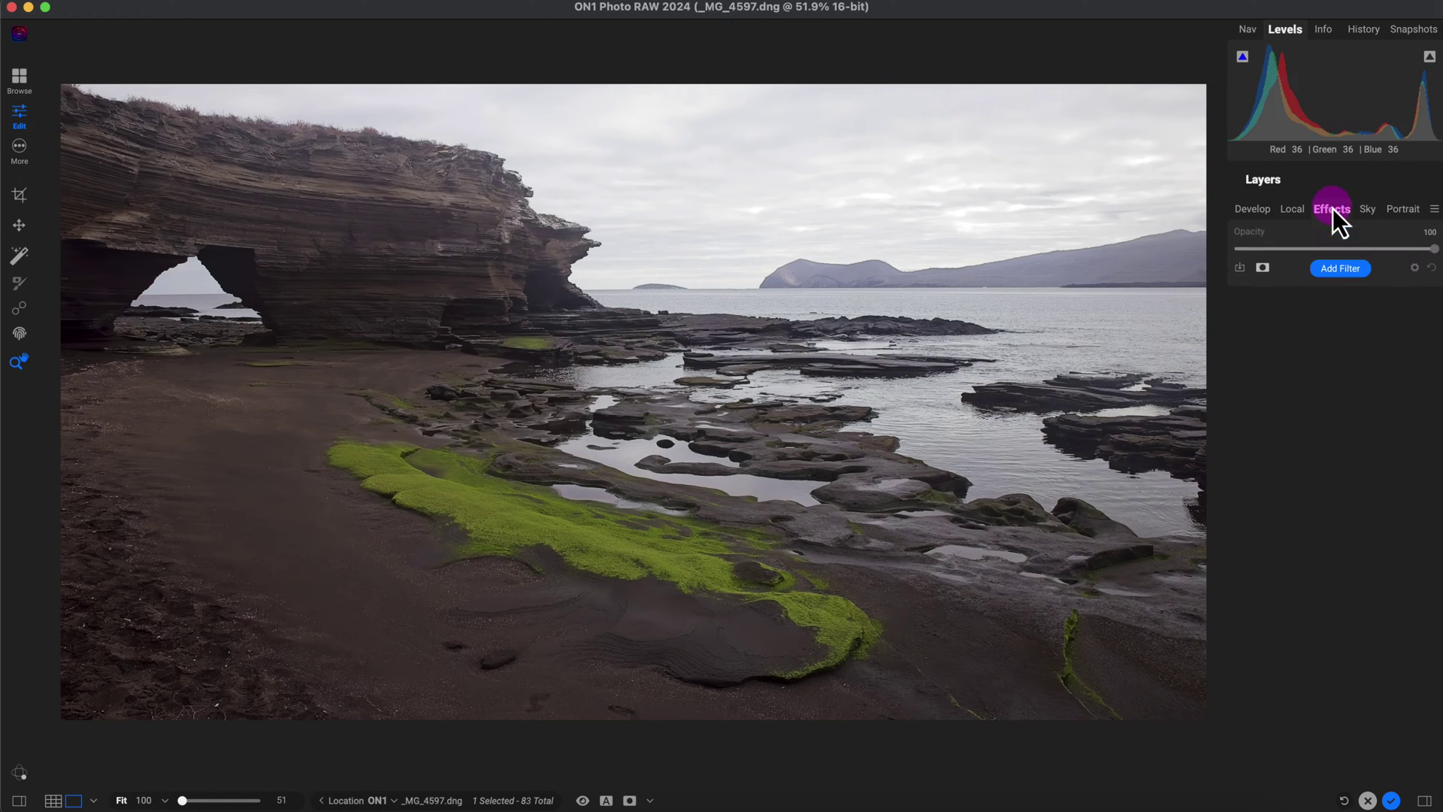
left_click(1341, 268)
left_click(944, 421)
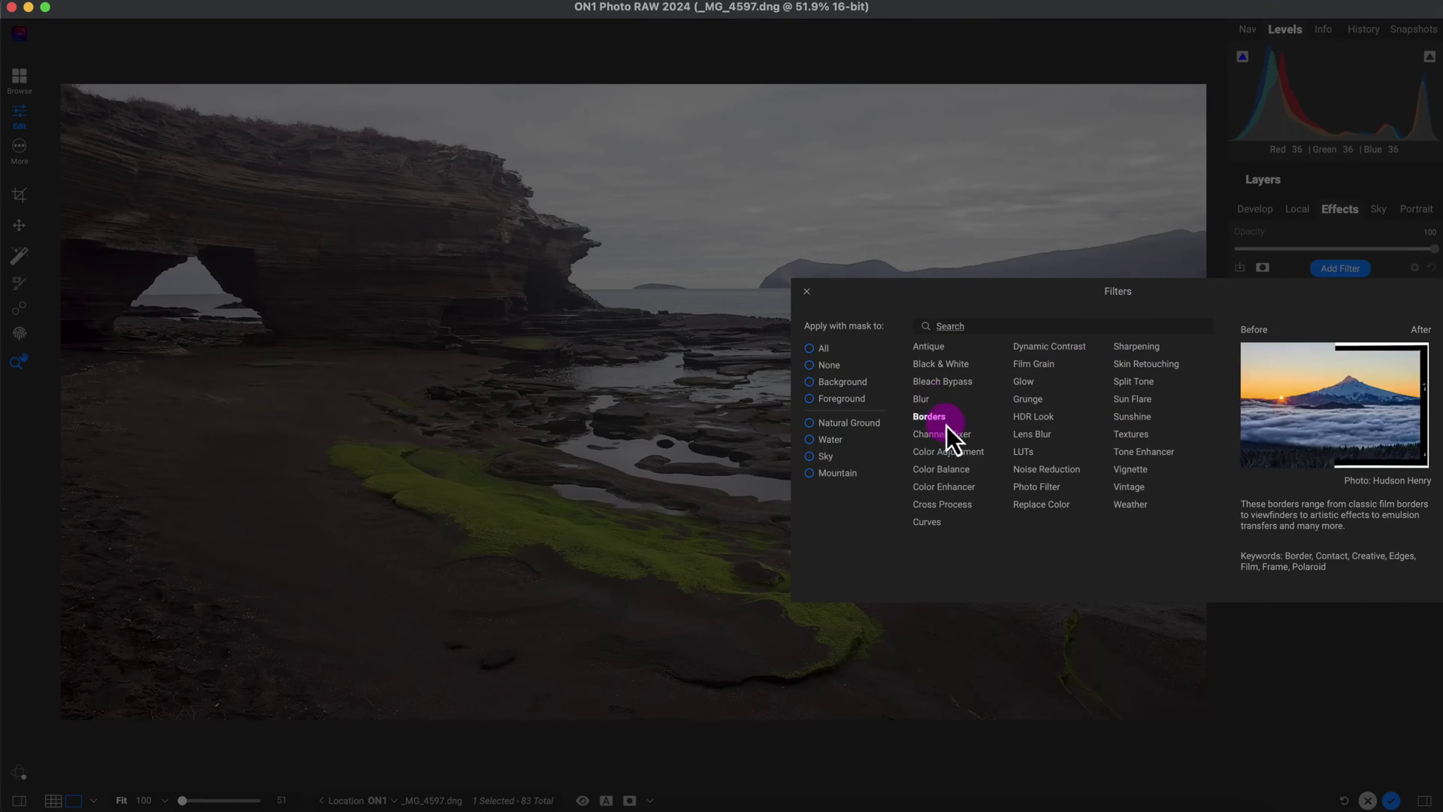
left_click(955, 437)
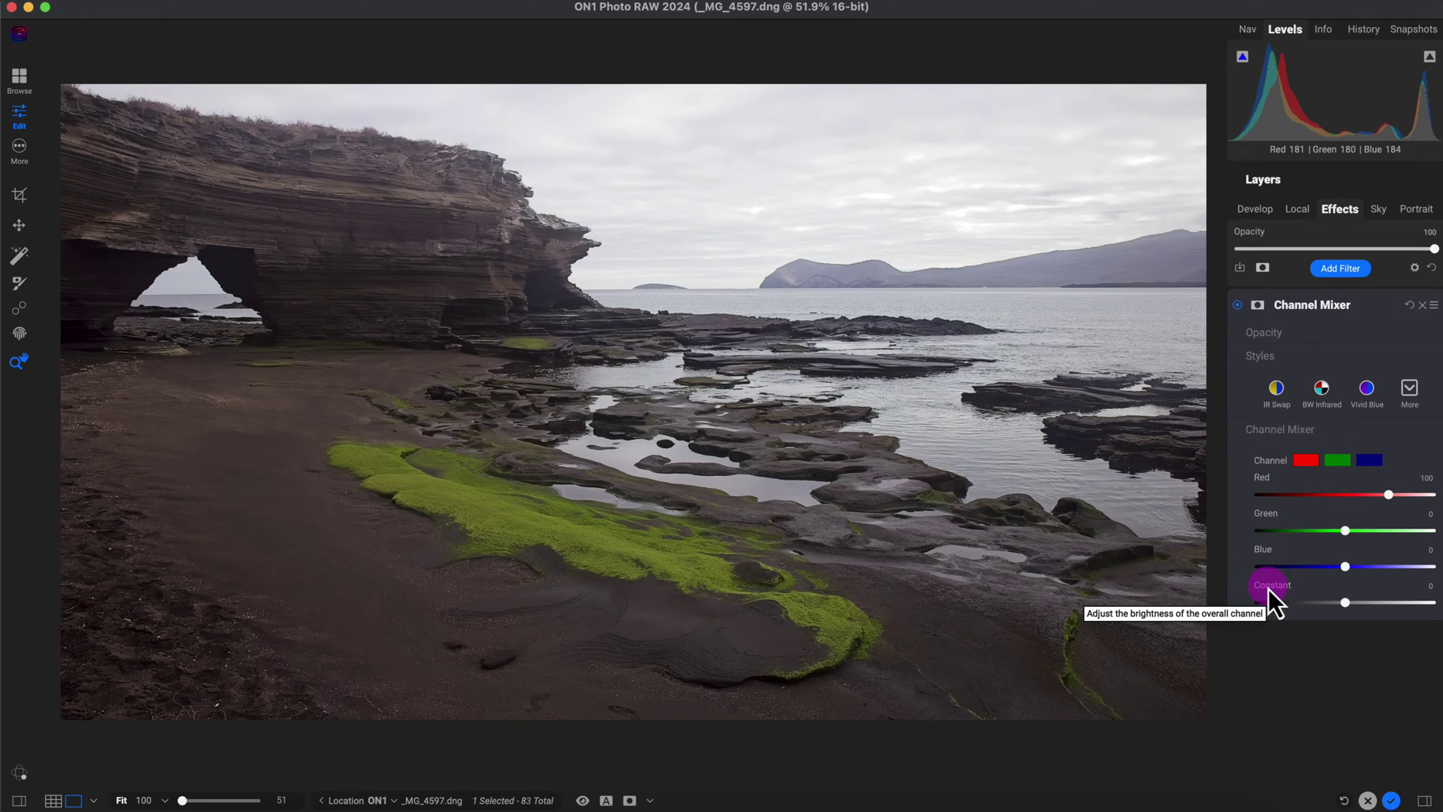
Step: Try the BW Infrared style in the Channel Mixer and reset the filter
left_click(1325, 389)
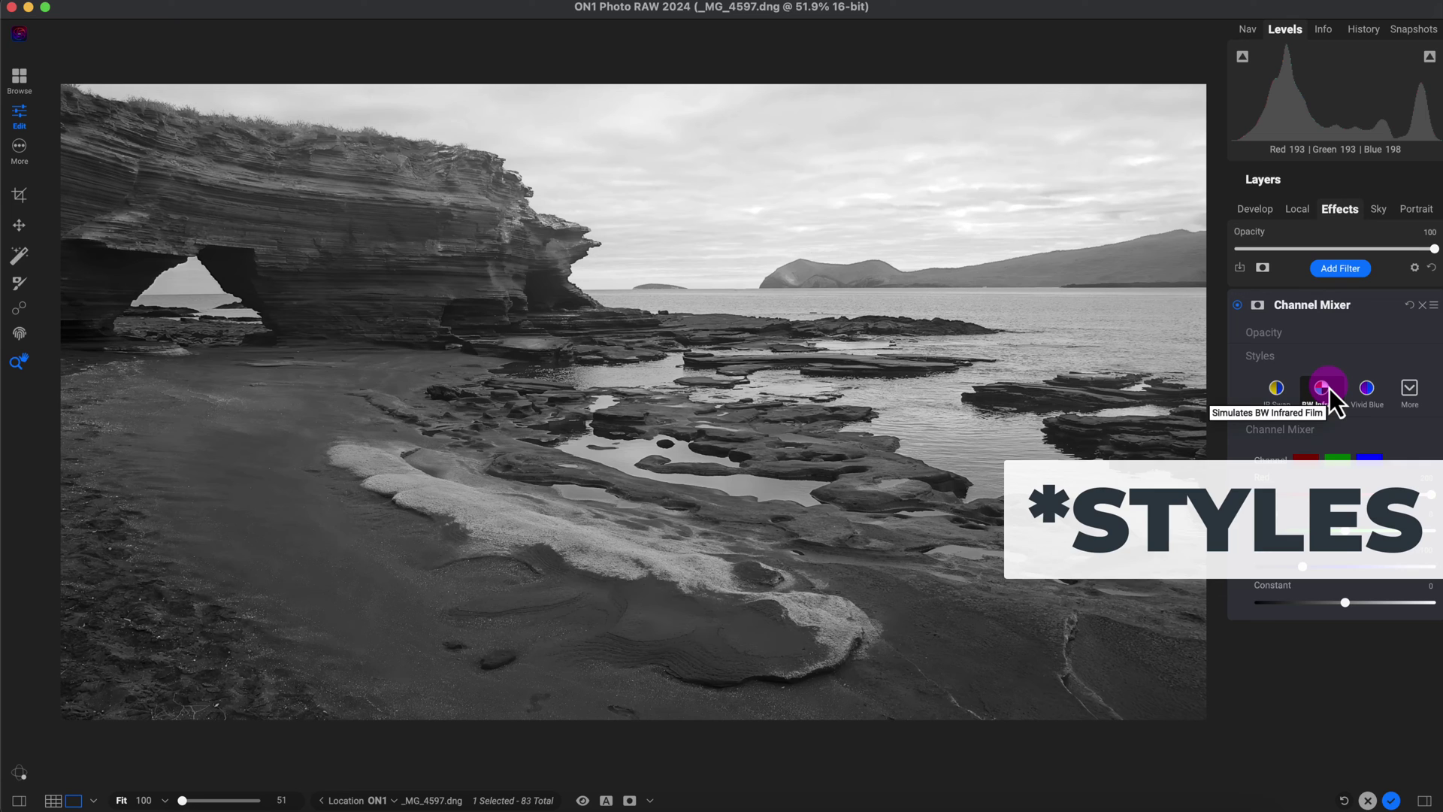
left_click(1410, 304)
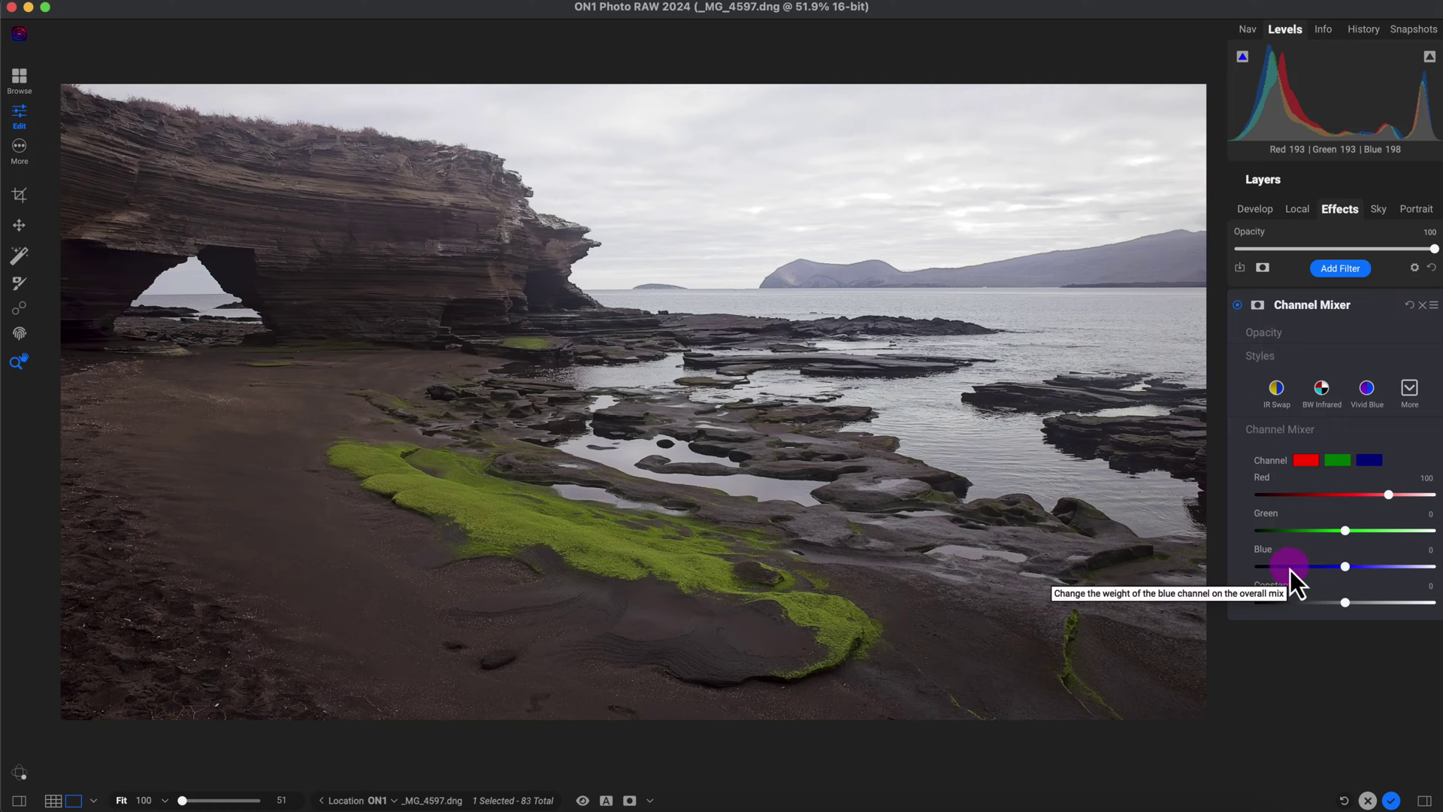
Step: Go through the three output channels, try red weights of 143 and 26 in the red channel, and restore its default
left_click(1345, 460)
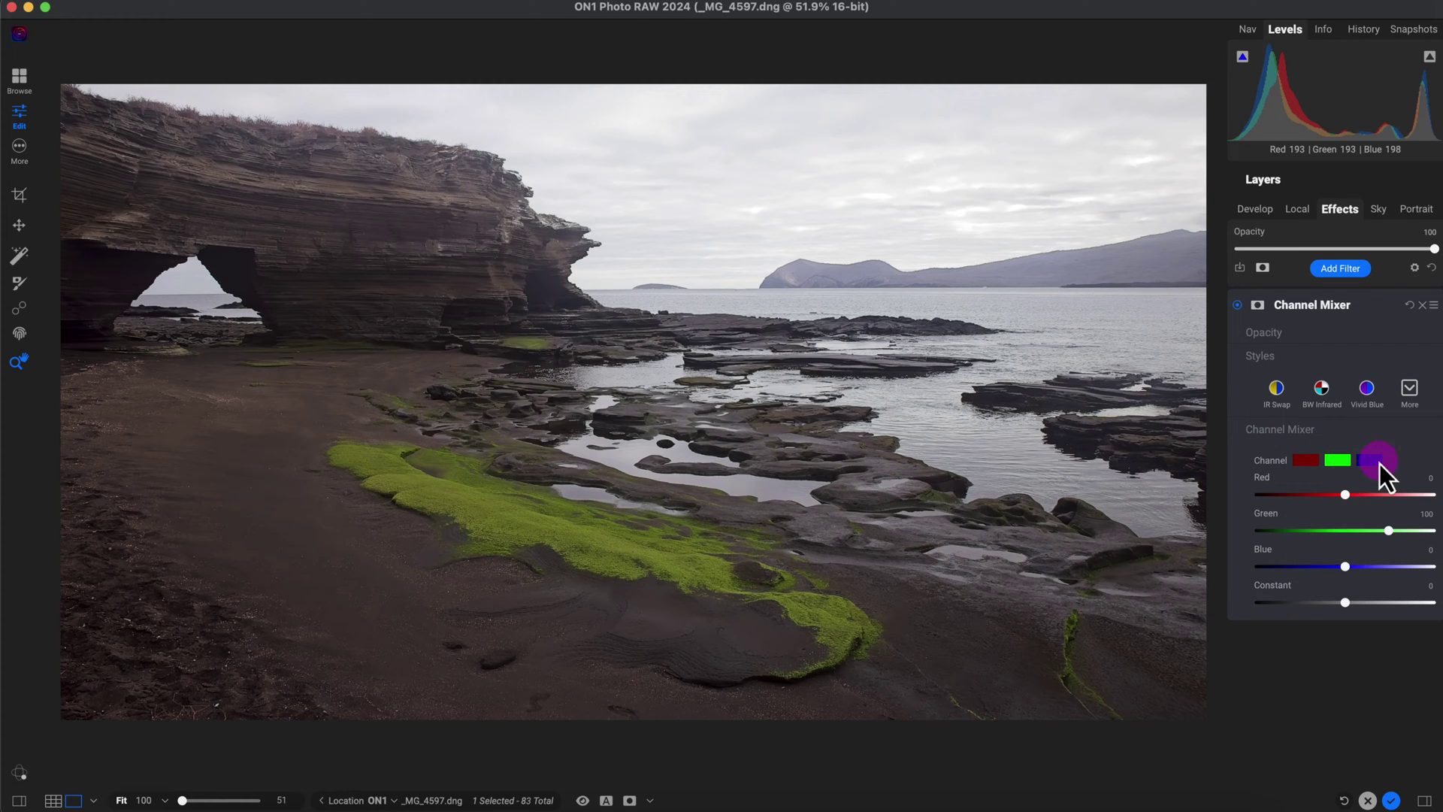
left_click(1379, 462)
left_click(1306, 461)
left_click_drag(1394, 497, 1405, 499)
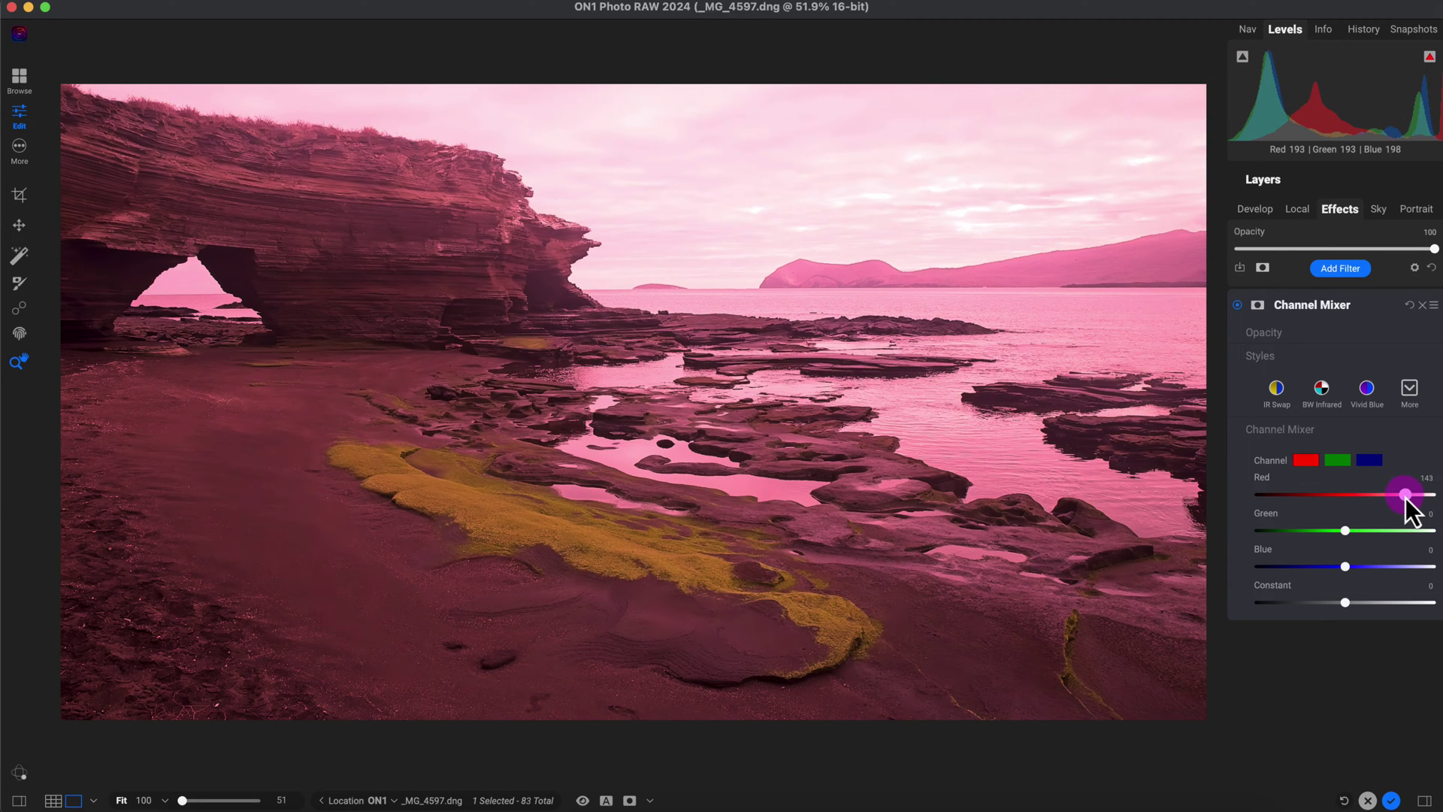
left_click_drag(1405, 498, 1354, 499)
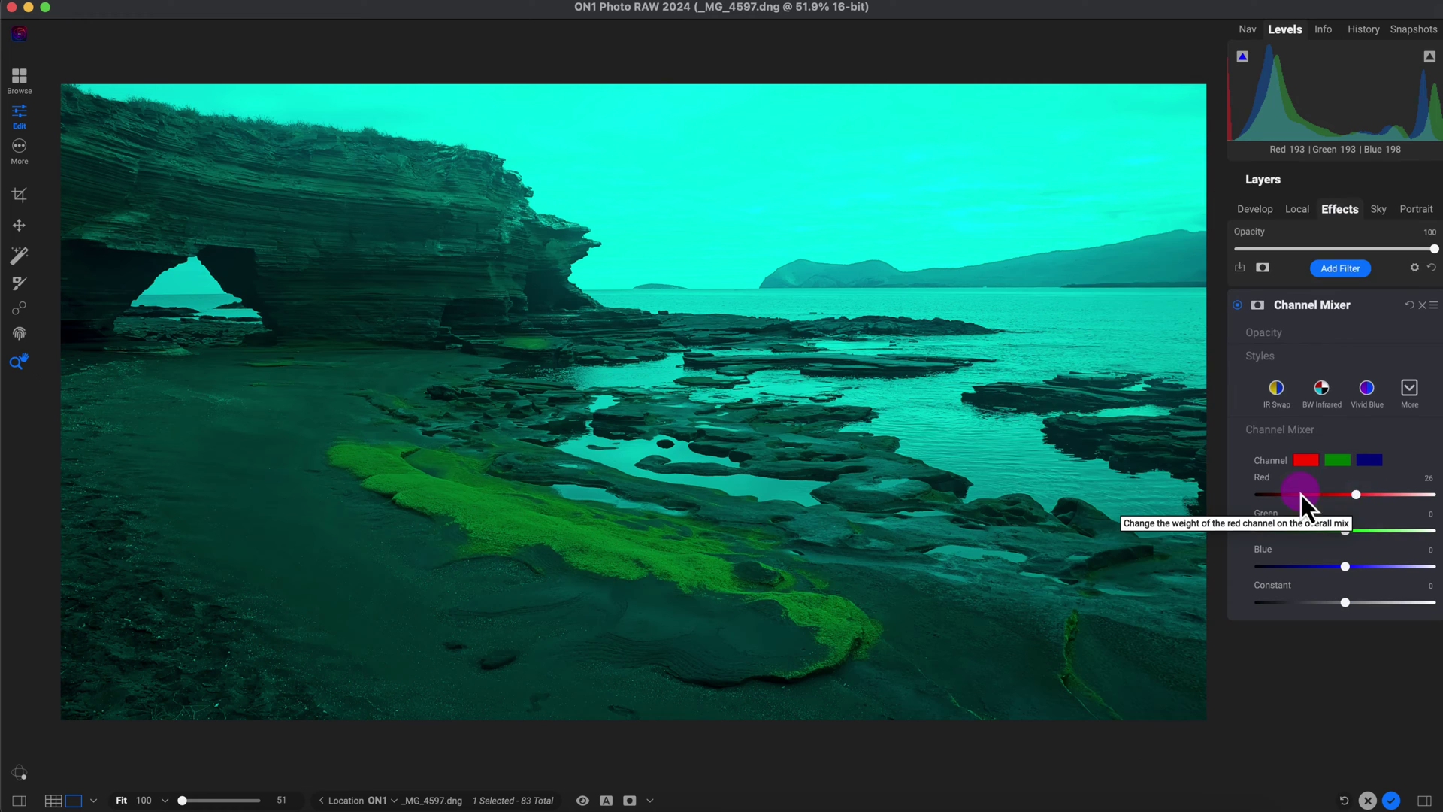
double_click(1360, 497)
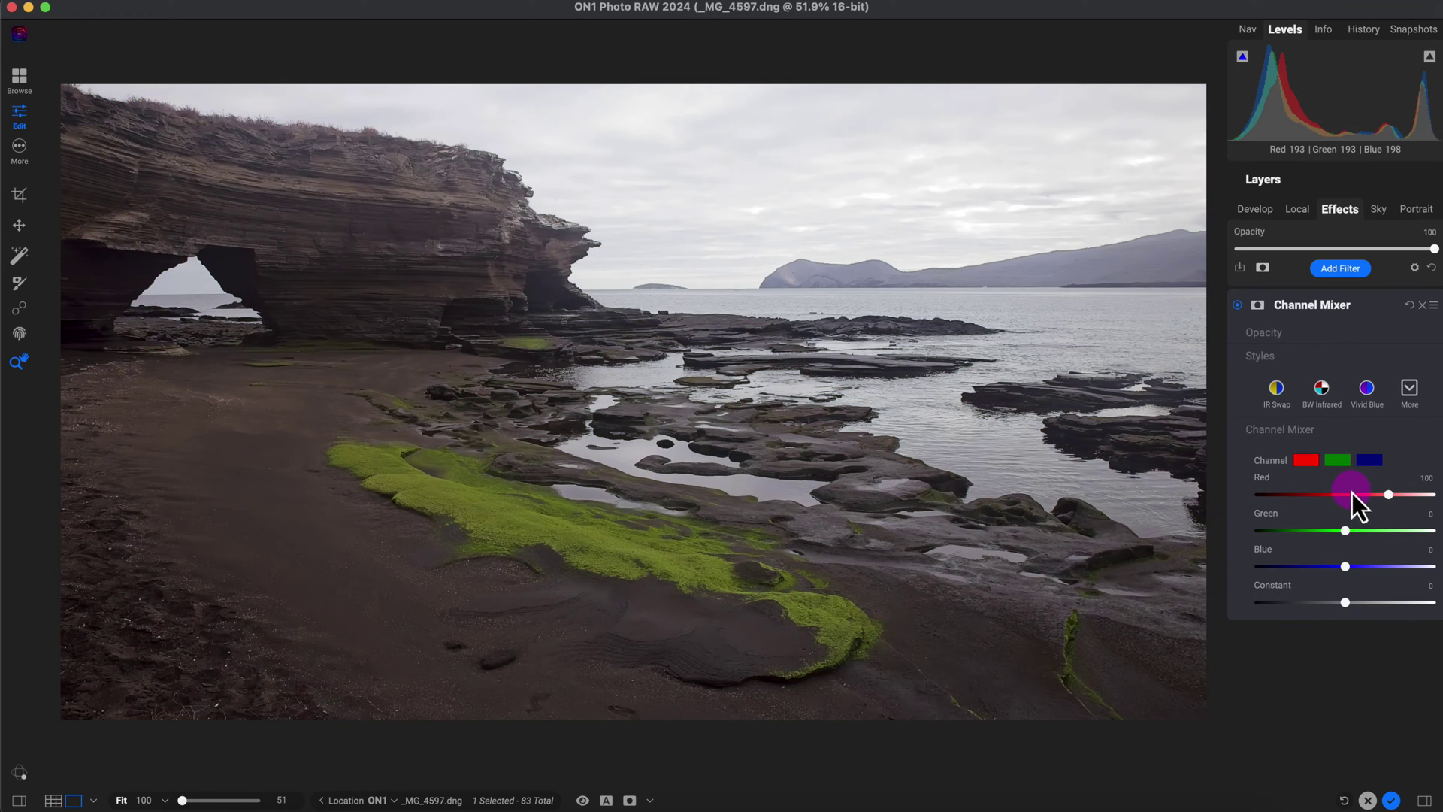
Step: Try lowering the green weight in the green output channel and restore its default
left_click(1337, 461)
left_click_drag(1390, 531, 1359, 535)
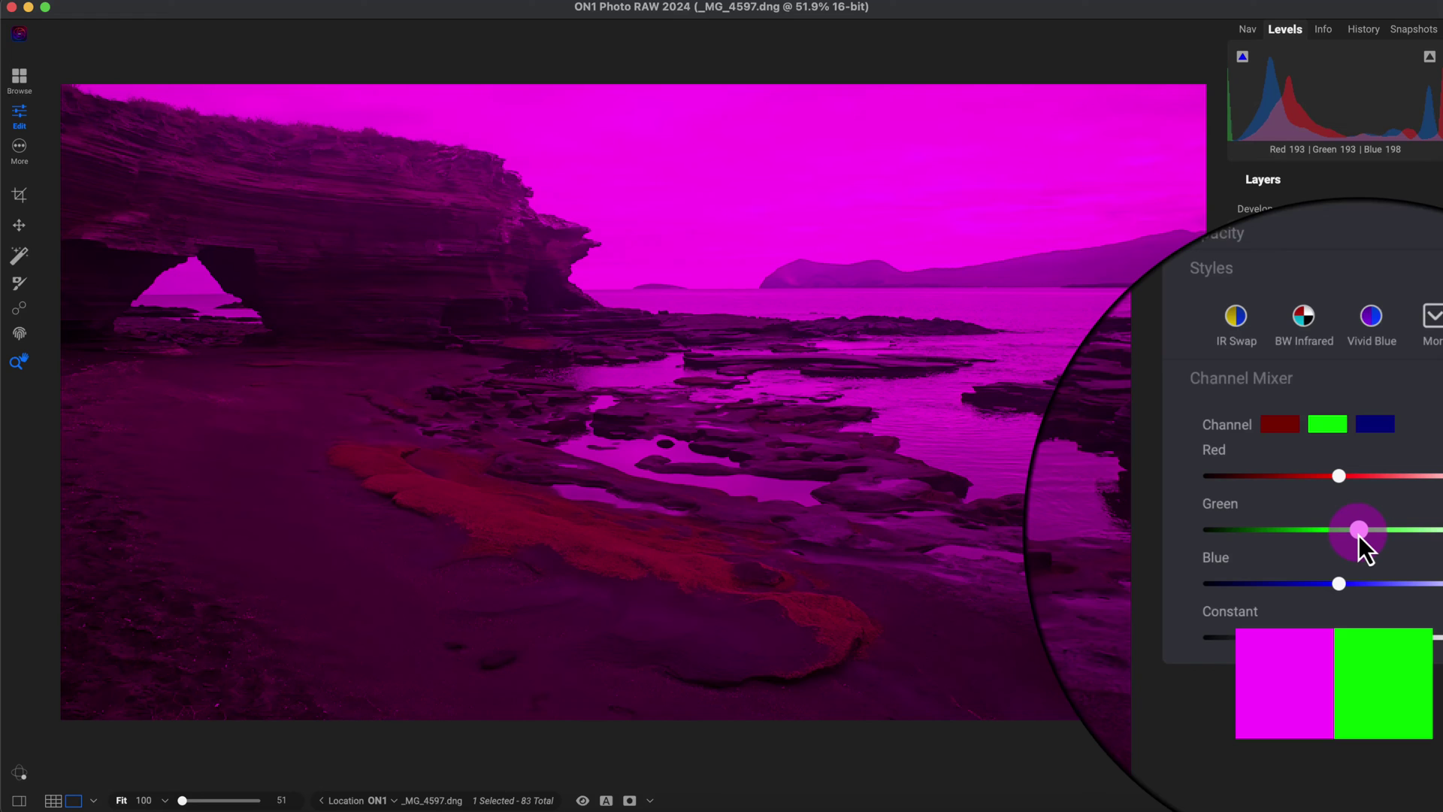
left_click_drag(1365, 534, 1377, 530)
double_click(1364, 531)
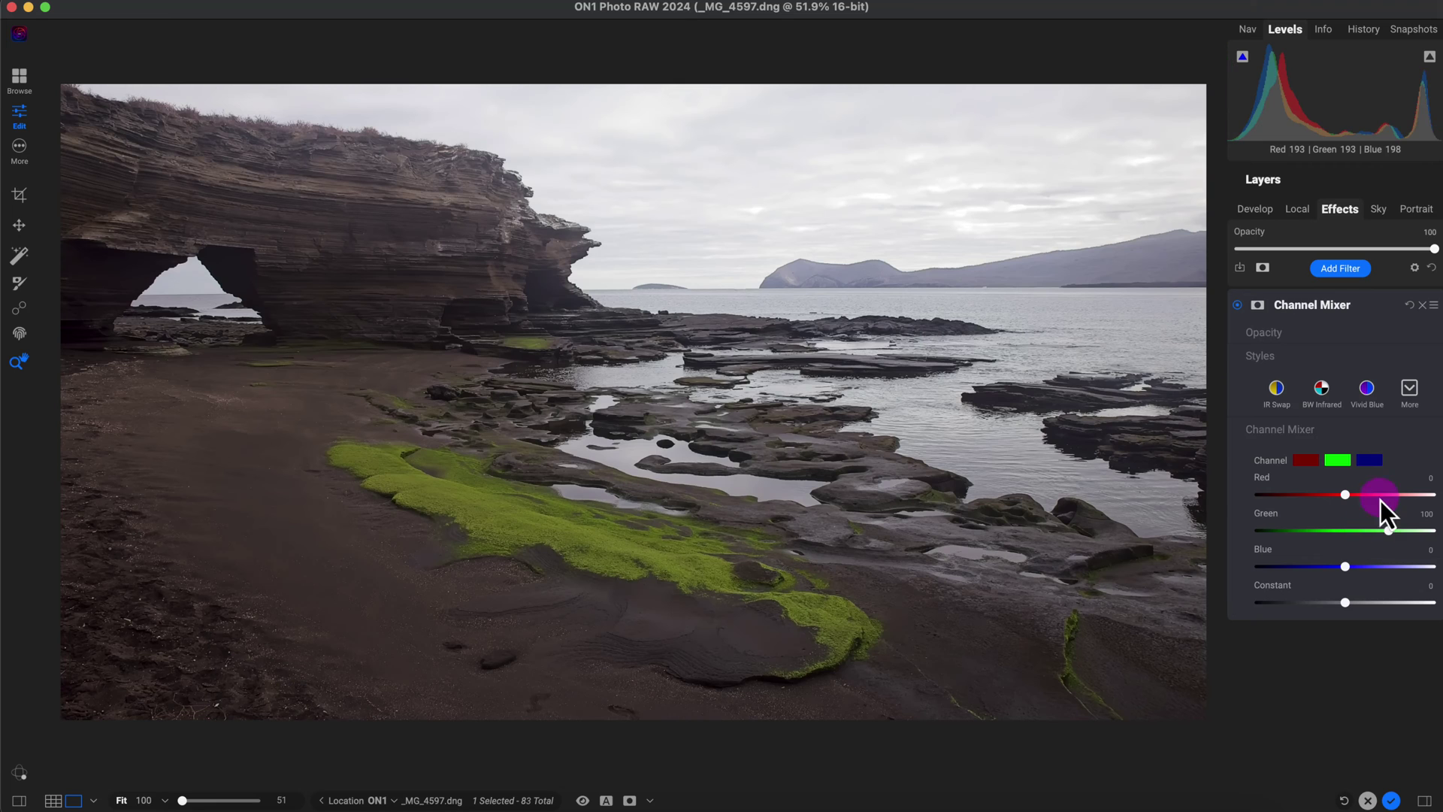
Step: In the blue output channel, try a lower blue weight and a green weight of -53, and reset the filter
left_click(1368, 460)
left_click(1388, 567)
mouse_move(1391, 567)
left_mouse_down()
mouse_move(1412, 567)
mouse_move(1370, 565)
left_mouse_up()
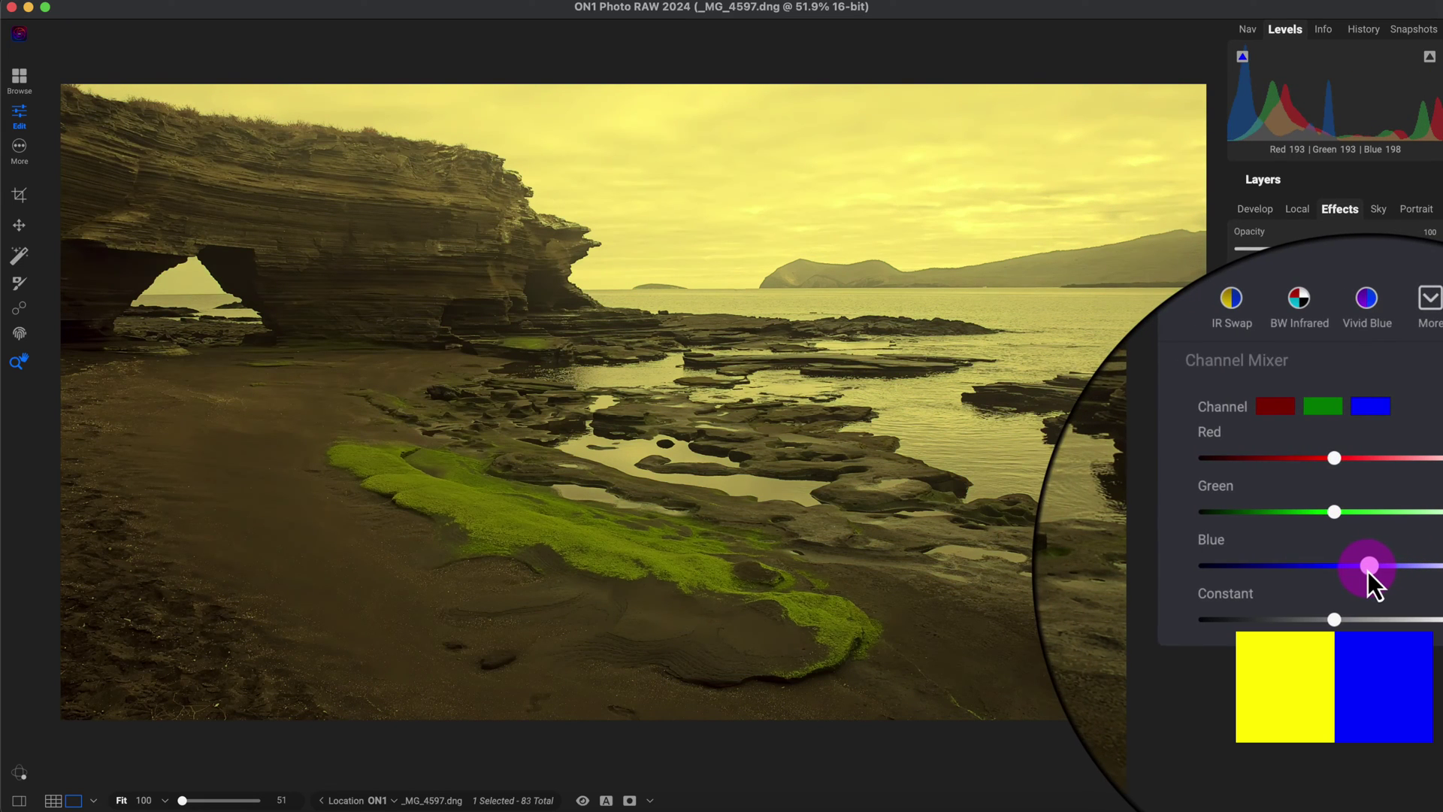
double_click(1372, 569)
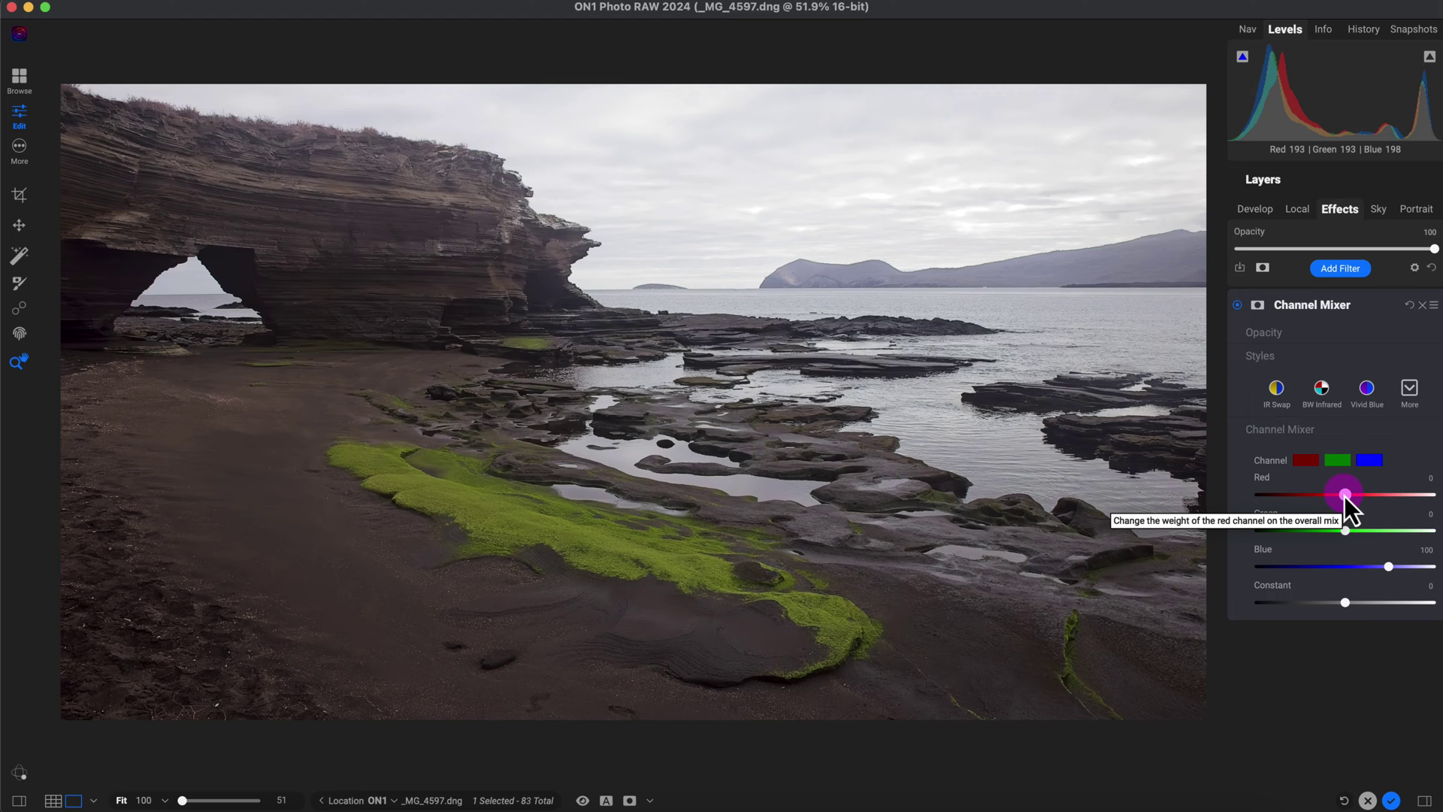
left_click_drag(1346, 496, 1323, 533)
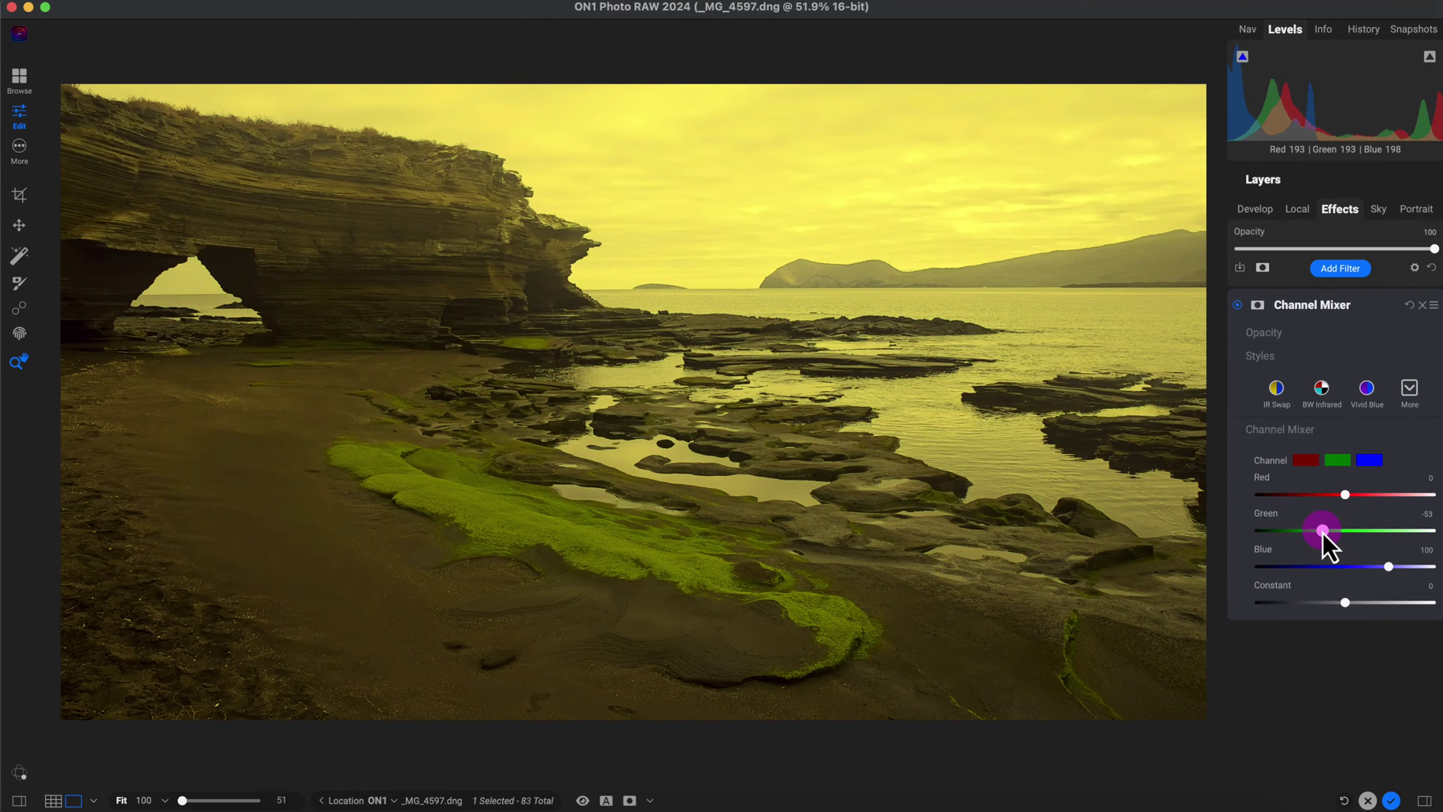
left_click(1409, 305)
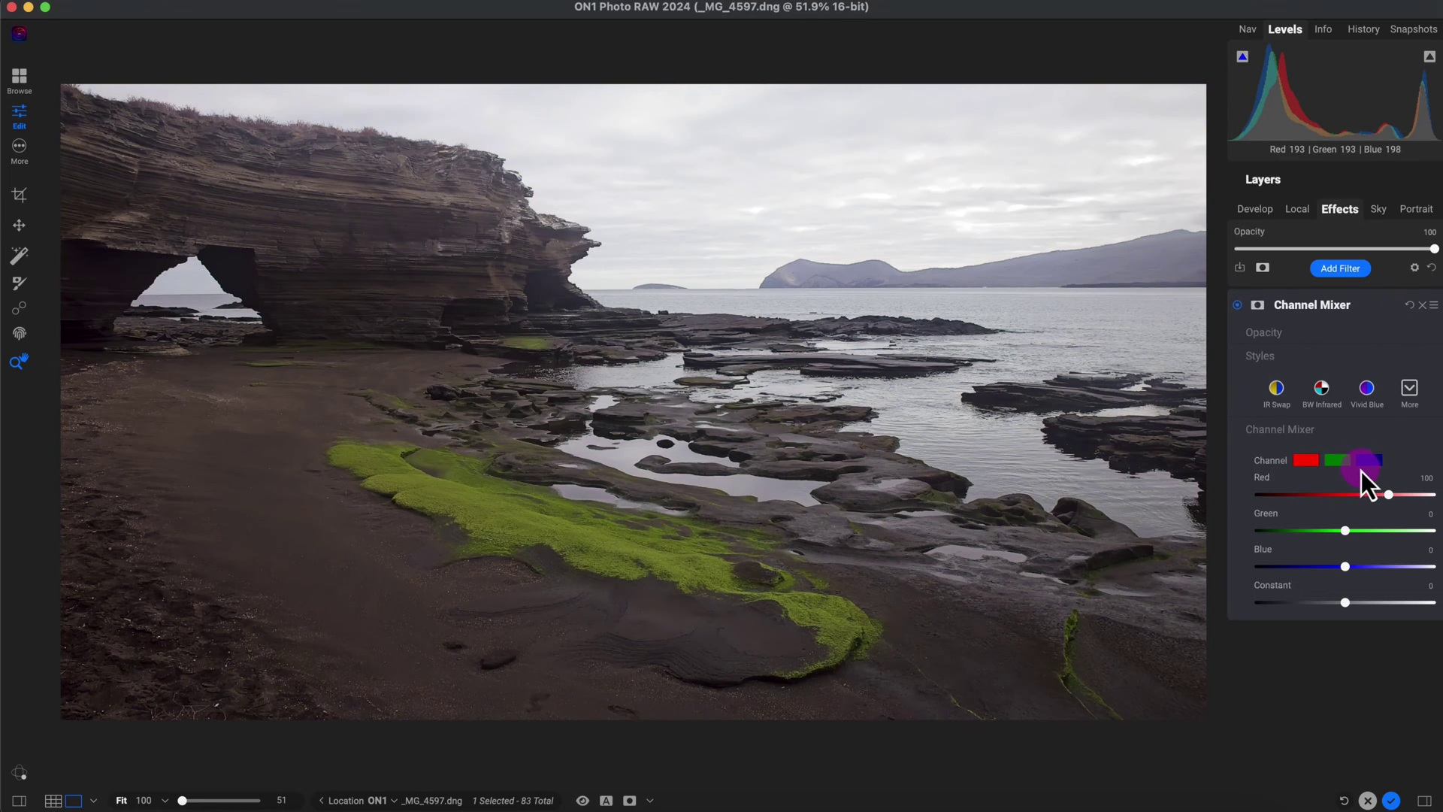
Step: Try green weights of 77 and -22 in the red output channel and reset the filter
left_click_drag(1346, 533, 1378, 532)
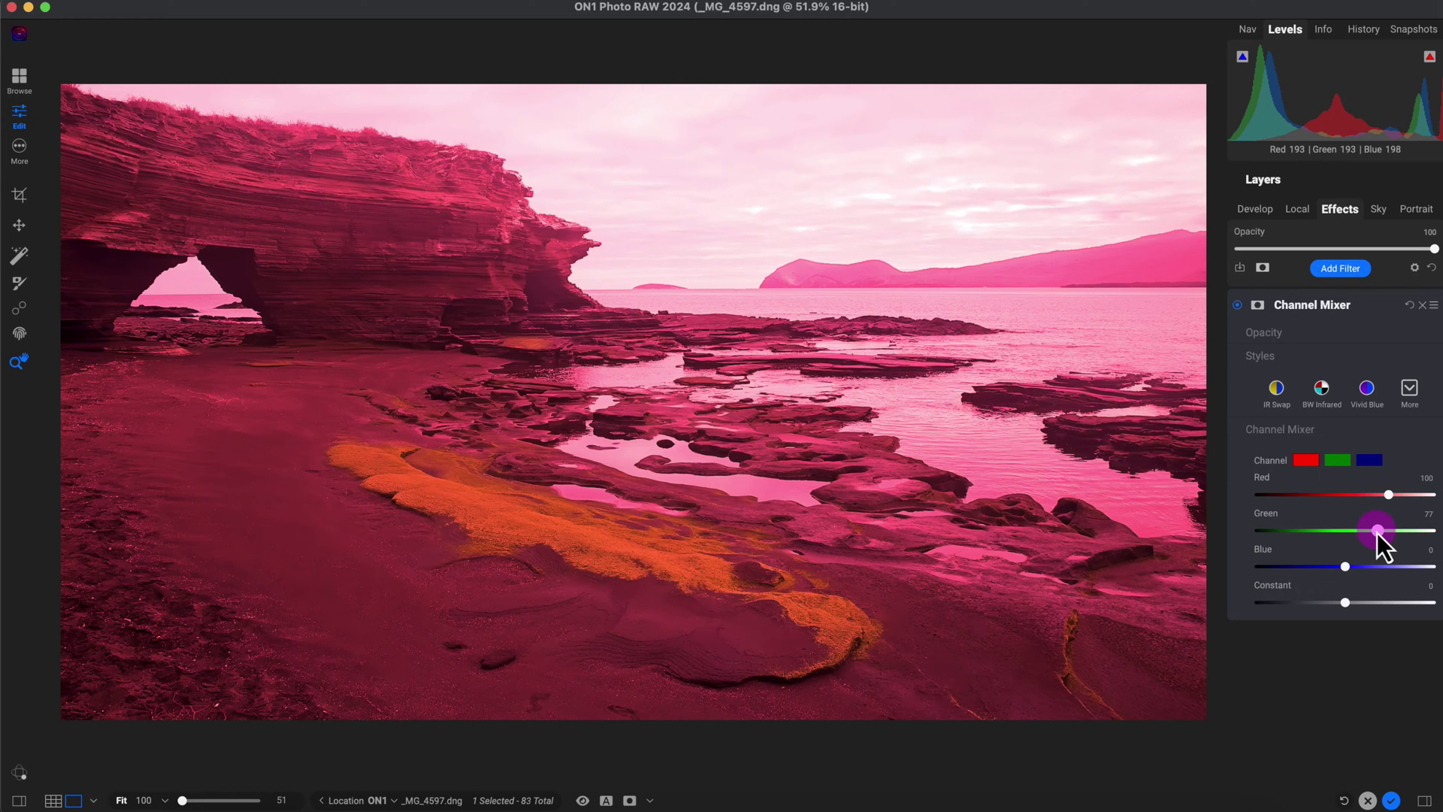
left_click_drag(1377, 534, 1335, 534)
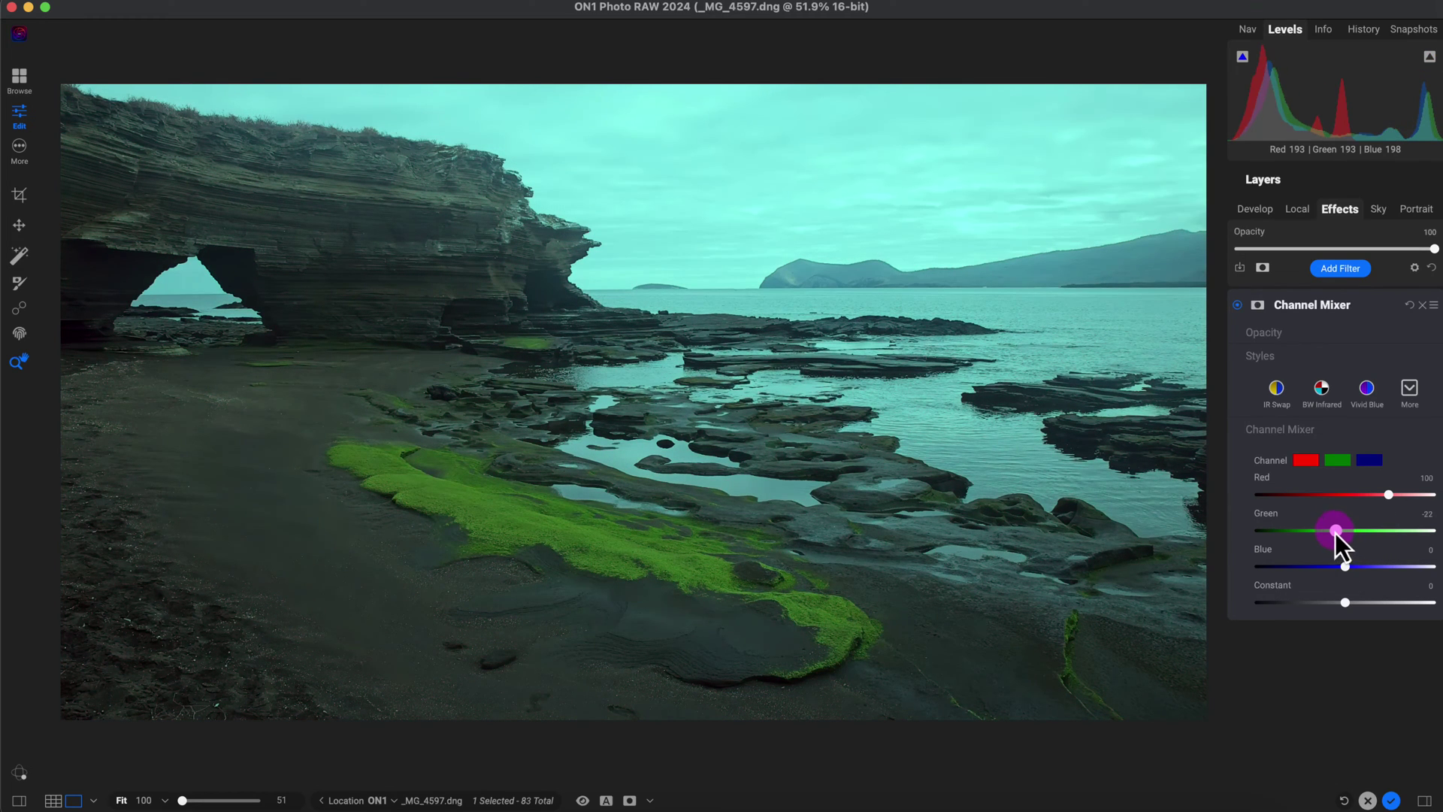
left_click(1410, 305)
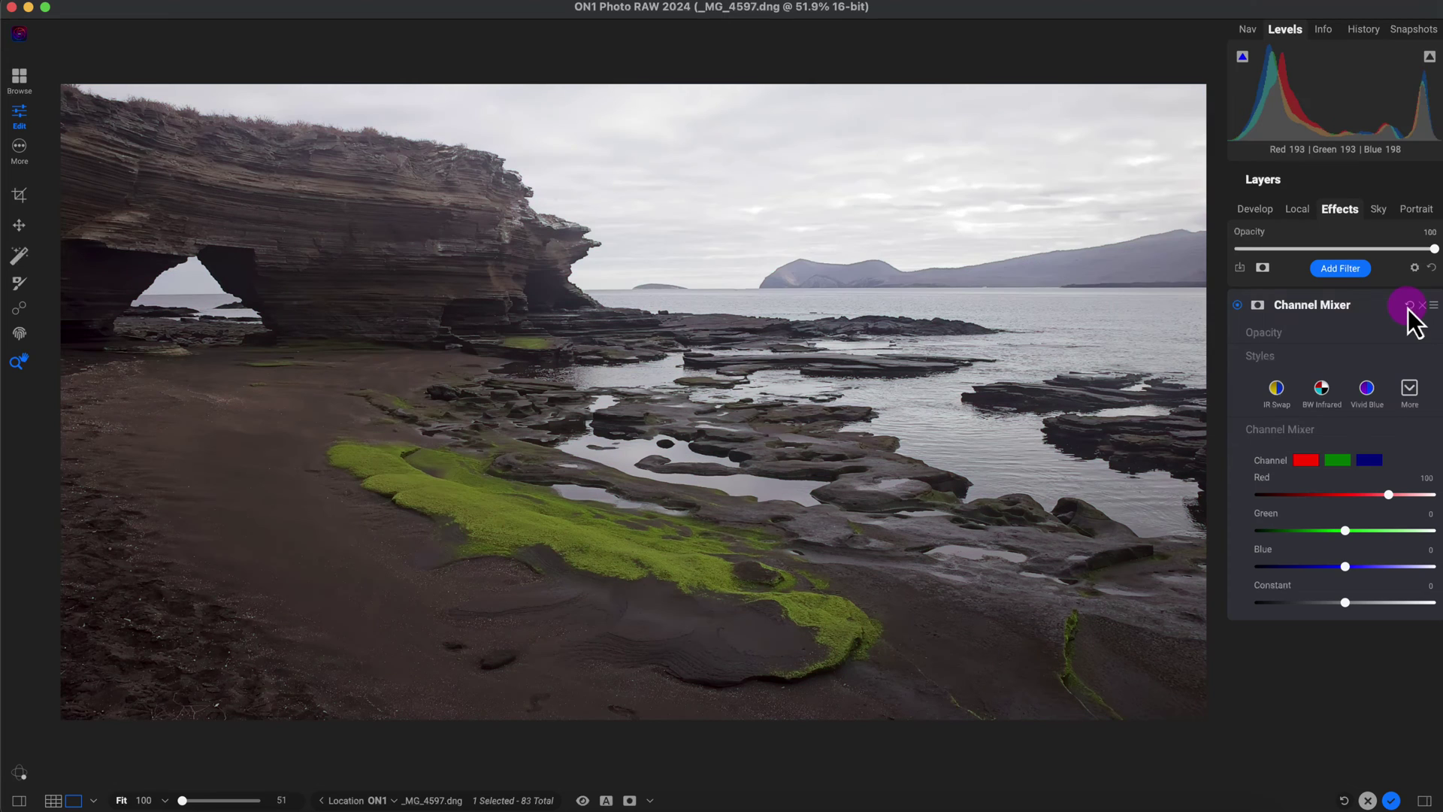
Step: Apply the BW Infrared style and compare the color weights of its red, green and blue output channels
left_click(1322, 391)
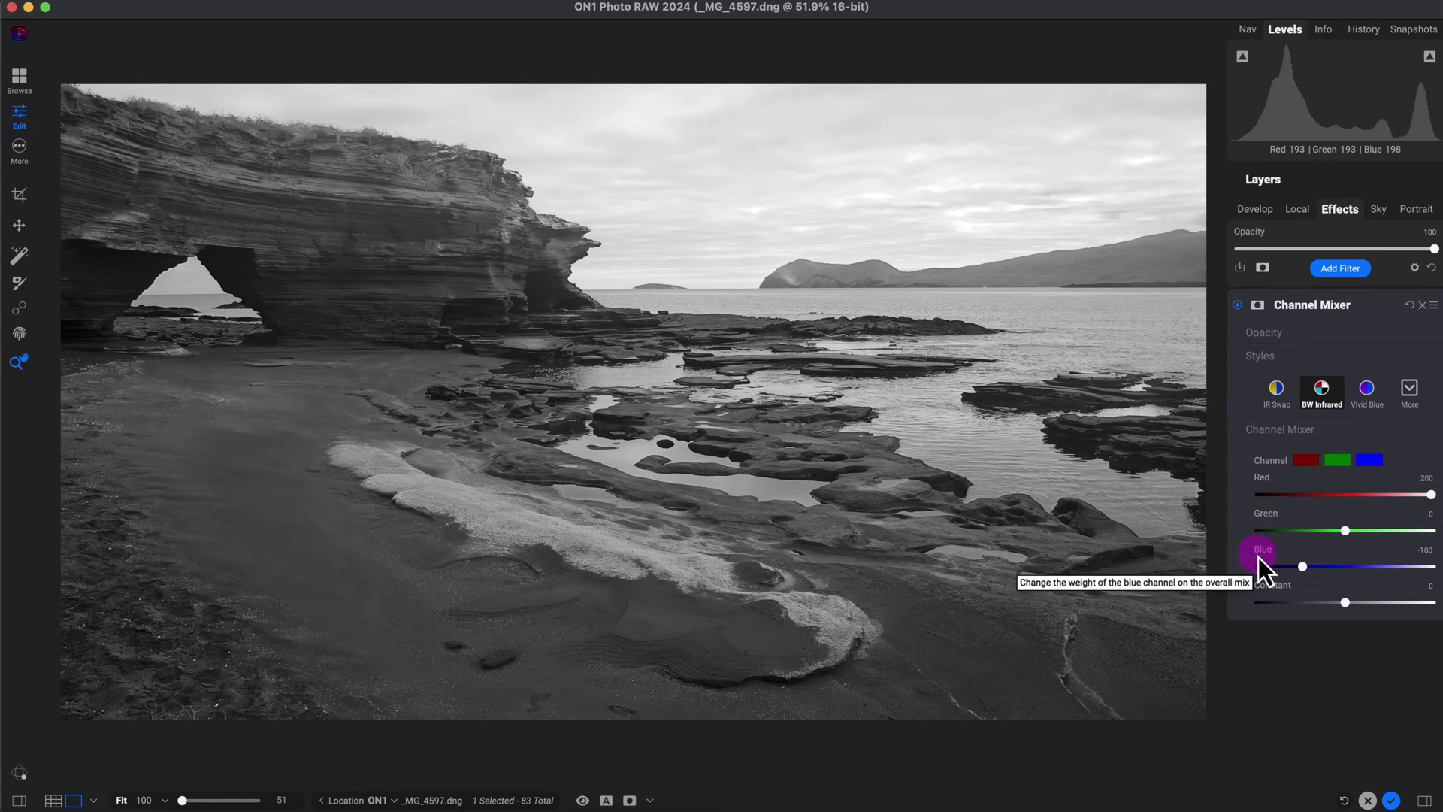
left_click(1342, 467)
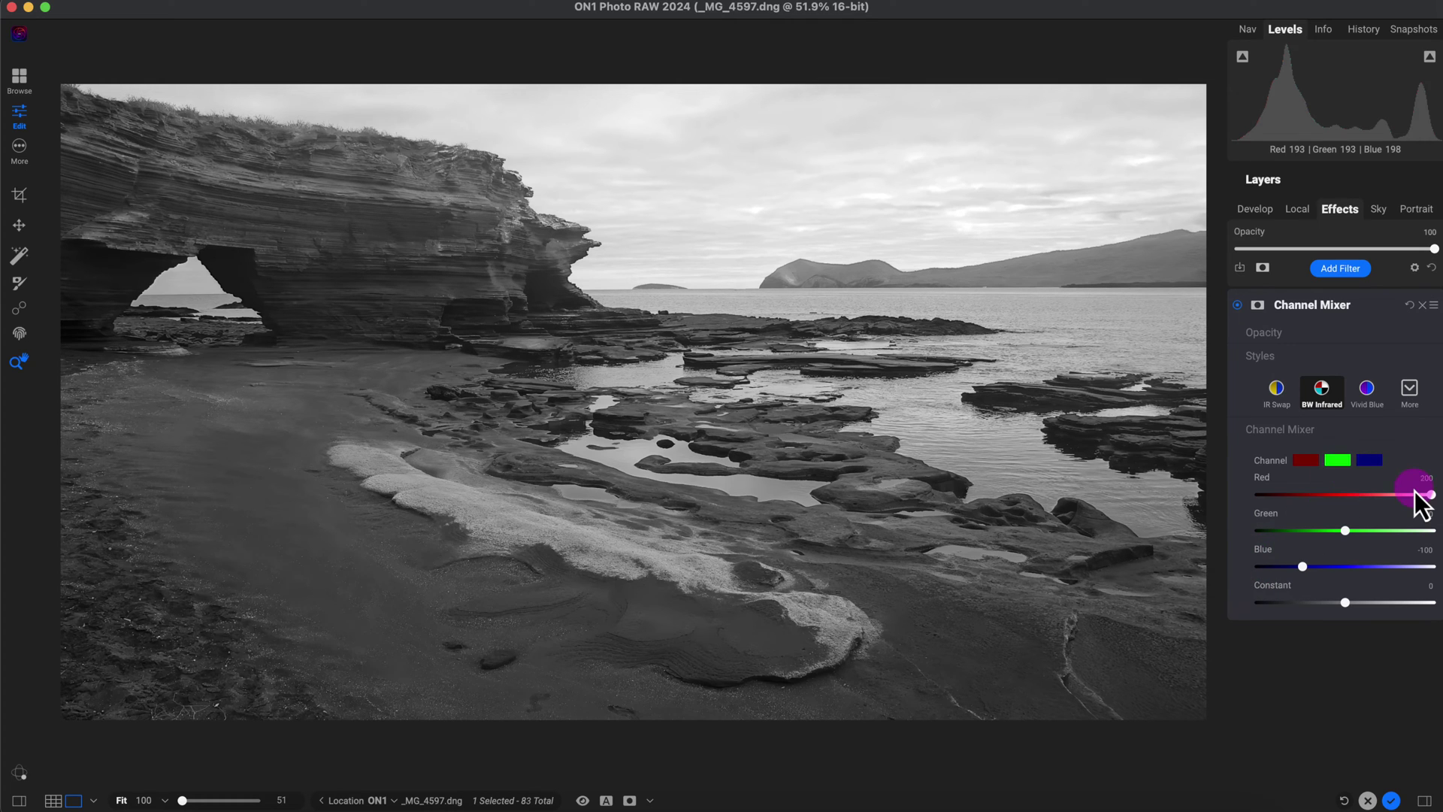
left_click(1308, 462)
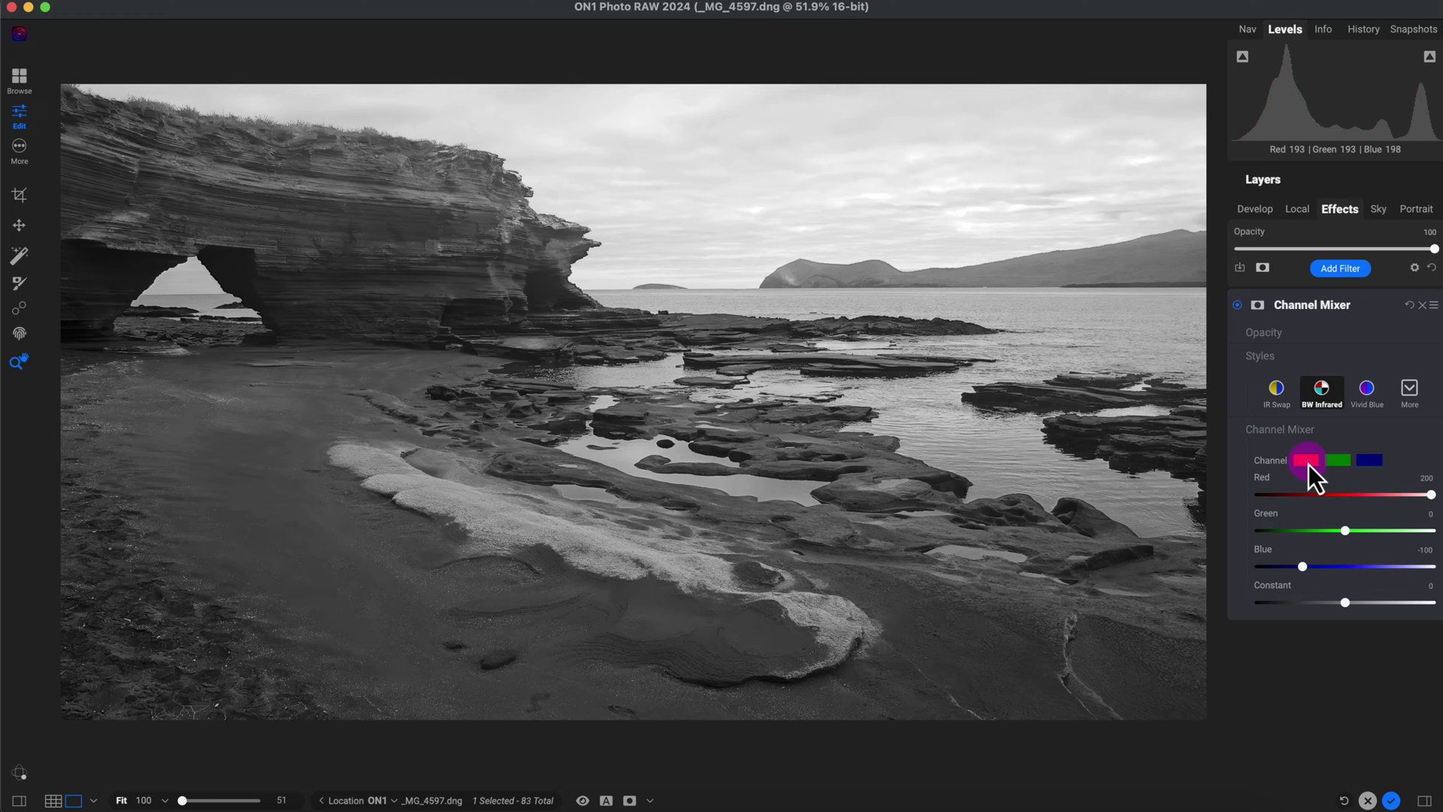
left_click(1304, 543)
left_click(1341, 458)
left_click(1374, 462)
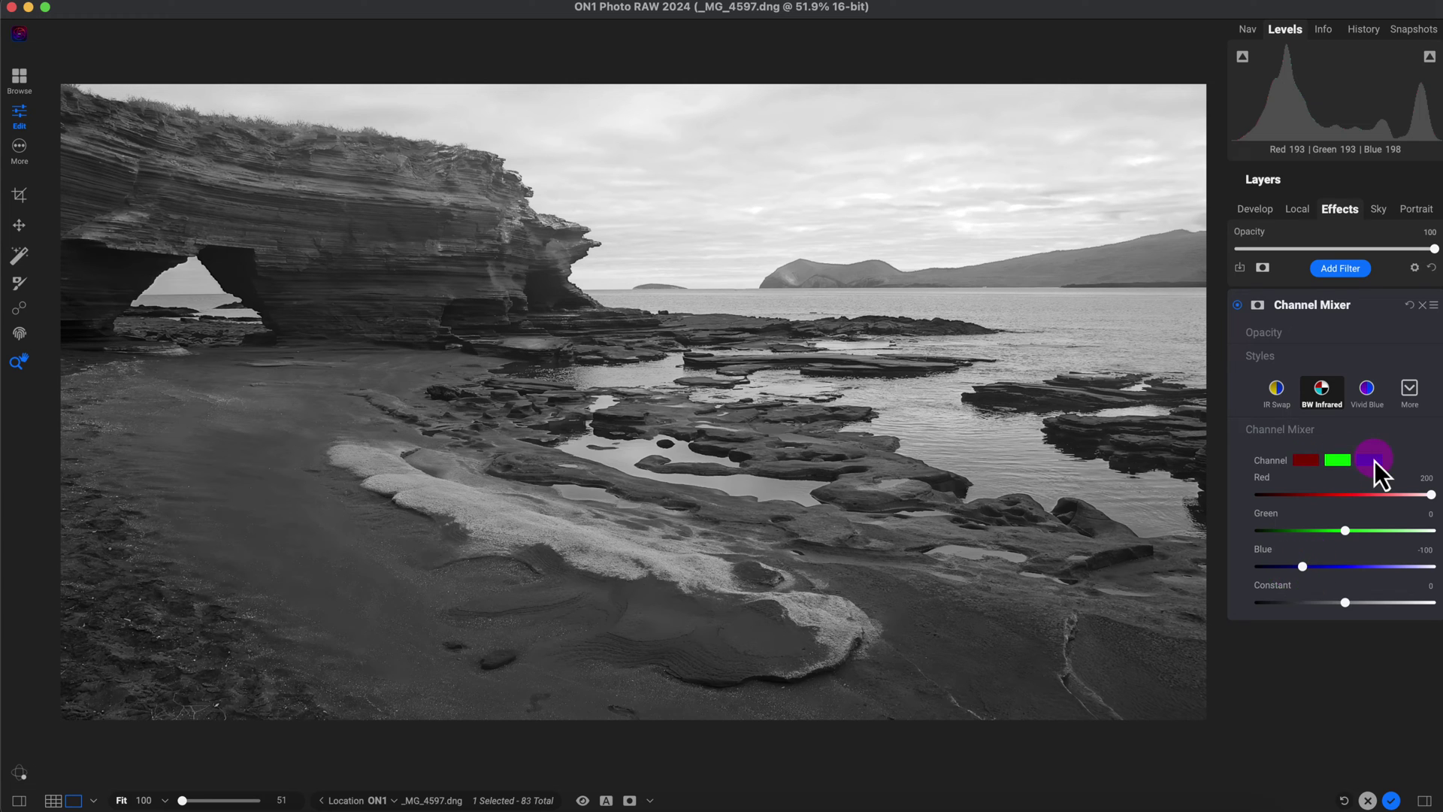
Step: Try a blue weight of -149 in the red output channel of the BW Infrared mix and reset the filter
left_click(1286, 569)
mouse_move(1305, 570)
left_mouse_down()
mouse_move(1329, 567)
mouse_move(1281, 571)
left_mouse_up()
left_click(1301, 462)
left_click(1329, 566)
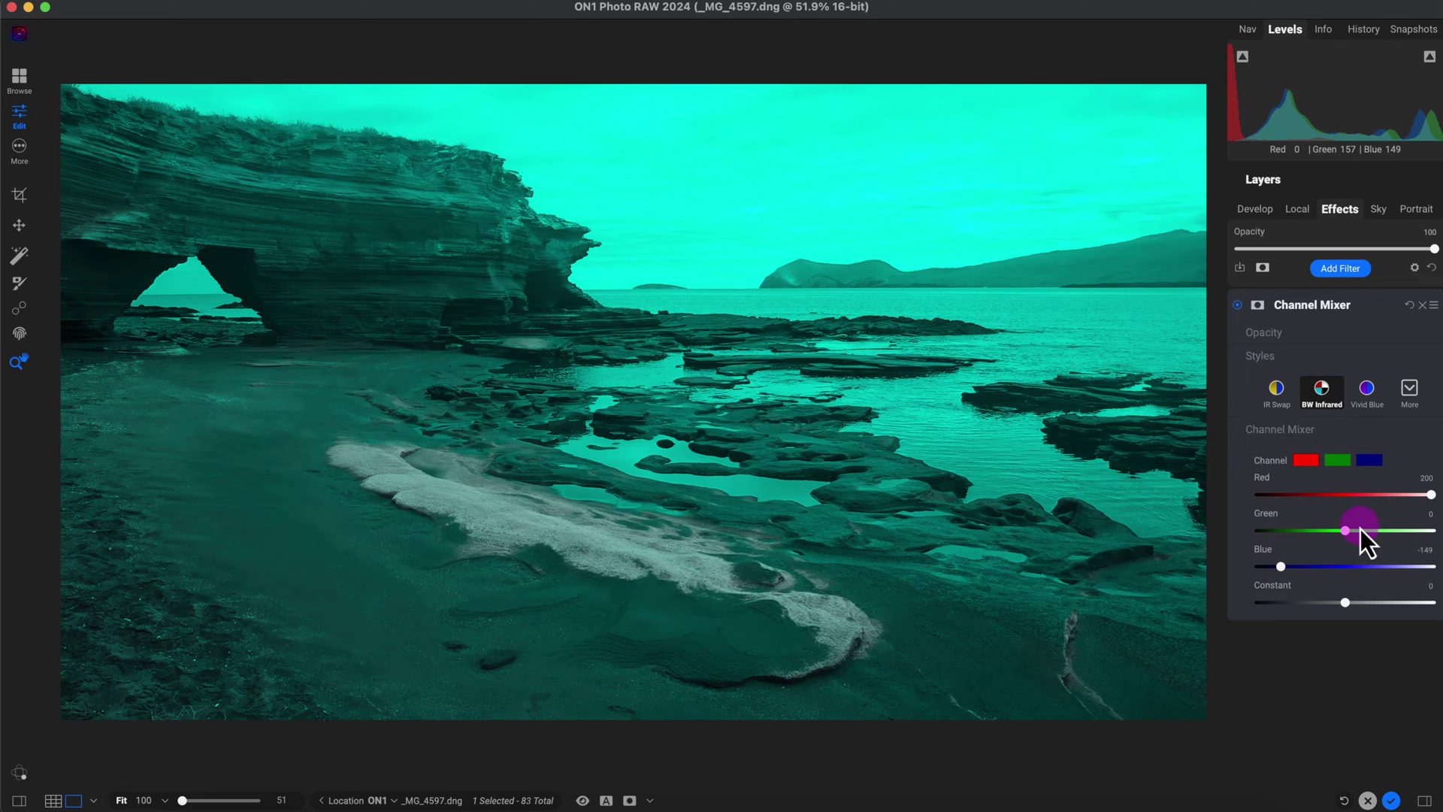
left_click(1411, 305)
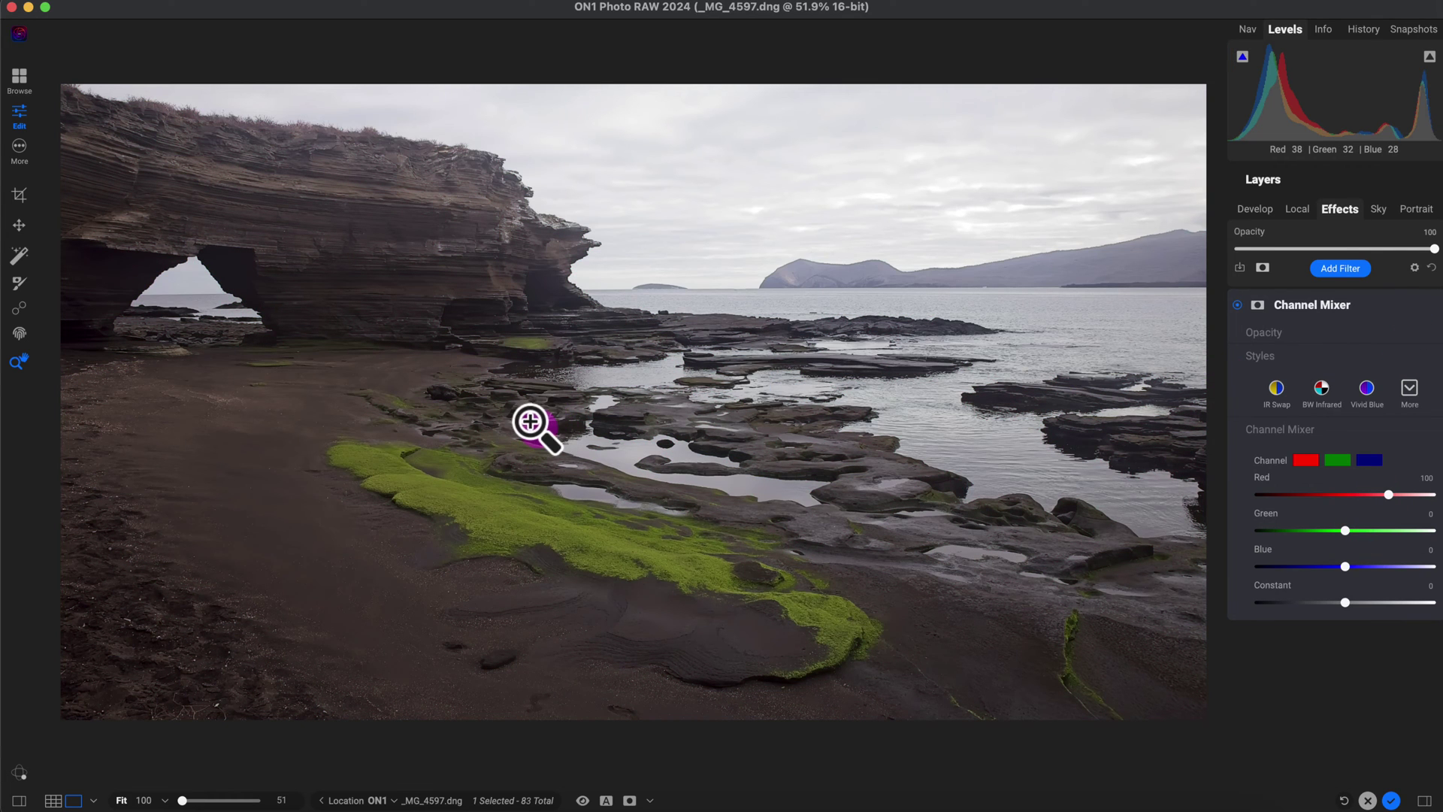
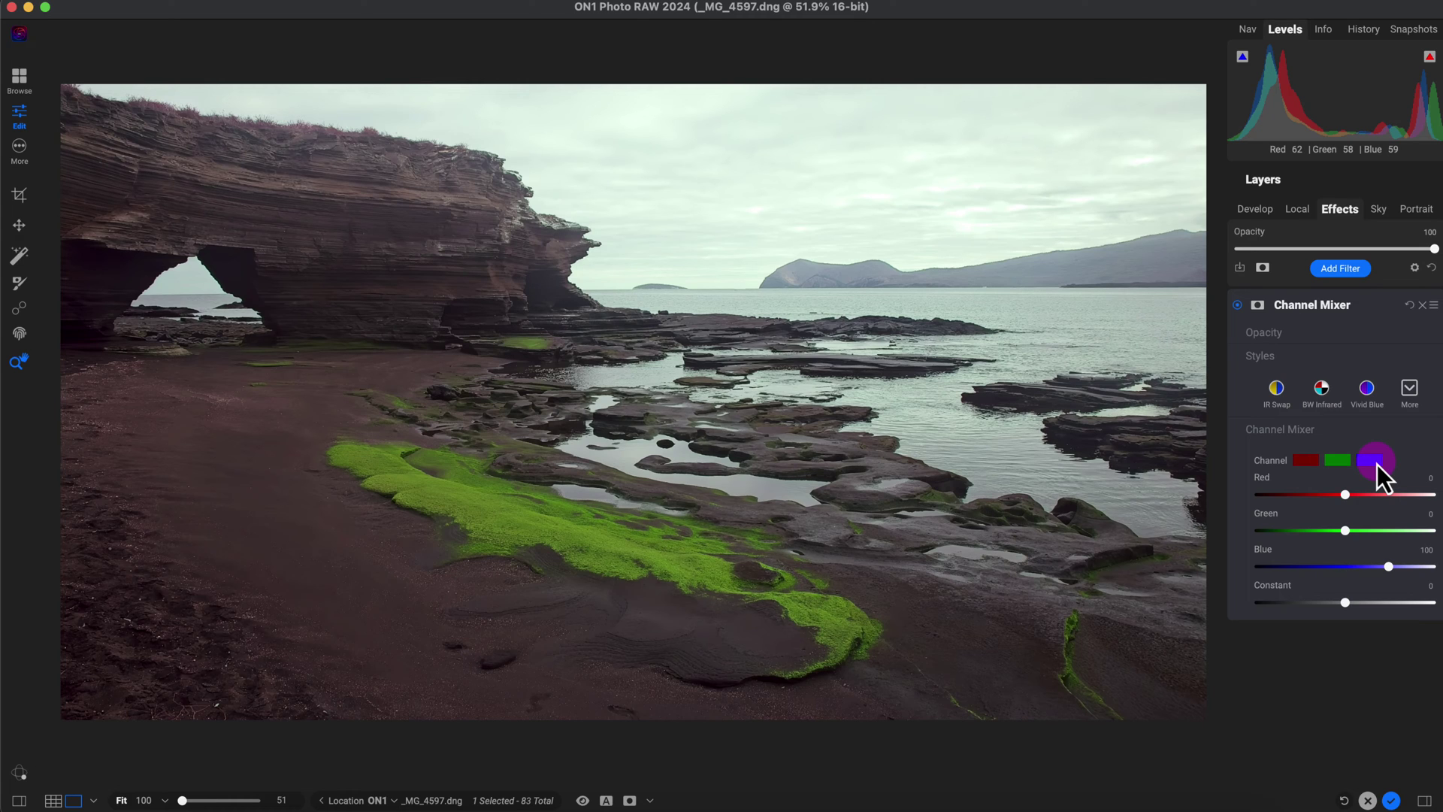
Step: Reset the Channel Mixer and set the green output channel's green weight to 200 and blue weight to -98
left_click(1410, 306)
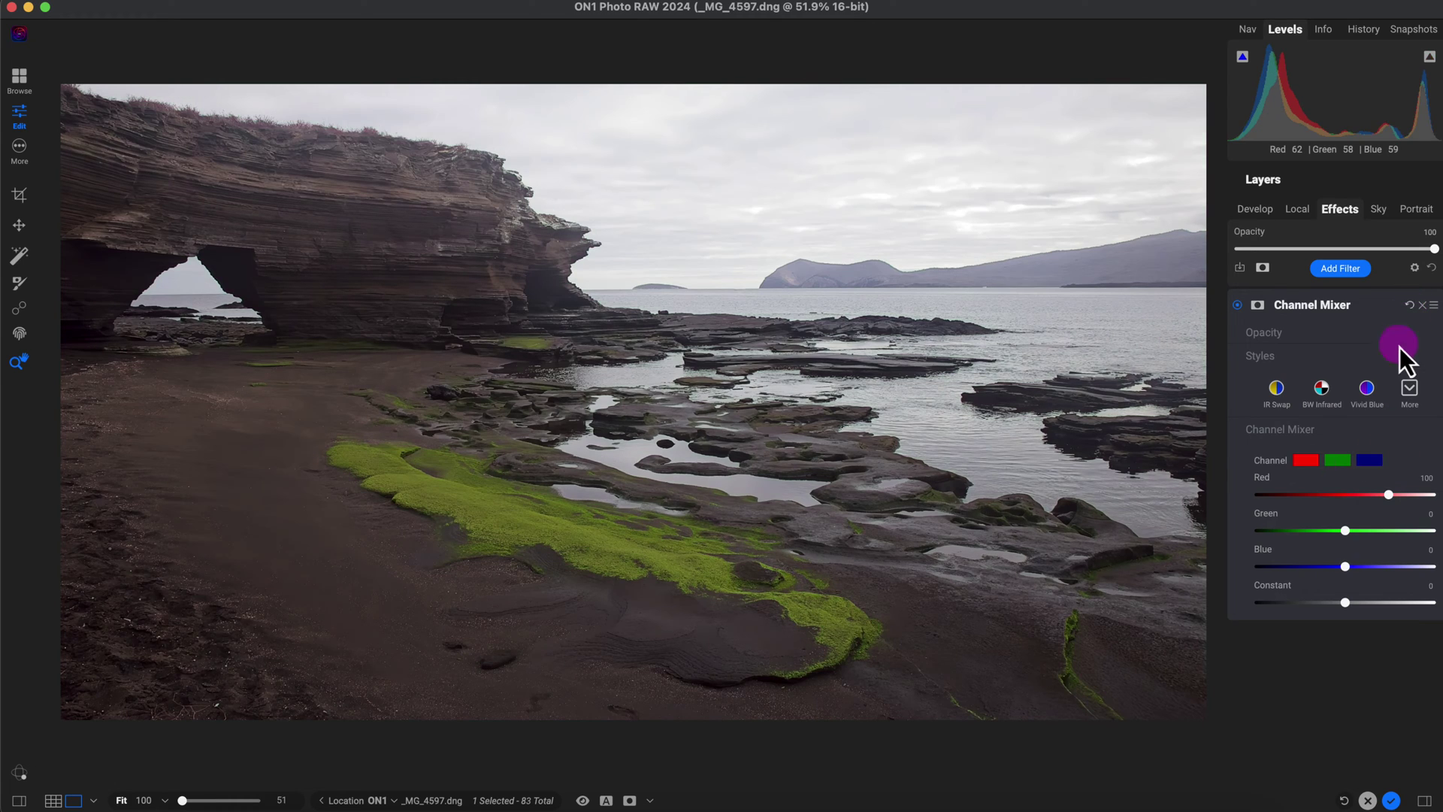
left_click(1341, 461)
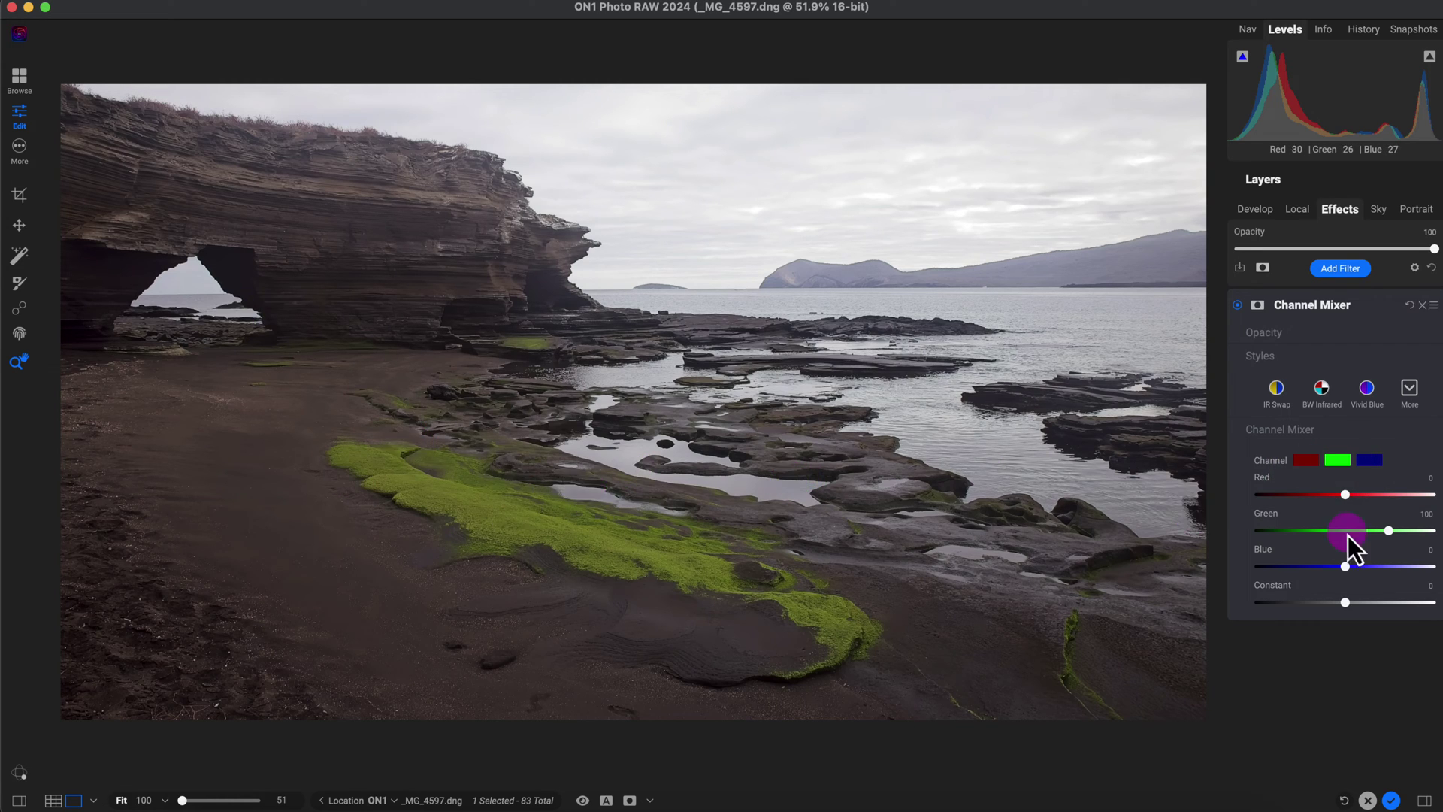
left_click_drag(1387, 531, 1431, 531)
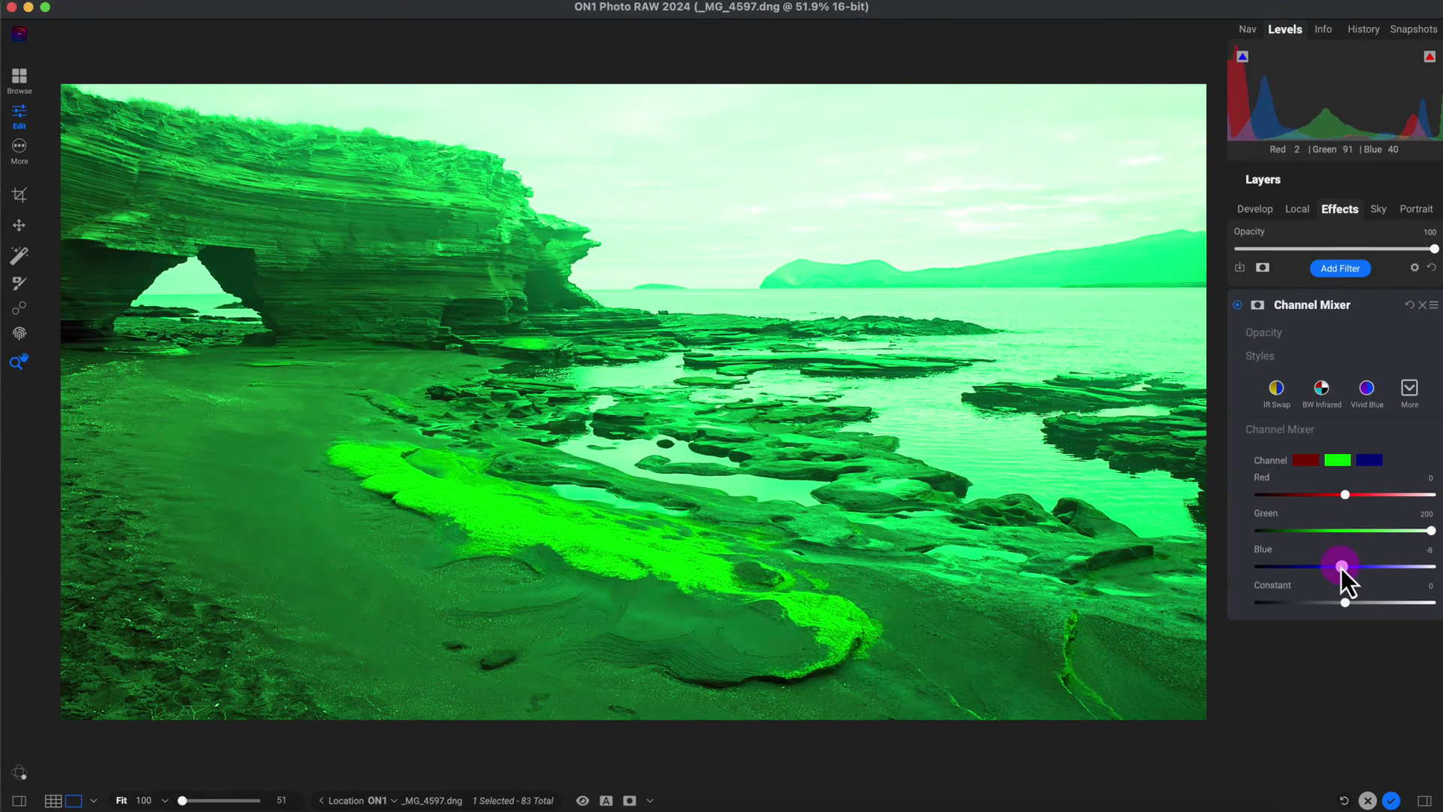
left_click_drag(1341, 567, 1304, 569)
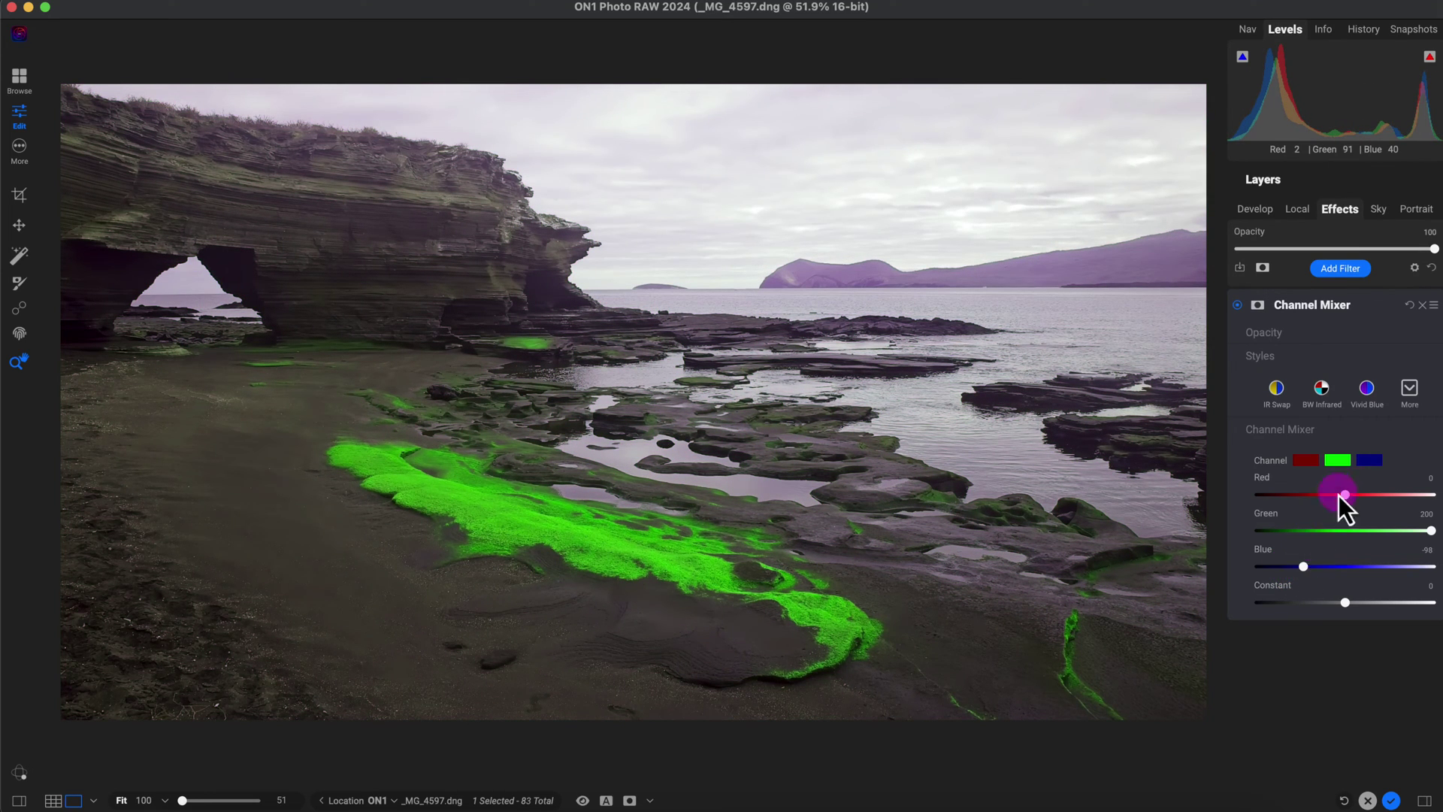
Step: Balance the green output channel by setting its red weight to 75 and its blue weight to -174
left_click_drag(1347, 497, 1353, 499)
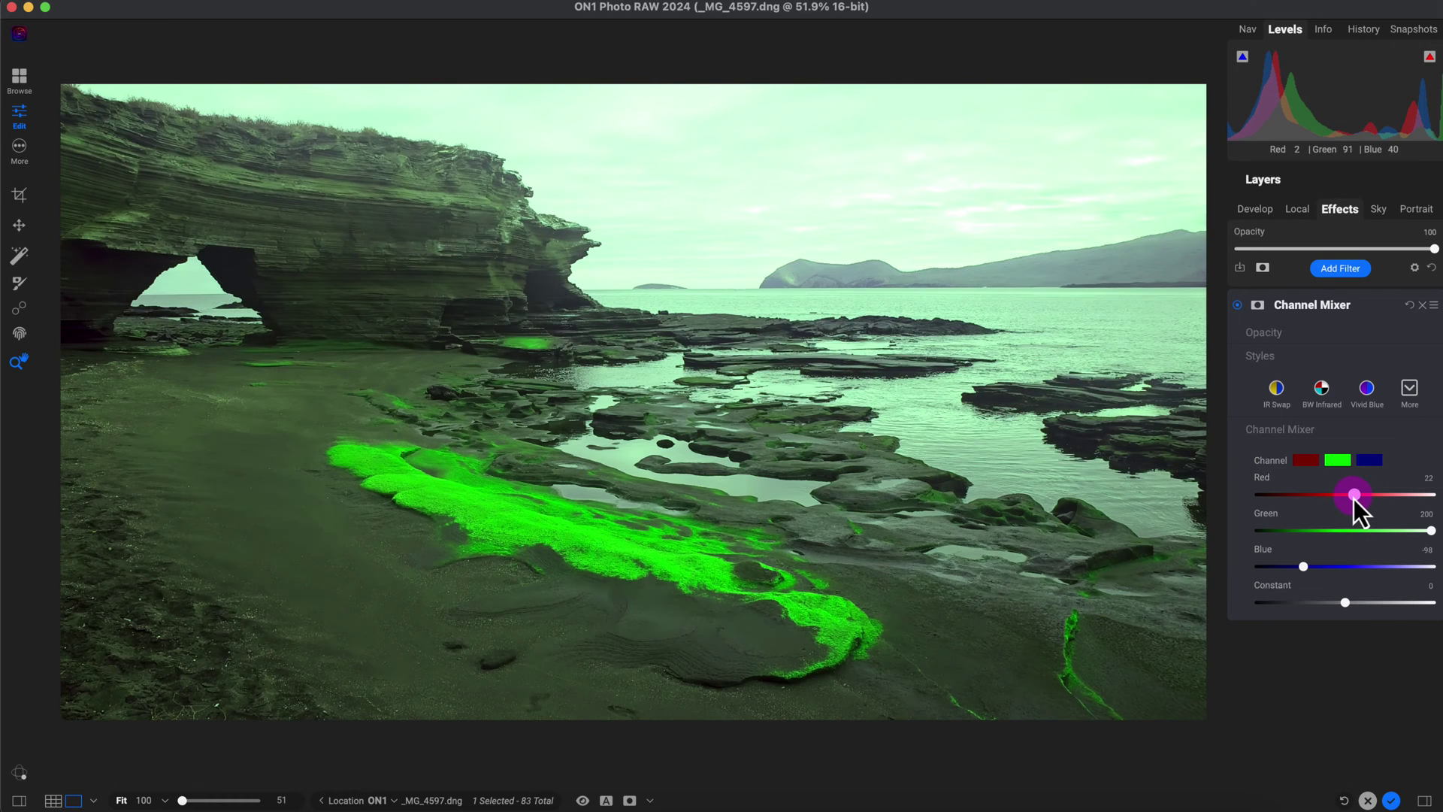
left_click_drag(1355, 498, 1381, 496)
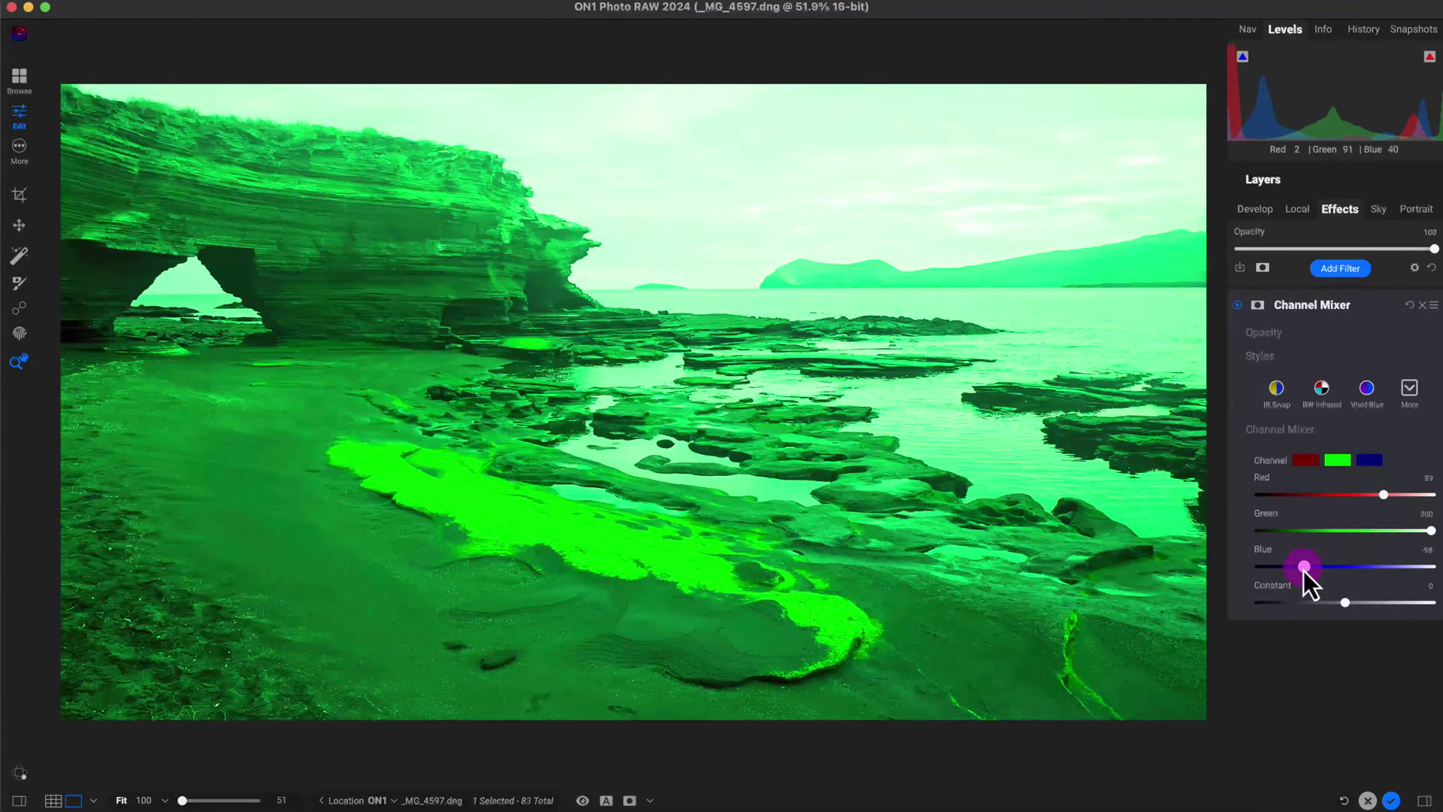
left_click_drag(1304, 567, 1270, 567)
left_click_drag(1382, 497, 1377, 498)
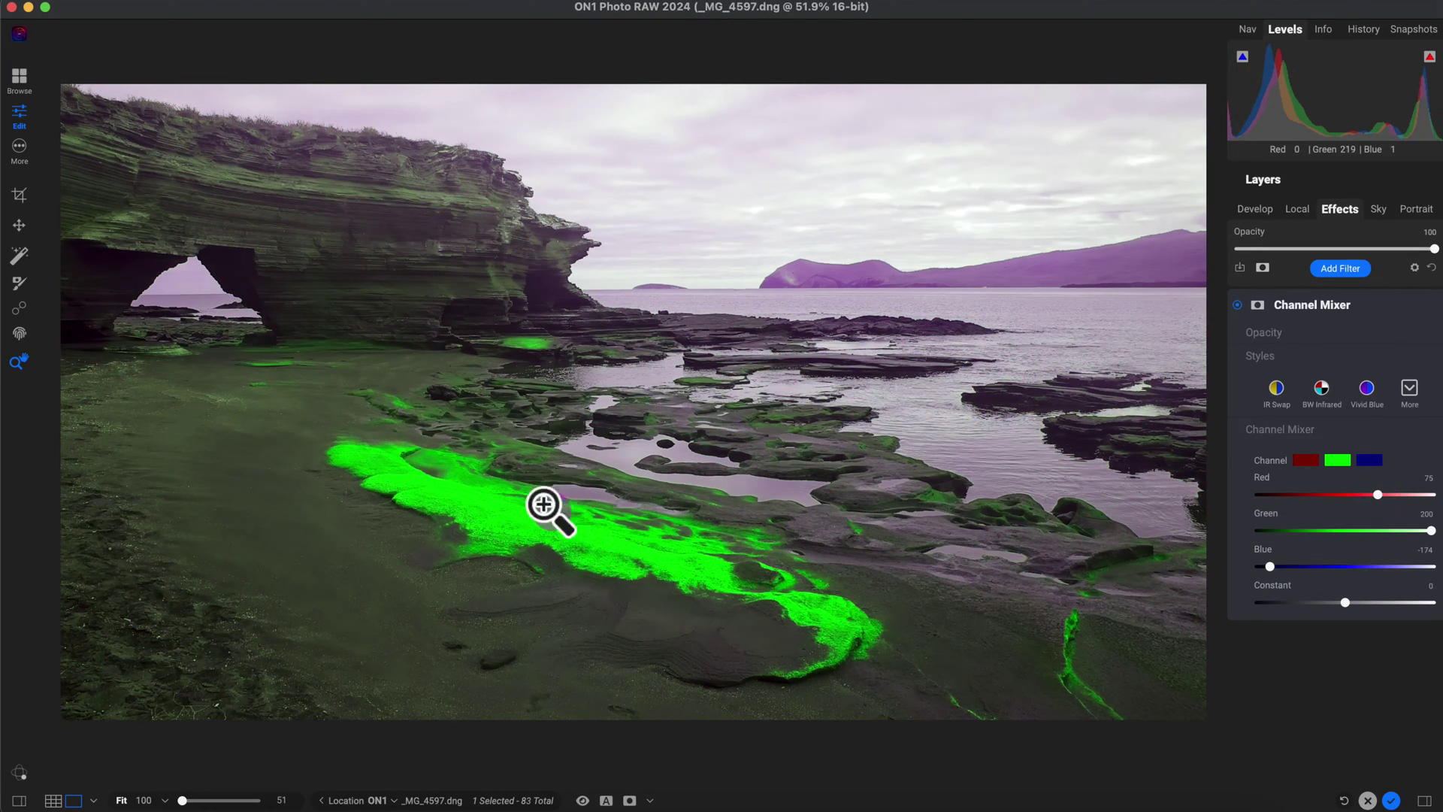
left_click(1278, 569)
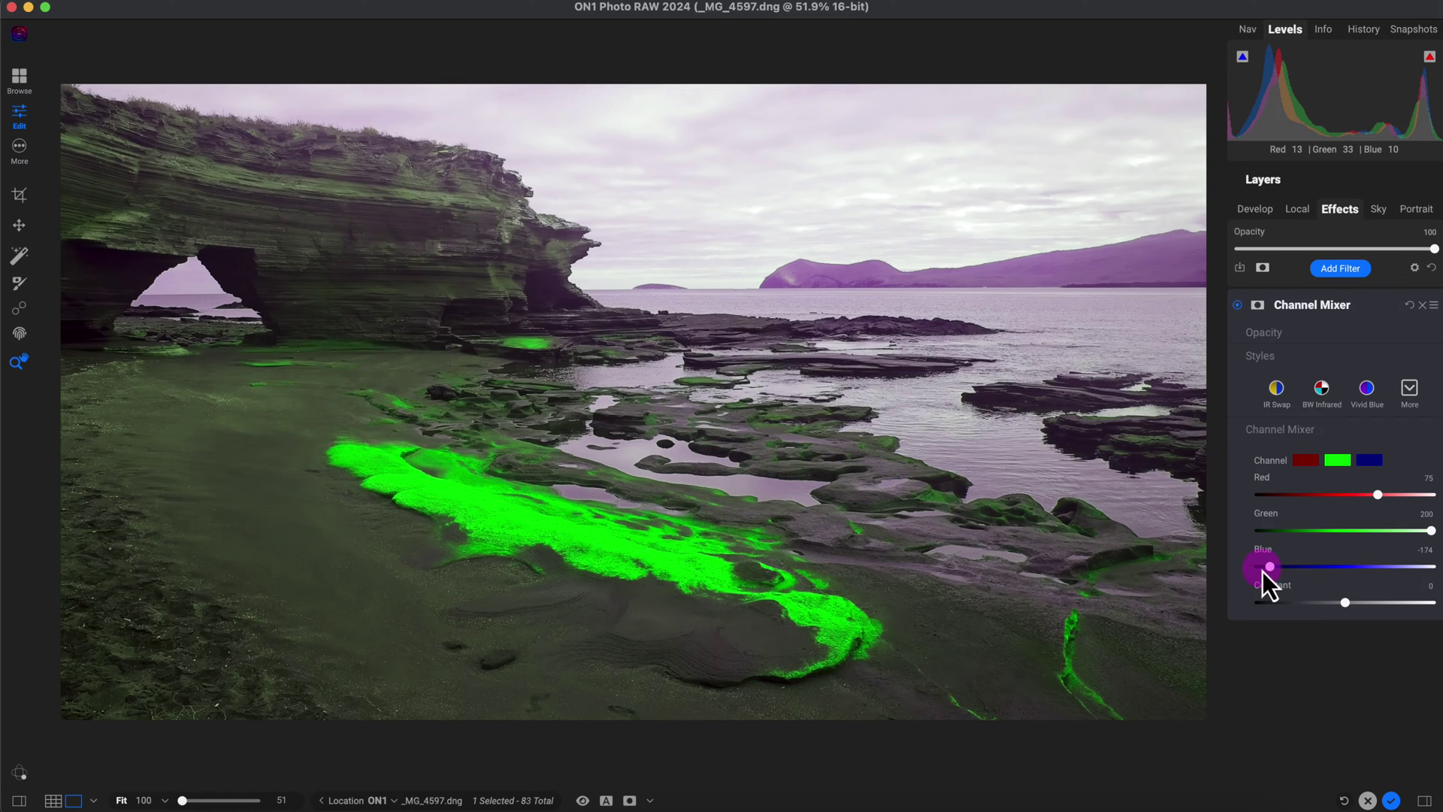
Step: Refine the green output channel by setting its blue weight to -188 and its red weight to 91
left_click_drag(1272, 570, 1264, 569)
left_click(1359, 492)
left_click_drag(1382, 499, 1383, 497)
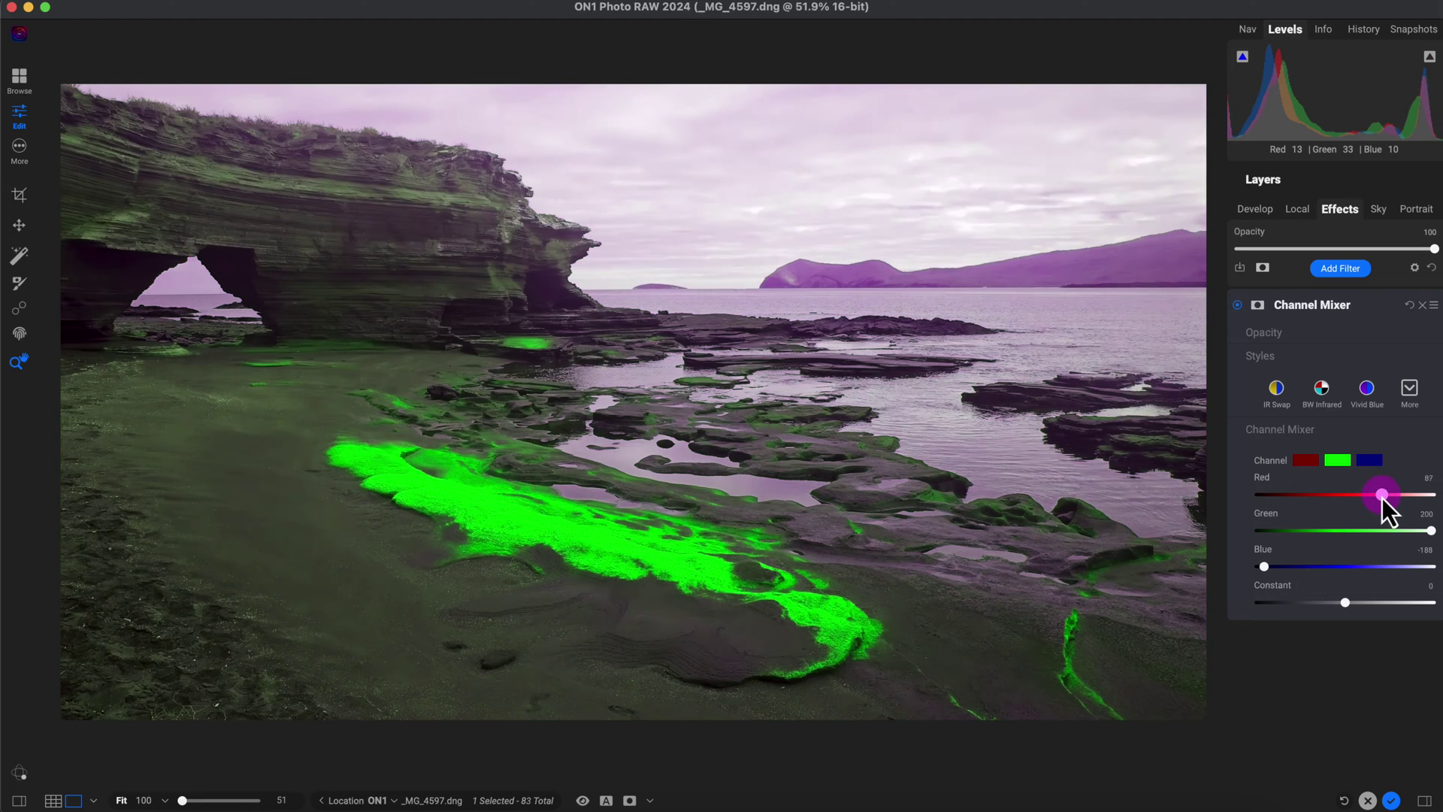
left_click(543, 377)
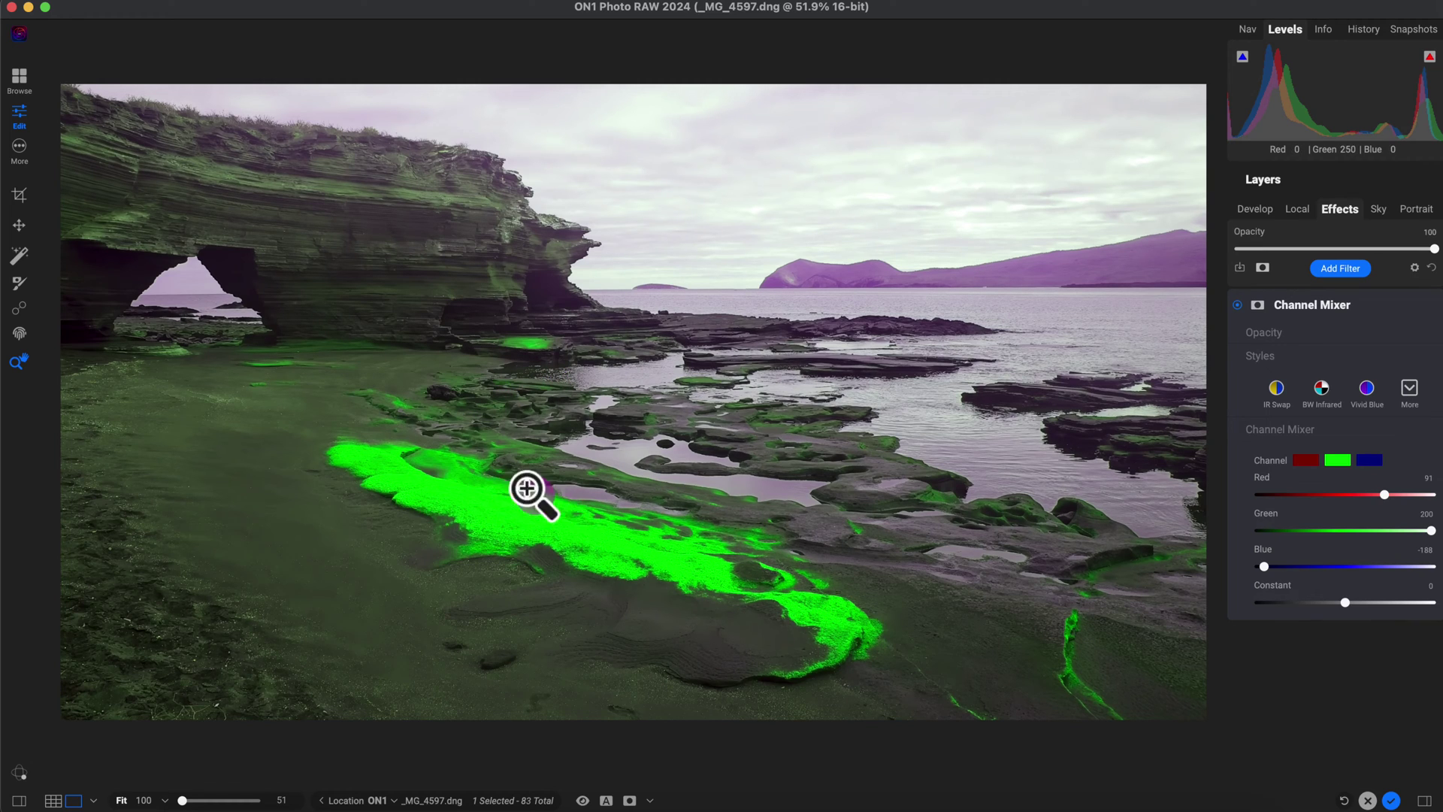
Step: In the red output channel, set the red weight to 77, lower green slightly below zero and raise blue to 18
left_click(1303, 460)
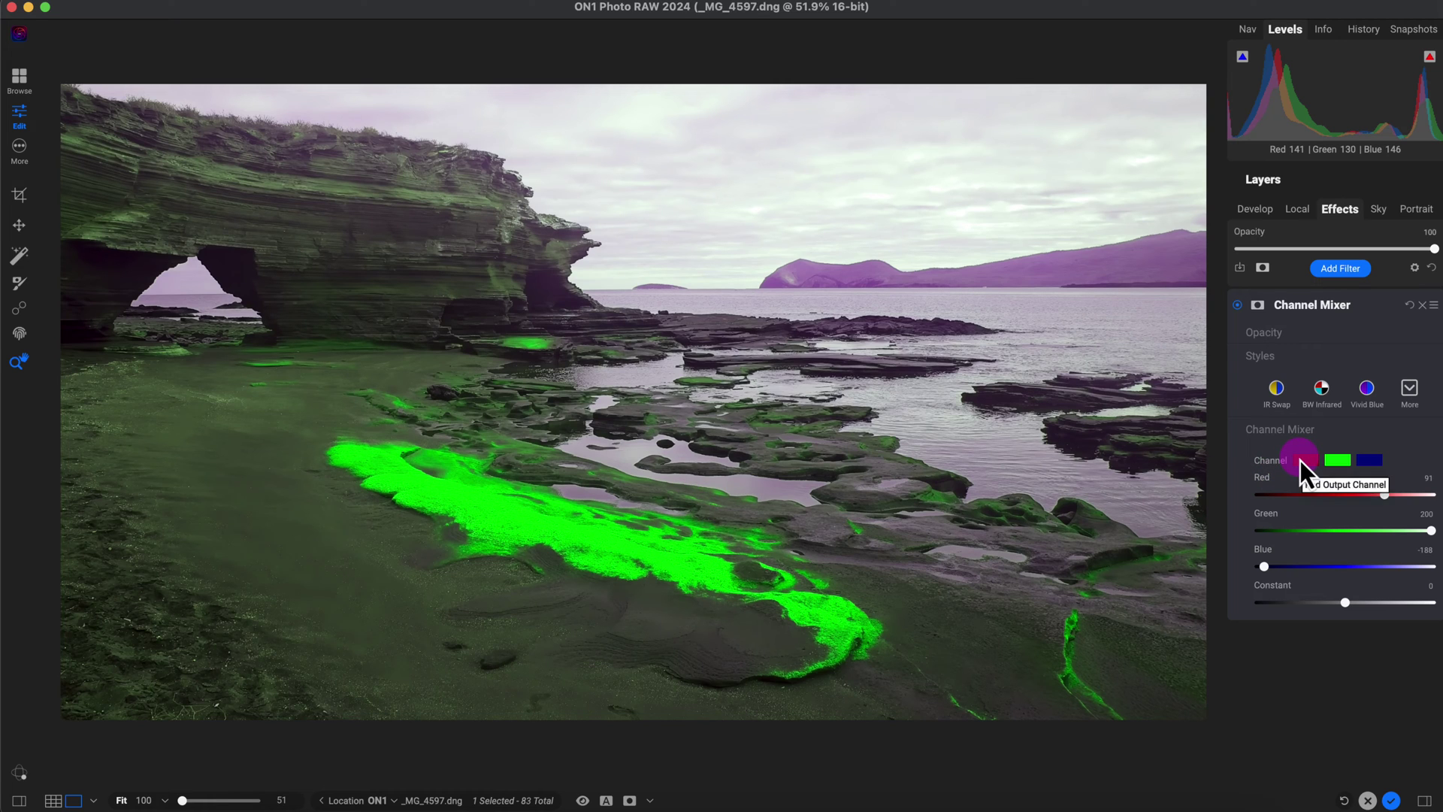
left_click(1412, 495)
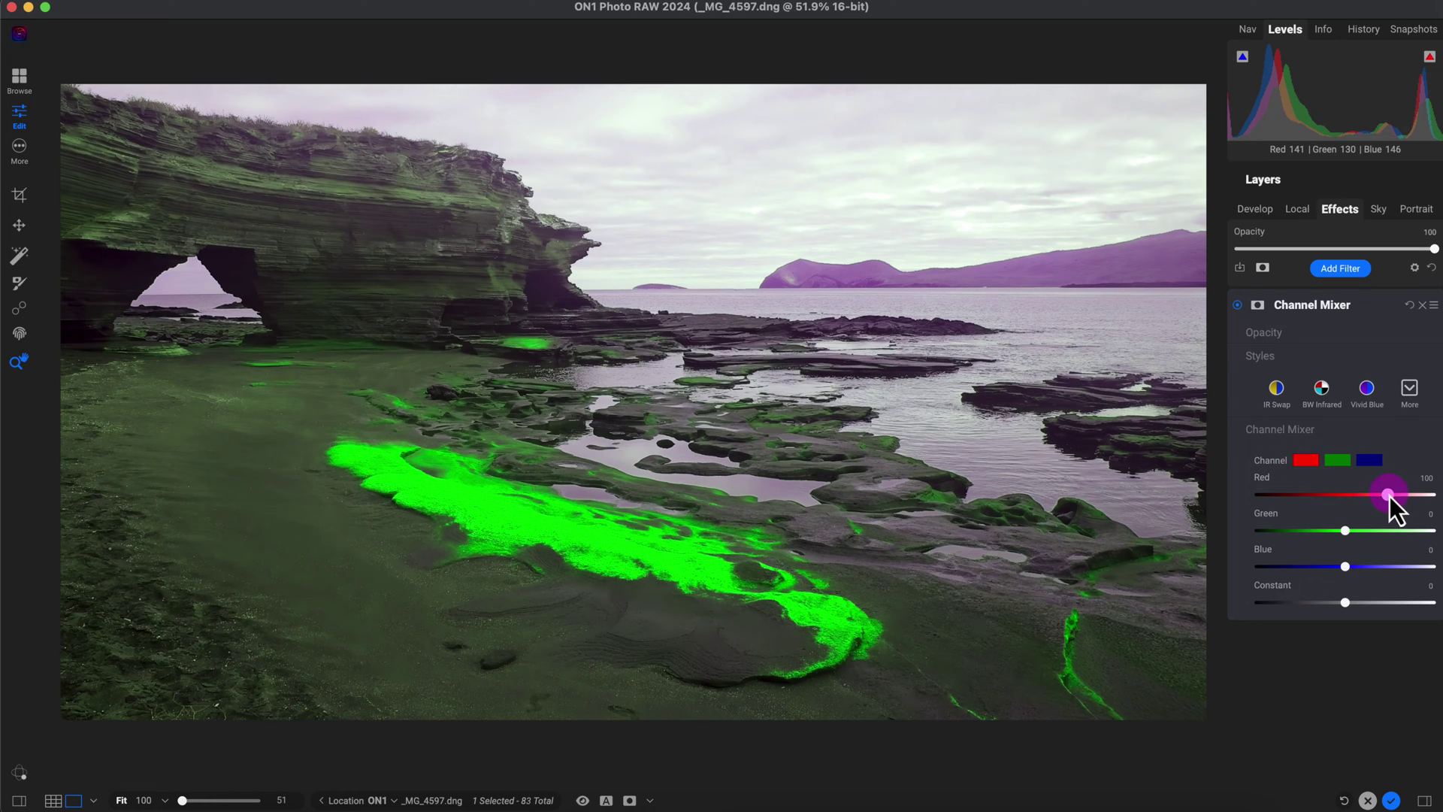
left_click_drag(1389, 496, 1384, 497)
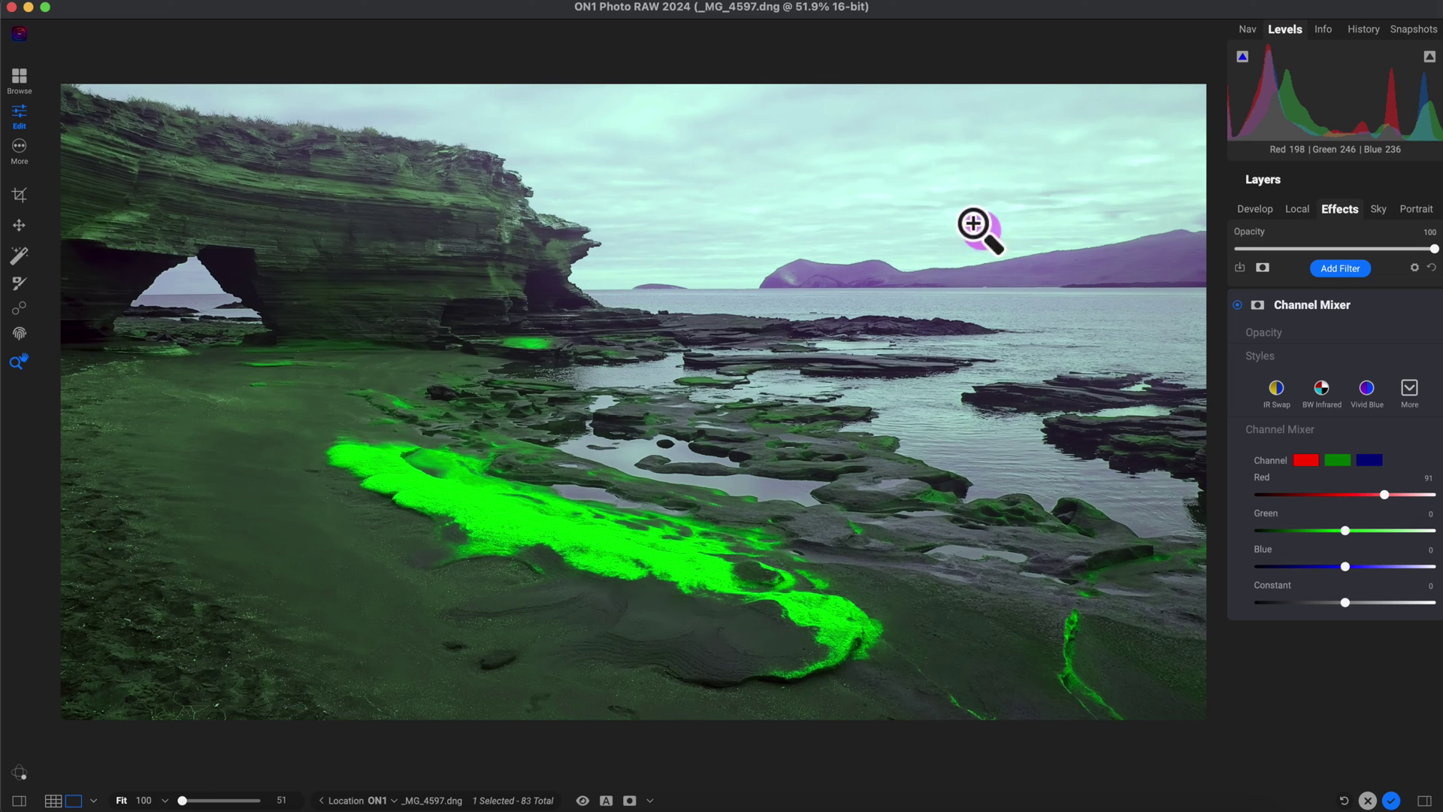
left_click(1351, 511)
left_click_drag(1381, 497, 1377, 498)
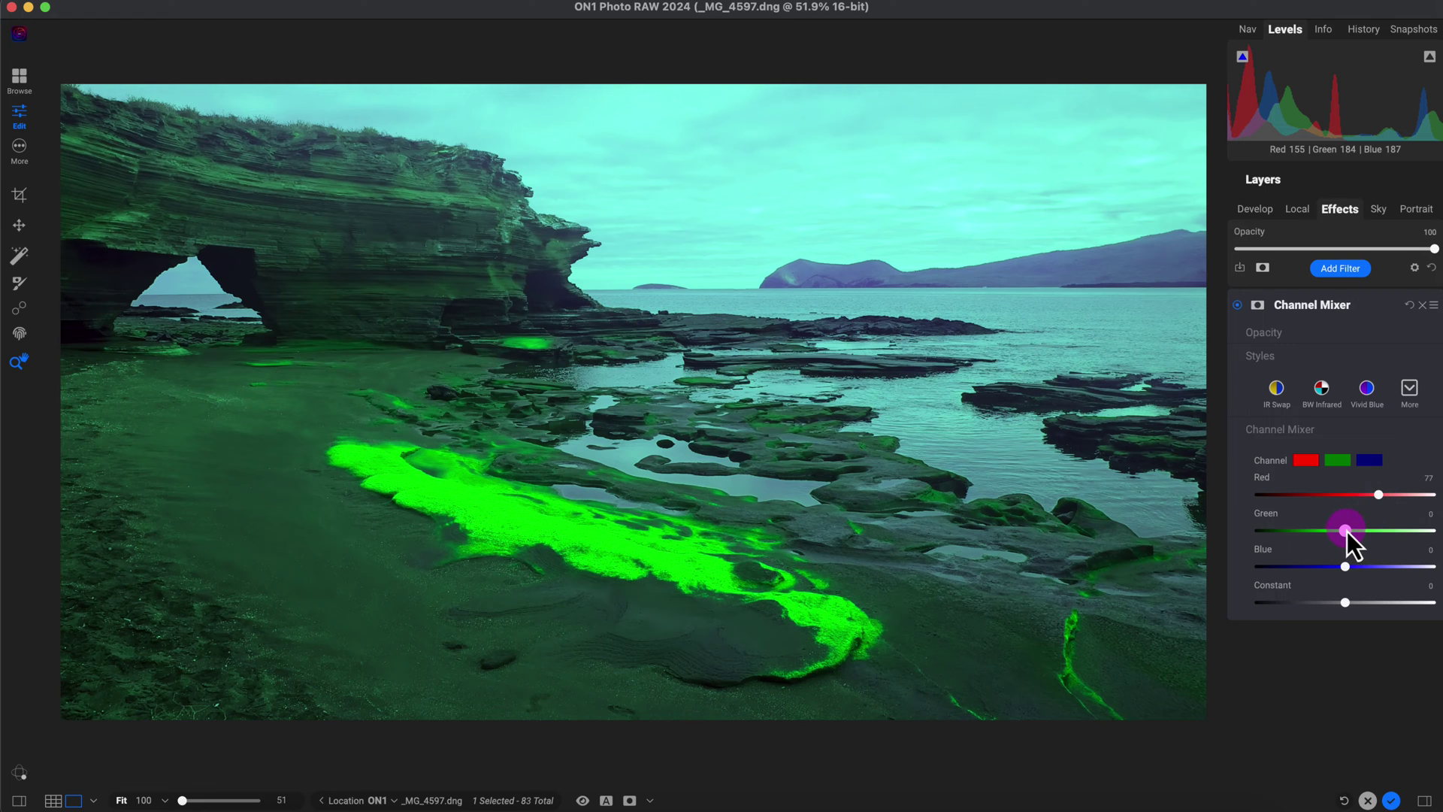
left_click_drag(1347, 530, 1341, 530)
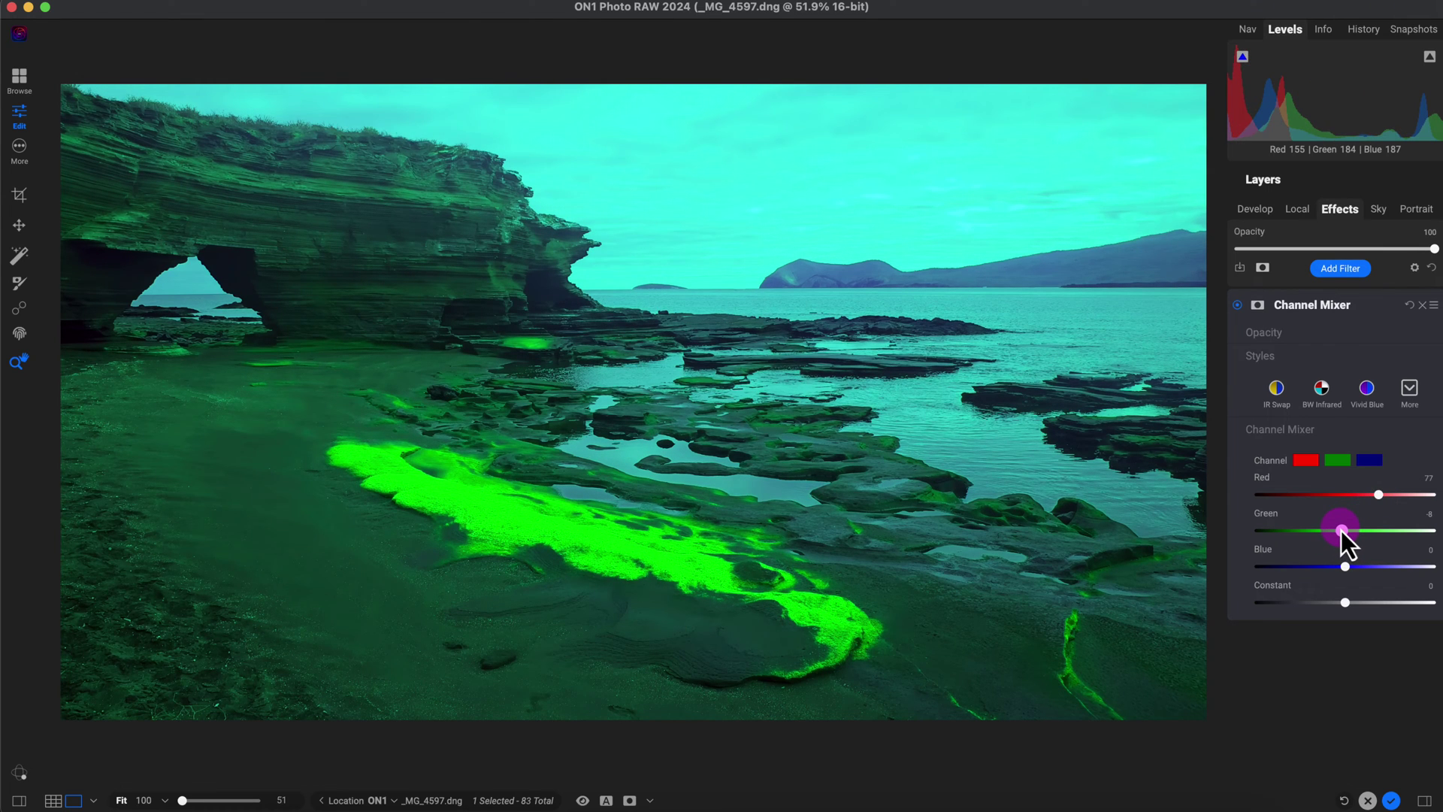
left_click_drag(1347, 566, 1353, 565)
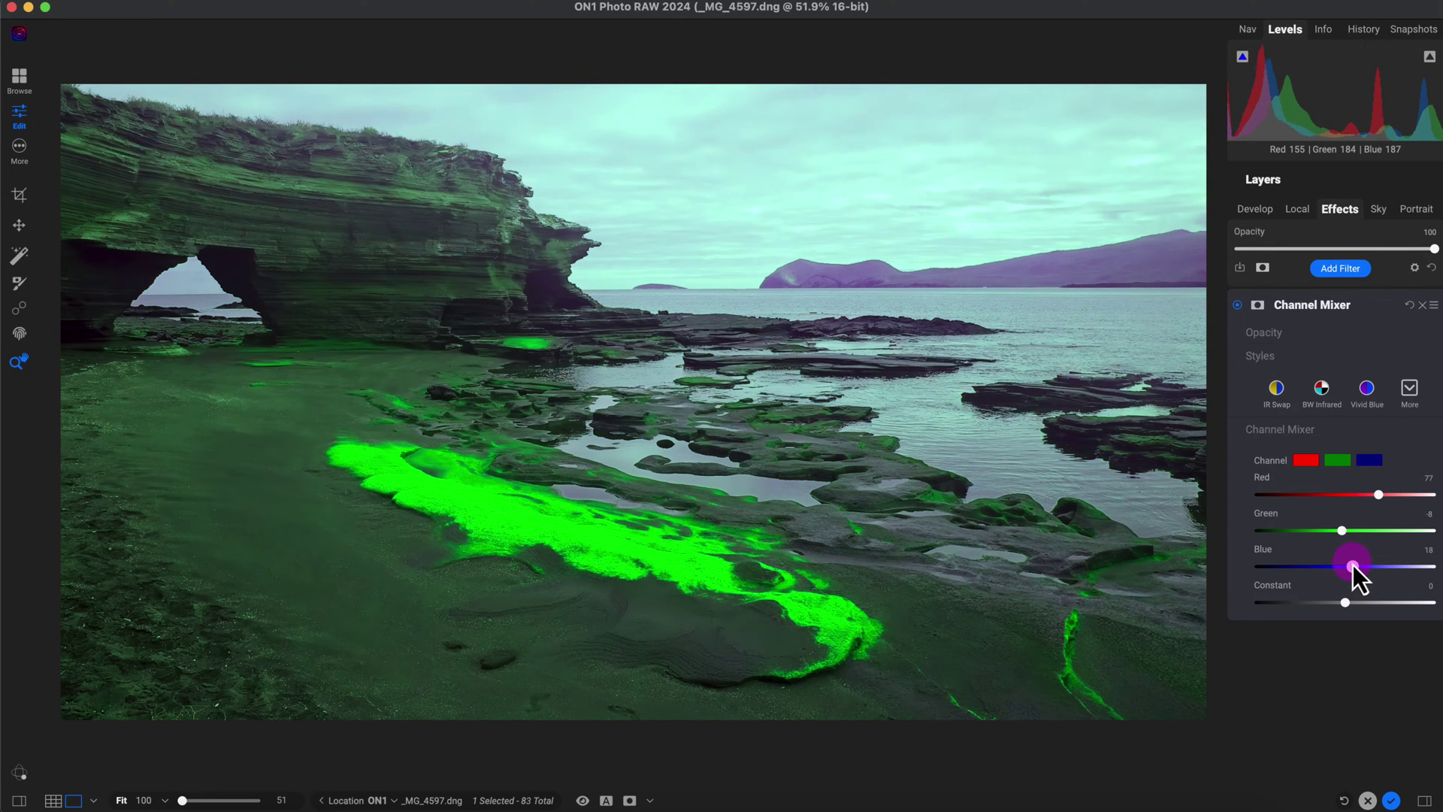
Step: In the blue output channel, set the green weight to -19 and the blue weight to 120
left_click(1371, 461)
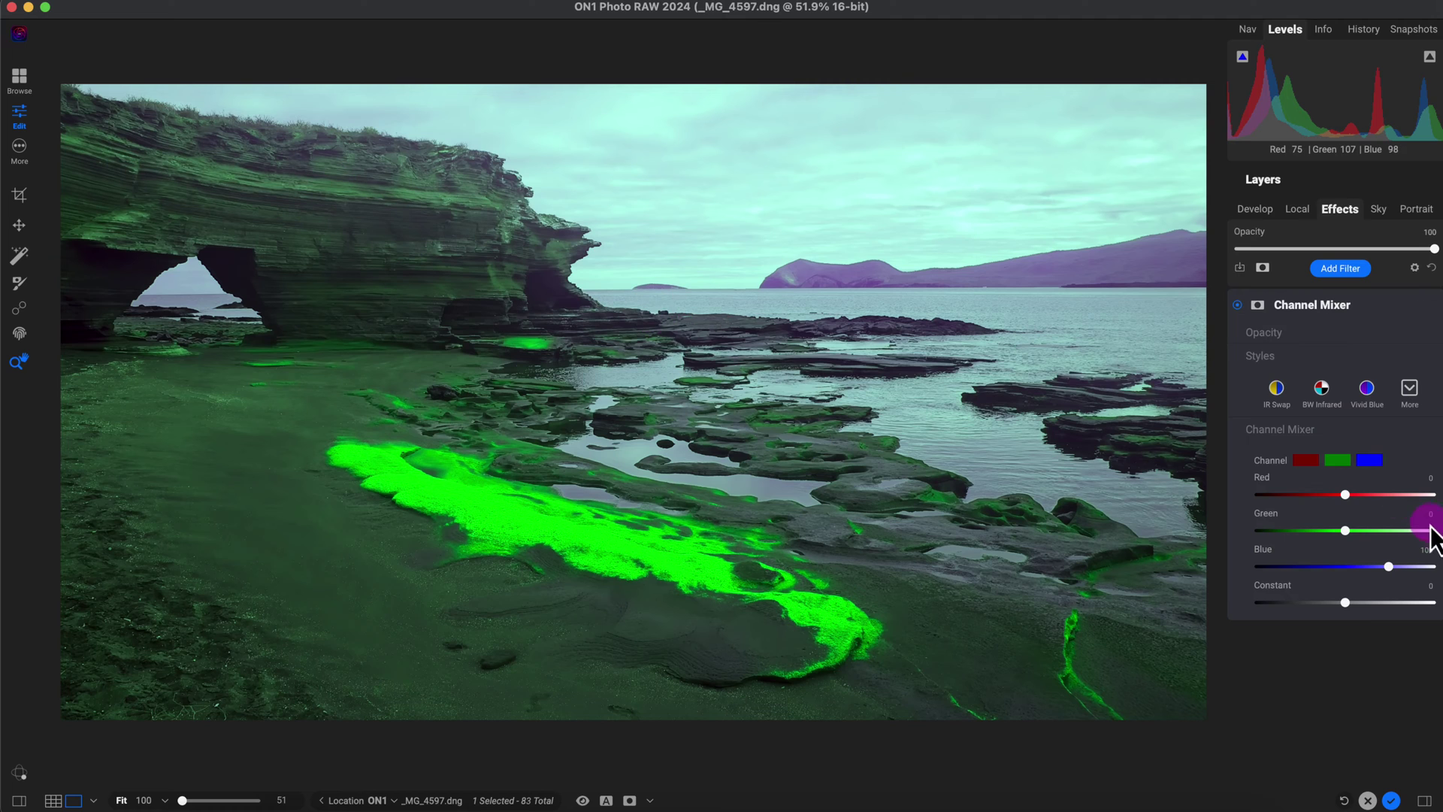
left_click(1346, 531)
left_click_drag(1344, 532, 1337, 532)
left_click_drag(1418, 567, 1397, 567)
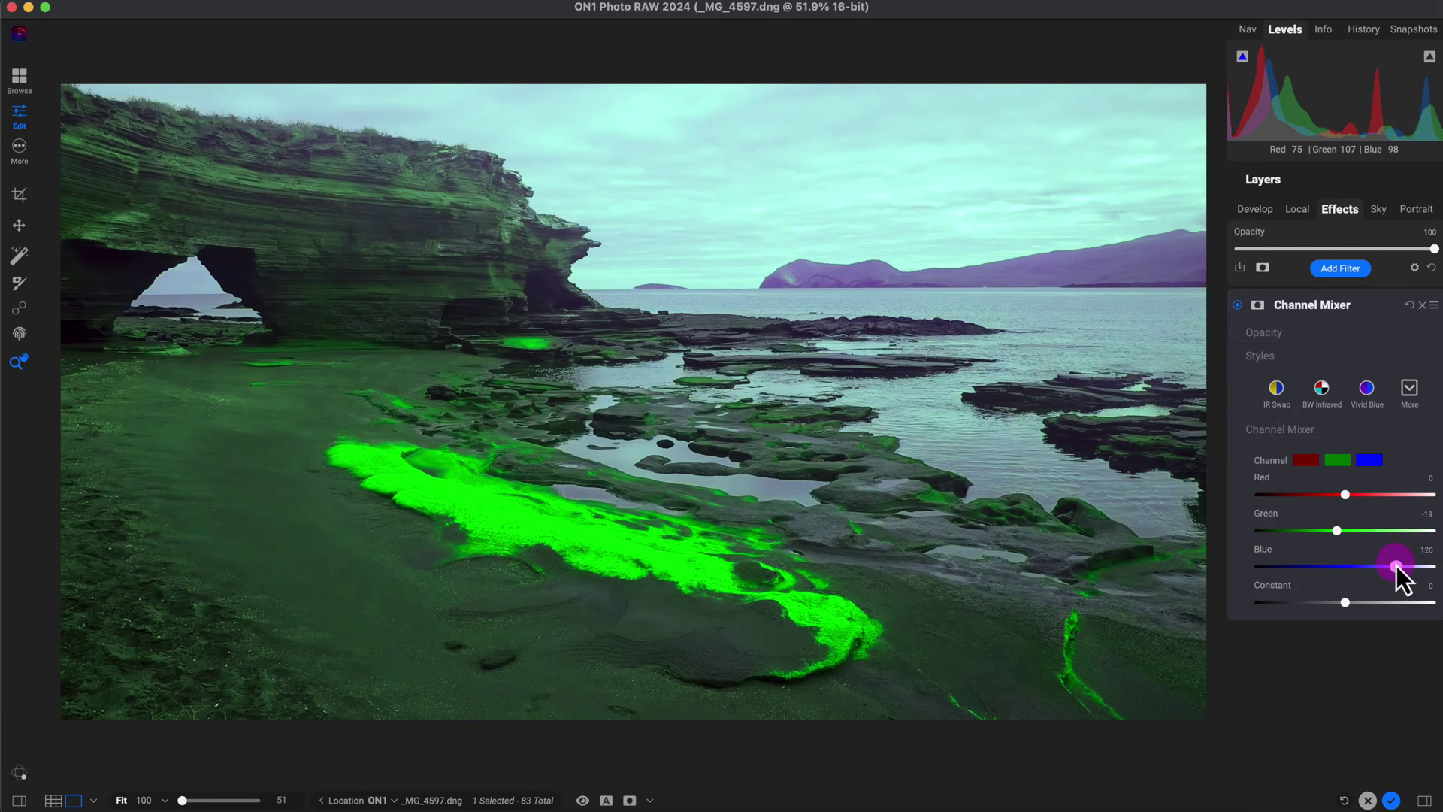
left_click_drag(1305, 483, 1305, 482)
Step: Compare the photo with and without the Channel Mixer, and reduce the filter's opacity to 54
left_click(1237, 304)
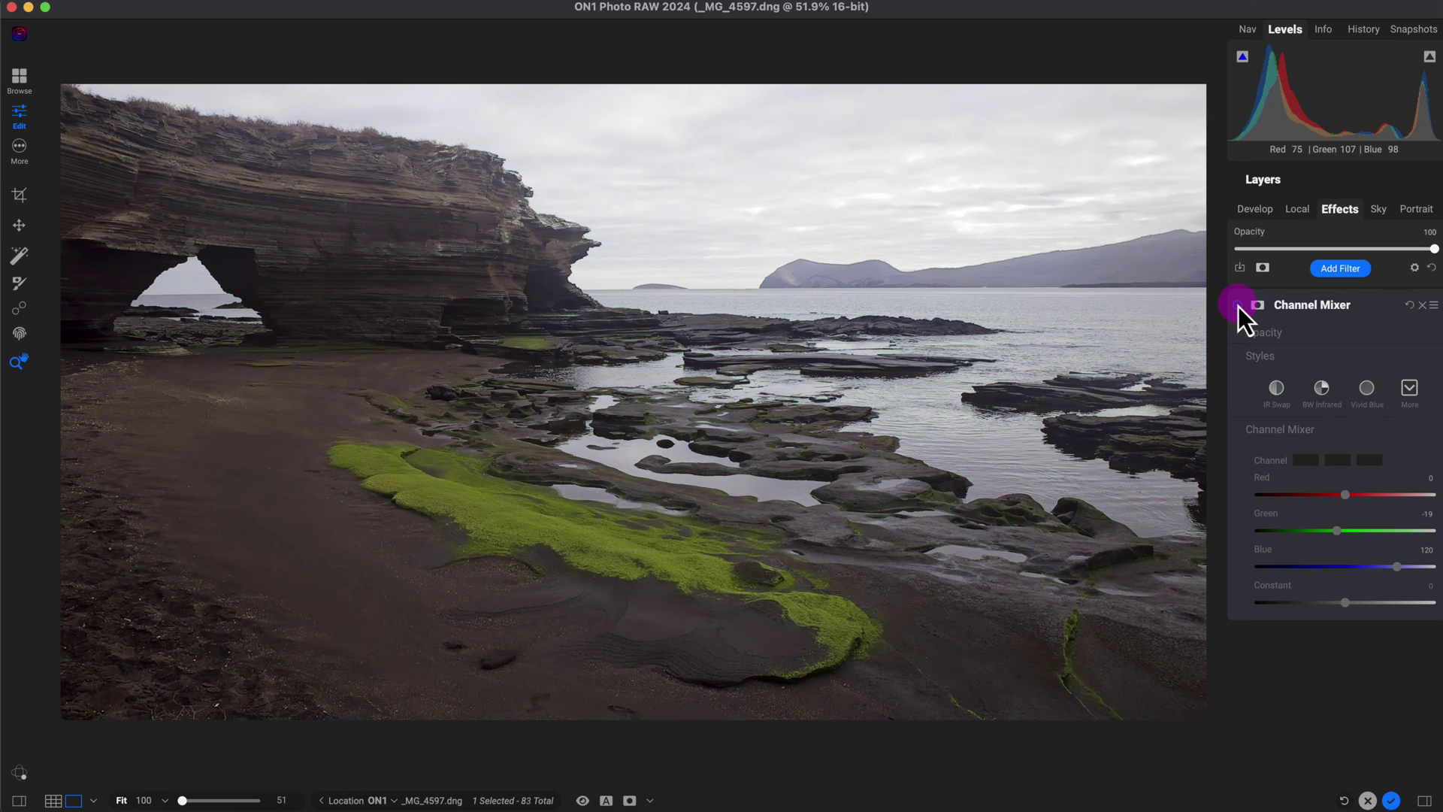
left_click(1237, 304)
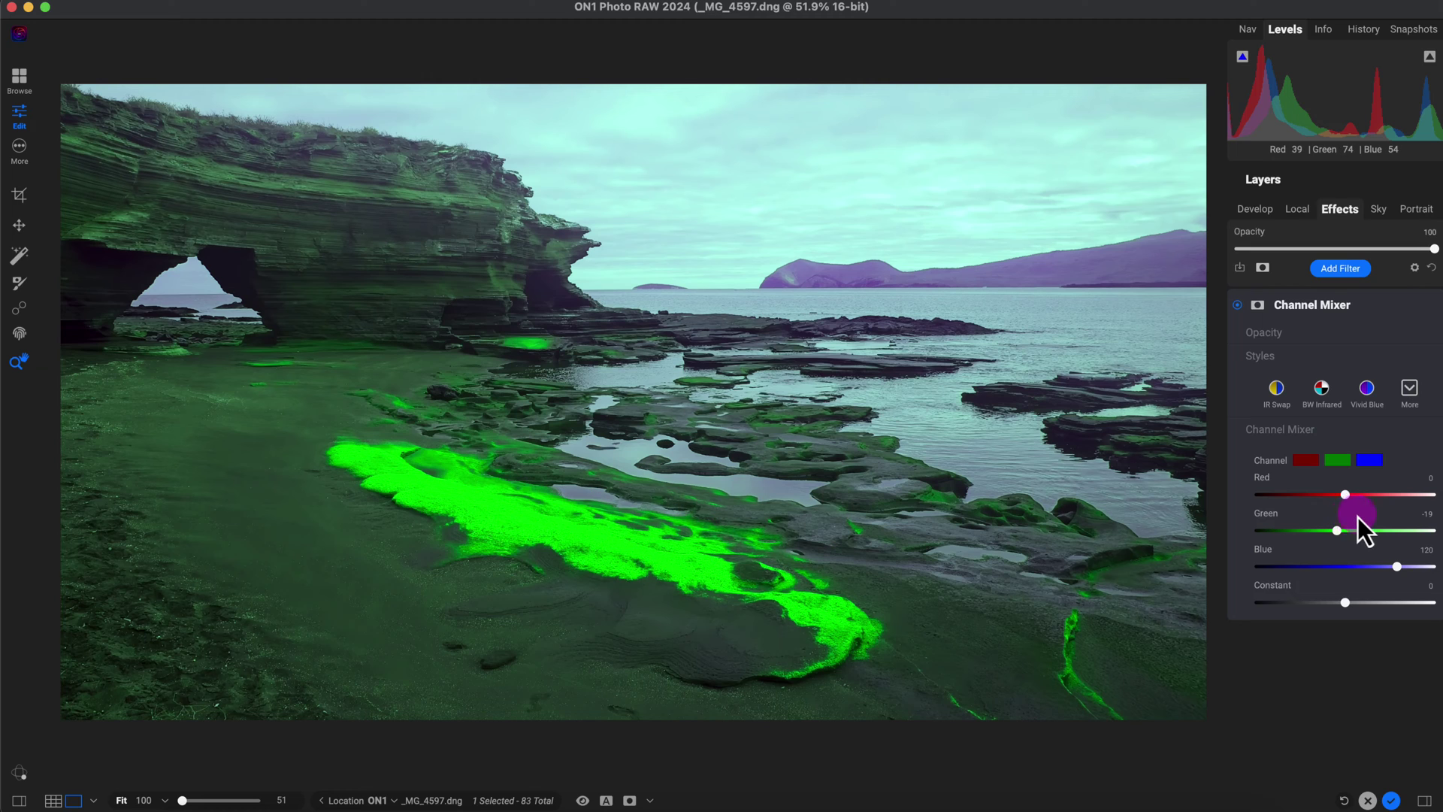
left_click(1263, 337)
left_click(1428, 379)
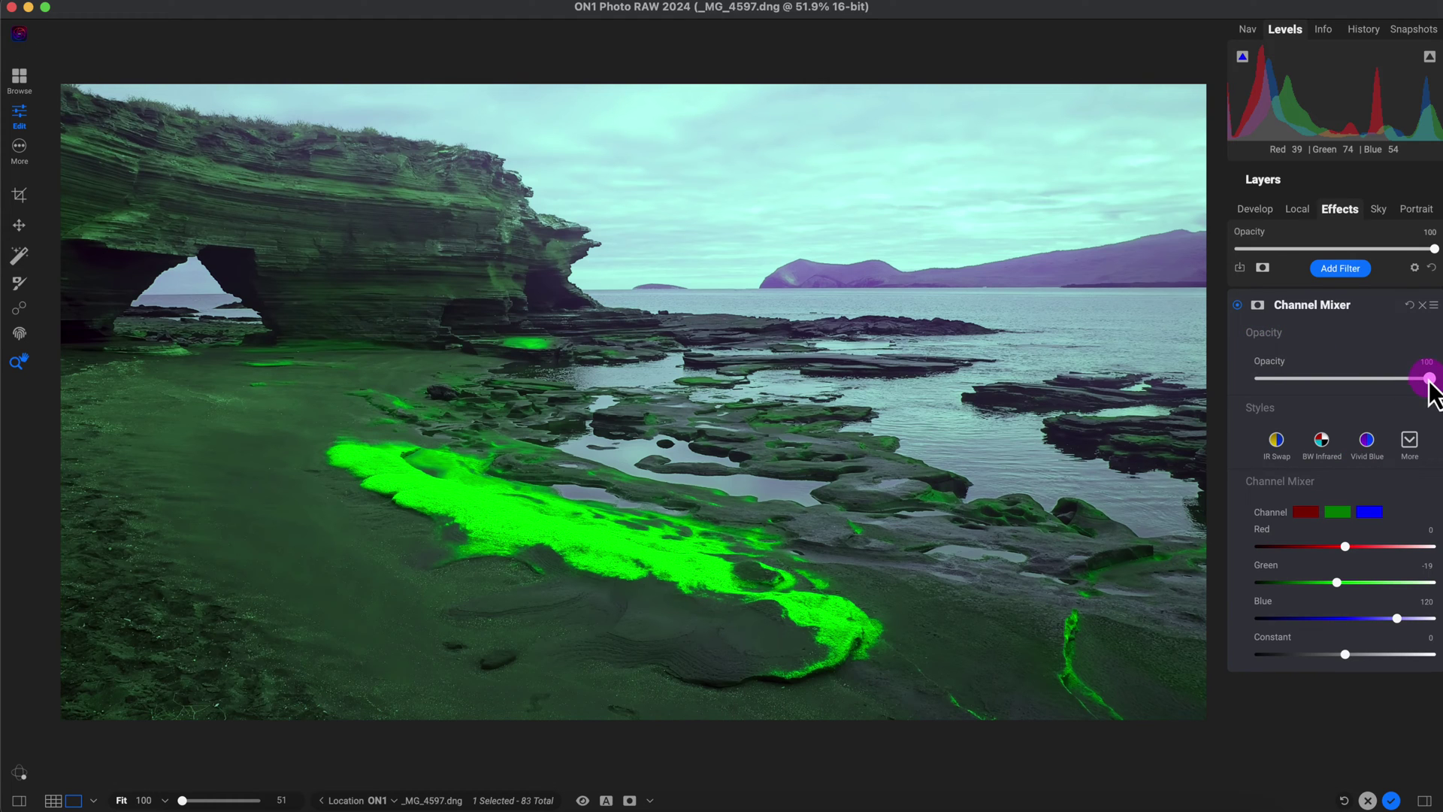
left_click_drag(1429, 381, 1376, 380)
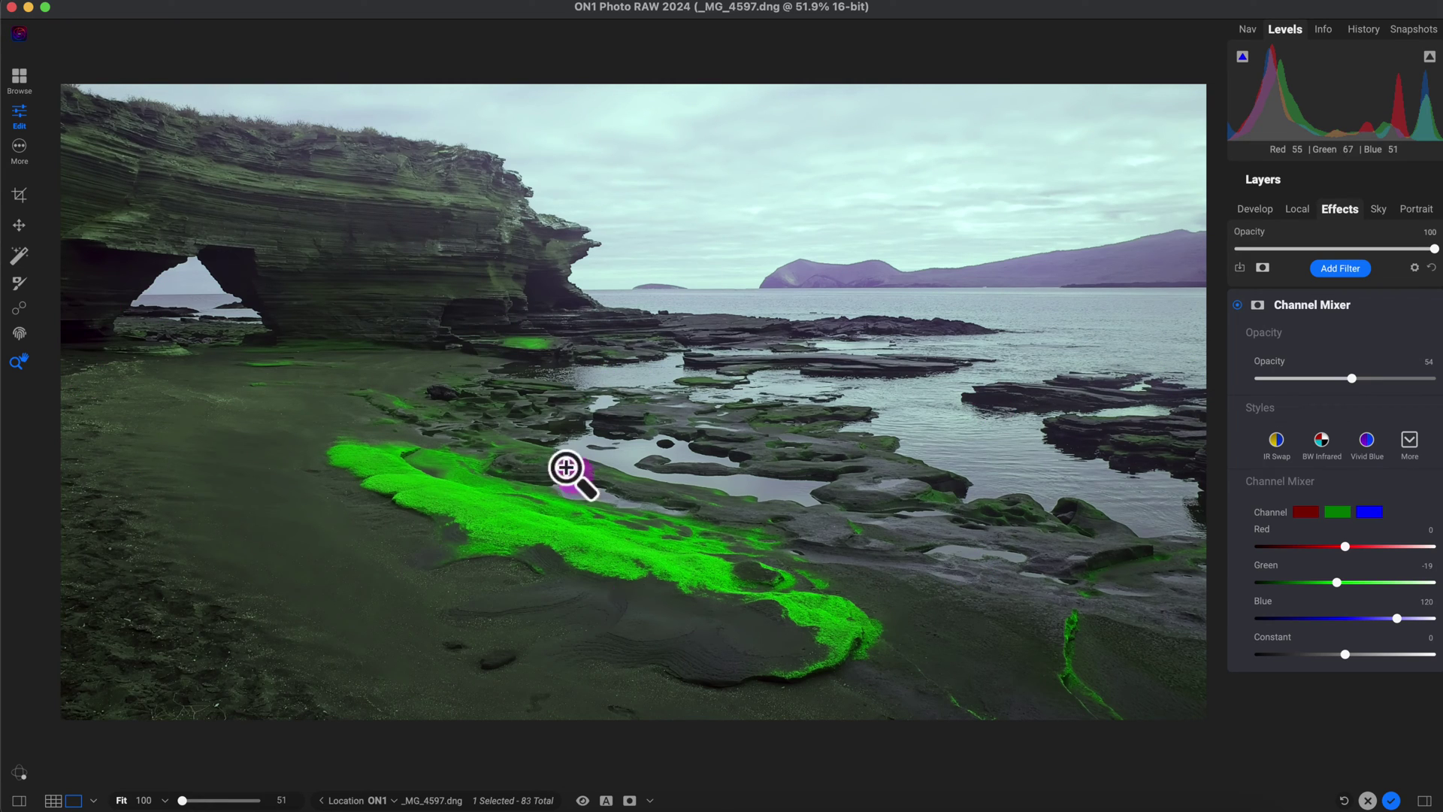
Step: Add a Center-shaped gradient mask to the Channel Mixer, and tilt and resize its ellipse over the green moss
left_click(1259, 305)
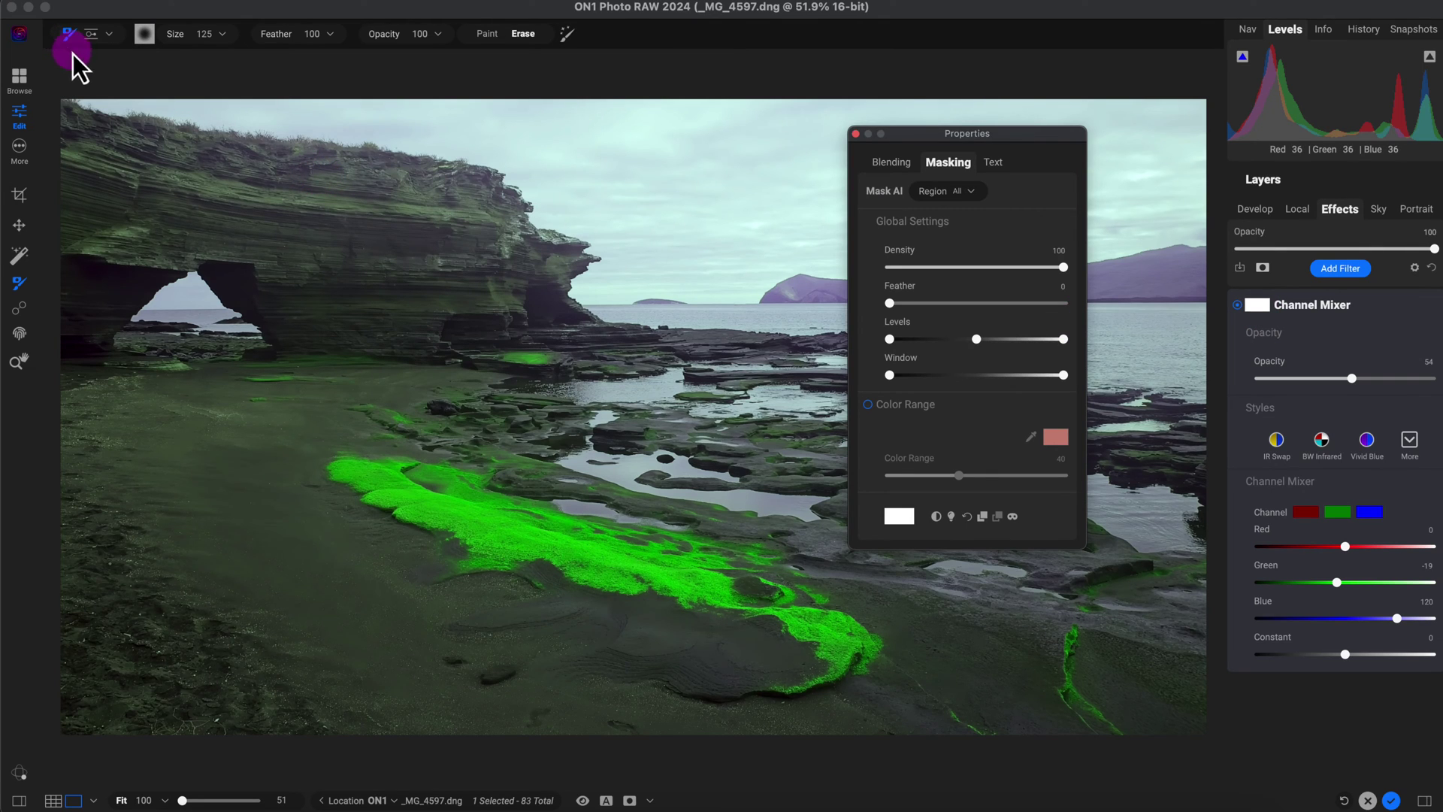
left_click(207, 34)
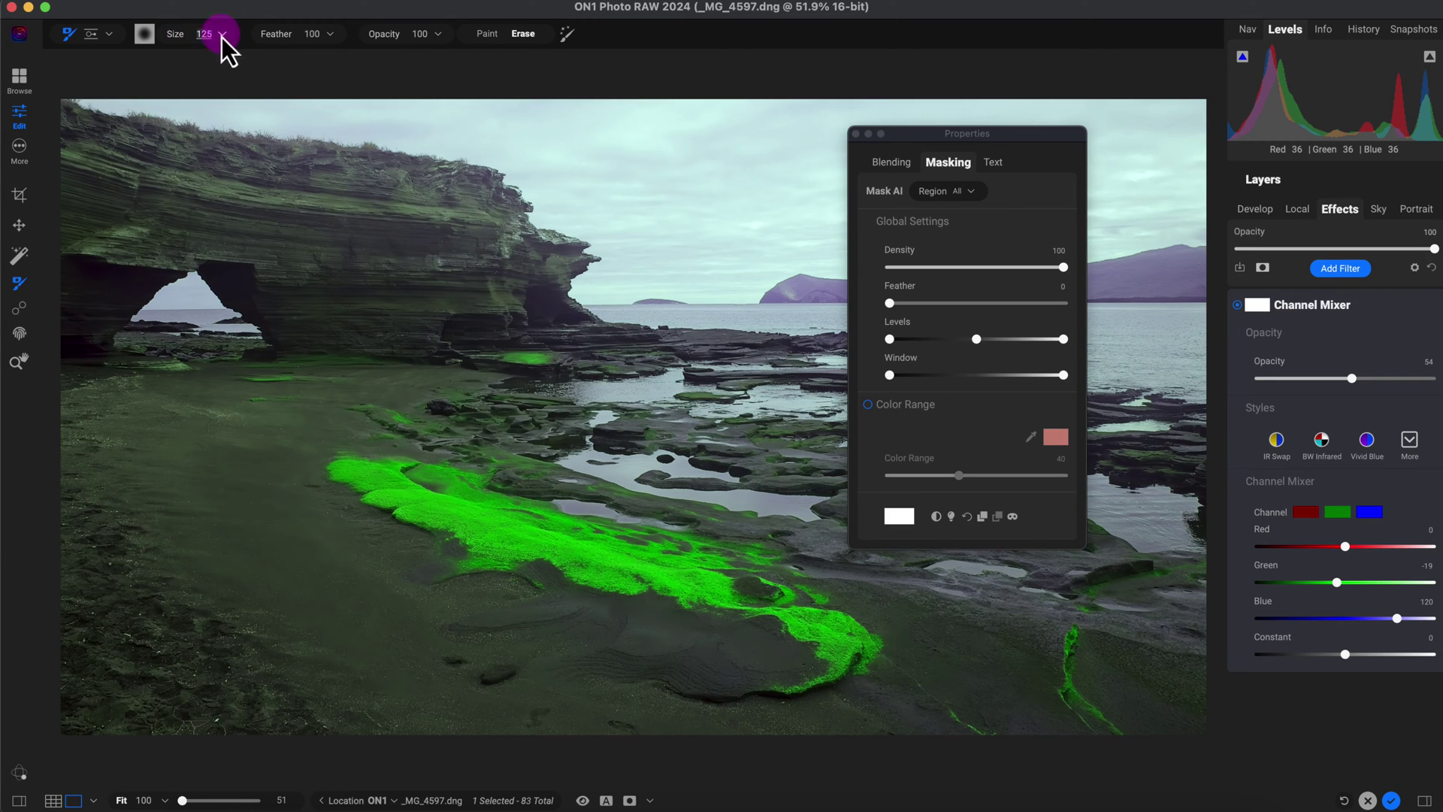
left_click(111, 33)
left_click(96, 65)
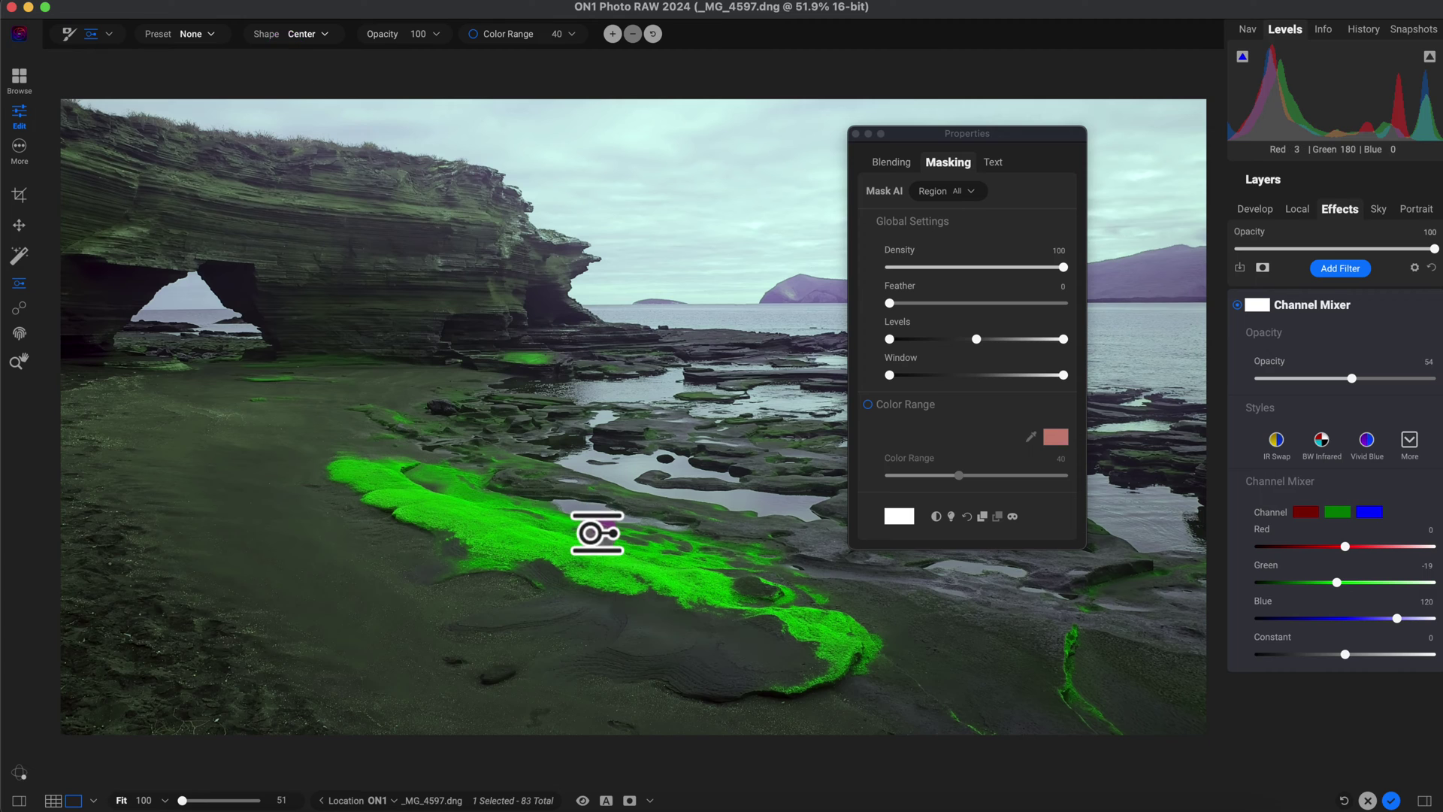
left_click(578, 558)
left_click_drag(579, 558, 600, 532)
left_click(1052, 515)
left_click_drag(406, 744, 518, 624)
left_click_drag(138, 228, 348, 366)
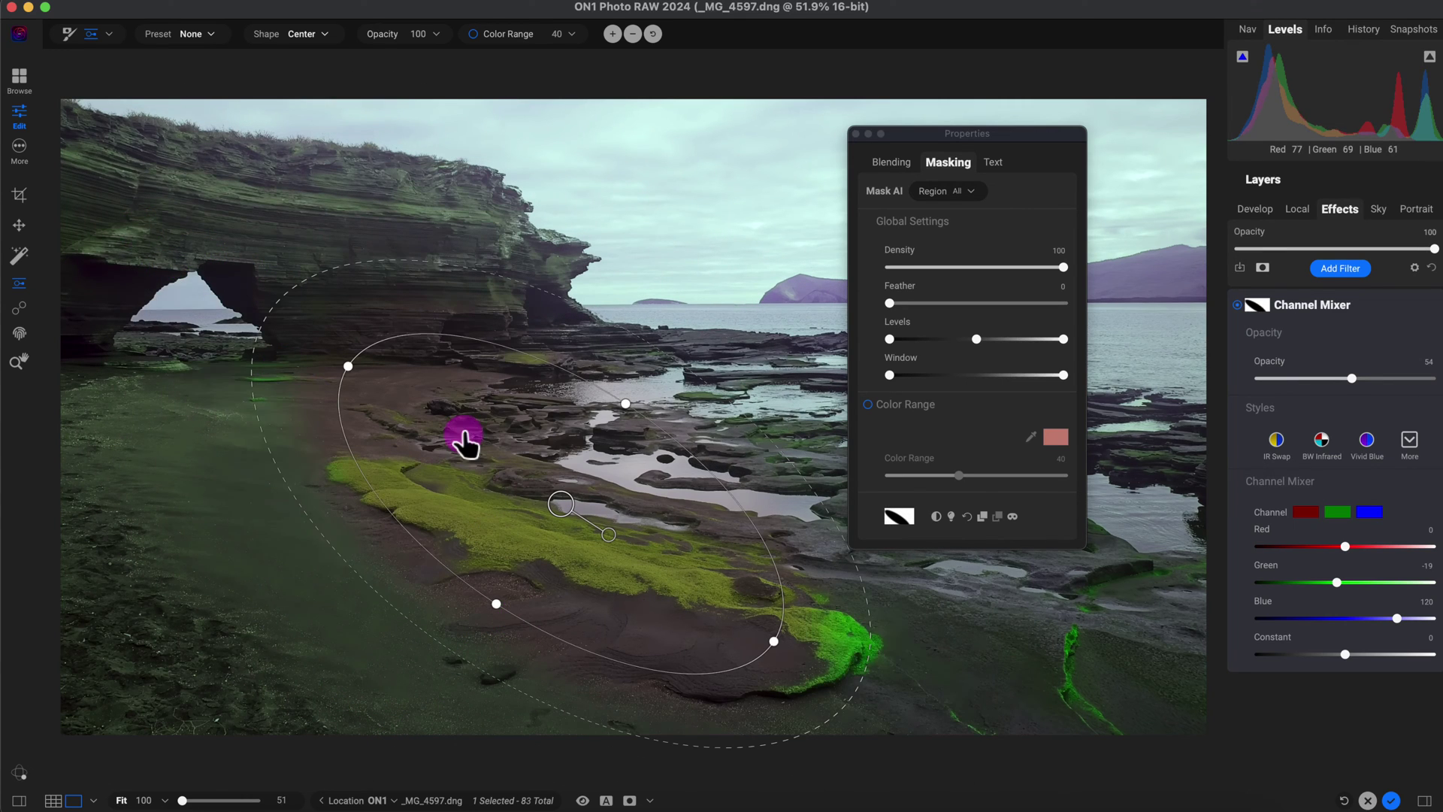
Step: Invert the filter mask and move and stretch the ellipse to enclose the whole moss patch
left_click(945, 527)
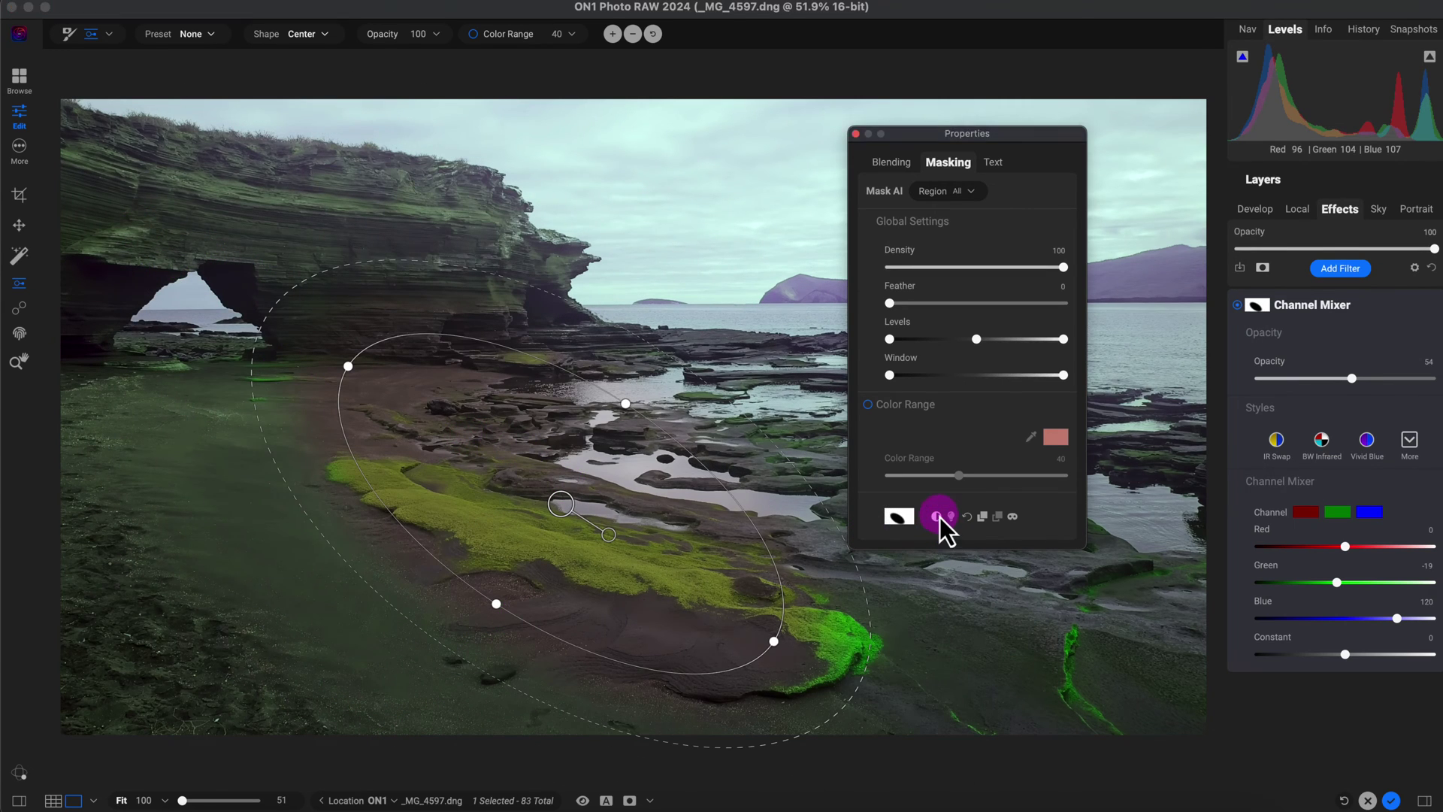
left_click_drag(563, 505, 538, 541)
left_click(770, 635)
left_click_drag(770, 635, 903, 694)
left_click_drag(548, 548, 629, 588)
left_click_drag(955, 730, 912, 700)
left_click_drag(623, 584, 591, 560)
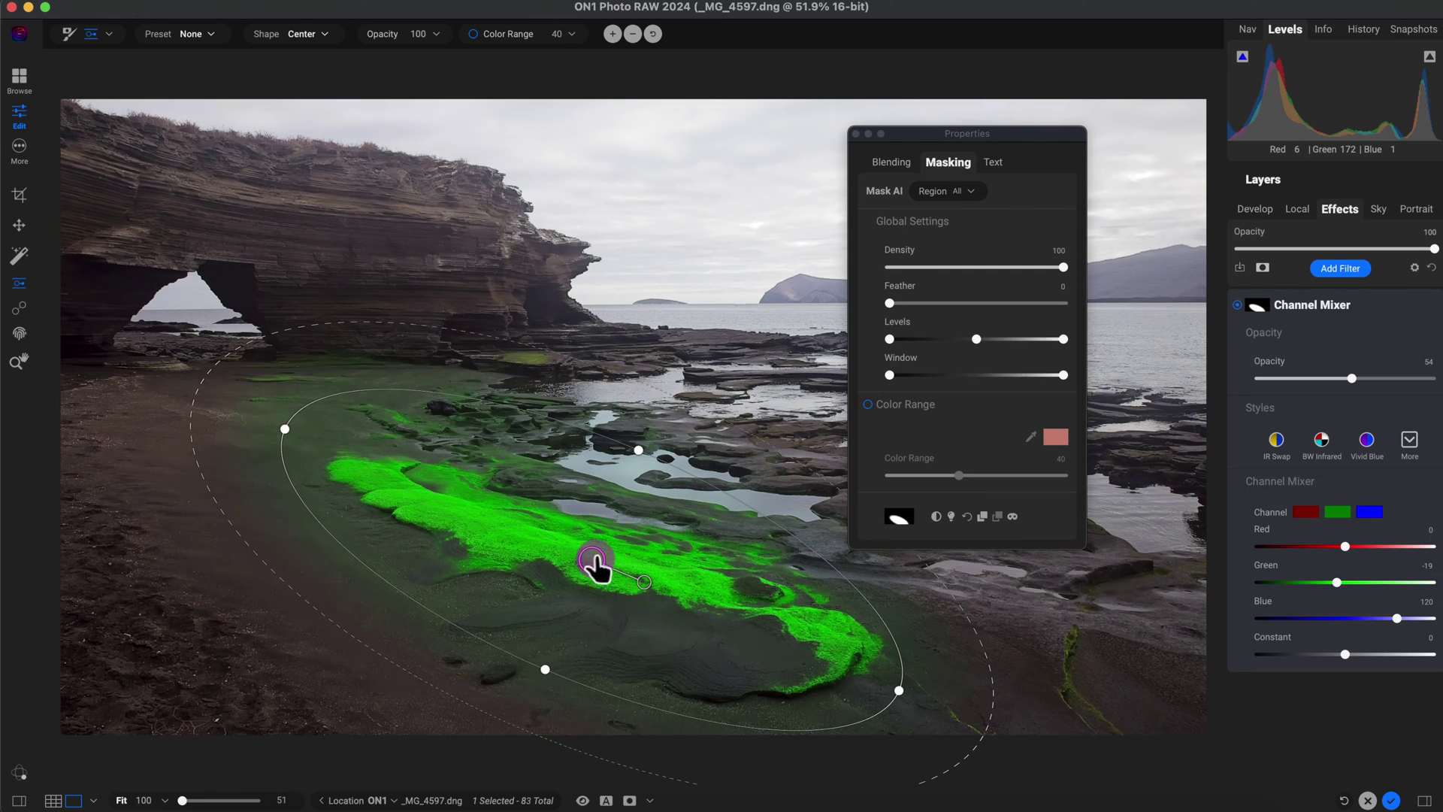
Step: Delete the stray second gradient, widen the moss gradient's feathered edge and shift the ellipse slightly upward
left_click(714, 398)
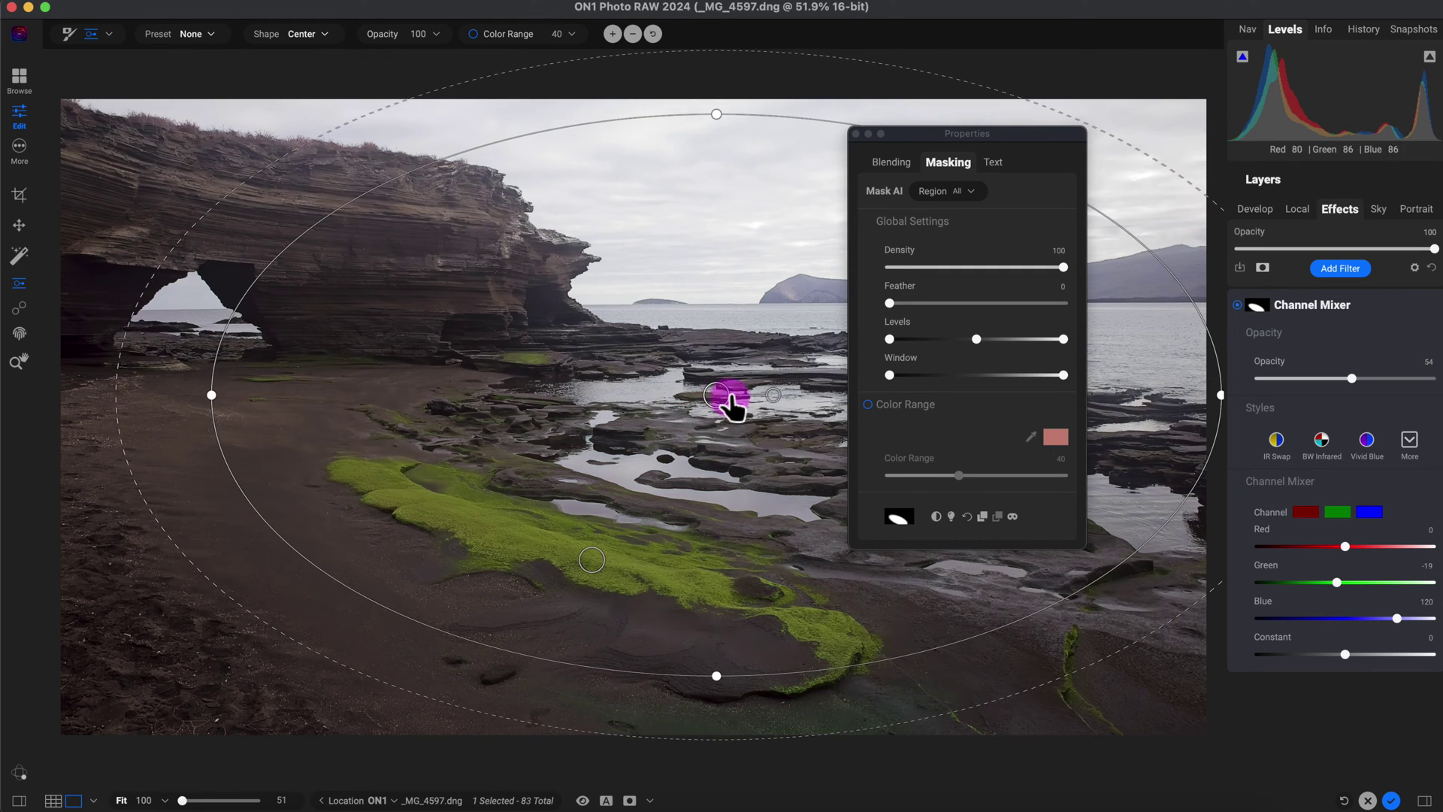
left_click(632, 35)
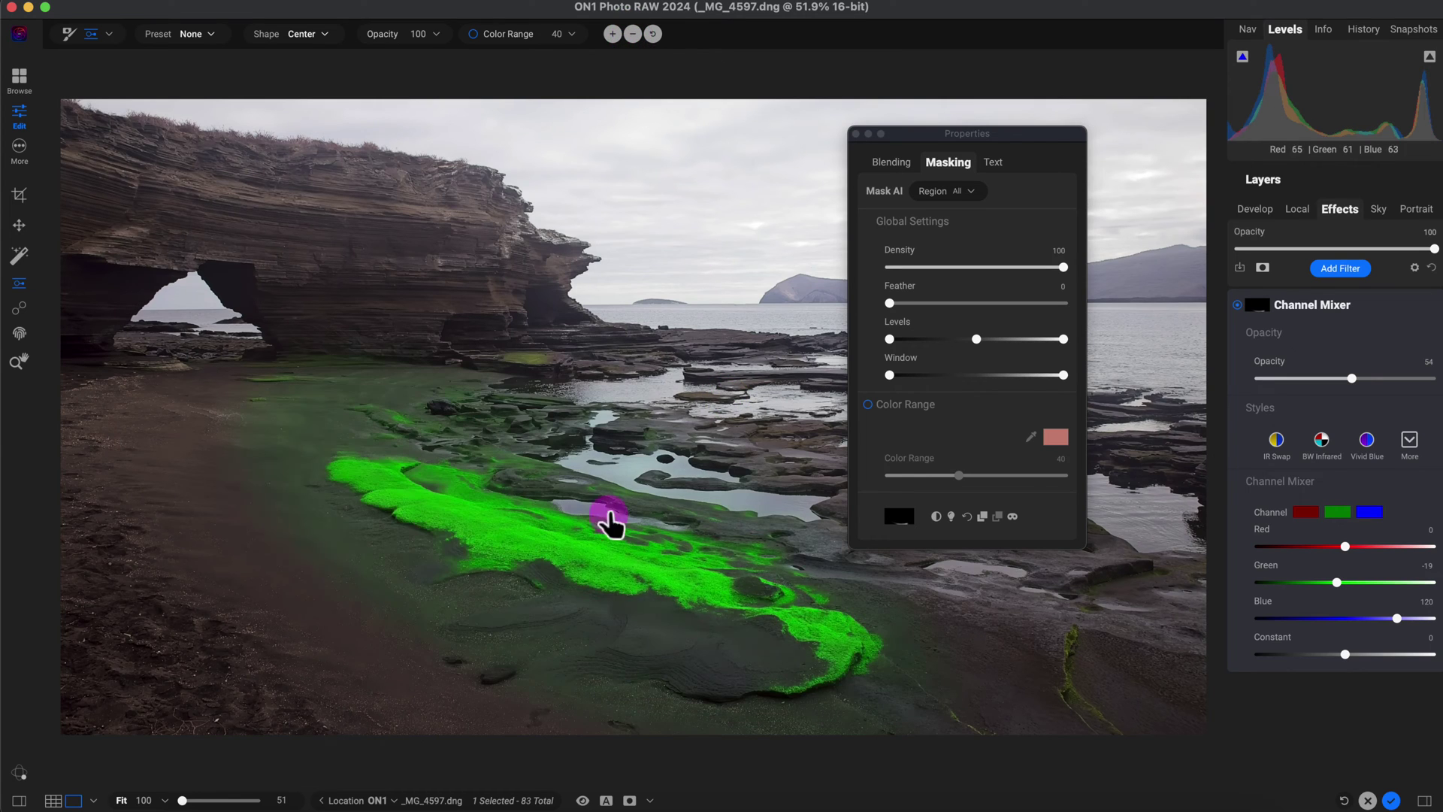
left_click(475, 476)
left_click(284, 429)
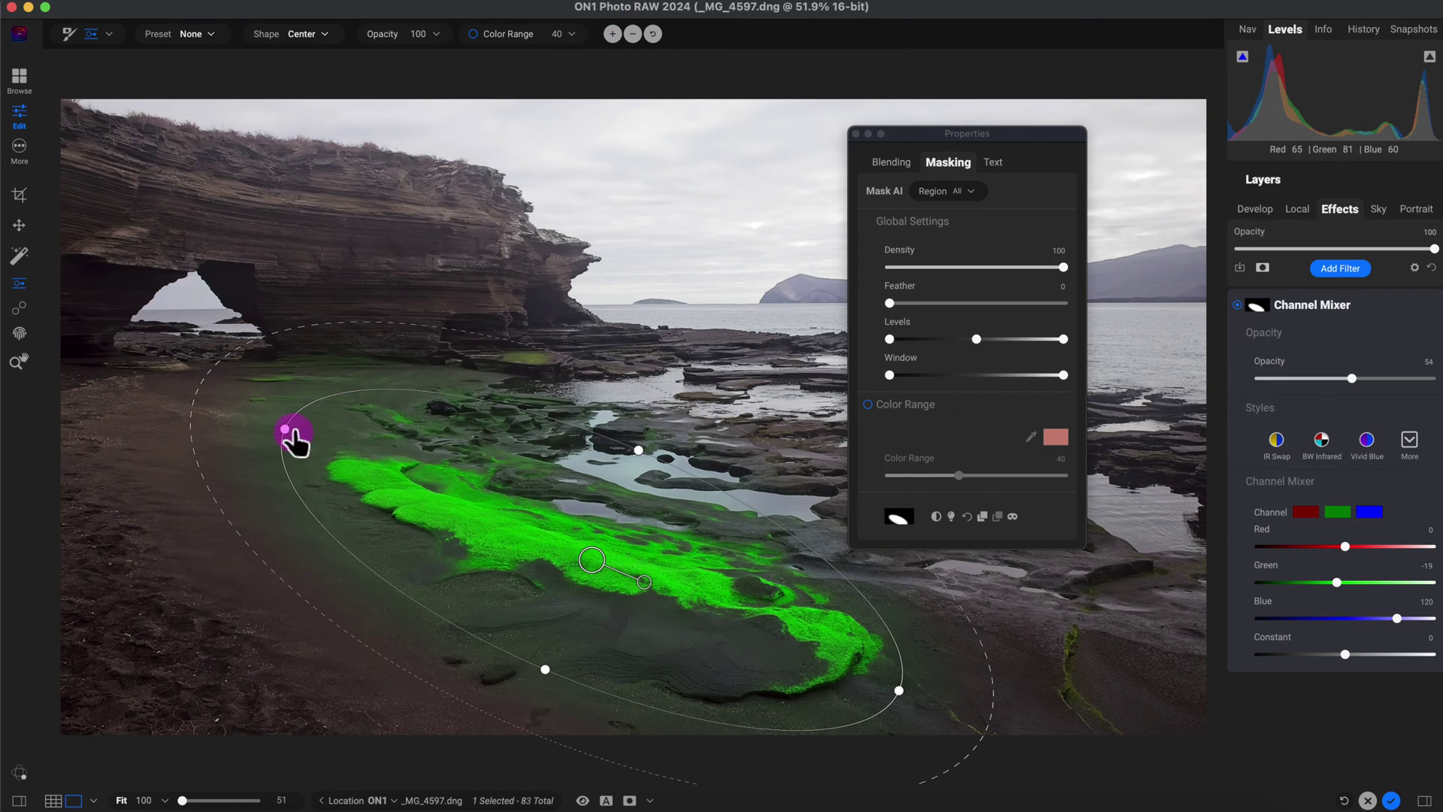
left_click_drag(982, 722, 1057, 724)
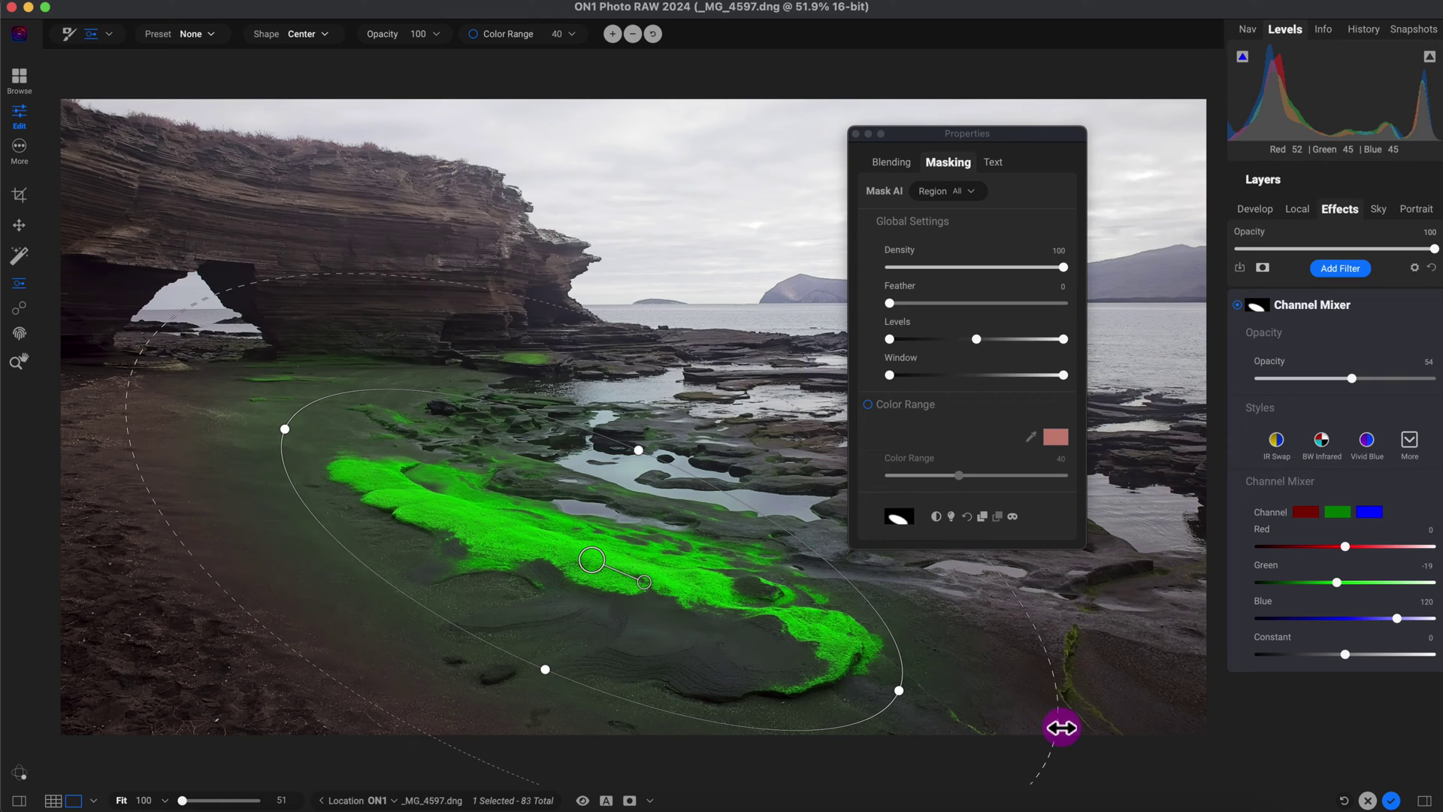
left_click_drag(593, 565, 589, 551)
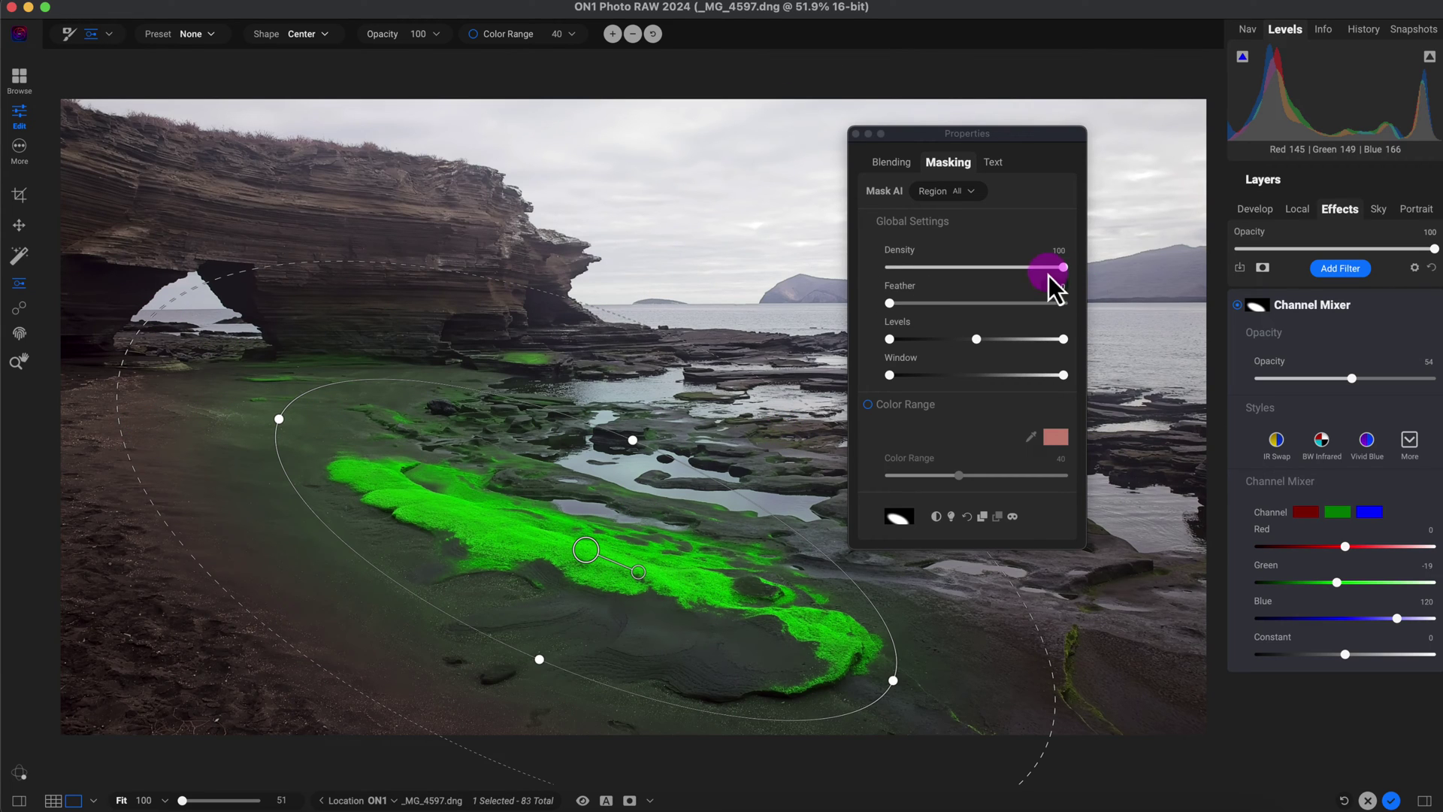
Step: Lower the mask density to 44 and inspect the mask in the grayscale view
left_click_drag(1049, 277, 970, 269)
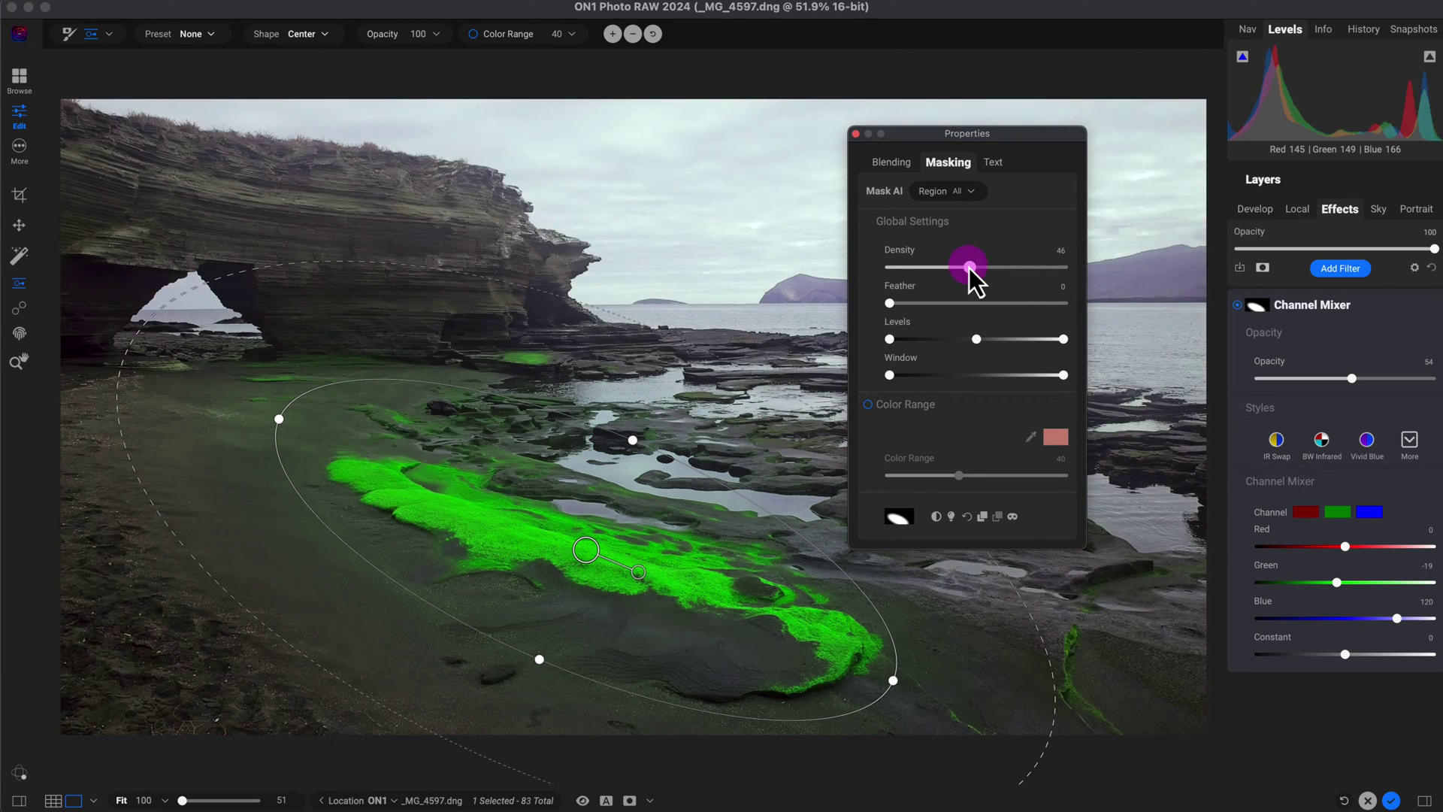
left_click(720, 682)
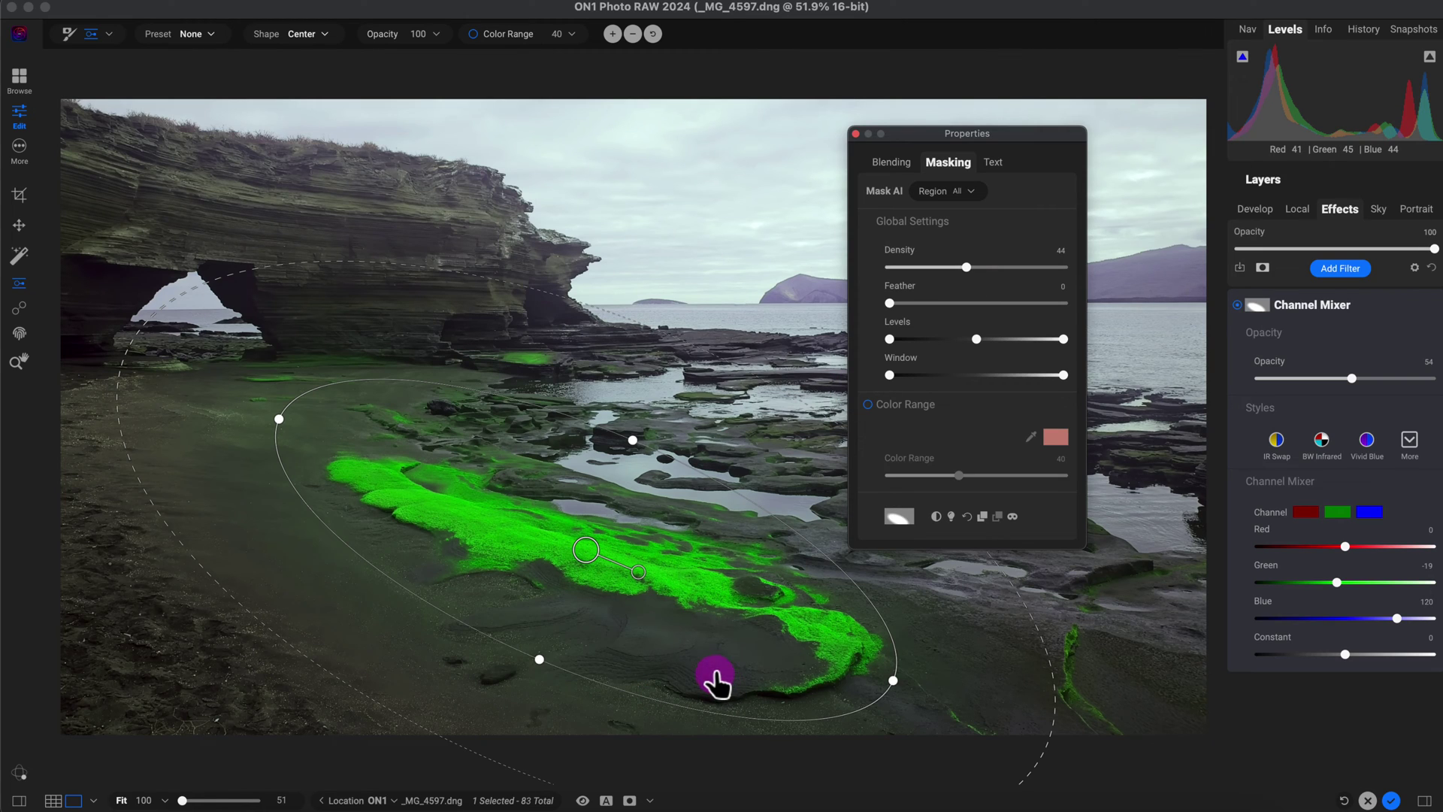
key("super+m")
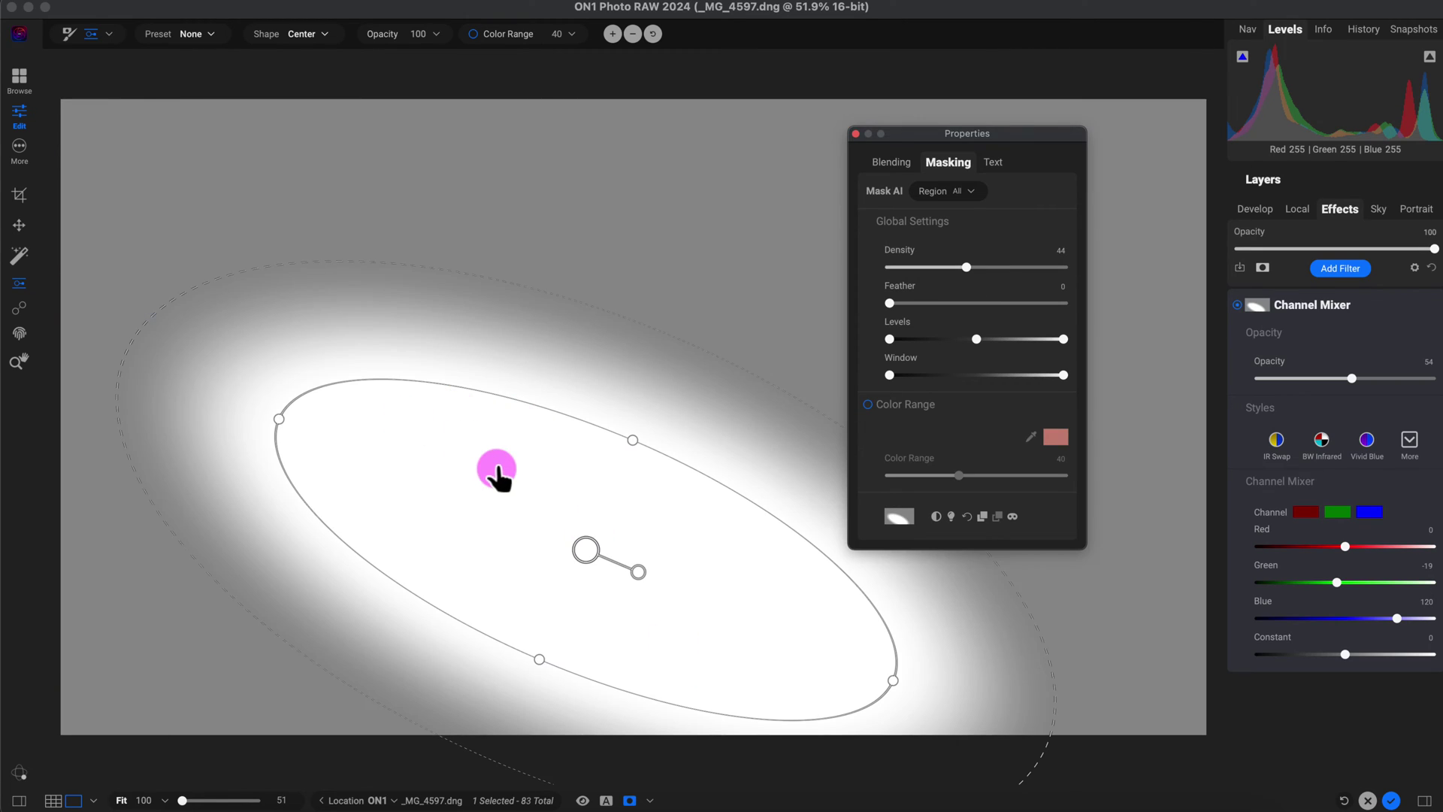
key("super+m")
key("super+m")
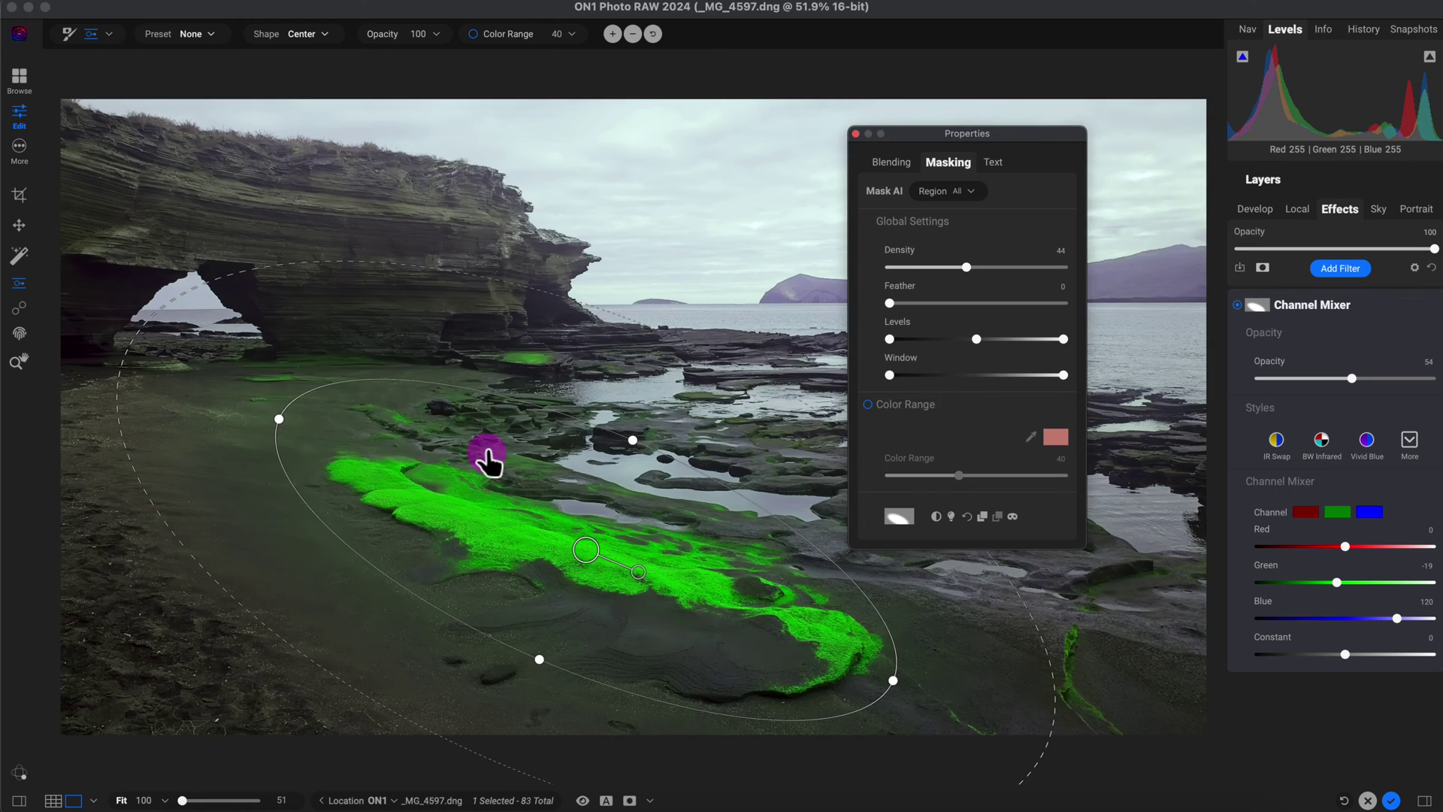
Step: Display the mask as a red overlay and set its density to 25
right_click(654, 804)
key("super+m")
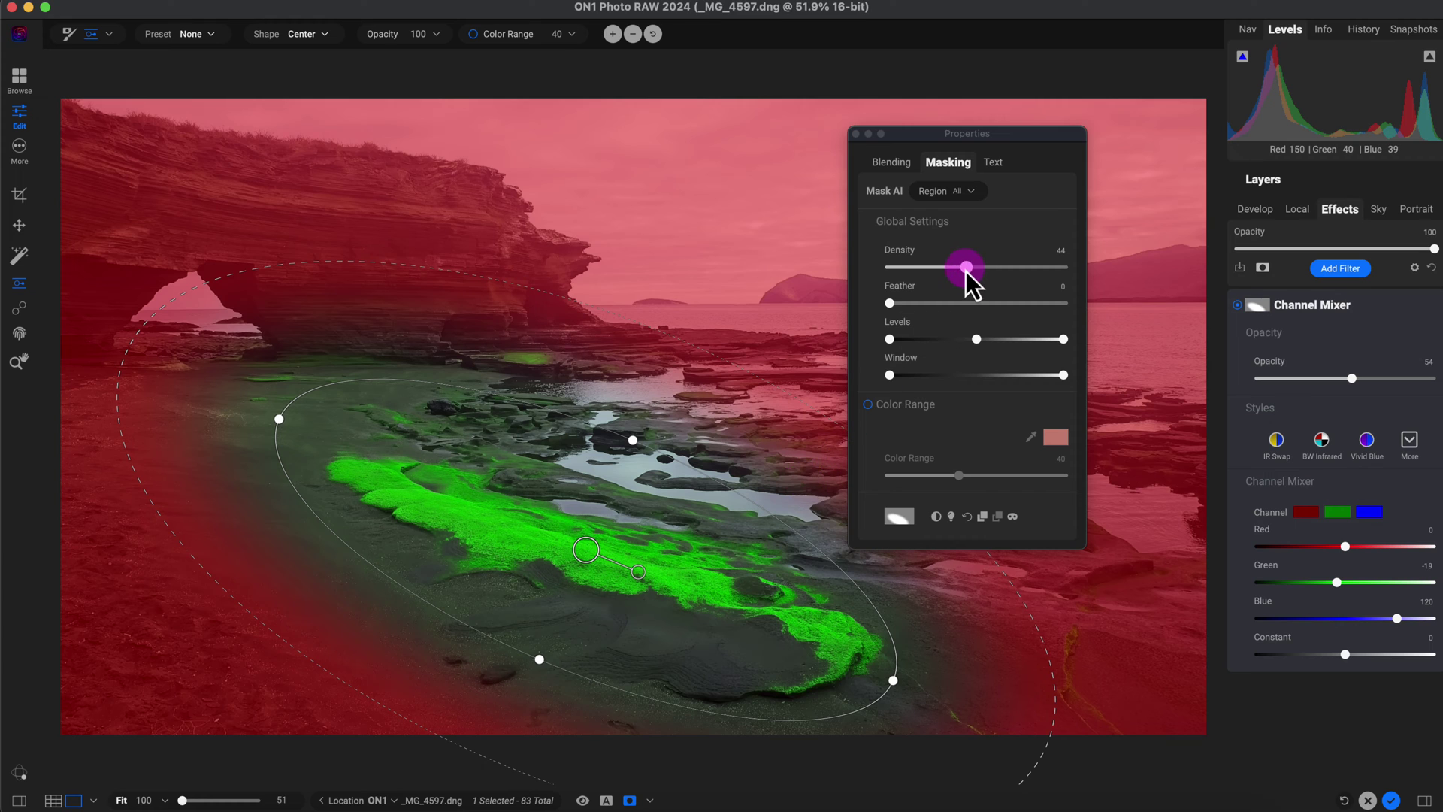
left_click_drag(967, 267, 925, 284)
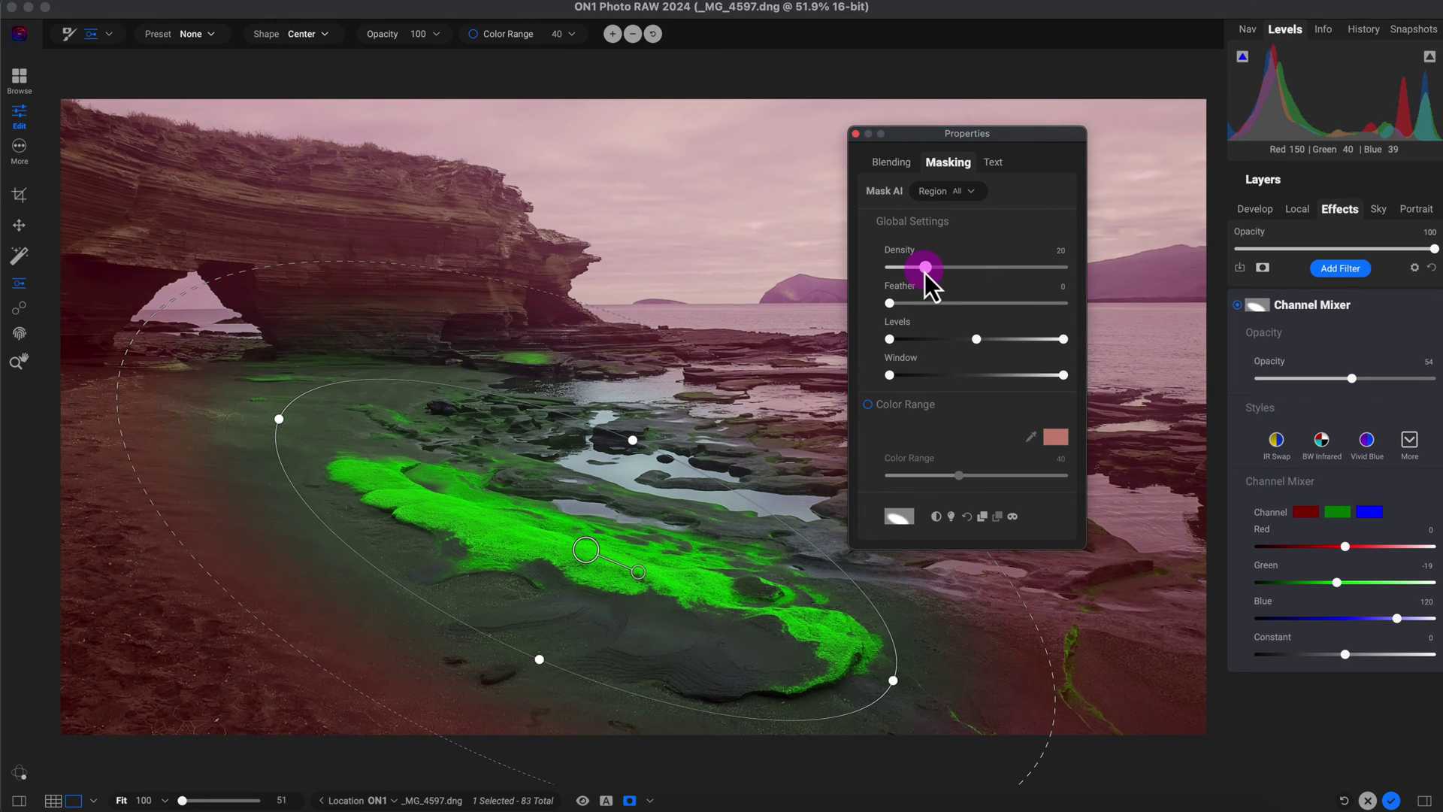
left_click_drag(926, 273, 935, 273)
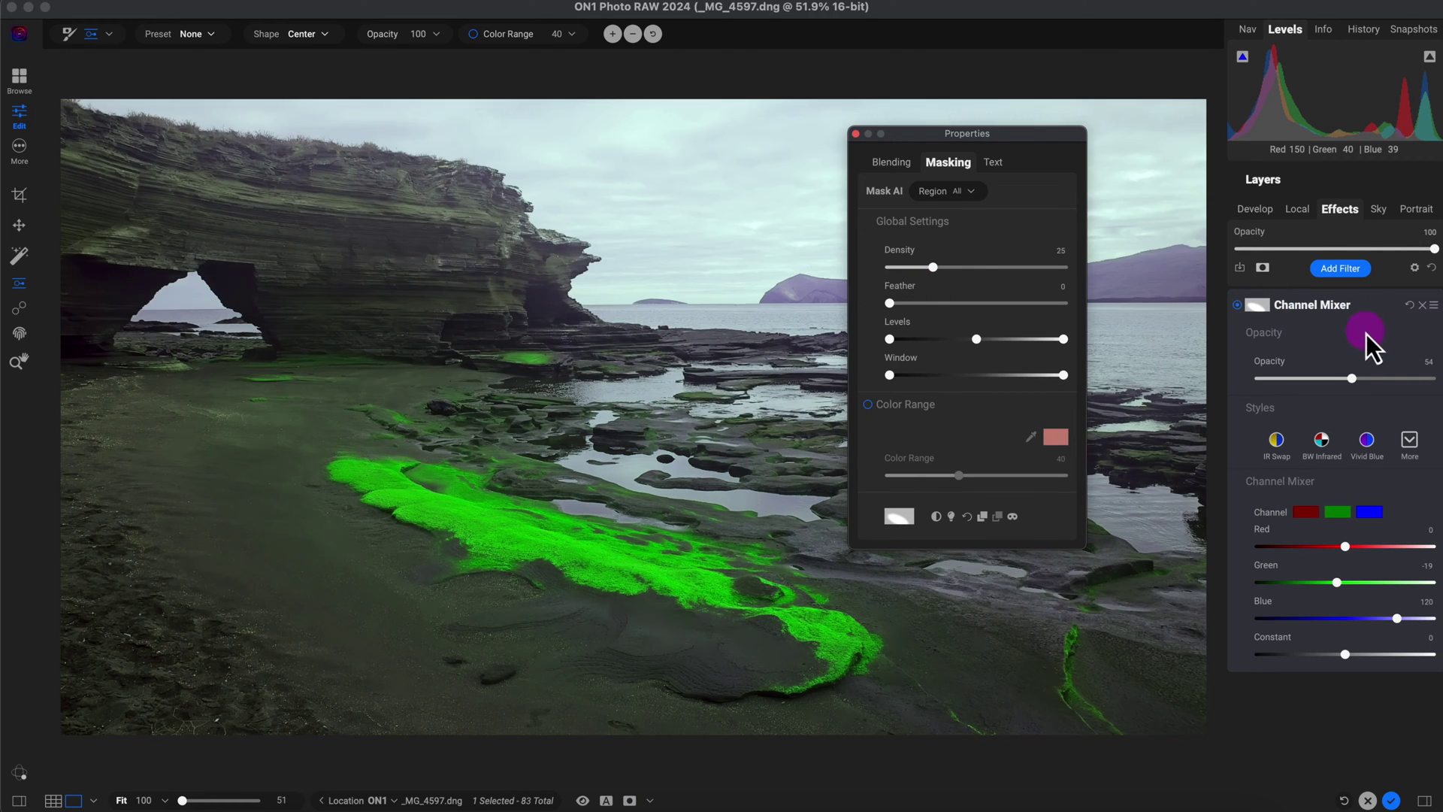
Step: Close the mask properties and compare the photo with the Channel Mixer off and on
left_click(855, 139)
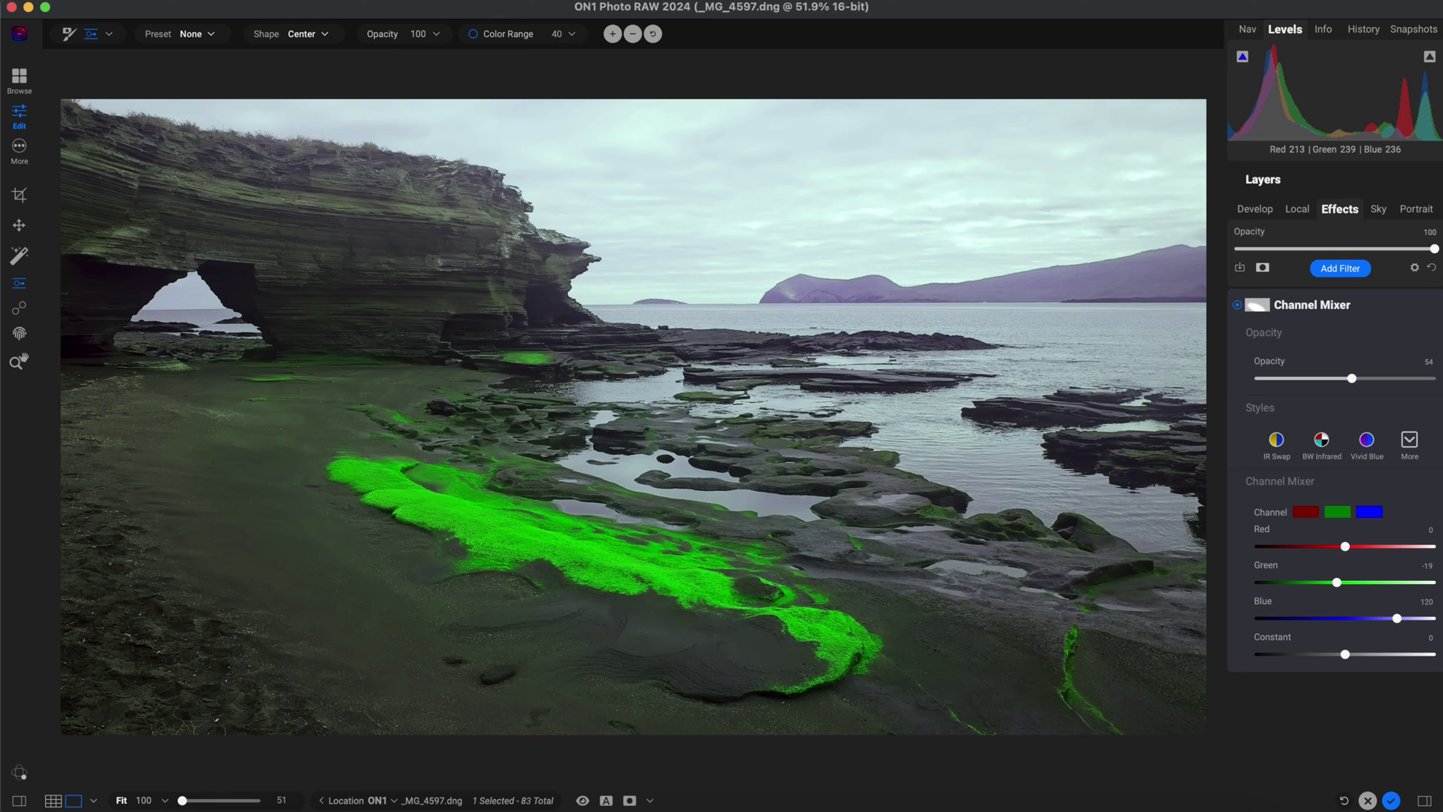
left_click(1238, 306)
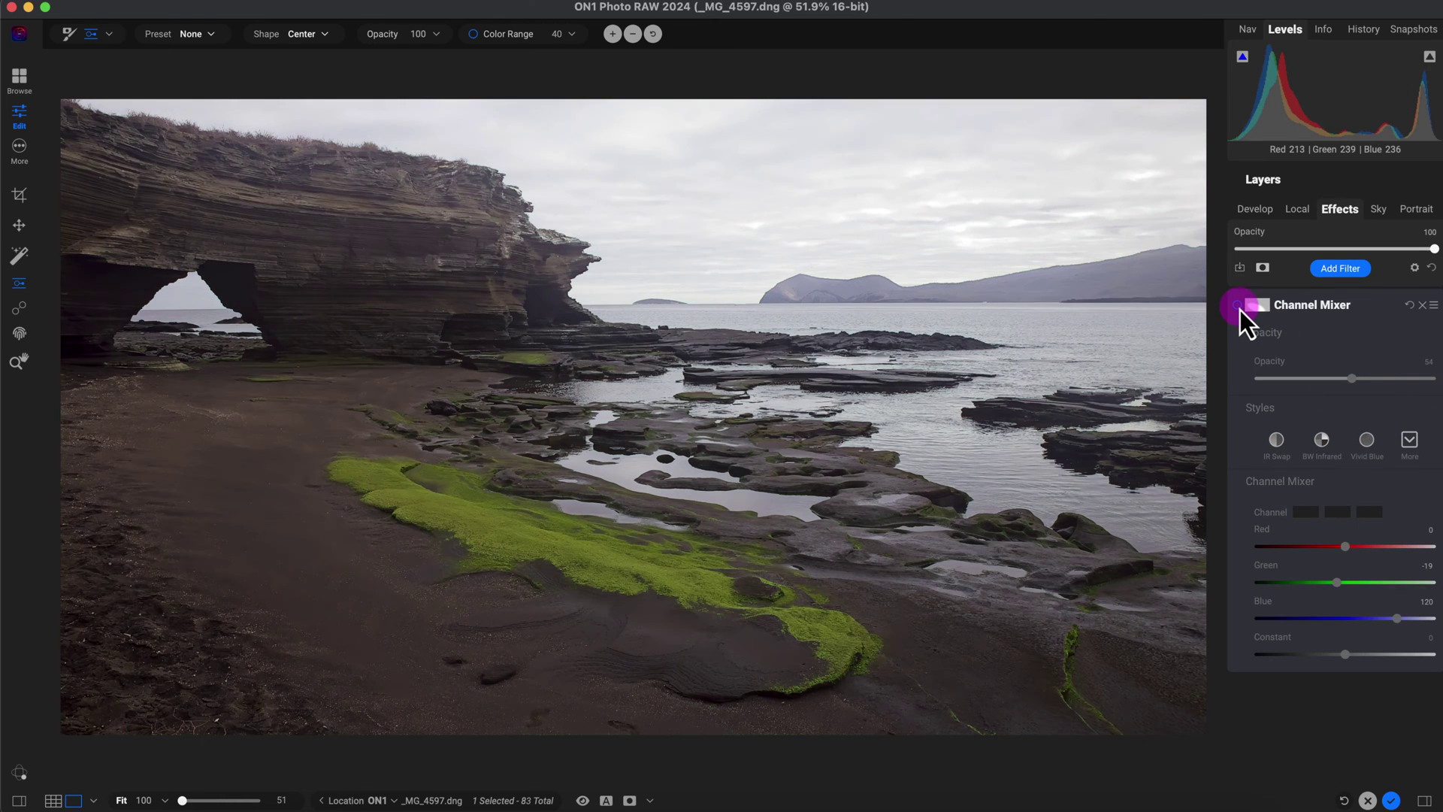
left_click(1238, 305)
left_click(1340, 582)
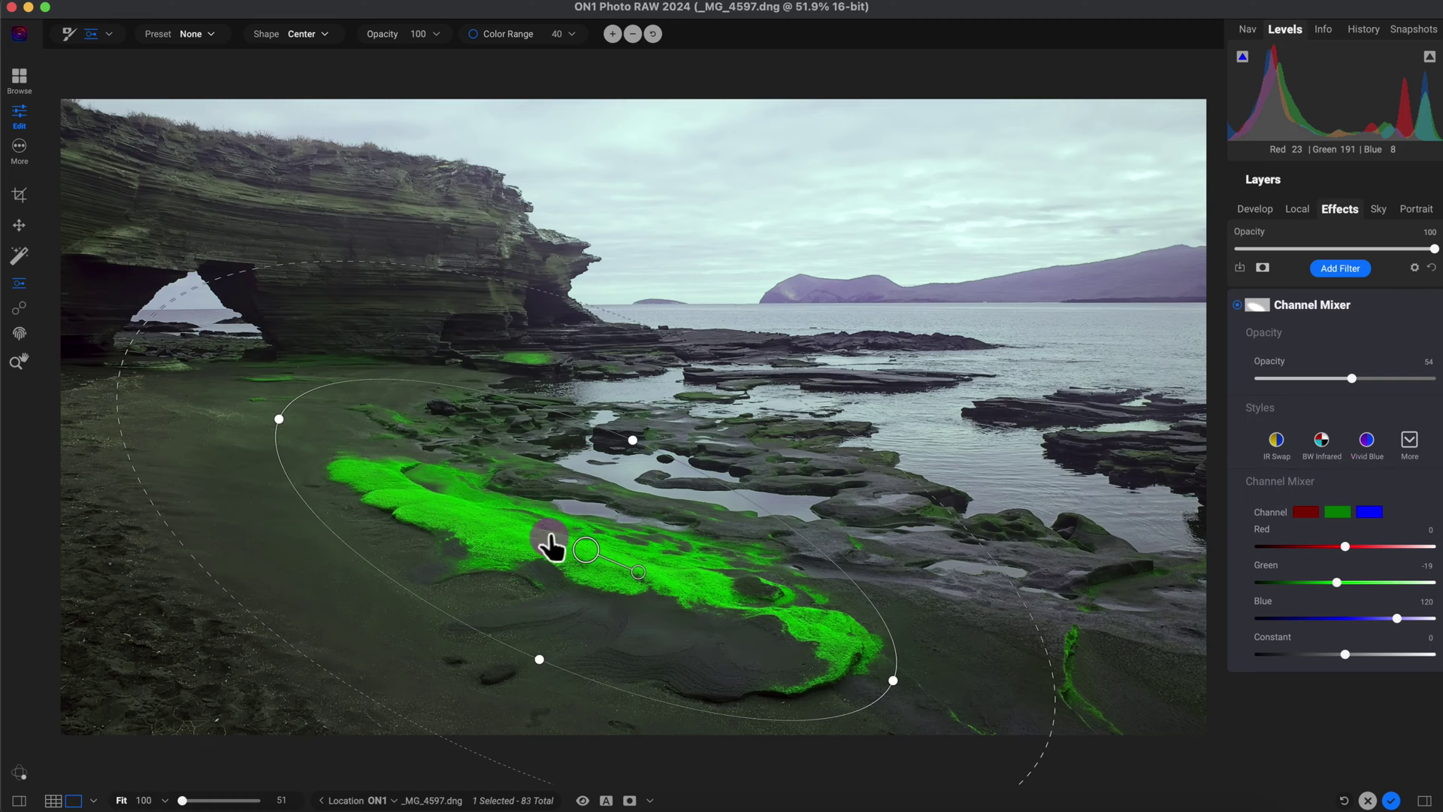
Step: Lower the Channel Mixer filter's opacity slightly on the coastal photo
left_click(1351, 380)
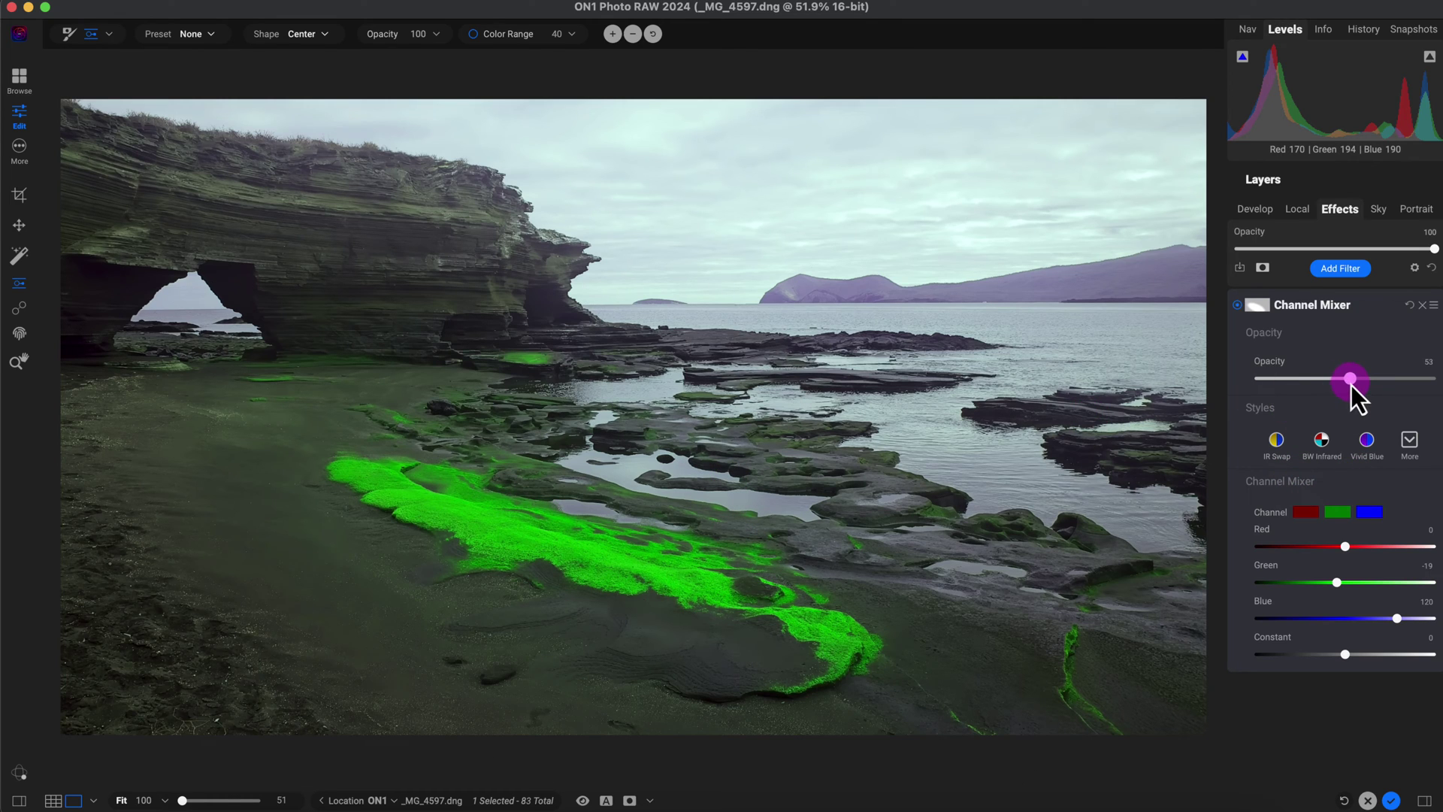
left_click_drag(1351, 385, 1332, 385)
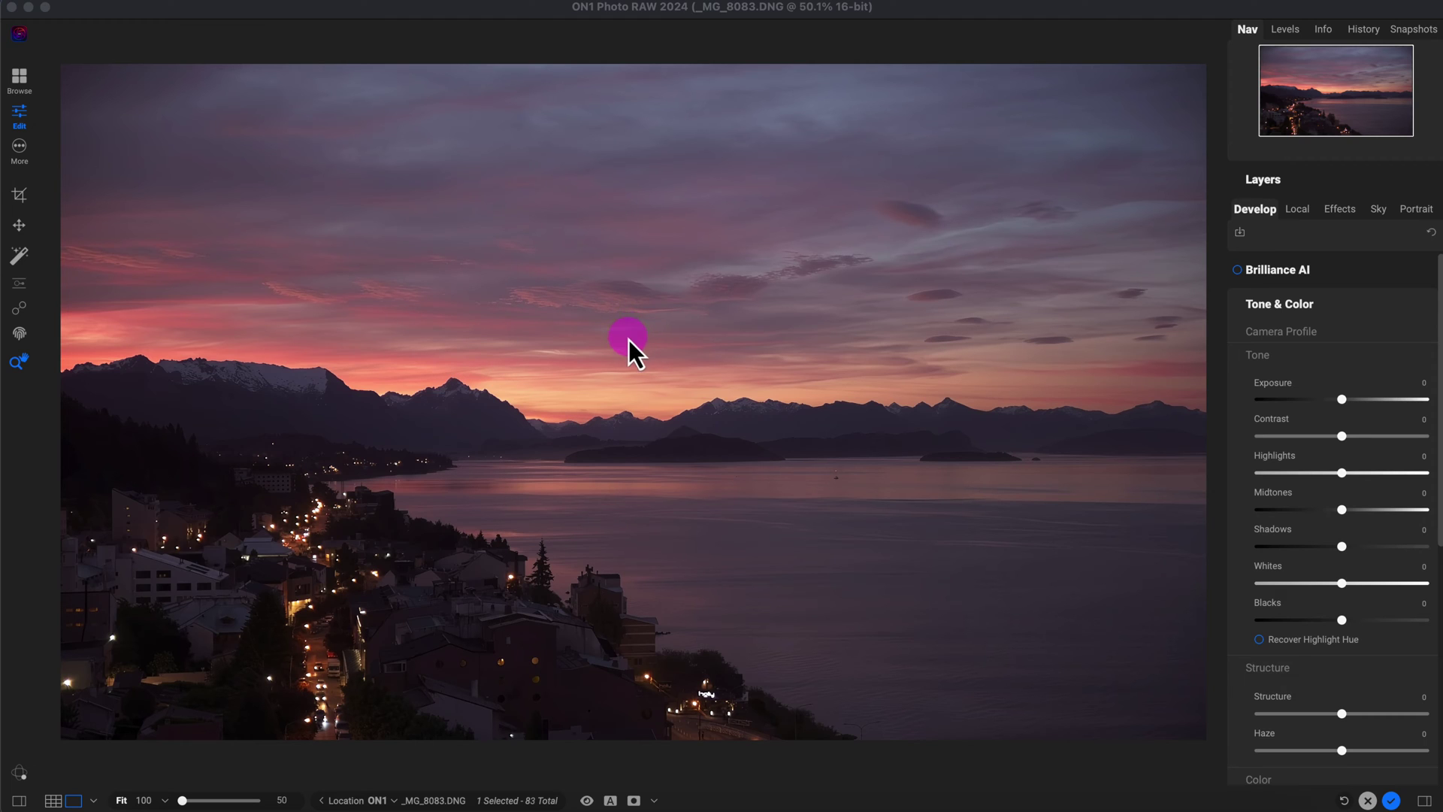
Step: Examine the sunset photo's Tone & Color and Noise & Sharpening develop settings, and collapse both sections
left_click(1319, 38)
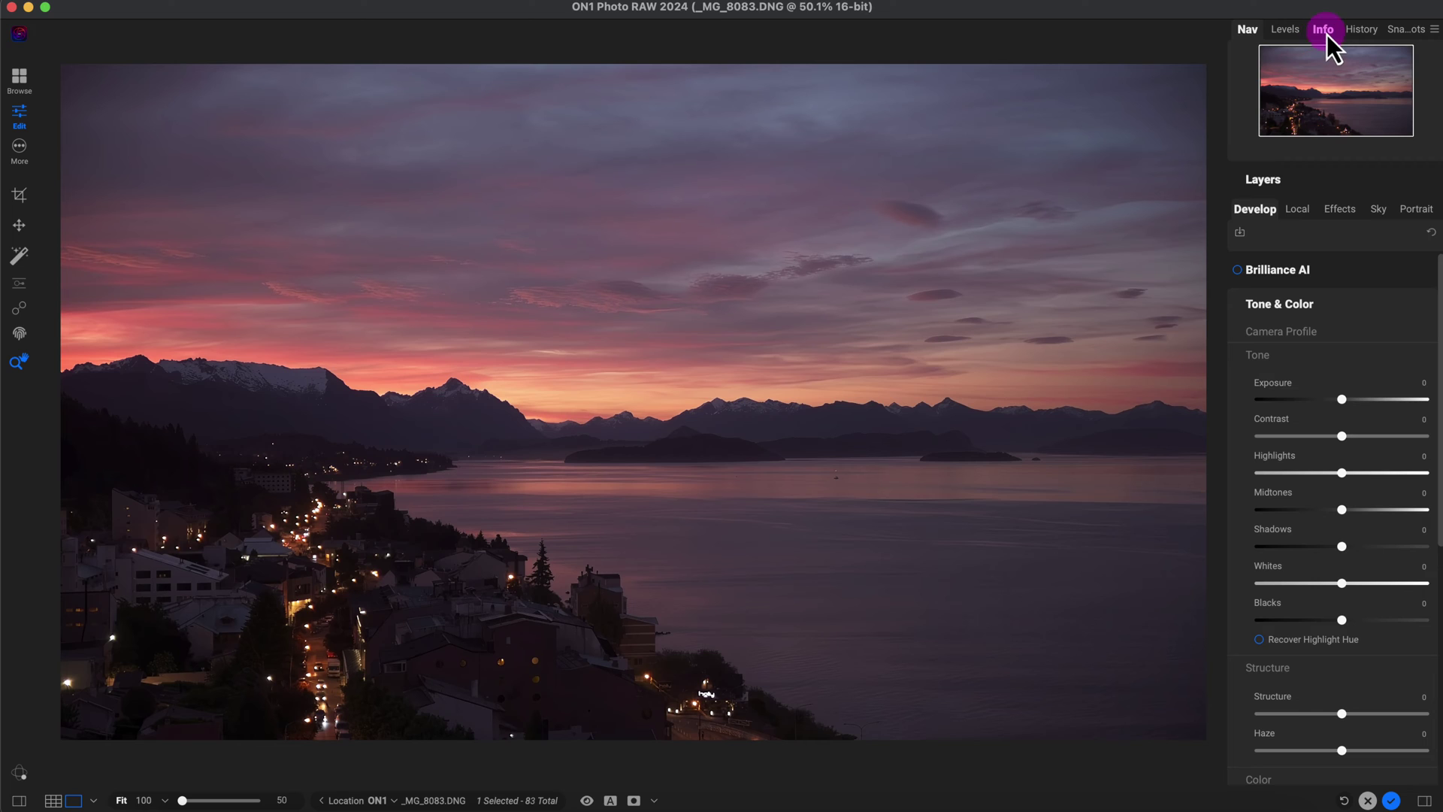
left_click(1325, 32)
left_click(1248, 30)
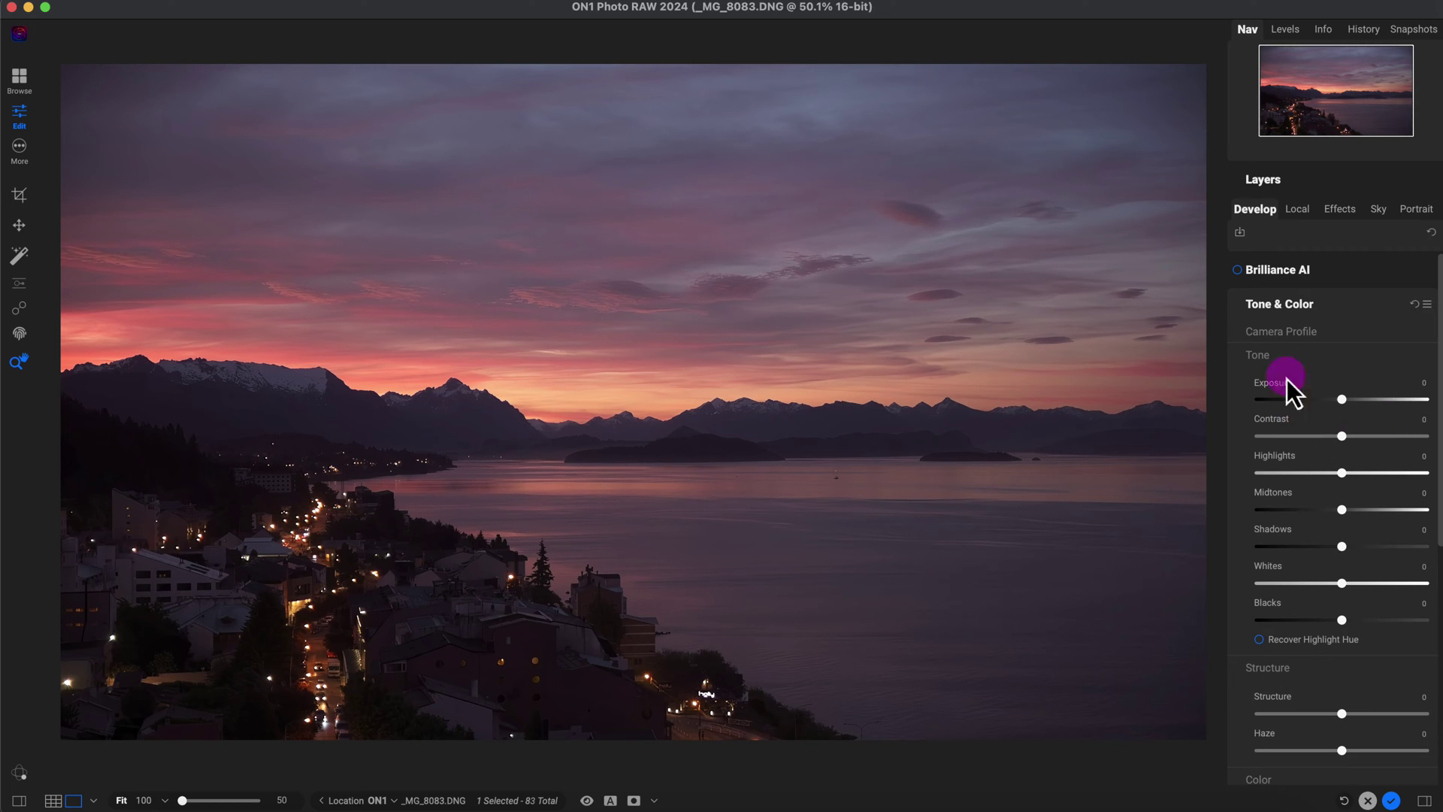
left_click_drag(1432, 421, 1430, 612)
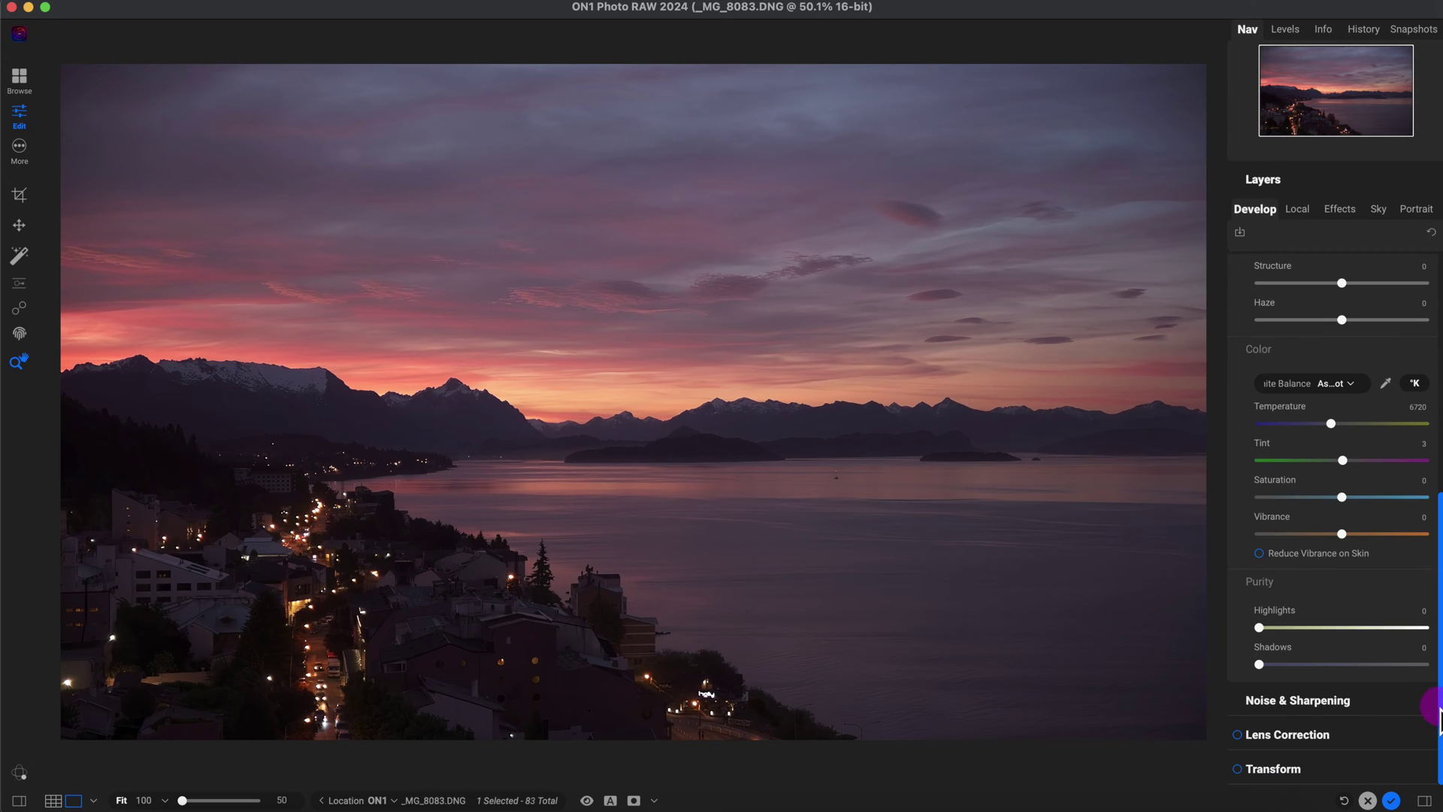
left_click(1360, 706)
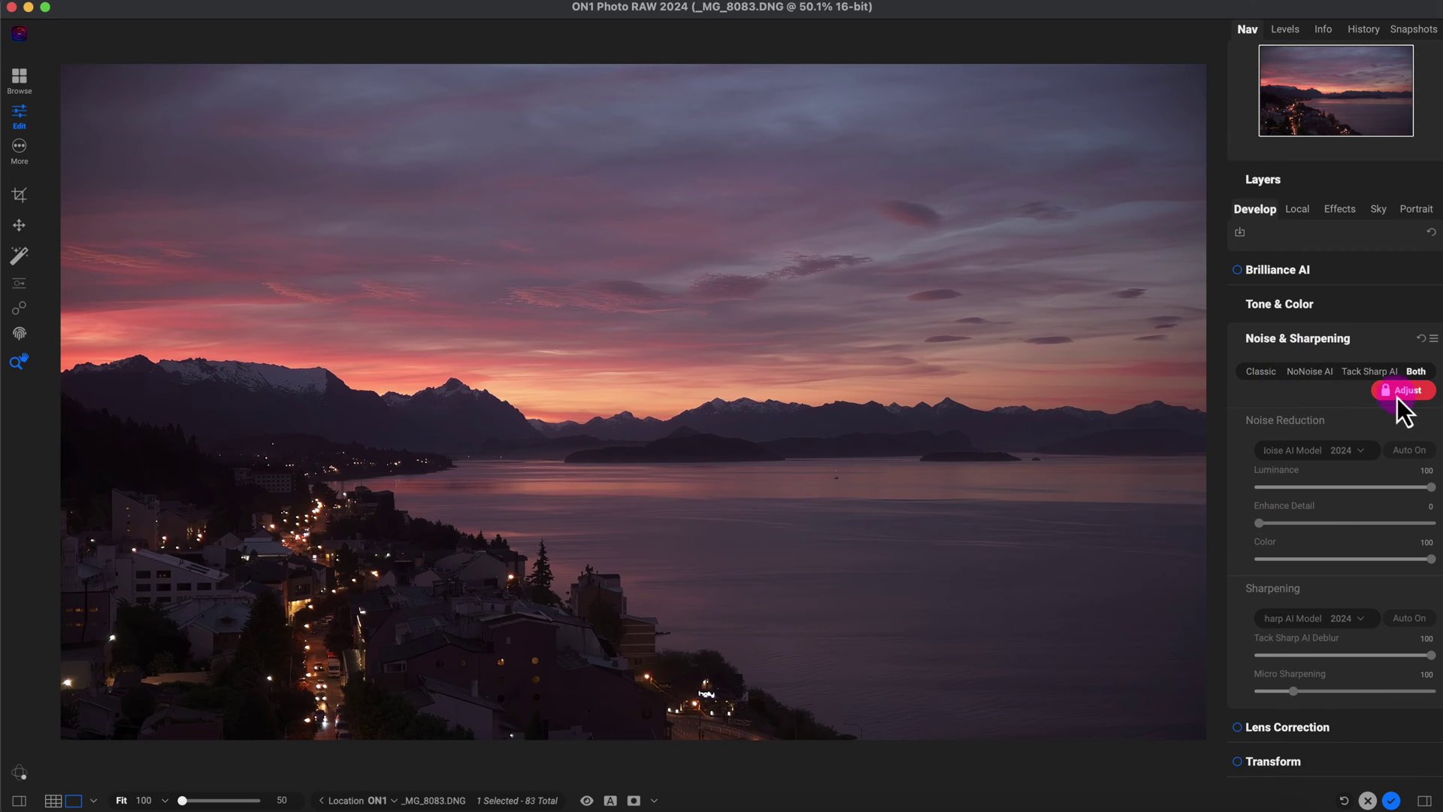
left_click(1338, 344)
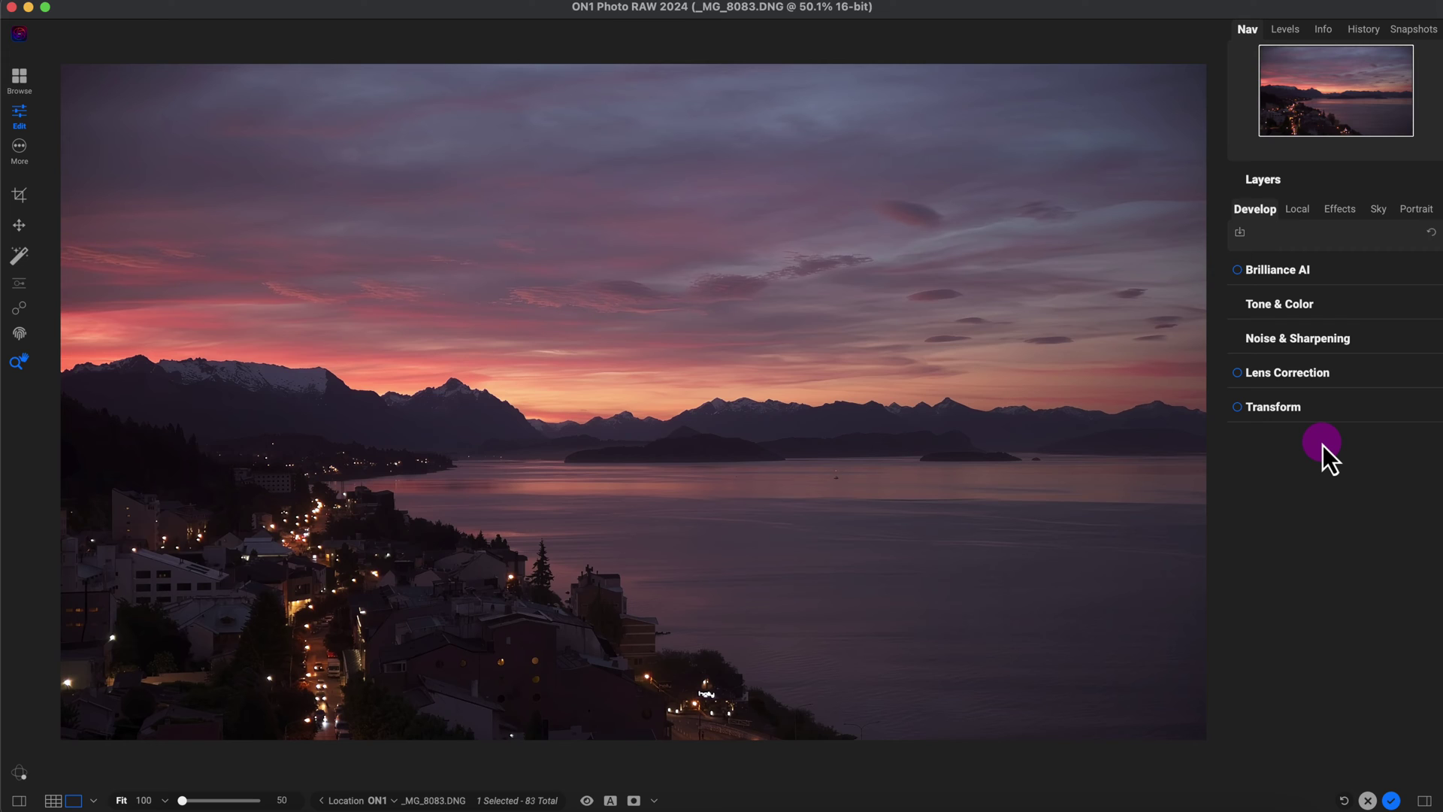
left_click(1328, 308)
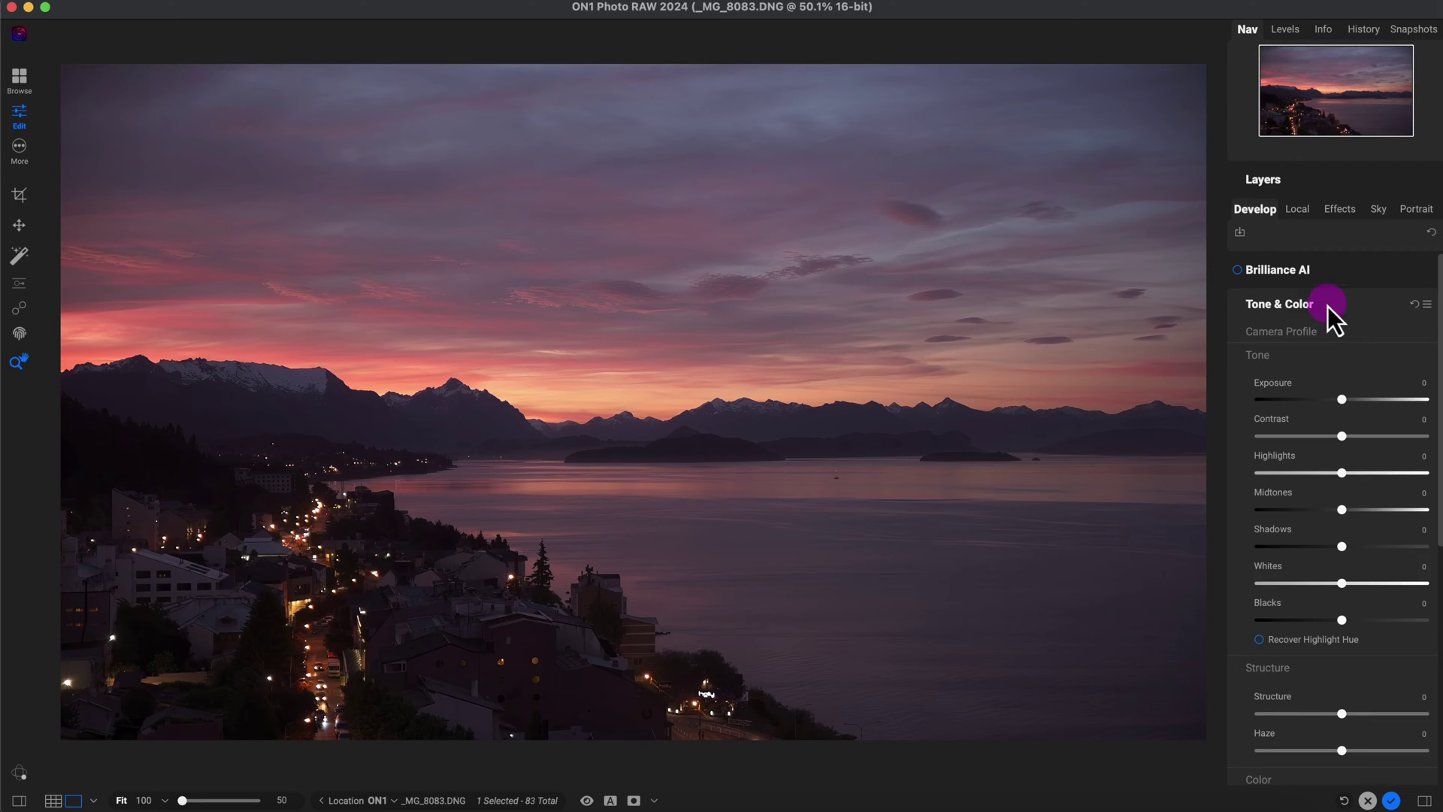
left_click(1327, 305)
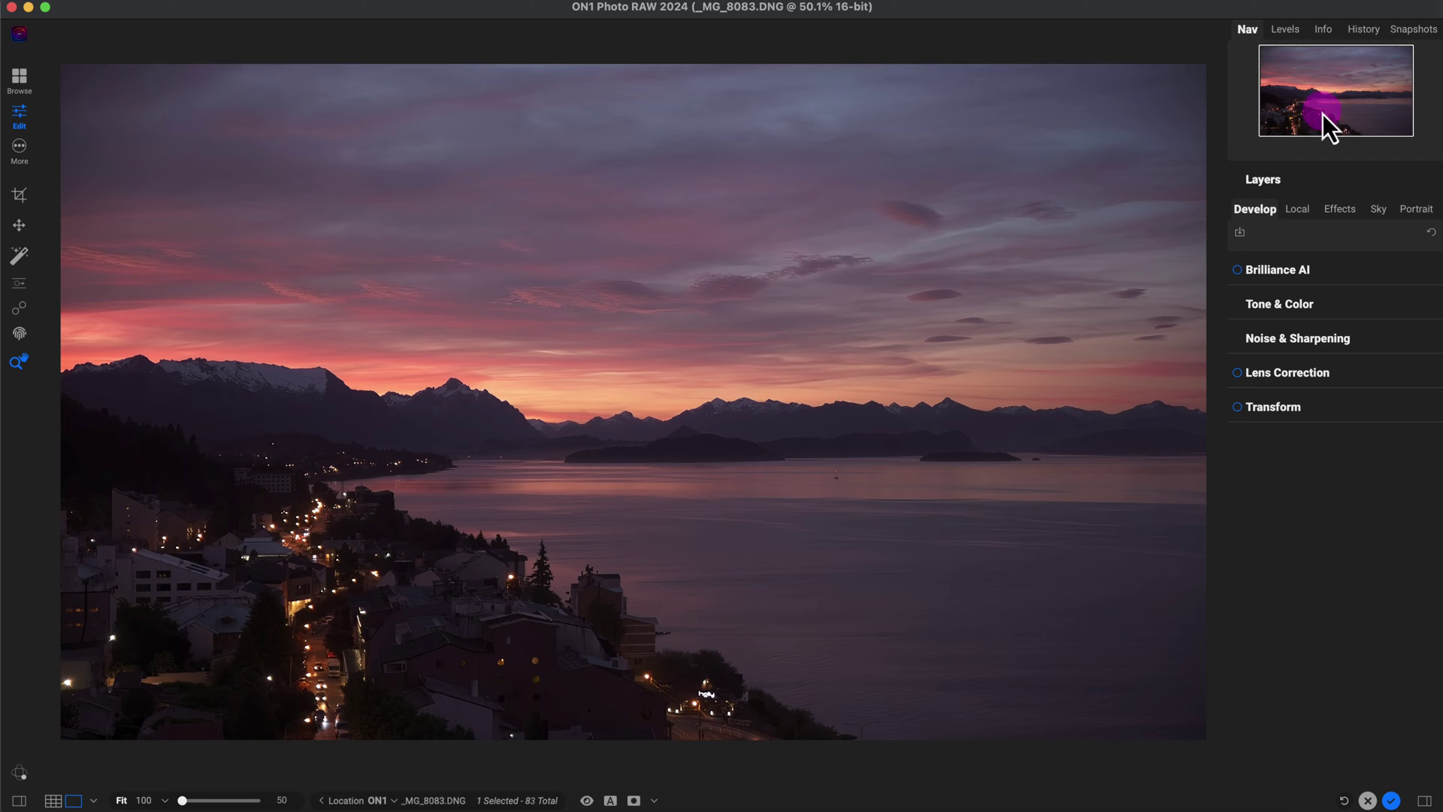
Step: Add a Channel Mixer filter to the sunset photo
left_click(1340, 209)
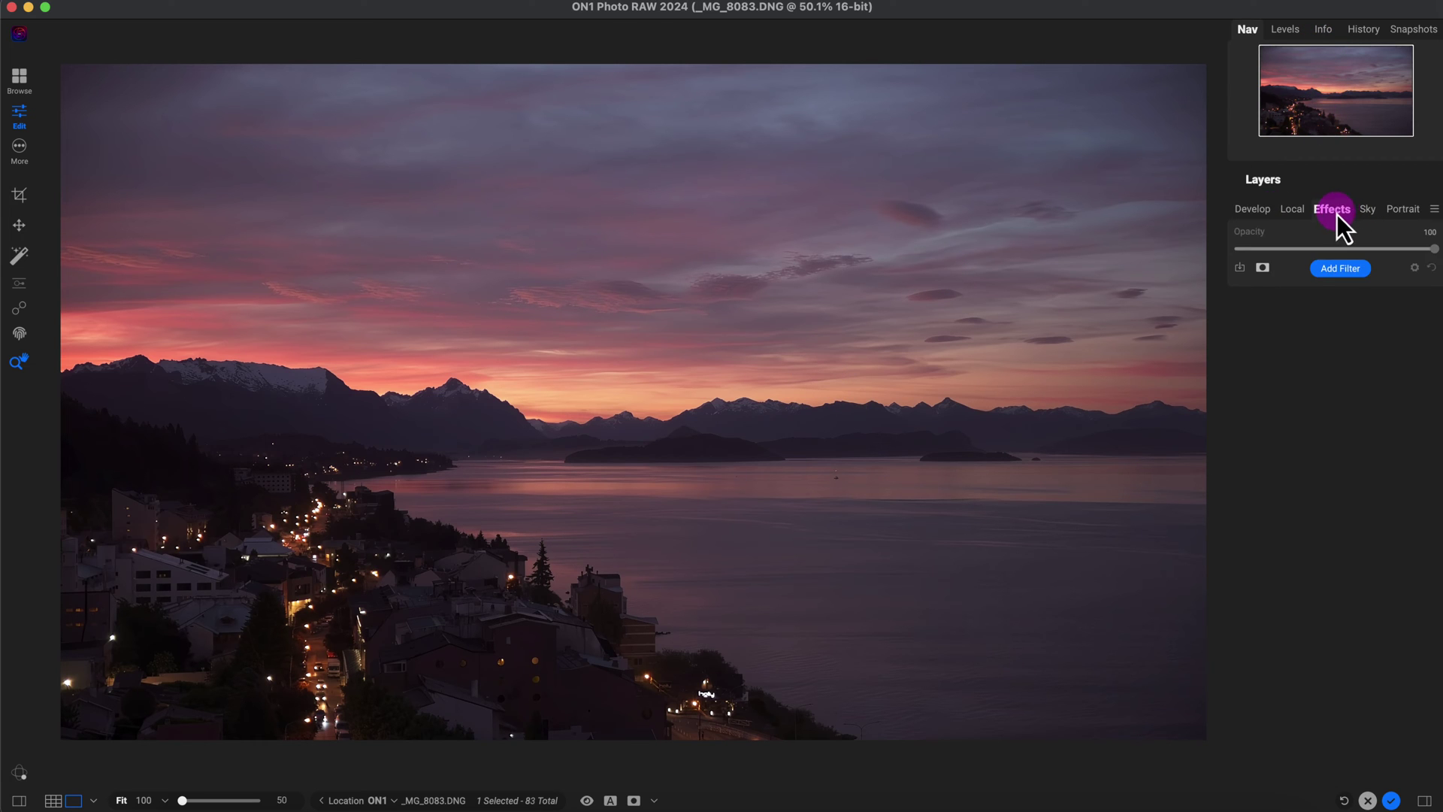
left_click(1341, 271)
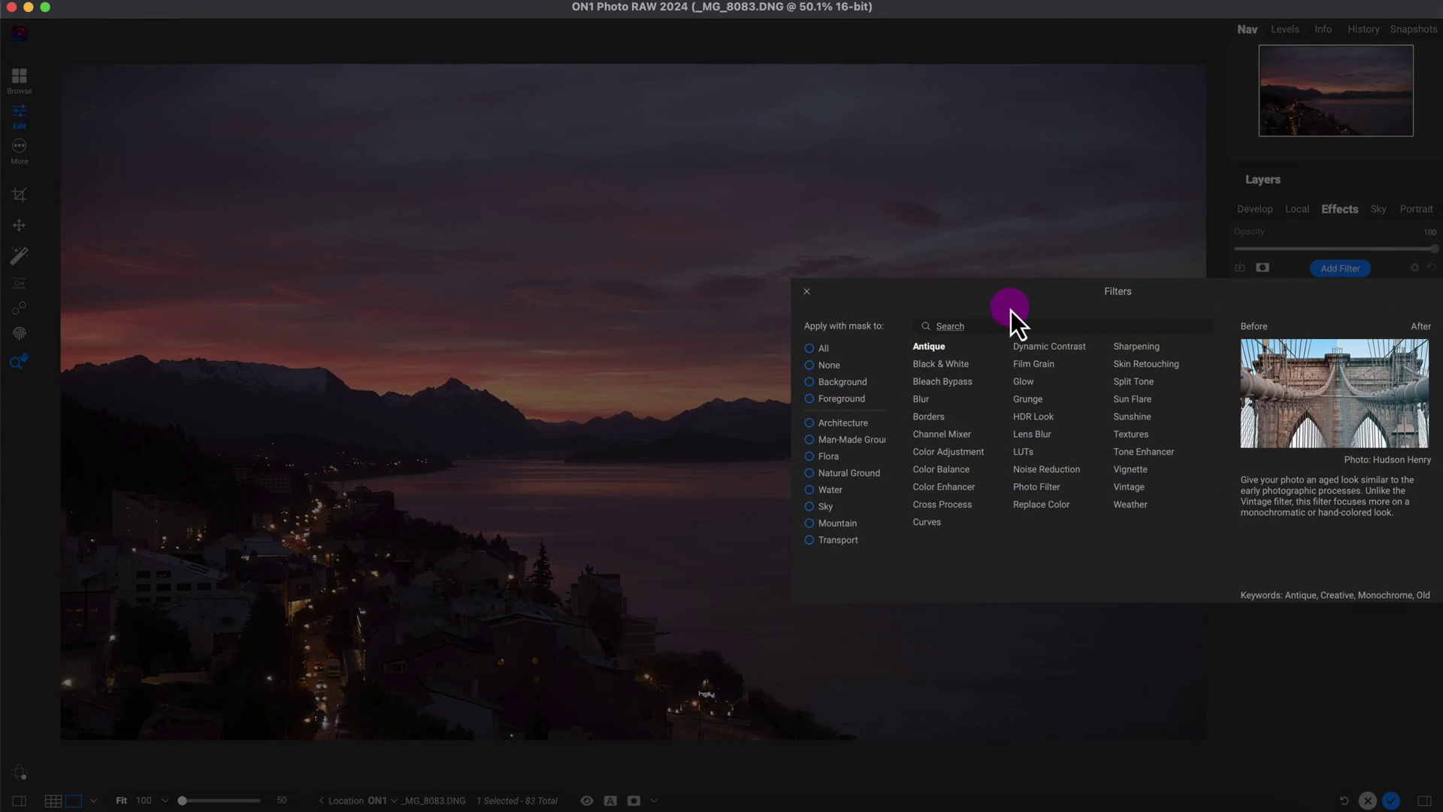
left_click(949, 434)
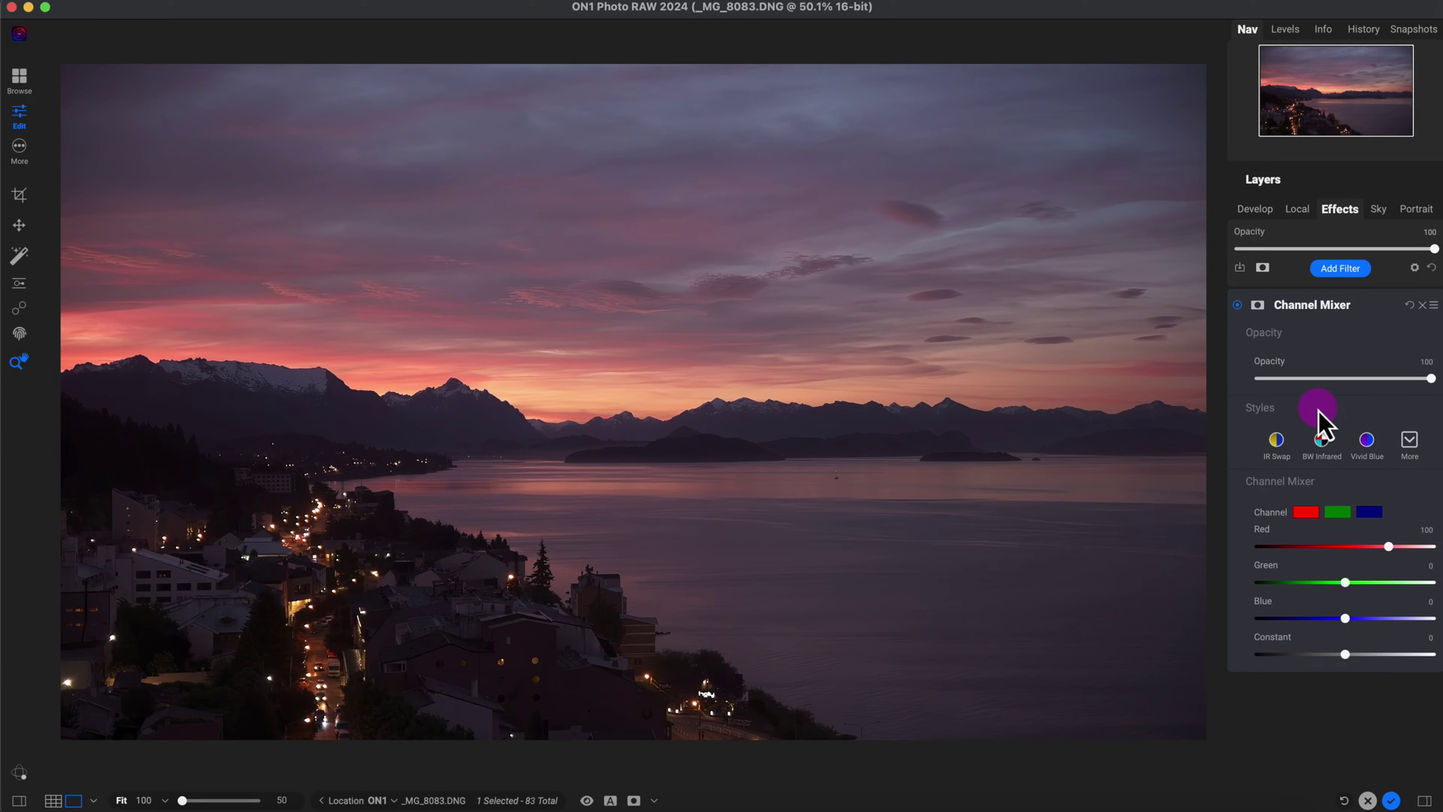
Step: Try the IR Swap, BW Infrared, Vivid Blue, Vivid Green and Vivid Red styles on the sunset photo, and reset the Channel Mixer
left_click(1278, 444)
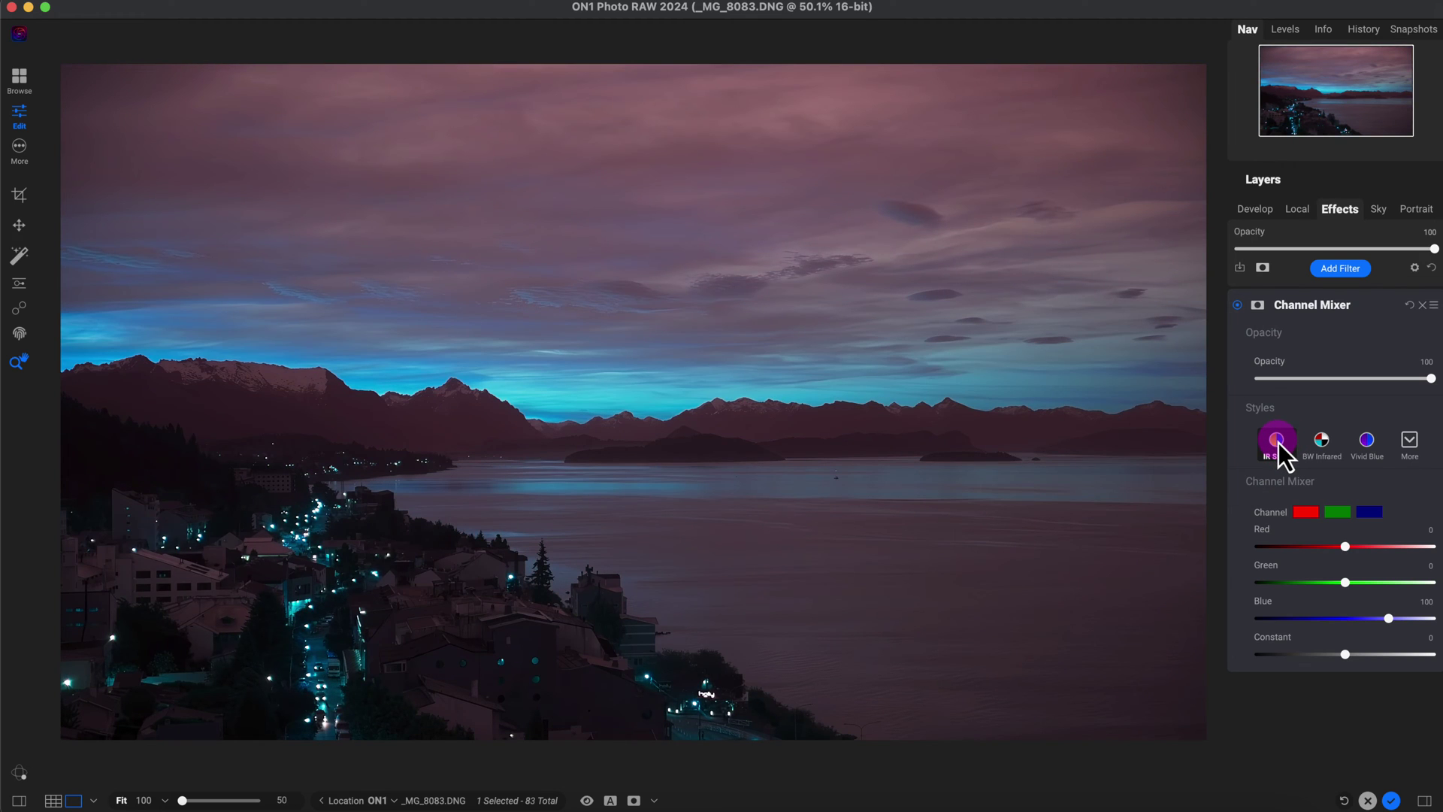
left_click(1324, 442)
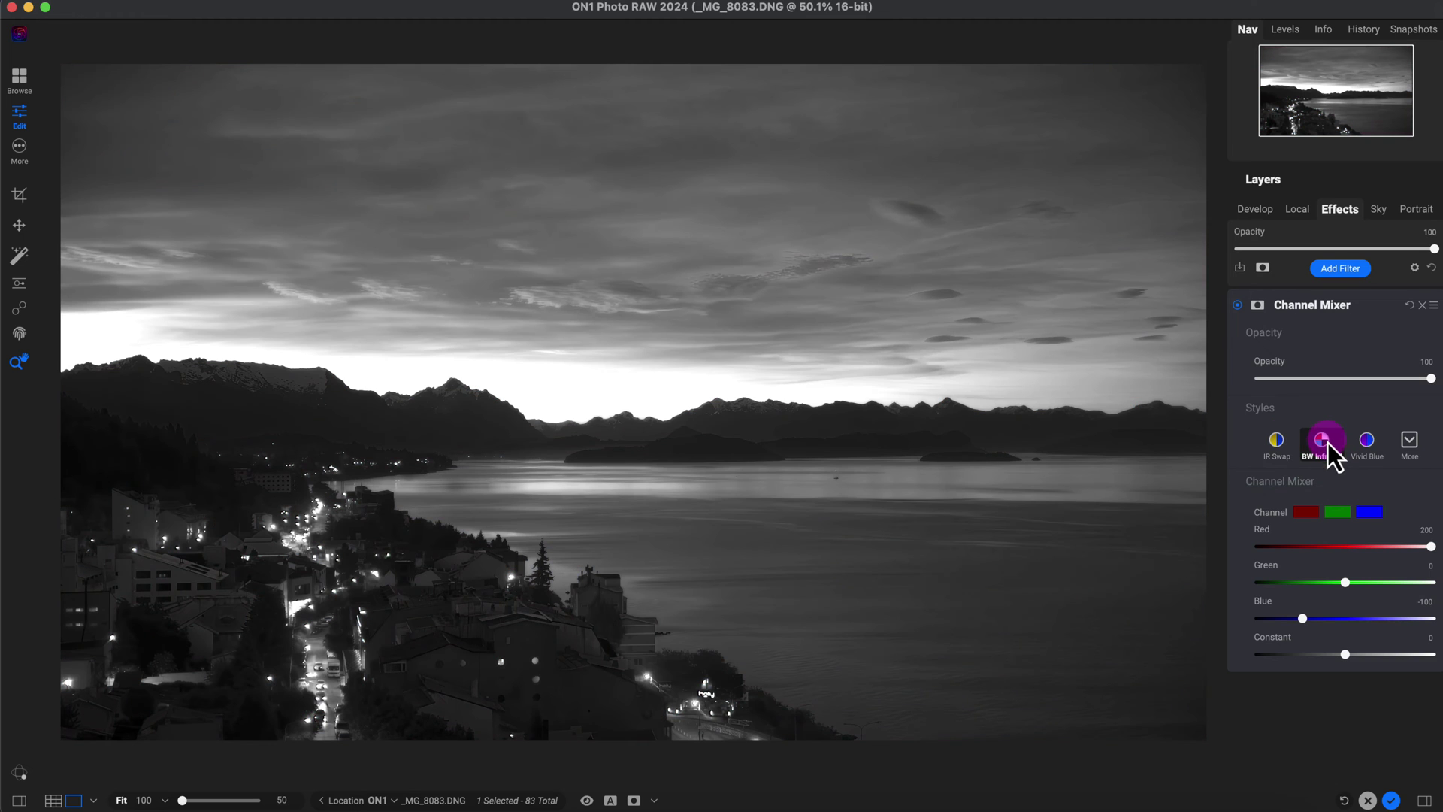
left_click(1368, 445)
left_click(1410, 442)
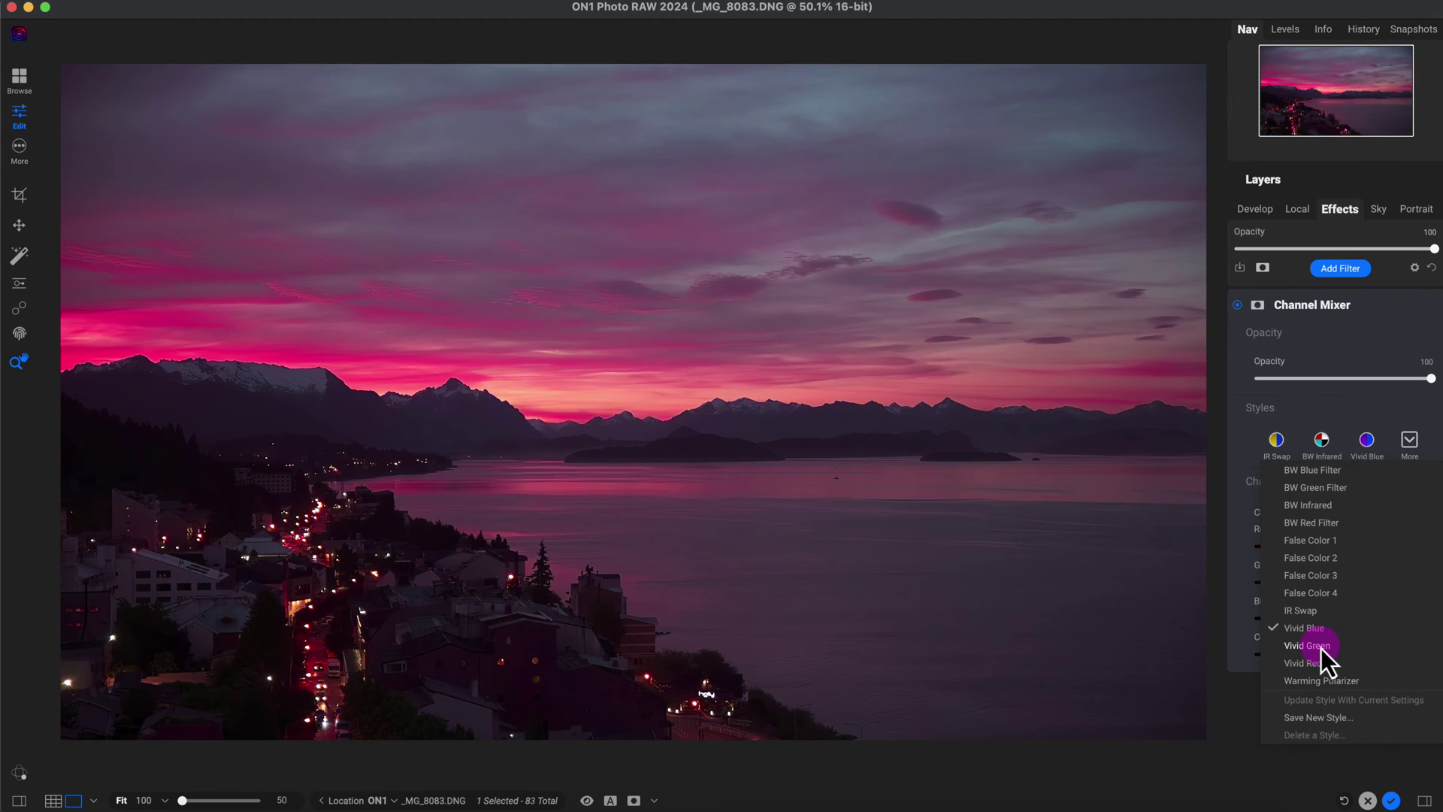
left_click(1317, 663)
left_click(1411, 442)
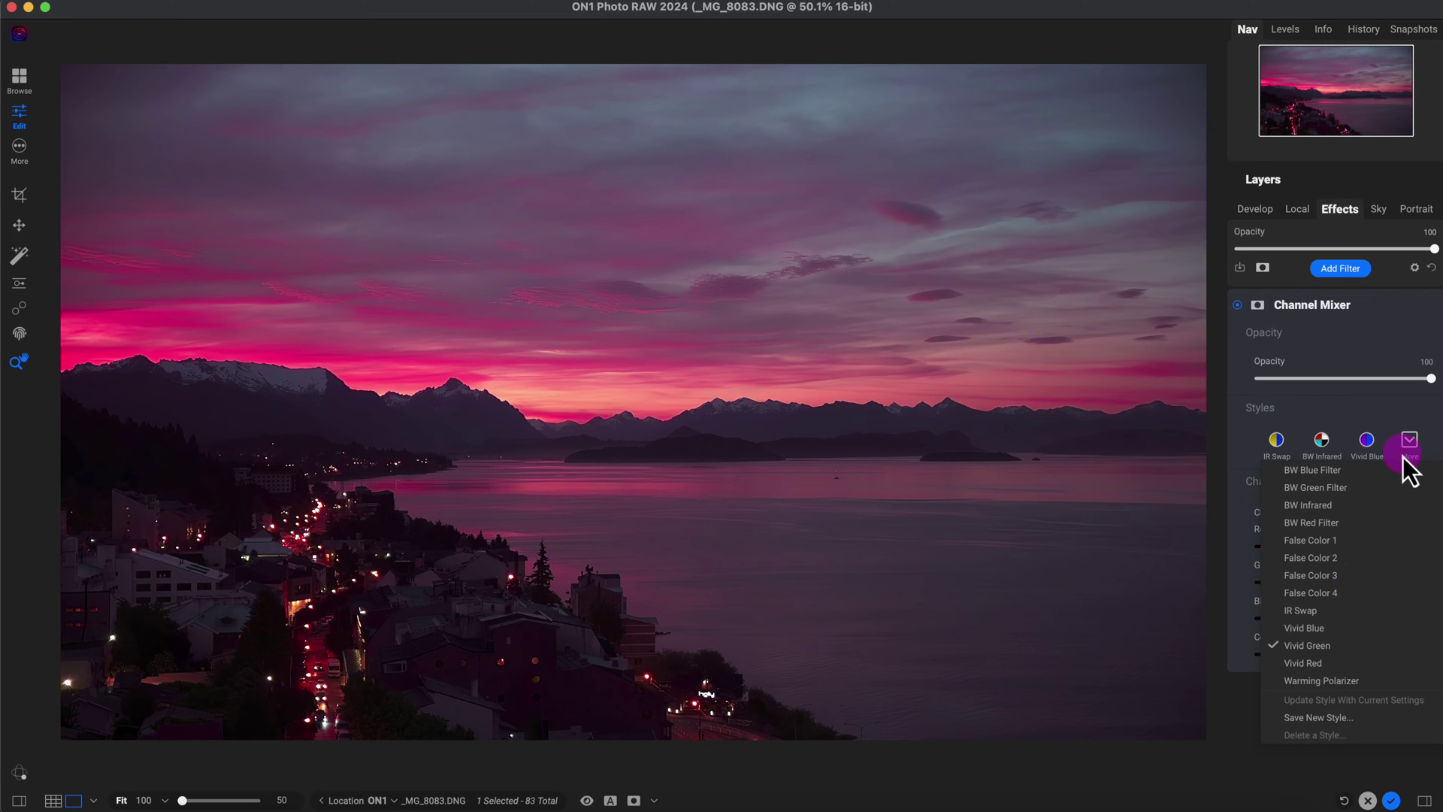
left_click(1306, 662)
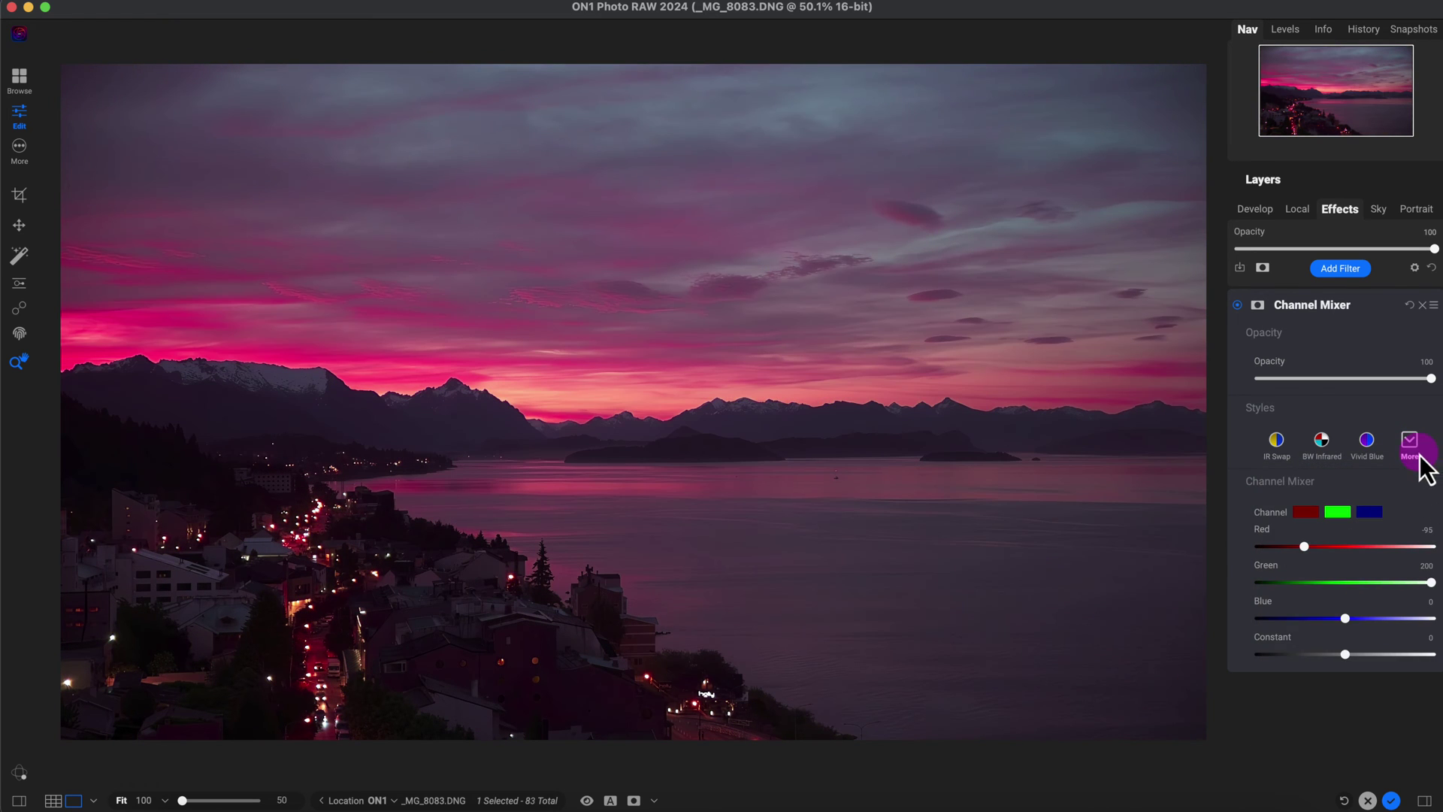
left_click(1410, 442)
left_click(1326, 662)
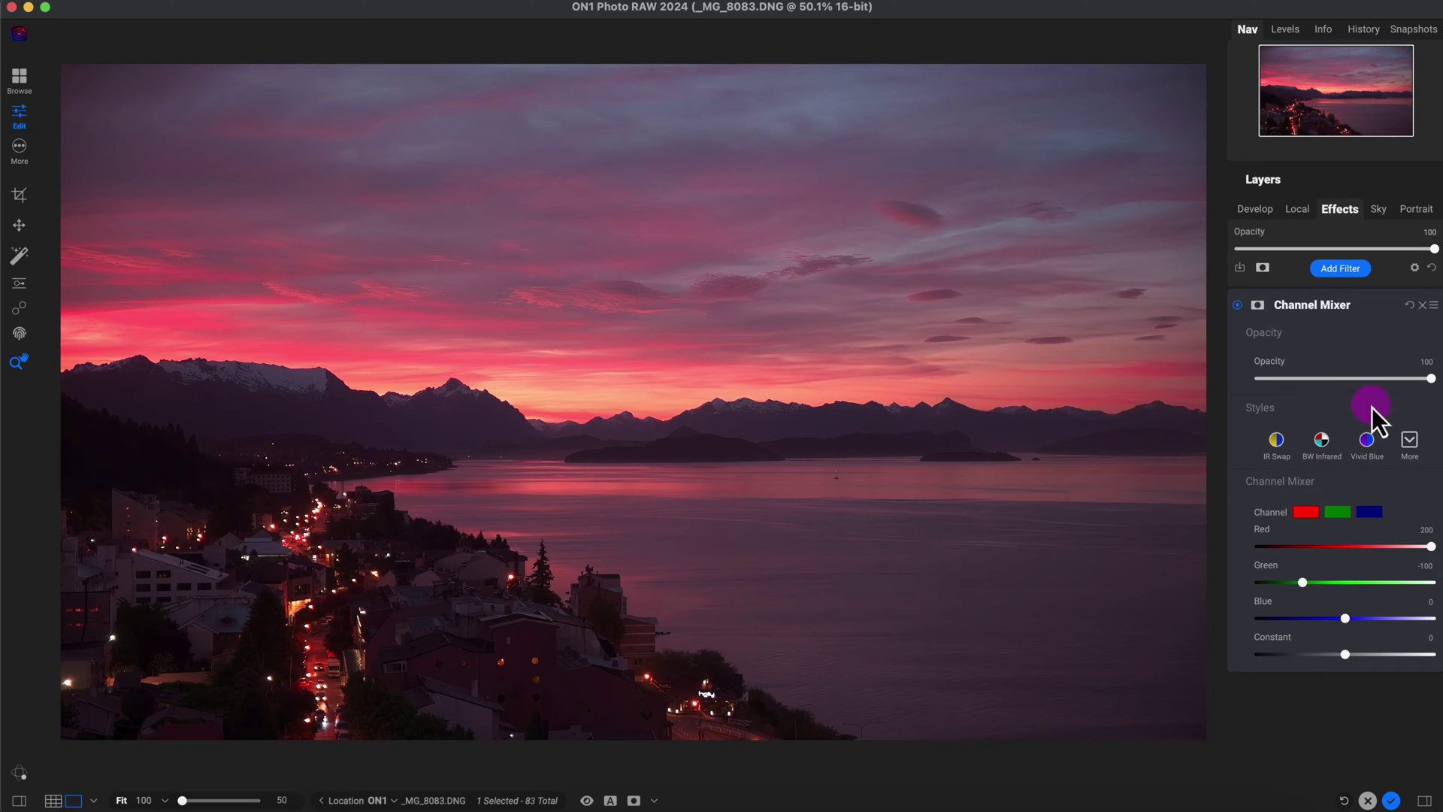
left_click(1410, 306)
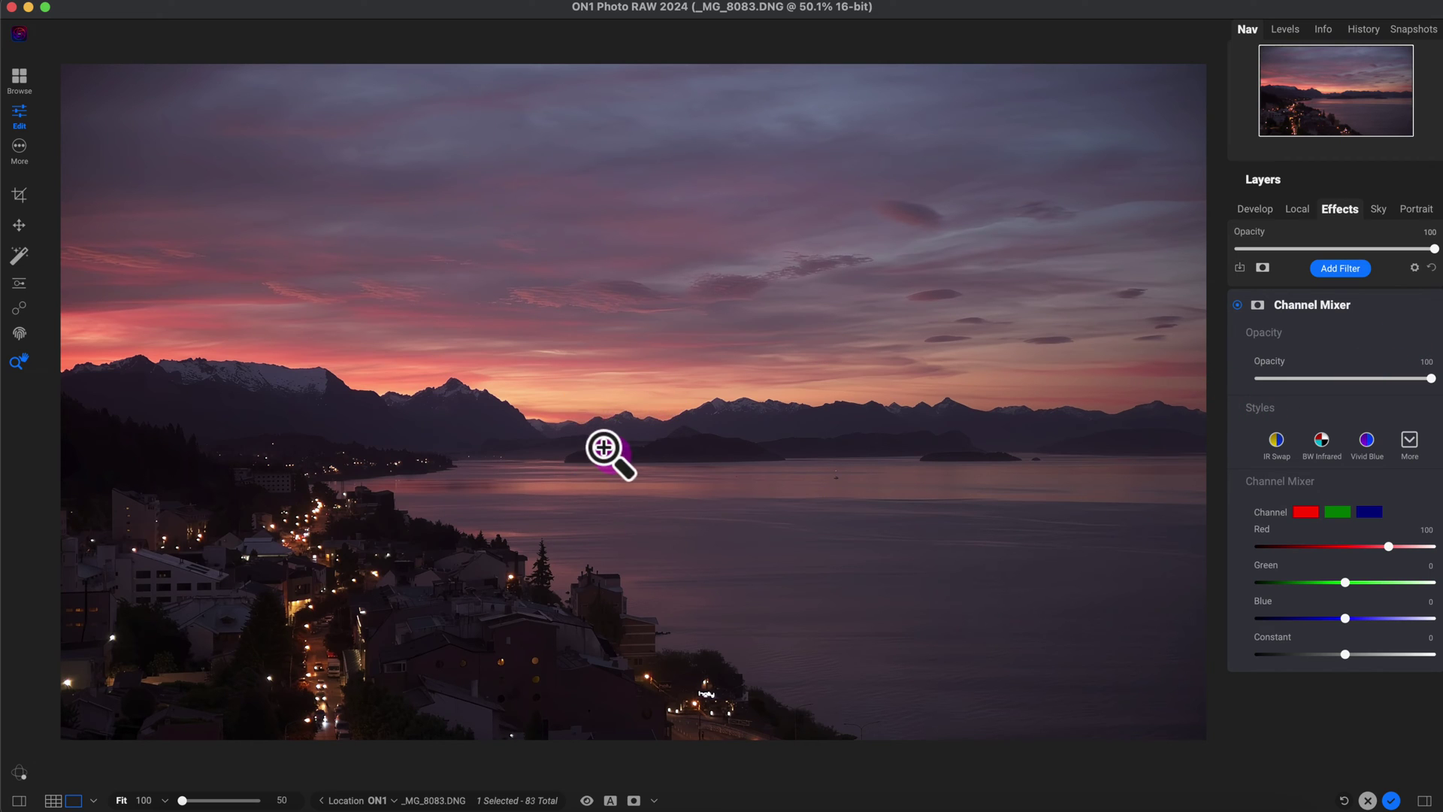
Step: For the Channel Mixer's blue output channel, set the blue weight to 158, green to 19 and red to -4
left_click(1374, 517)
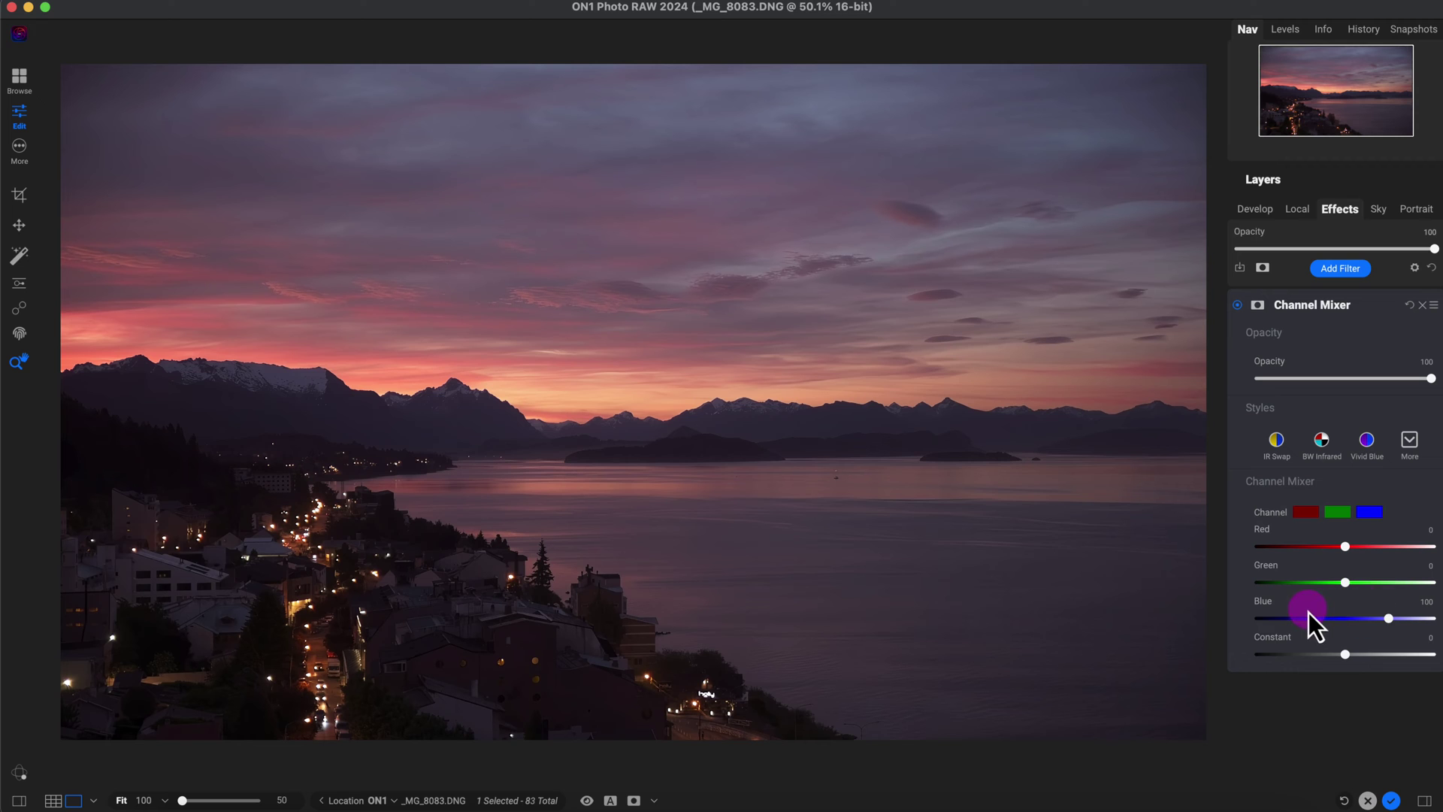
left_click_drag(1388, 618, 1413, 618)
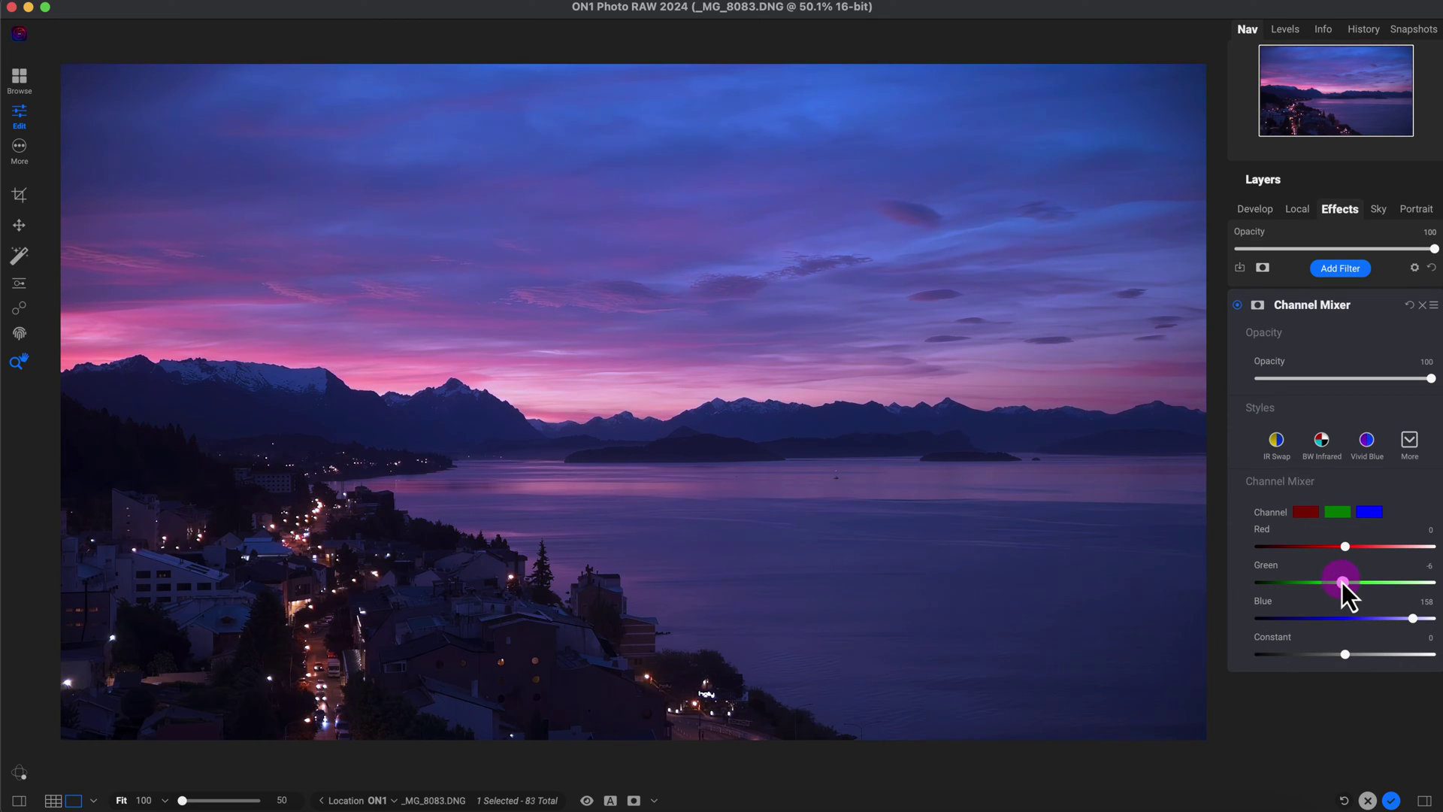
mouse_move(1334, 582)
left_mouse_down()
mouse_move(1388, 588)
mouse_move(1348, 584)
left_mouse_up()
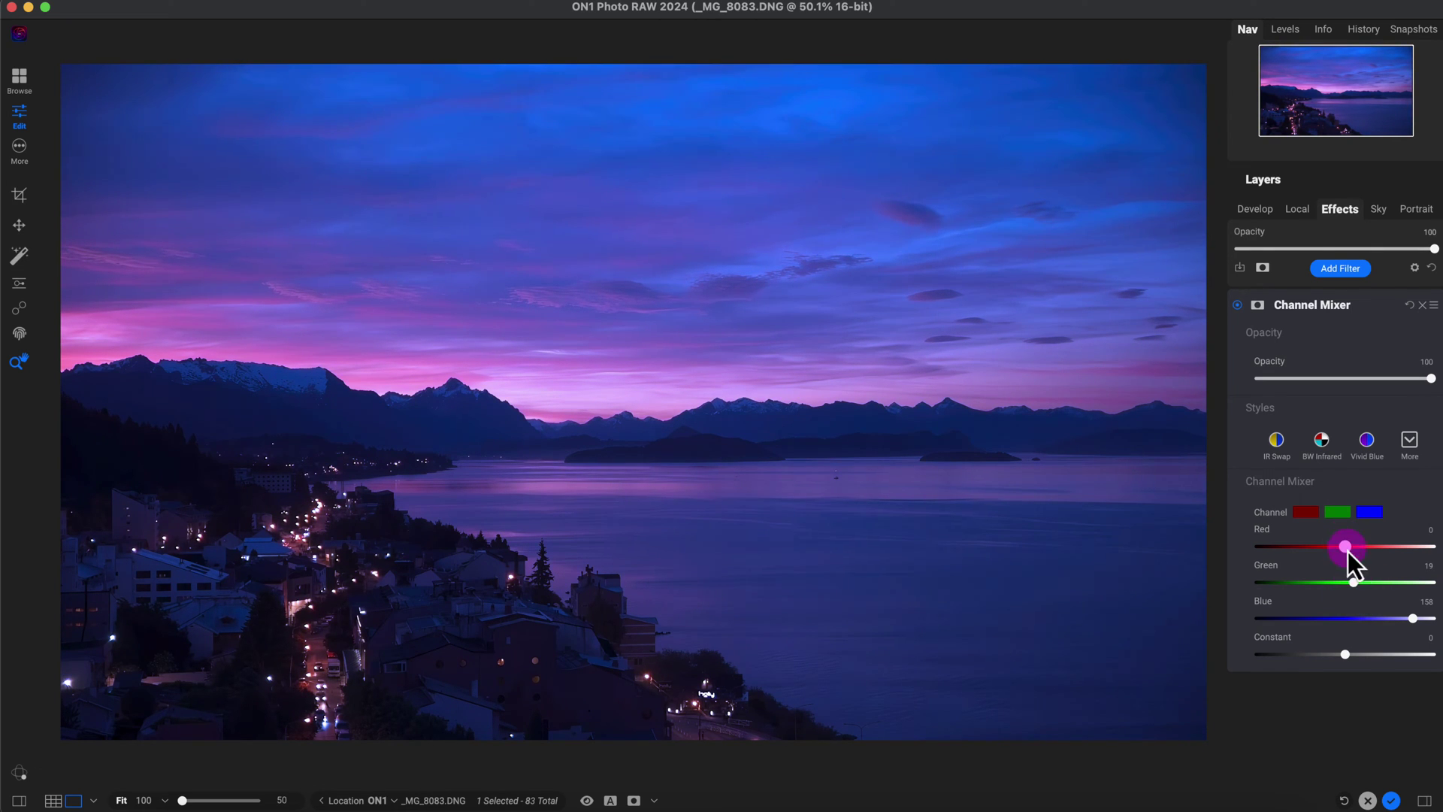
left_click_drag(1351, 554, 1350, 554)
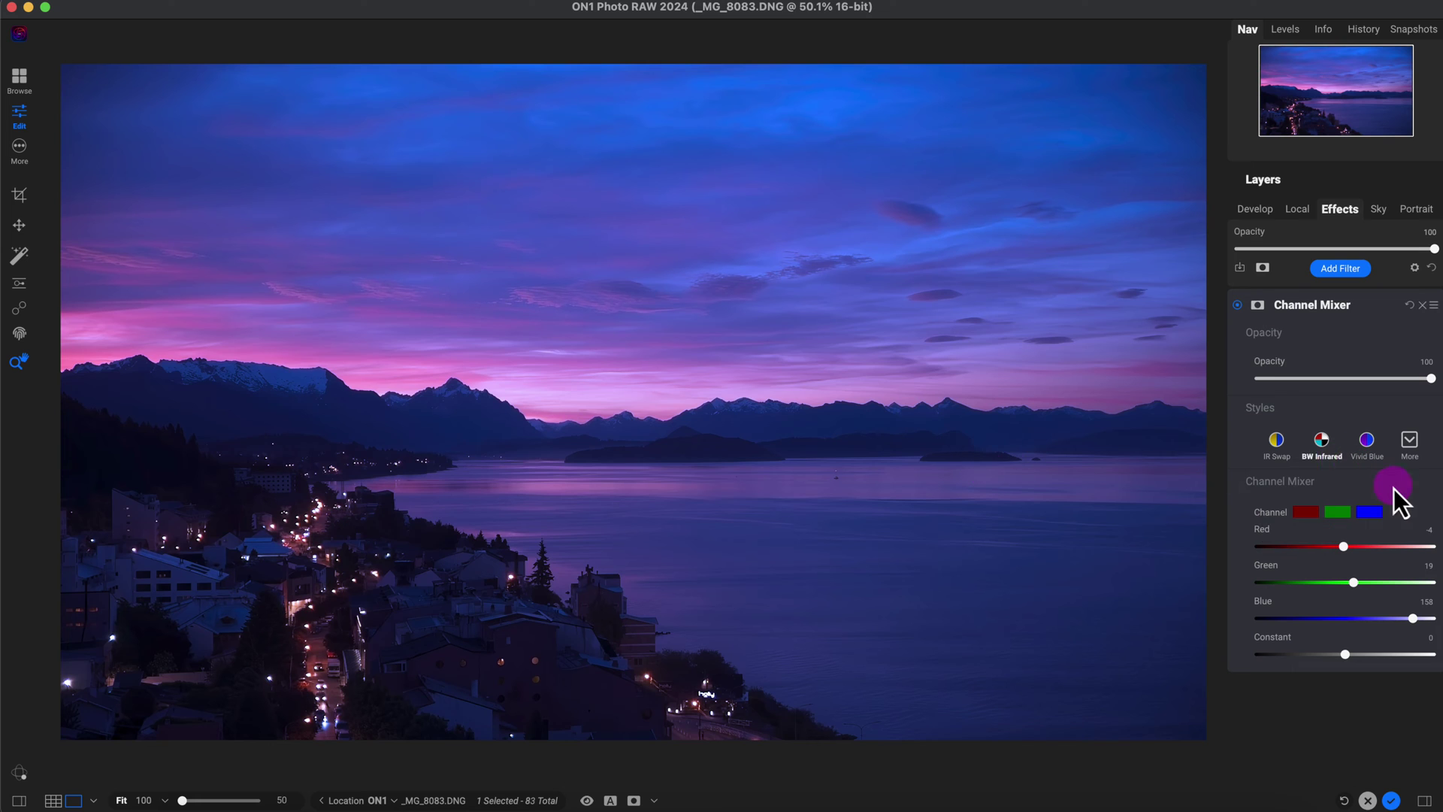
Step: Try the Channel Mixer at 77 opacity, restore it to 100, and compare the photo with the filter off and on
left_click_drag(1429, 377, 1402, 380)
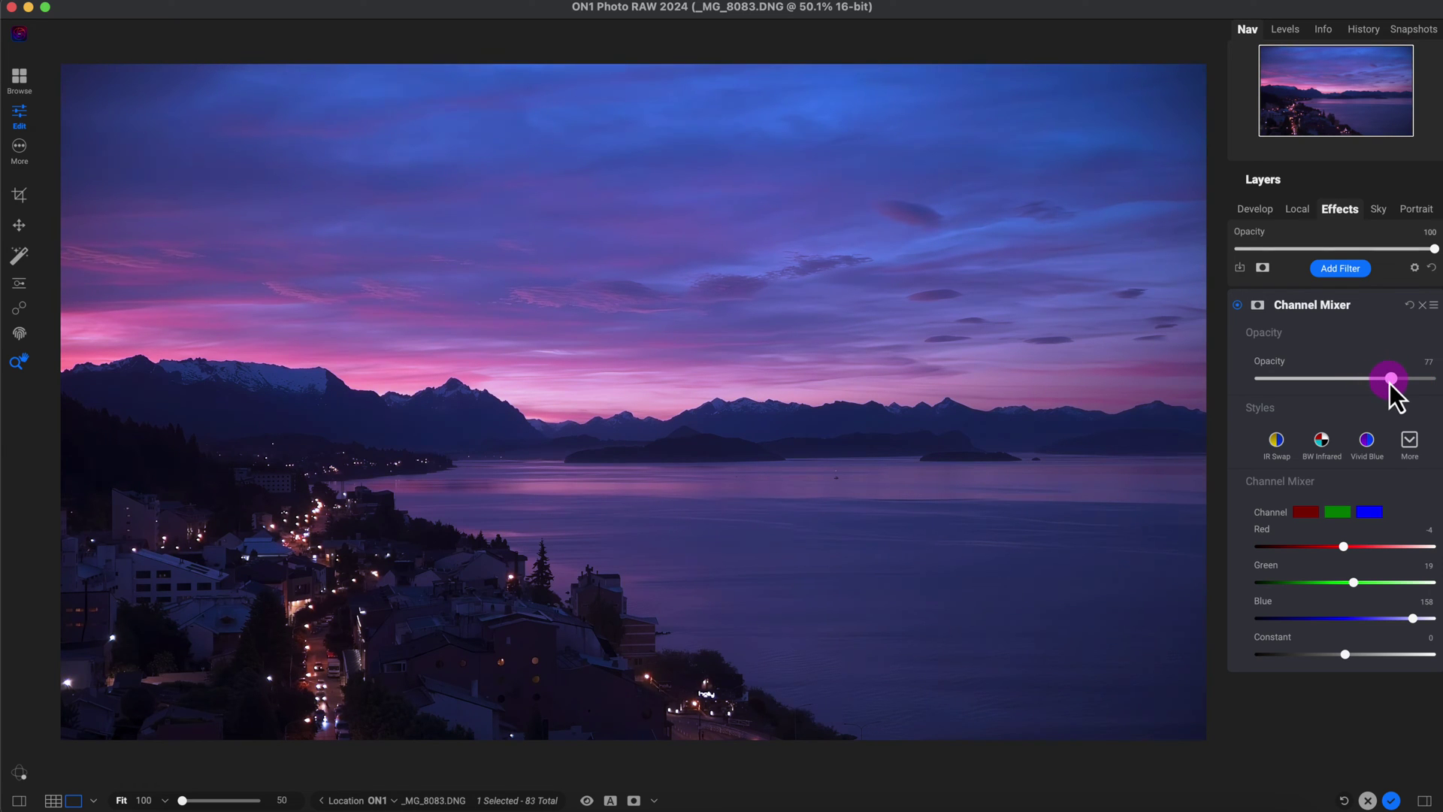
left_click(1239, 308)
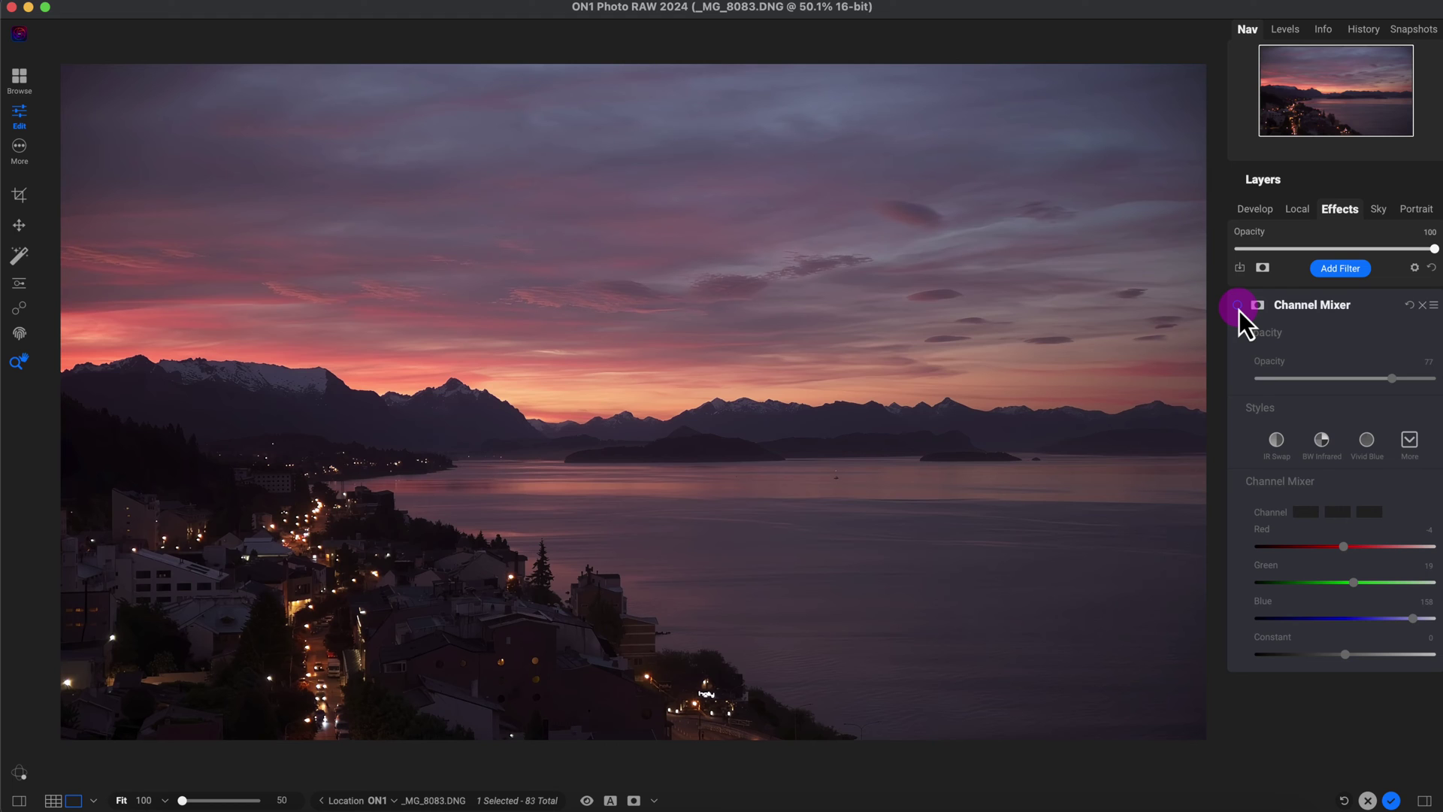
left_click(1238, 308)
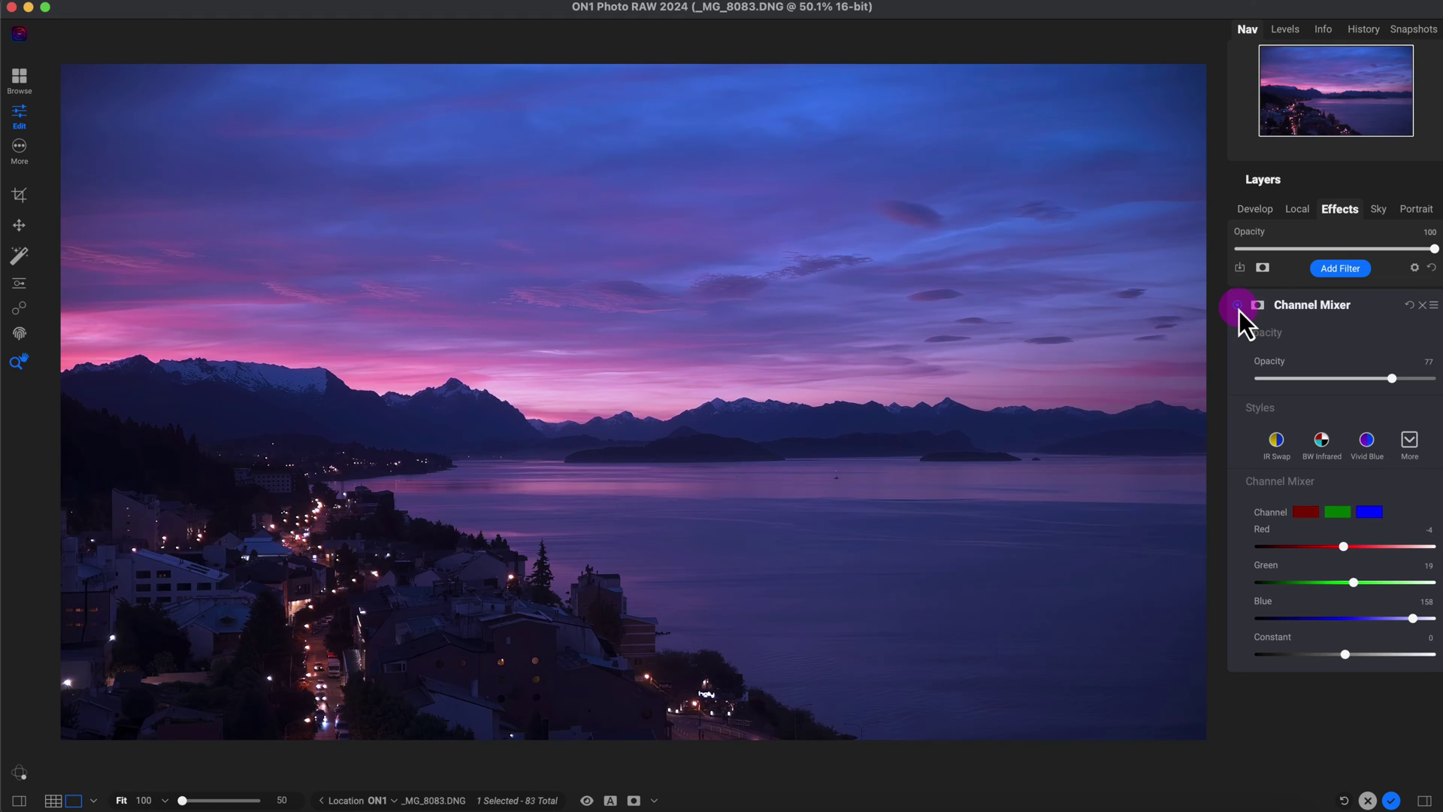
double_click(1392, 379)
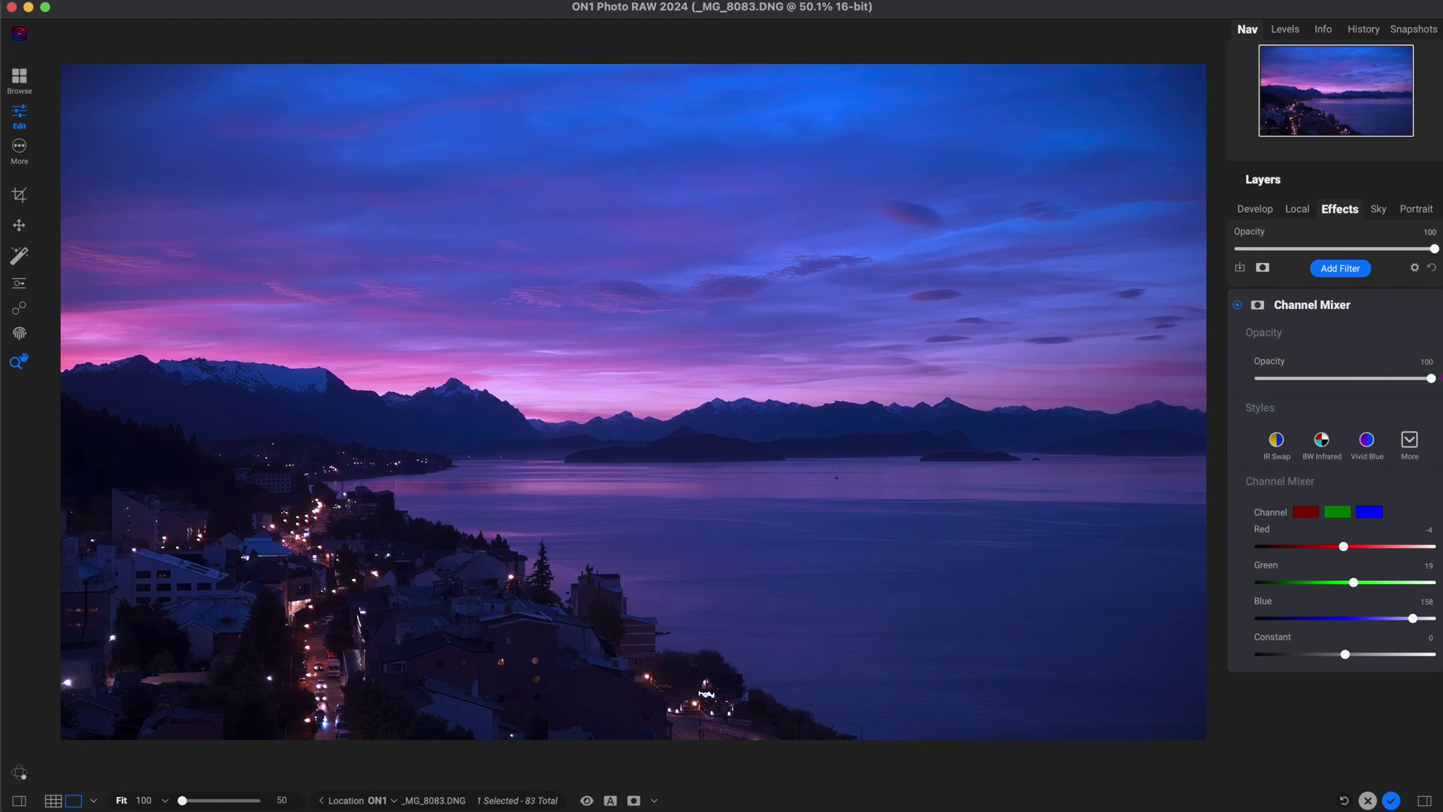
left_click(1238, 308)
left_click(1238, 308)
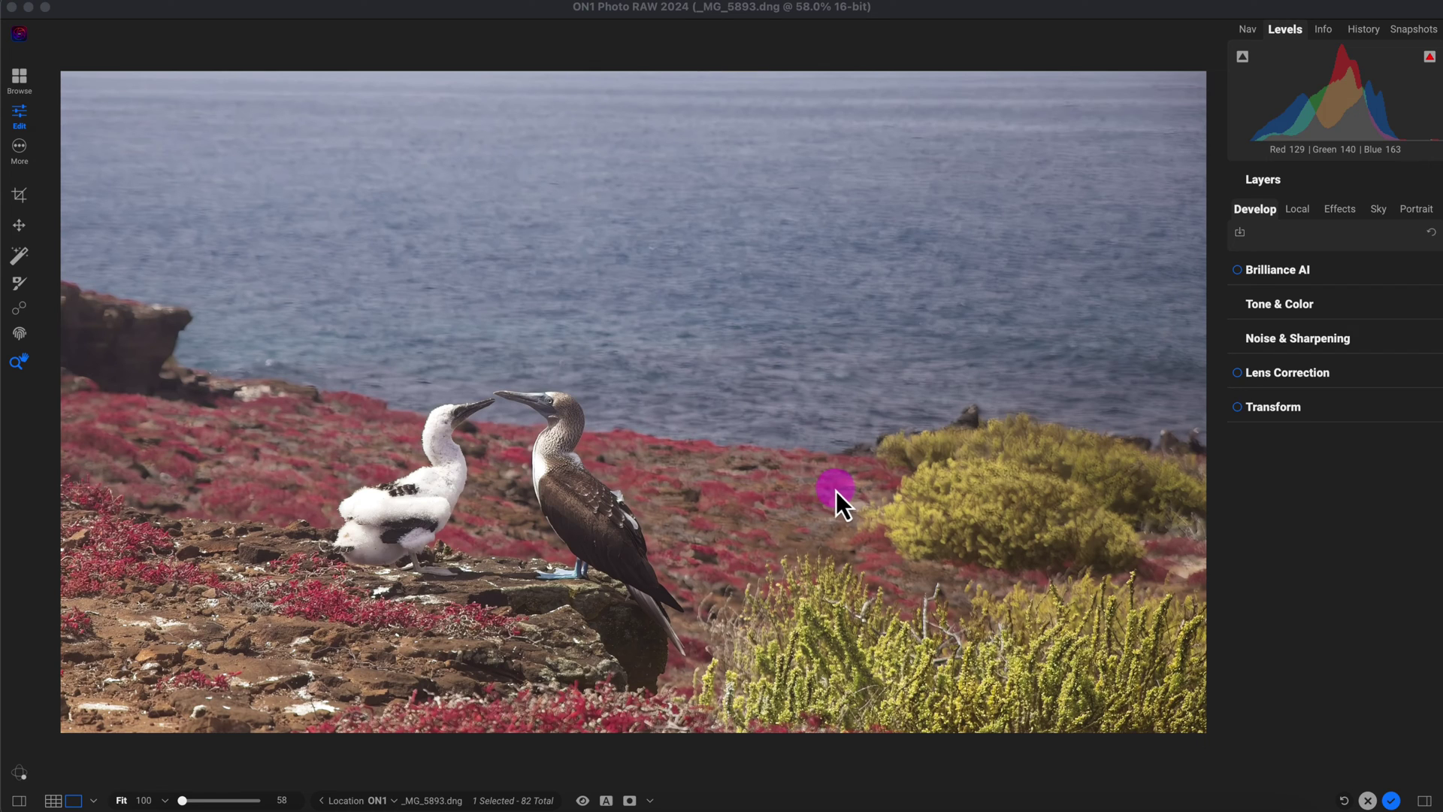
Step: Enable Brilliance AI on the bird photo and set its amount to 14
left_click(1315, 346)
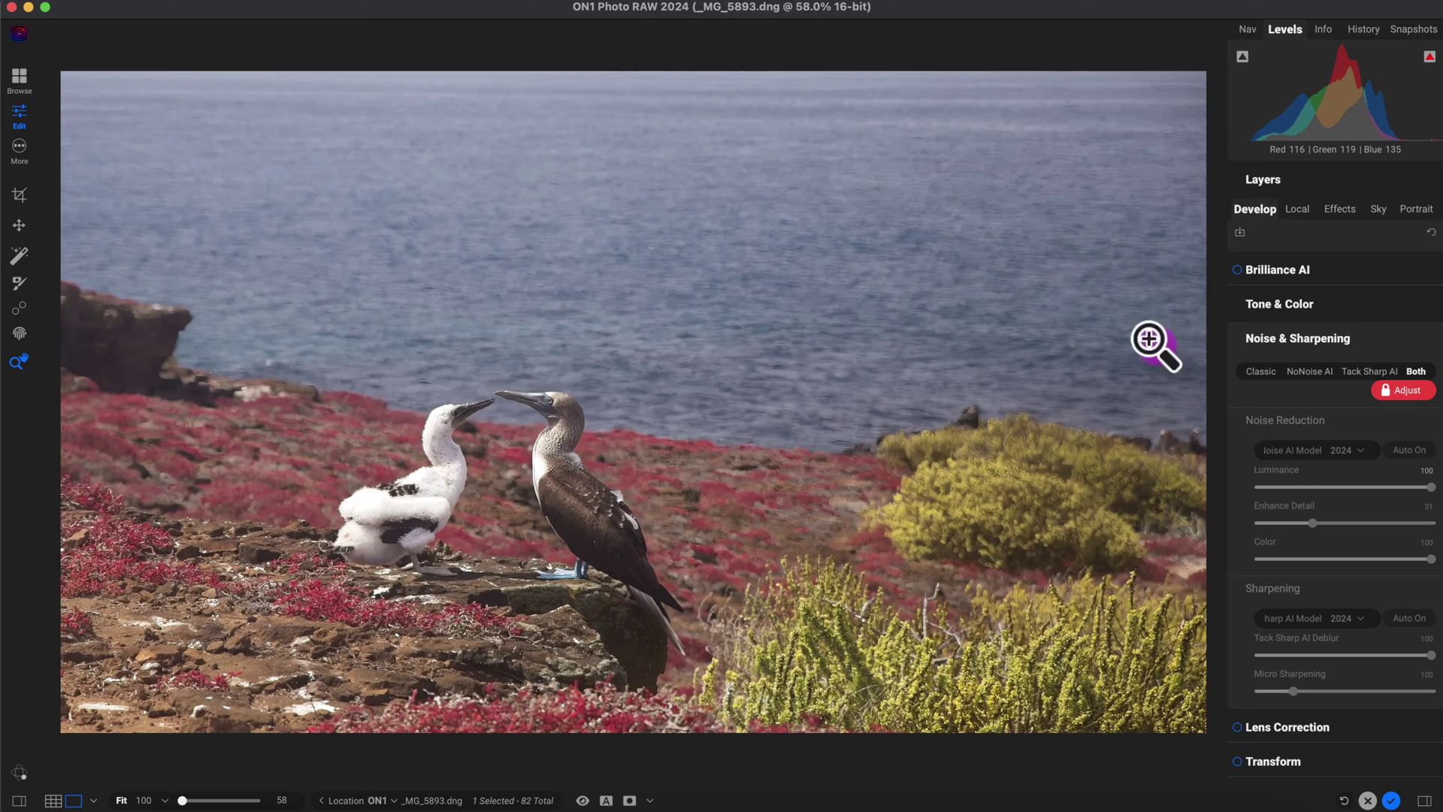
left_click(1310, 350)
left_click(1355, 281)
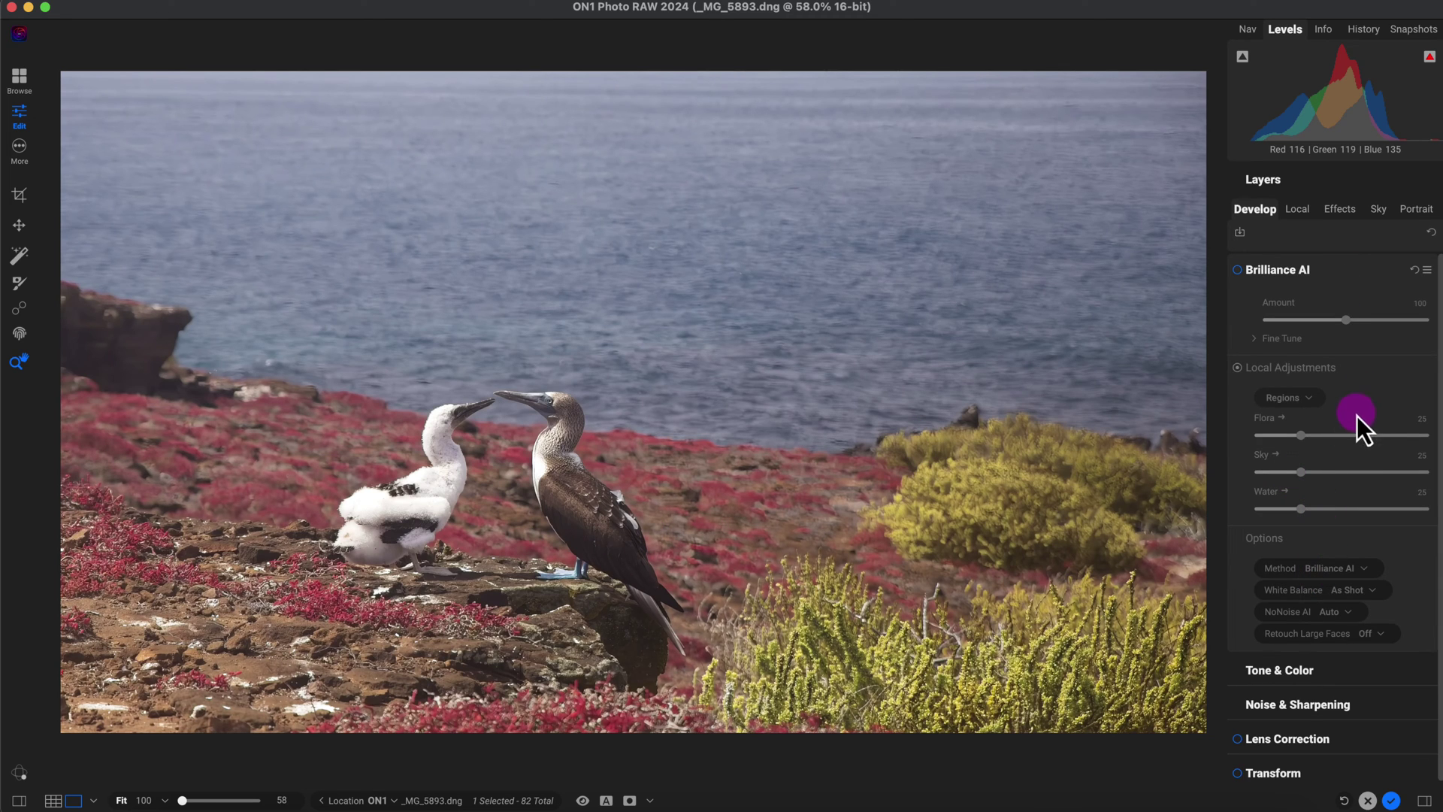
left_click(1237, 270)
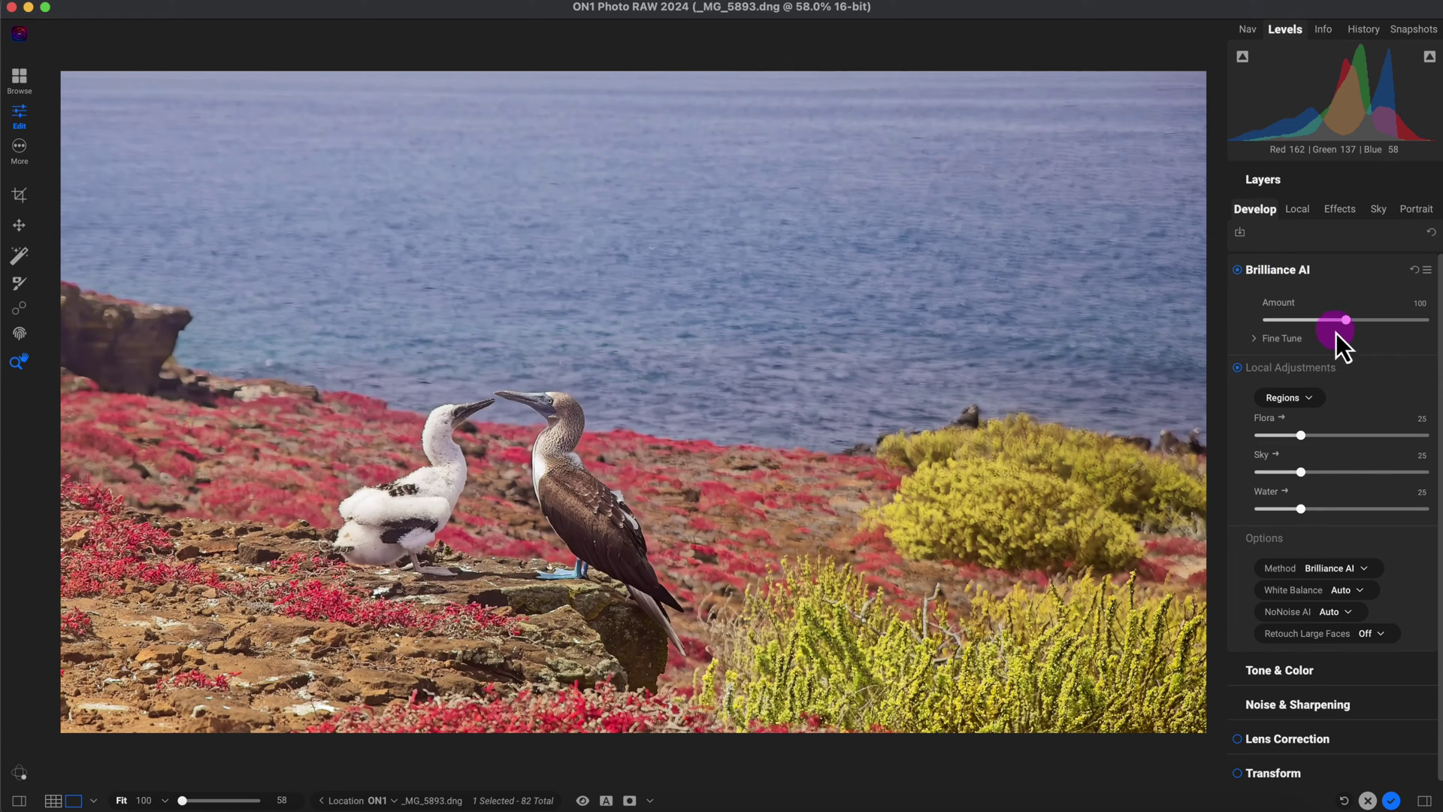
left_click_drag(1342, 322, 1279, 322)
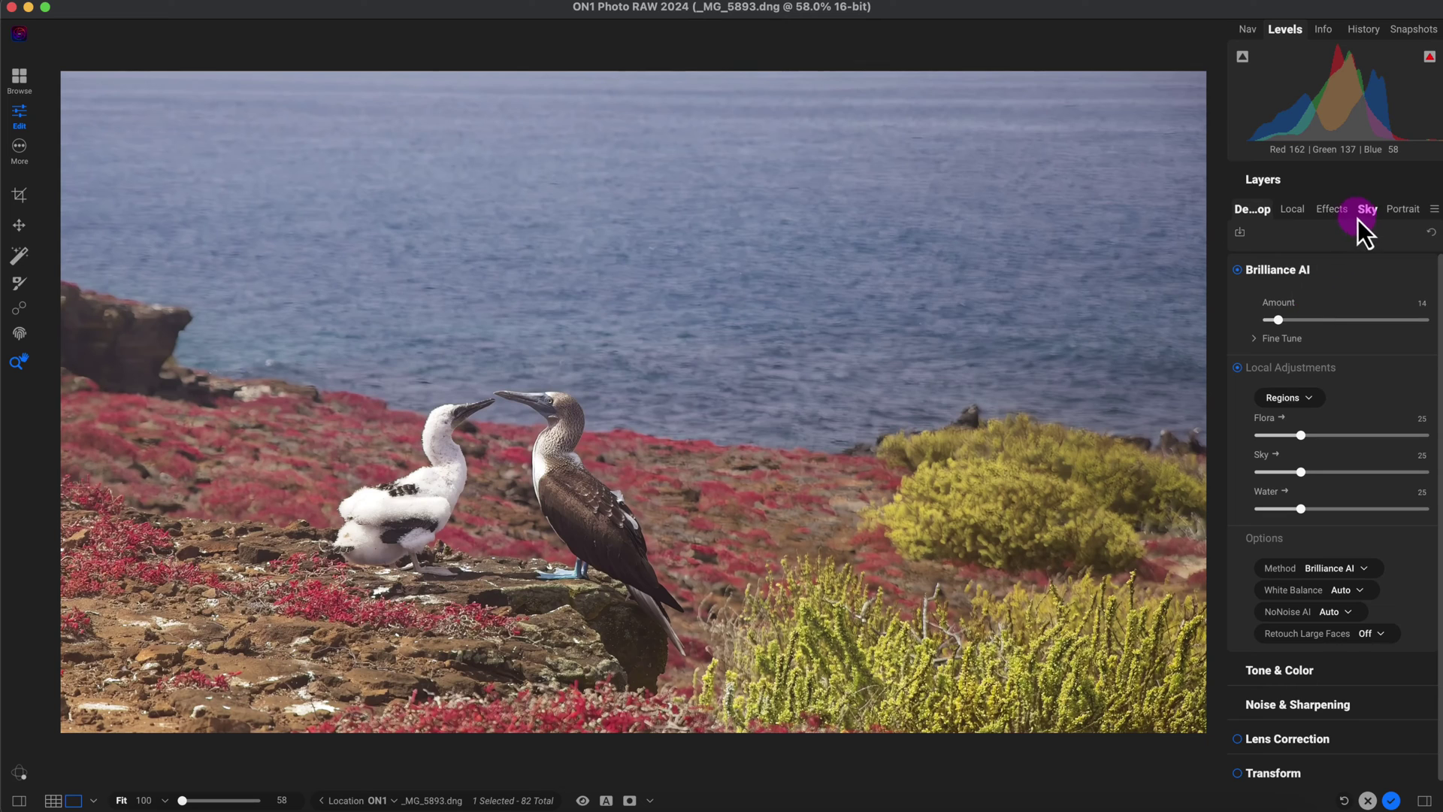
Step: Add a Color Adjustment filter to the bird photo from the Effects filters
left_click(1342, 210)
left_click(1346, 269)
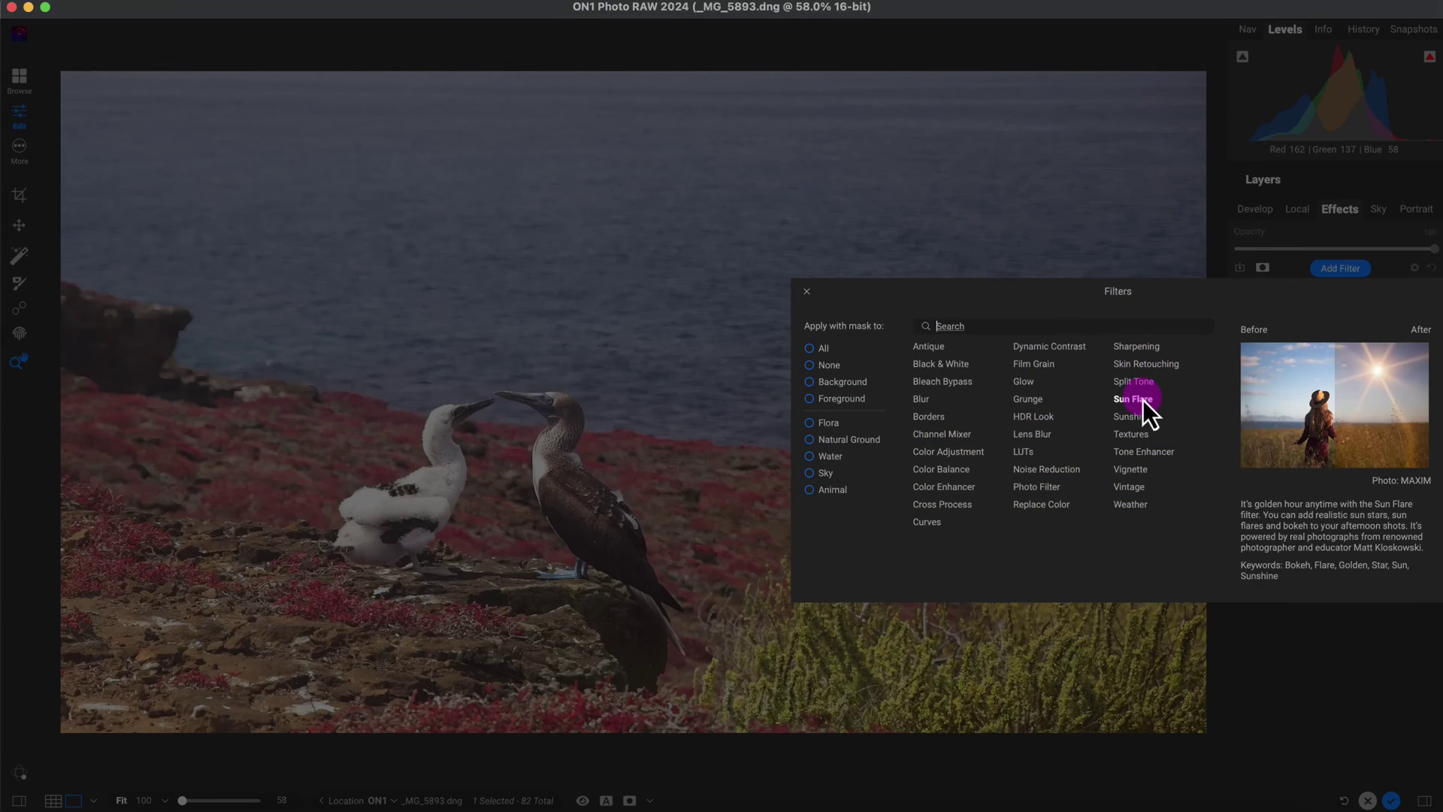
left_click(960, 451)
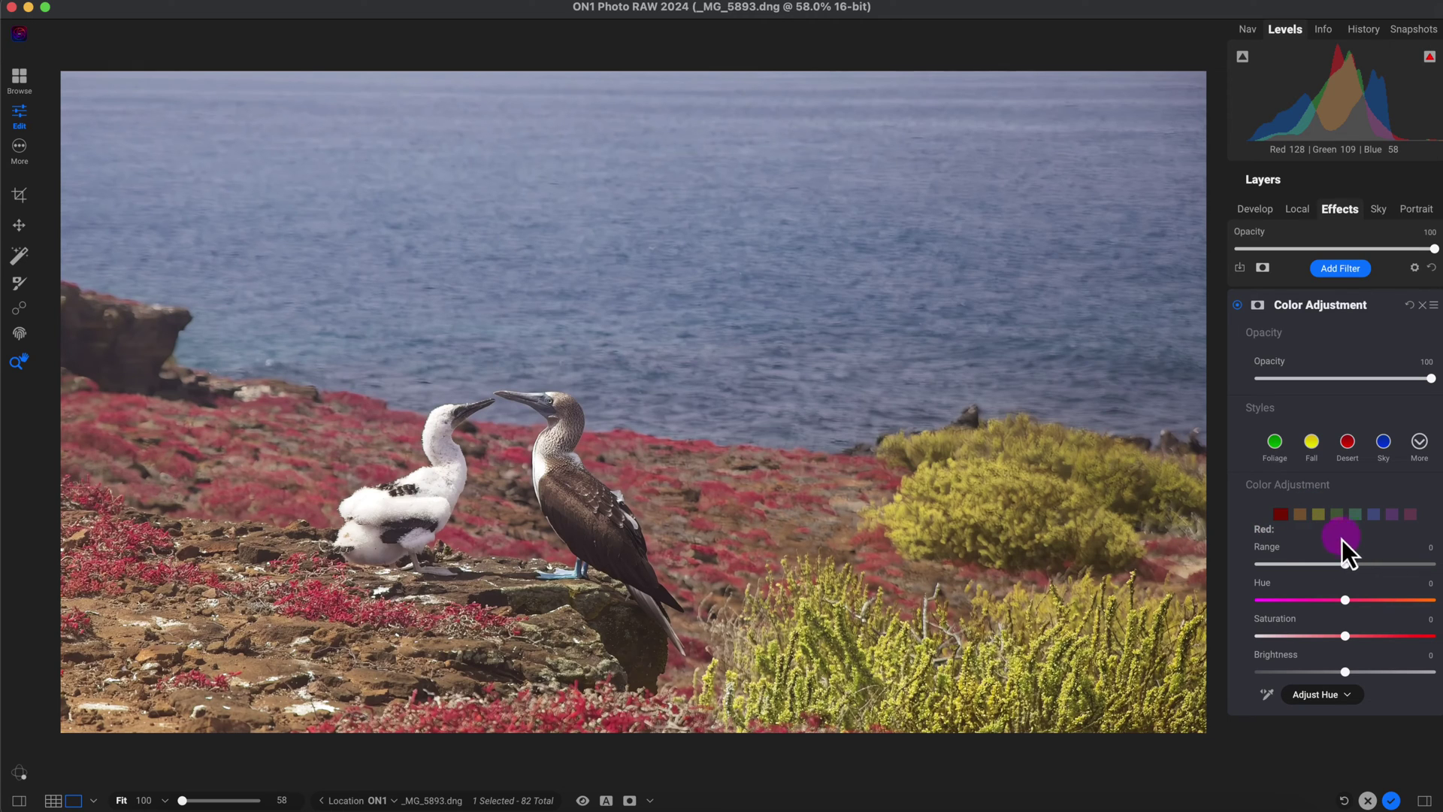
Step: Try the Color Adjustment's red range at hue -24, saturation 18 and brightness -1, and reset the filter
left_click_drag(1342, 603, 1357, 665)
left_click(1346, 636)
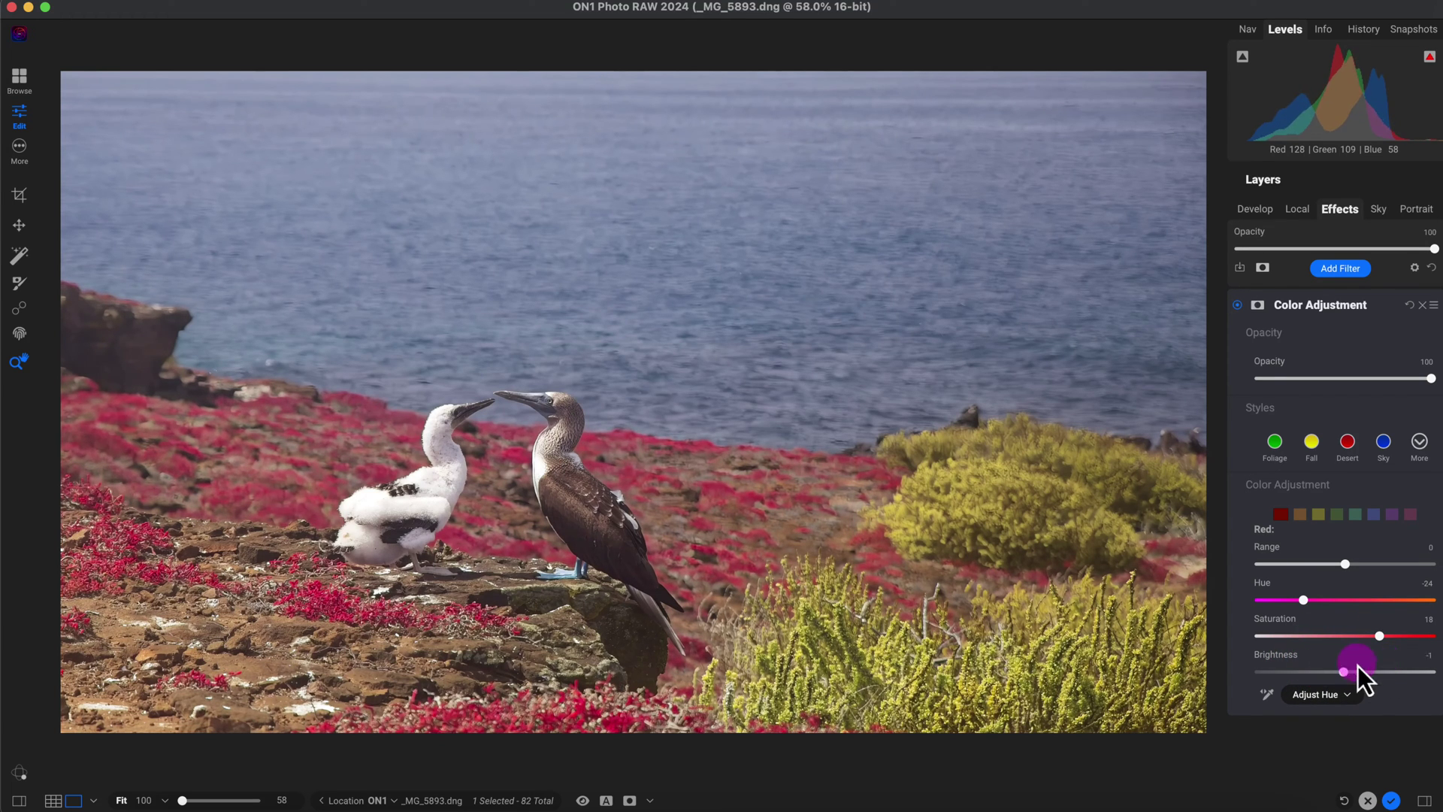
left_click(1409, 305)
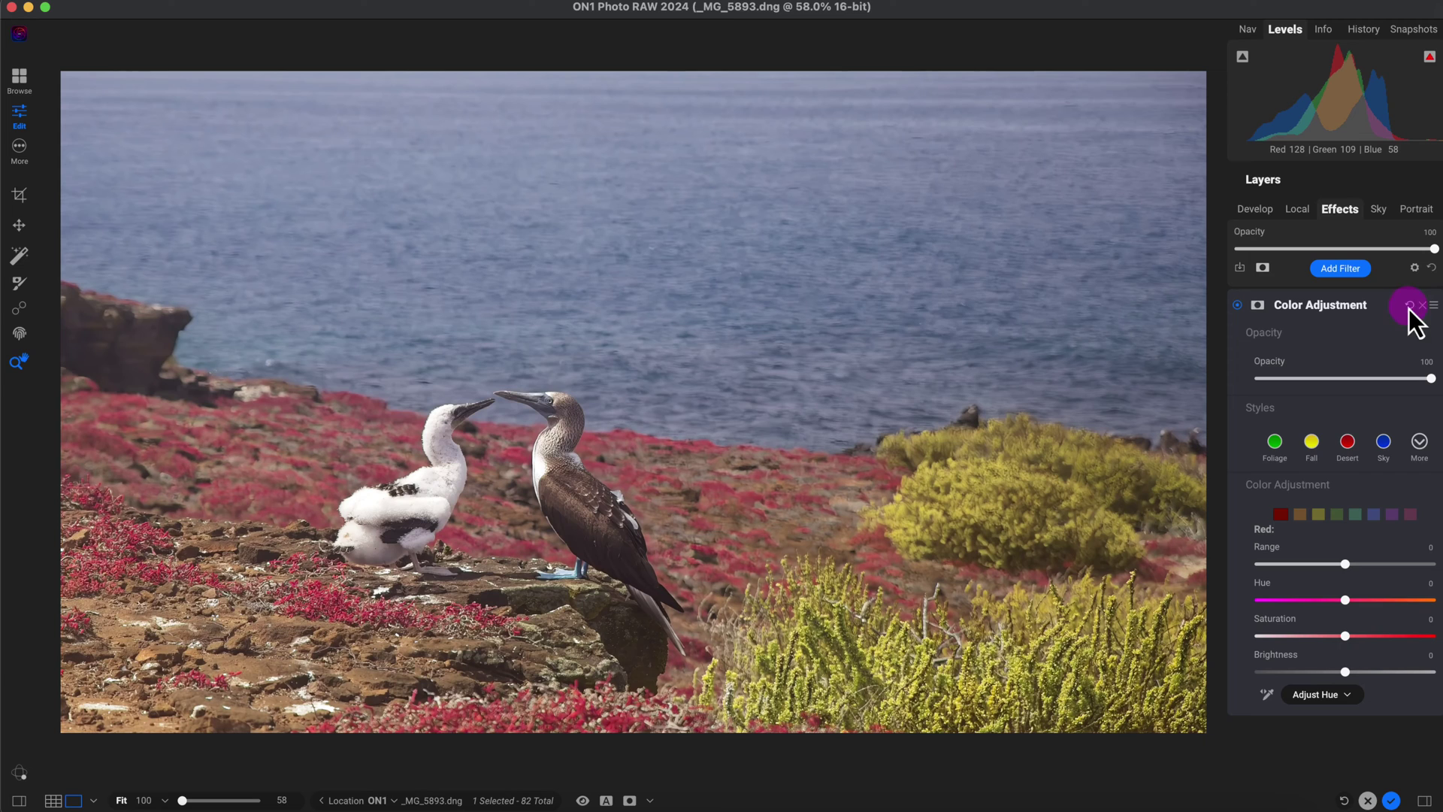
Step: Try the Foliage, Fall, Sky, Green Grass and Desert styles of the Color Adjustment filter on the bird photo
left_click(1275, 441)
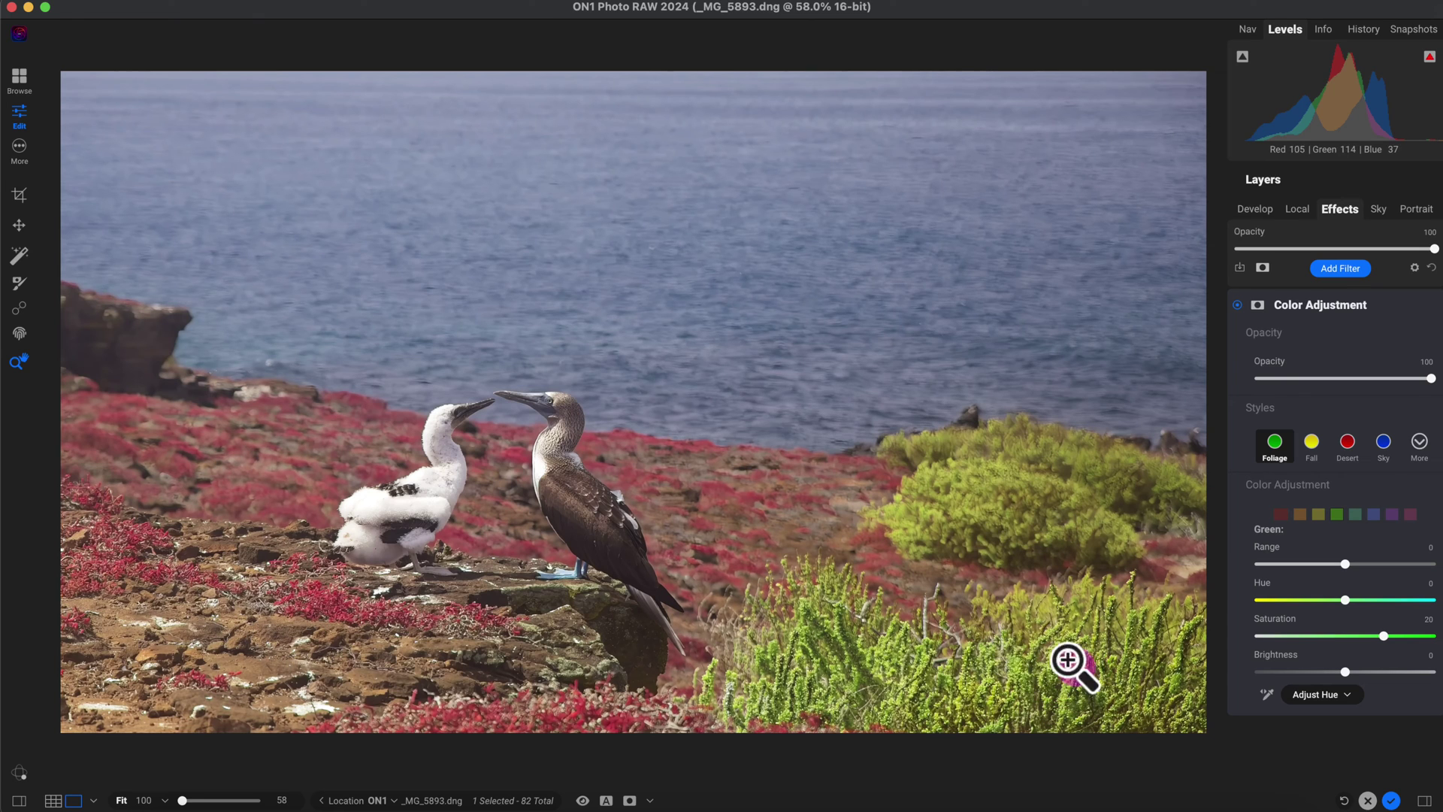
left_click(1314, 445)
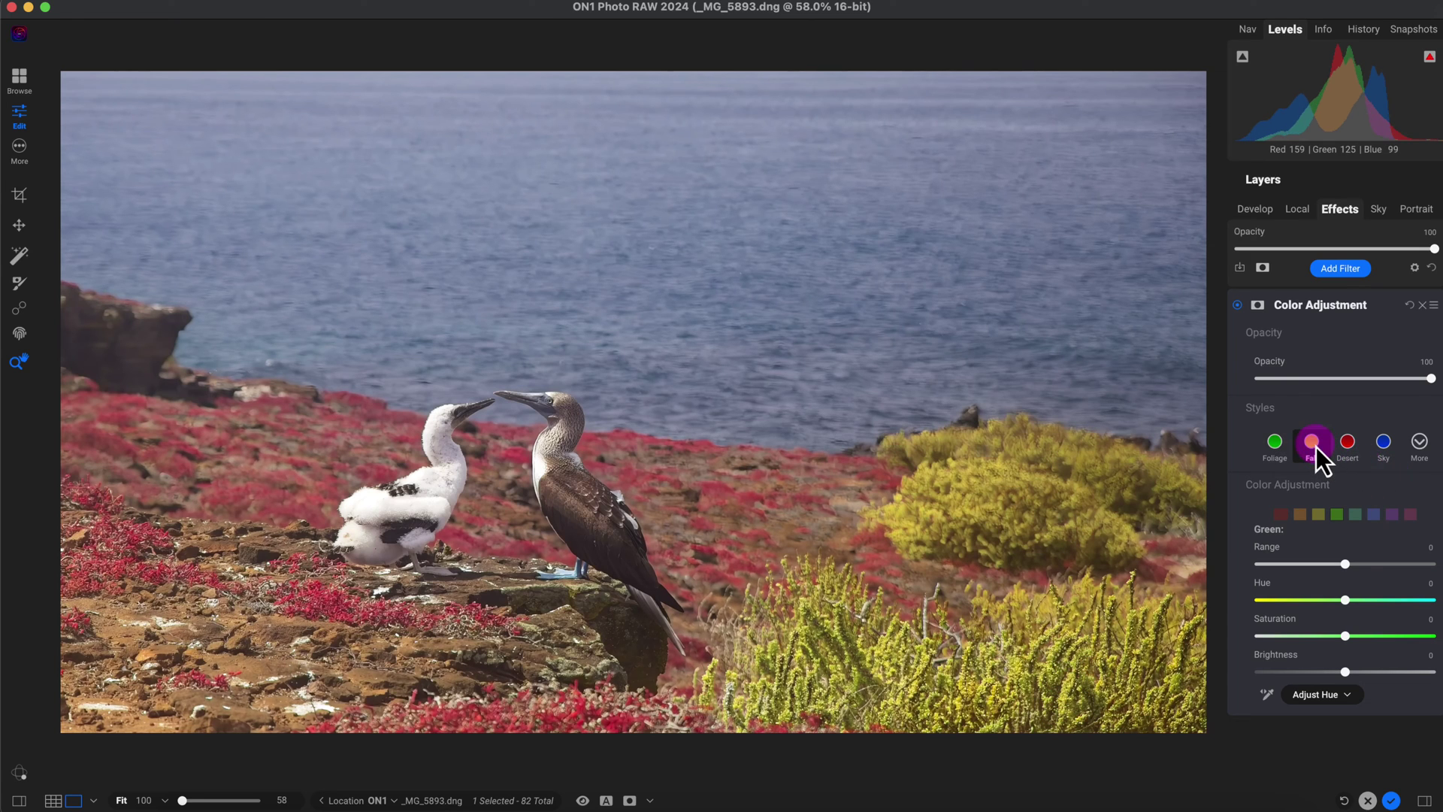
left_click(1386, 444)
left_click(1420, 450)
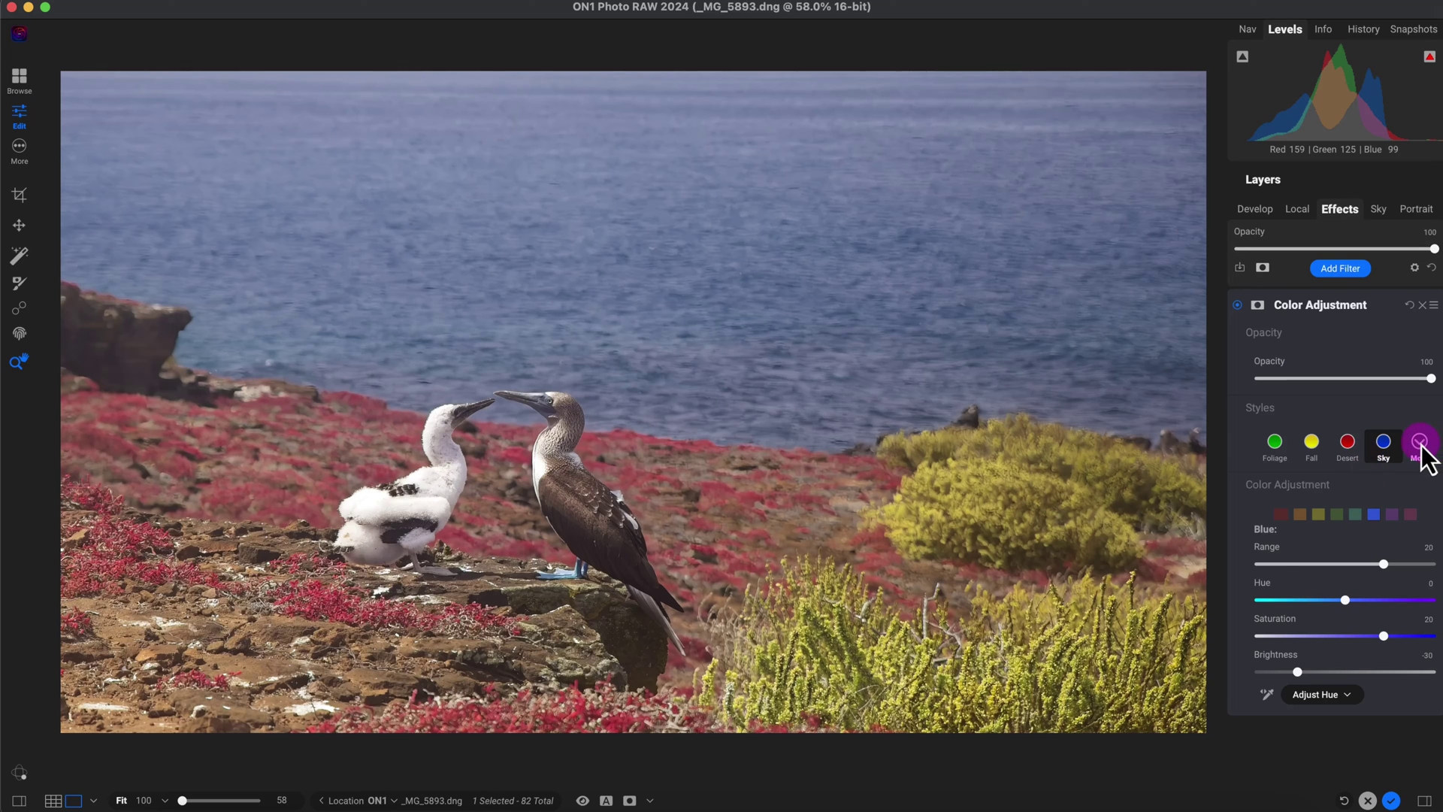
left_click(1371, 474)
left_click(1310, 524)
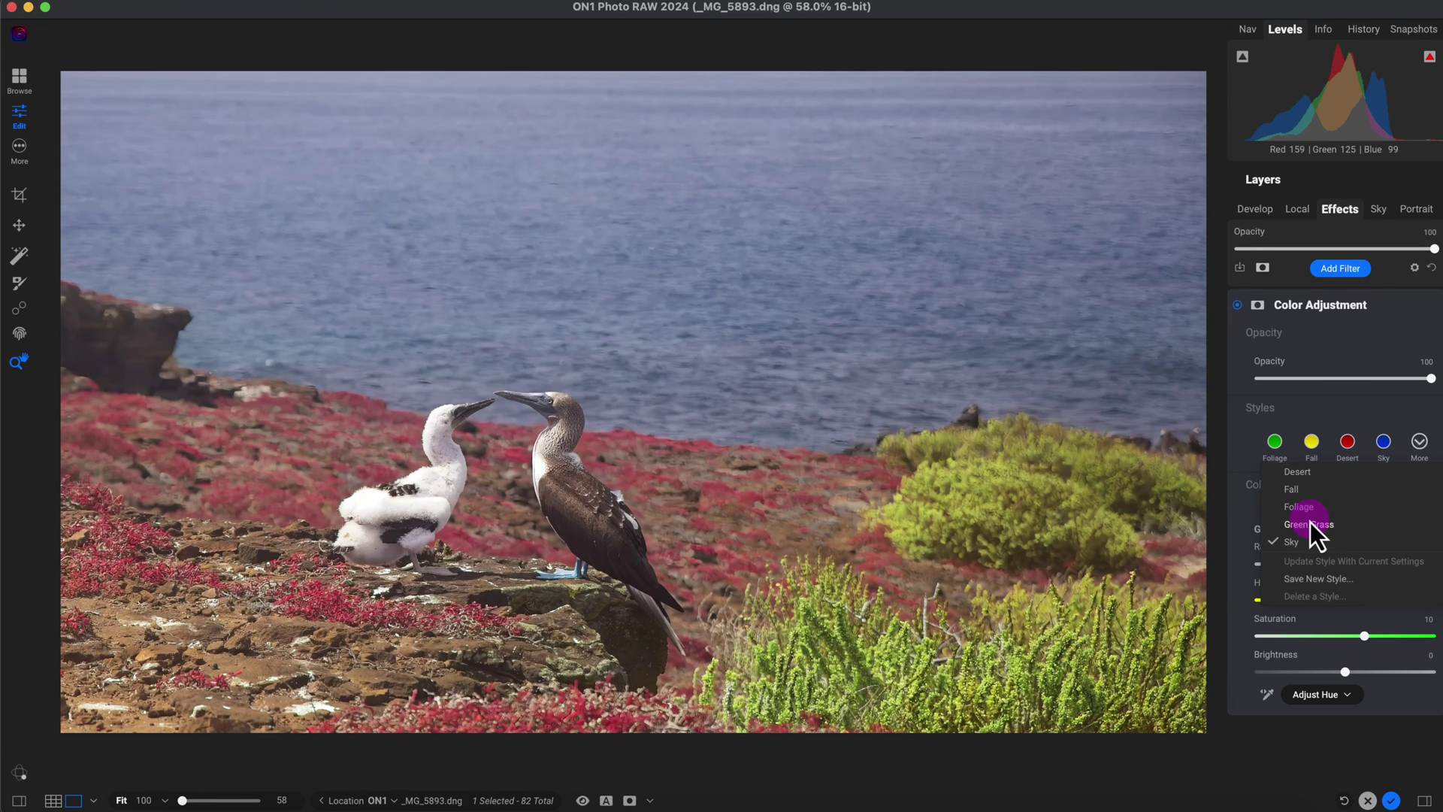
left_click(1300, 474)
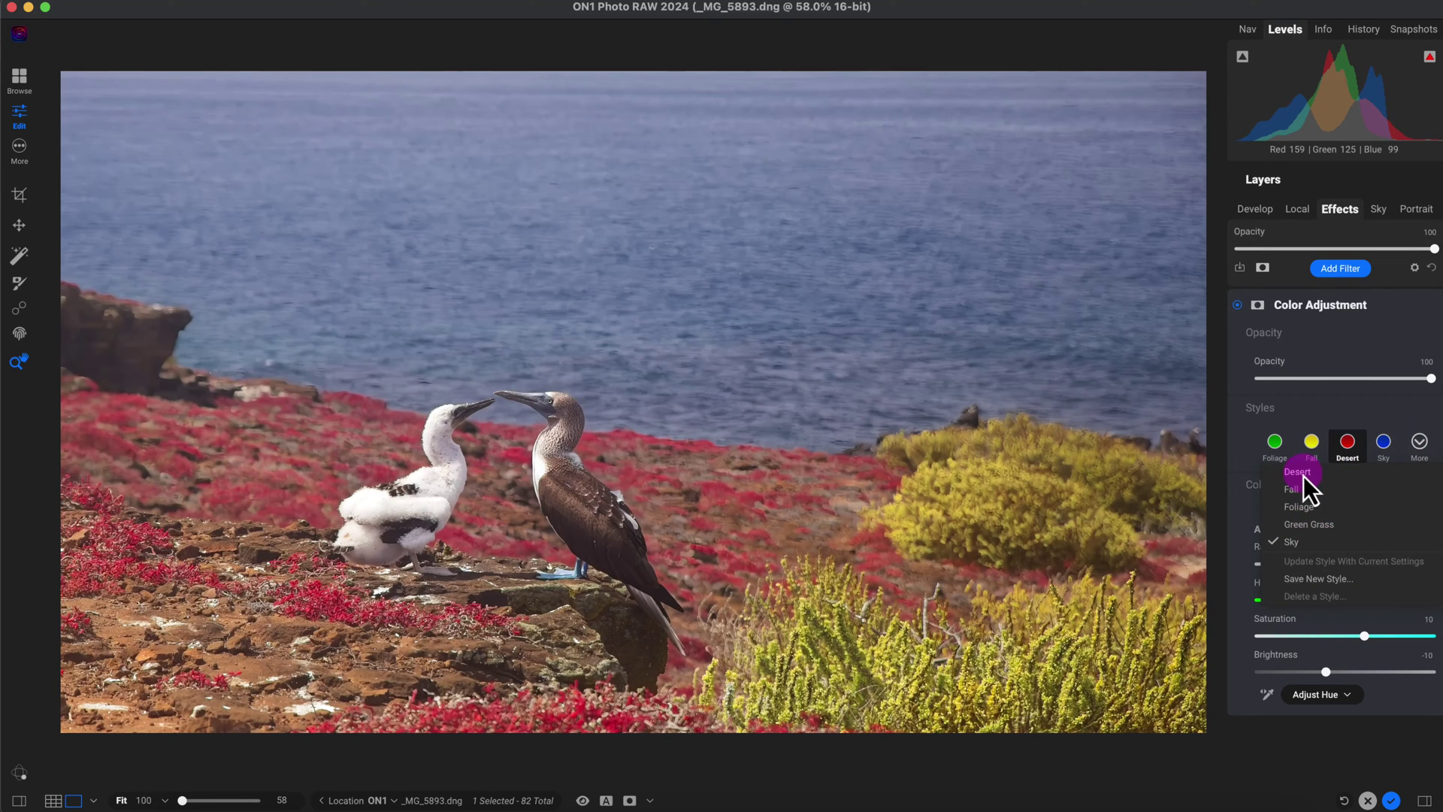
left_click(1302, 507)
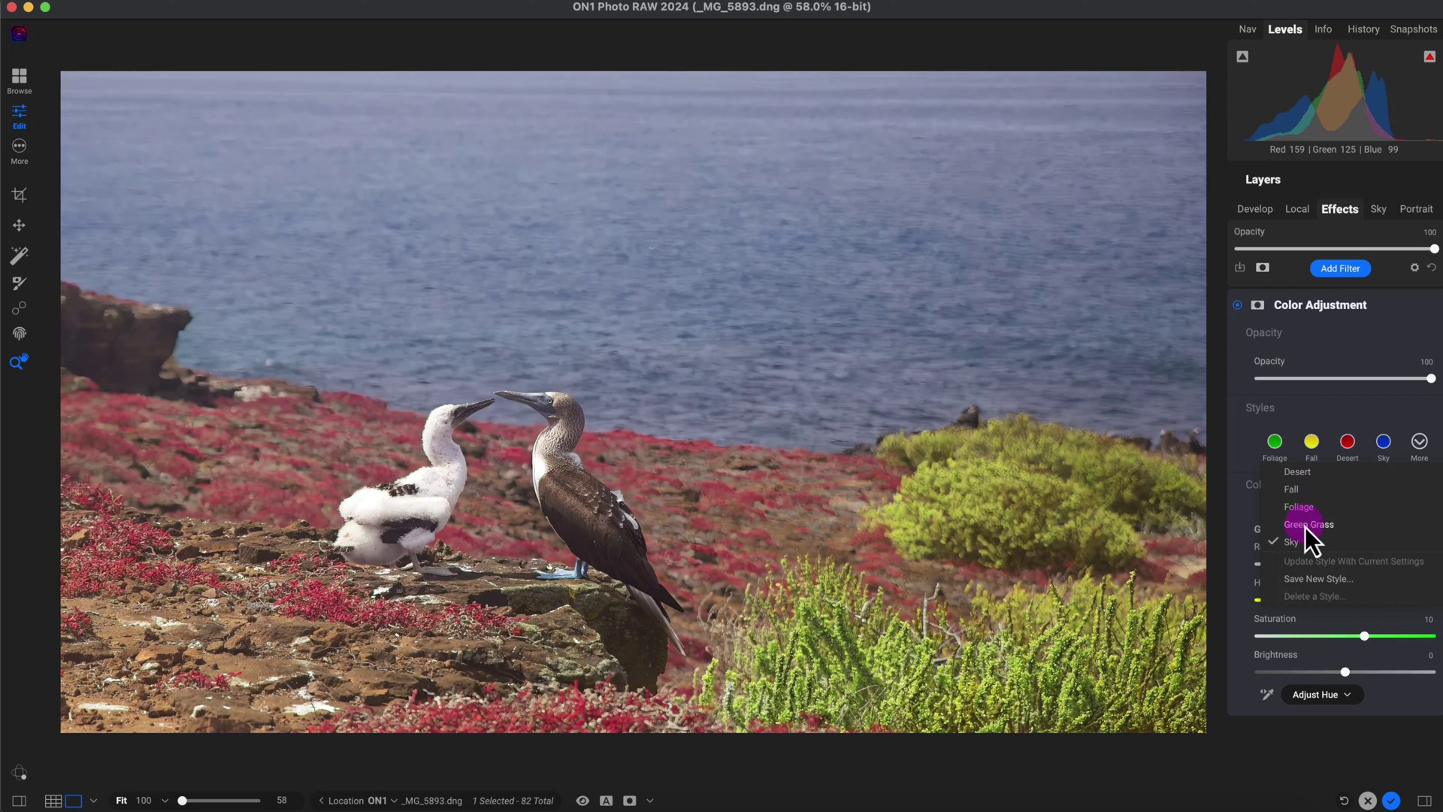
left_click(1302, 540)
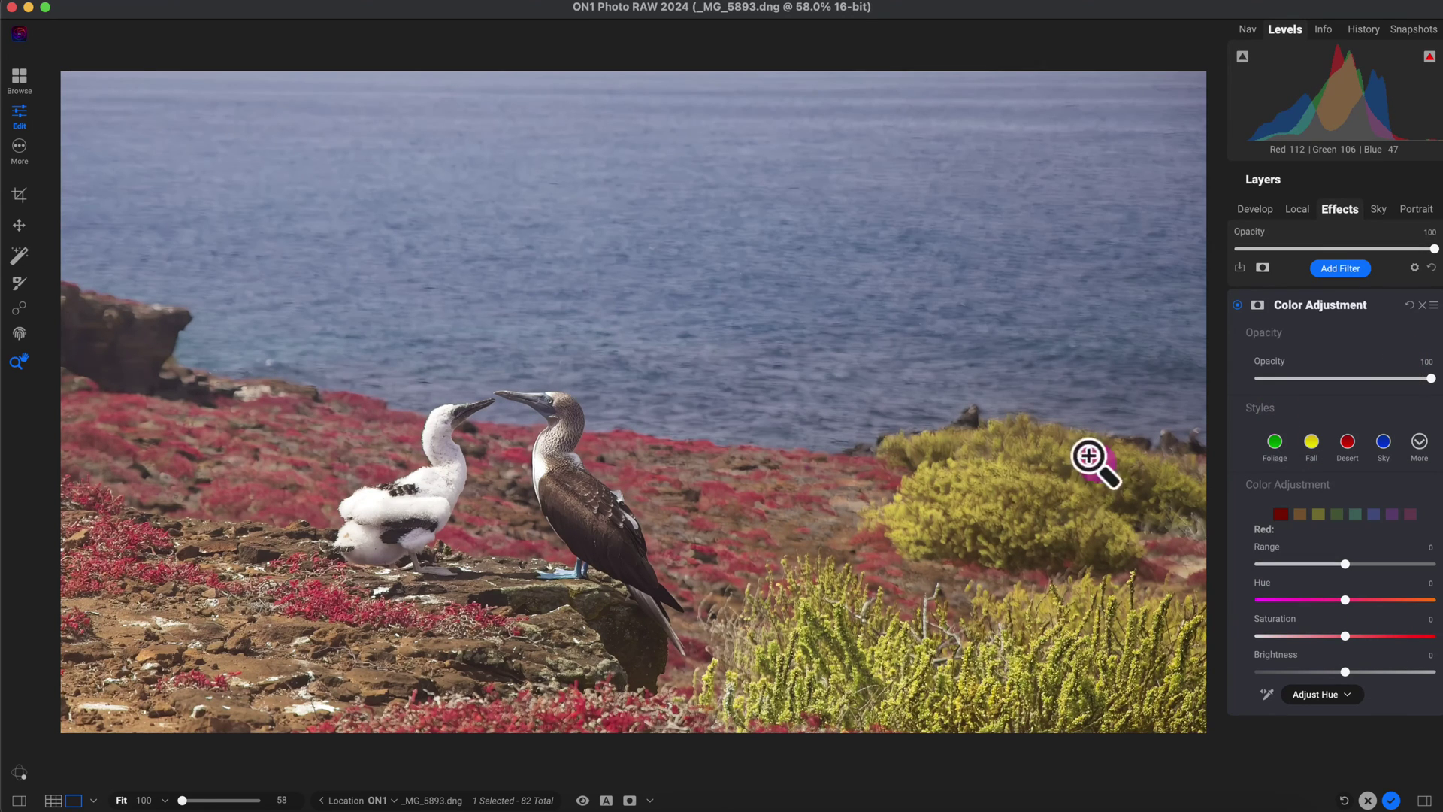
Step: With the targeted adjustment set to Adjust Saturation, sample the adult bird's blue foot and raise the aqua saturation to 62
left_click(1266, 695)
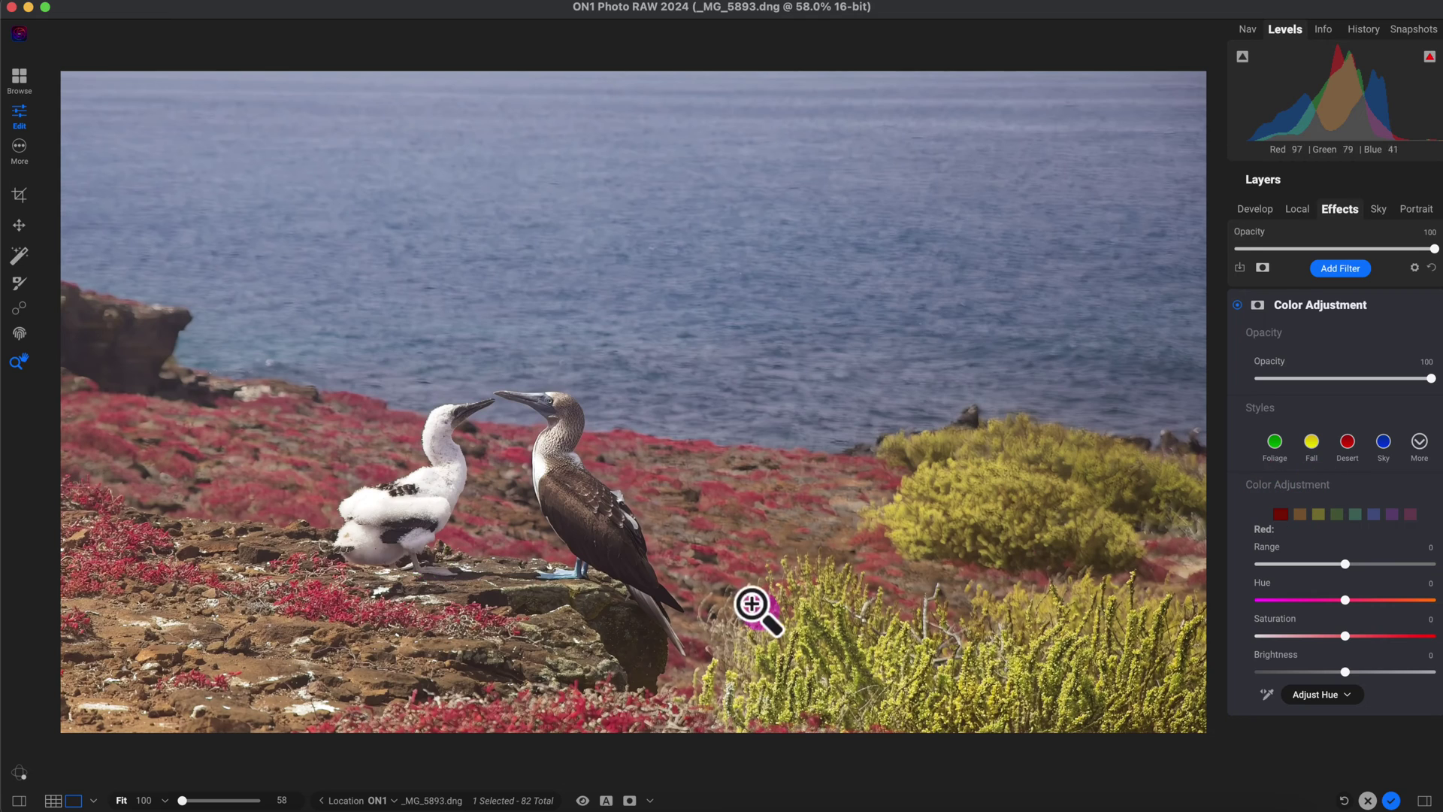
left_click(1331, 696)
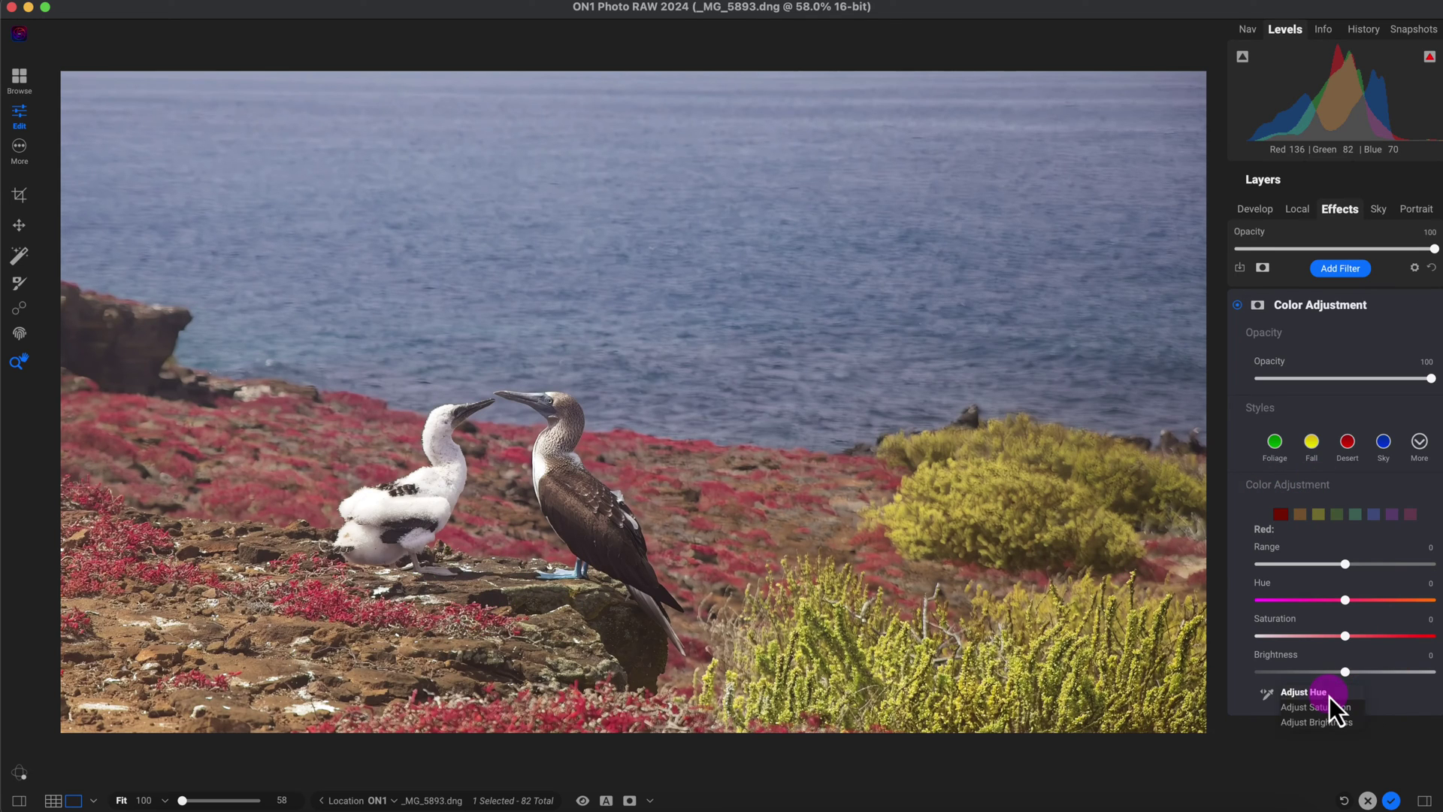
left_click(1268, 695)
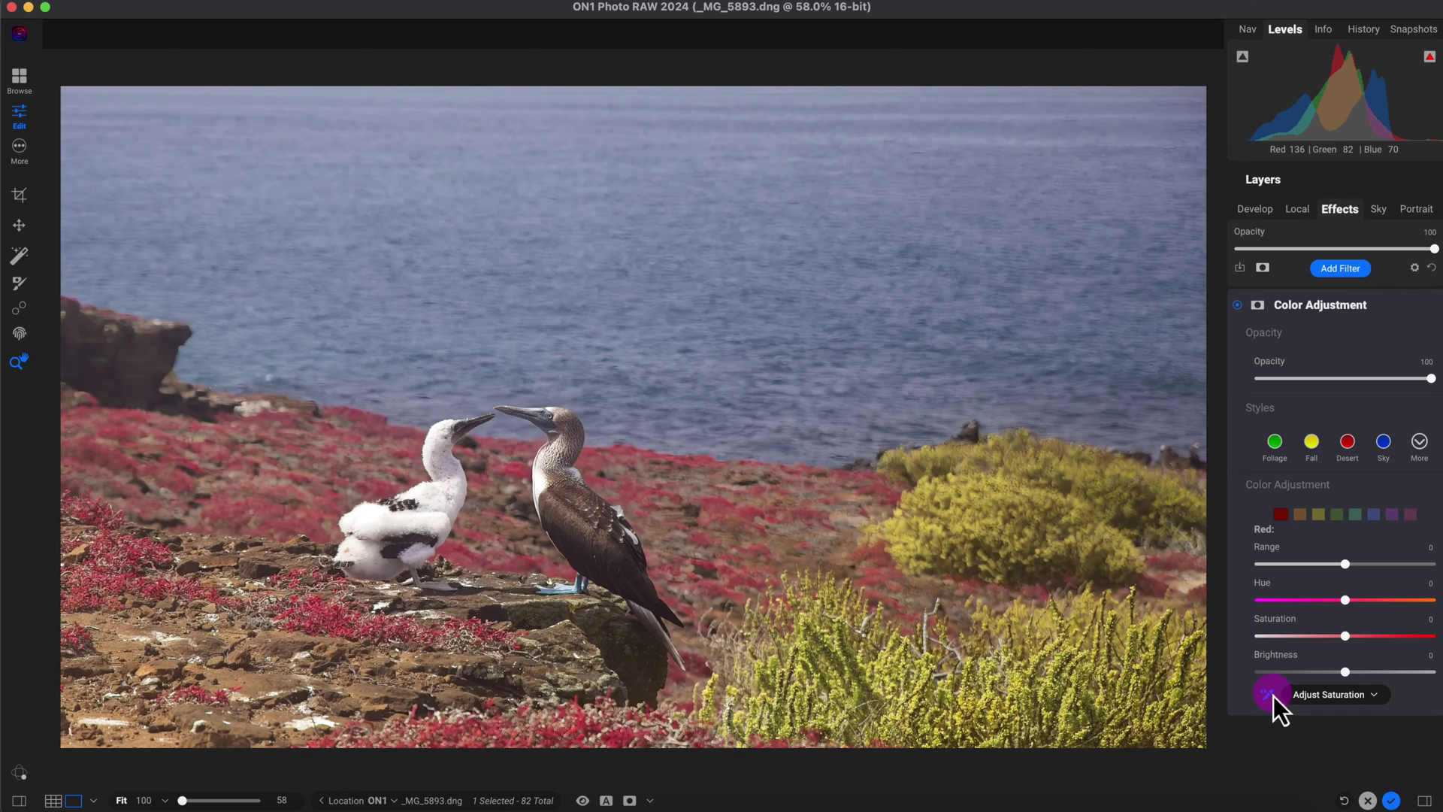
left_click(577, 588)
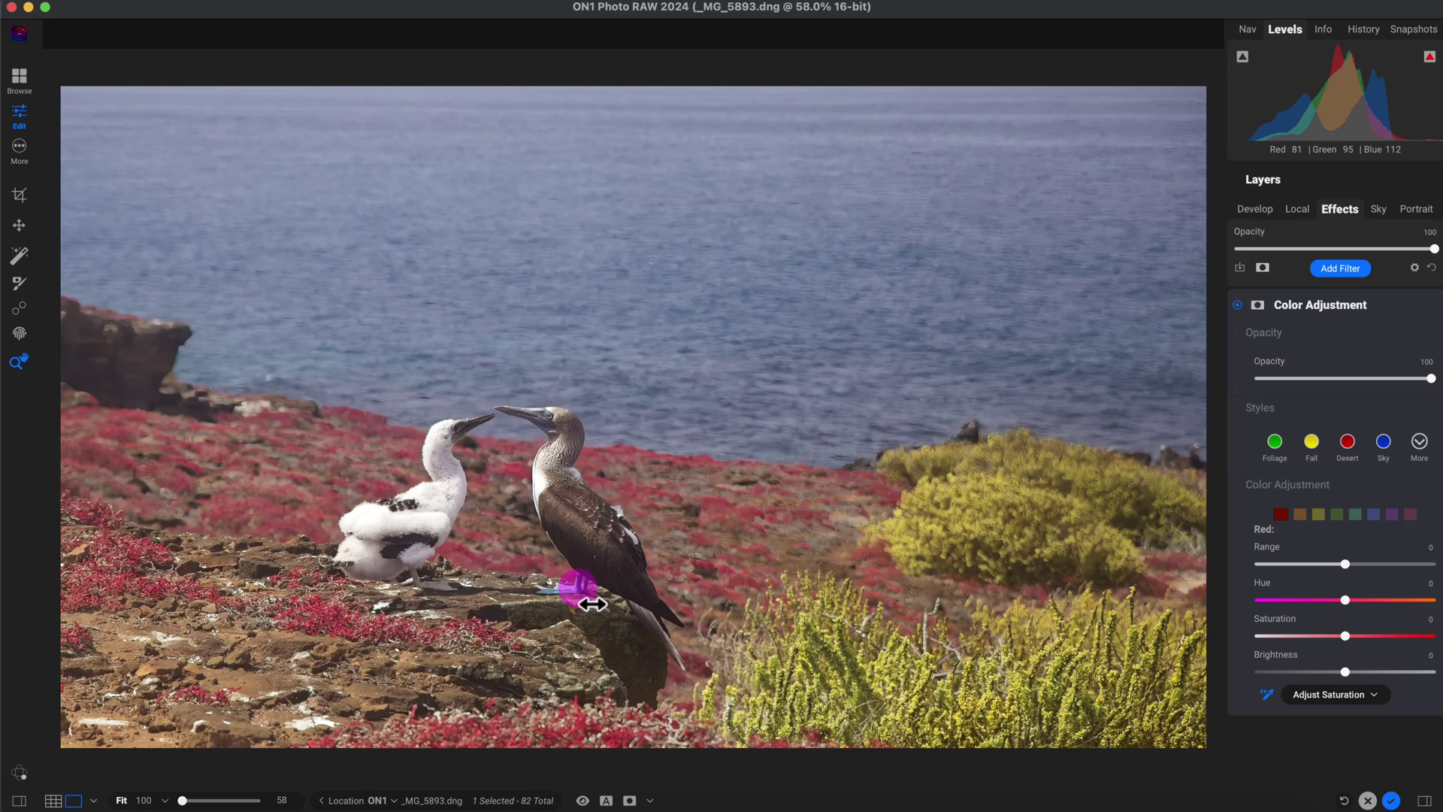
left_click_drag(592, 605, 606, 599)
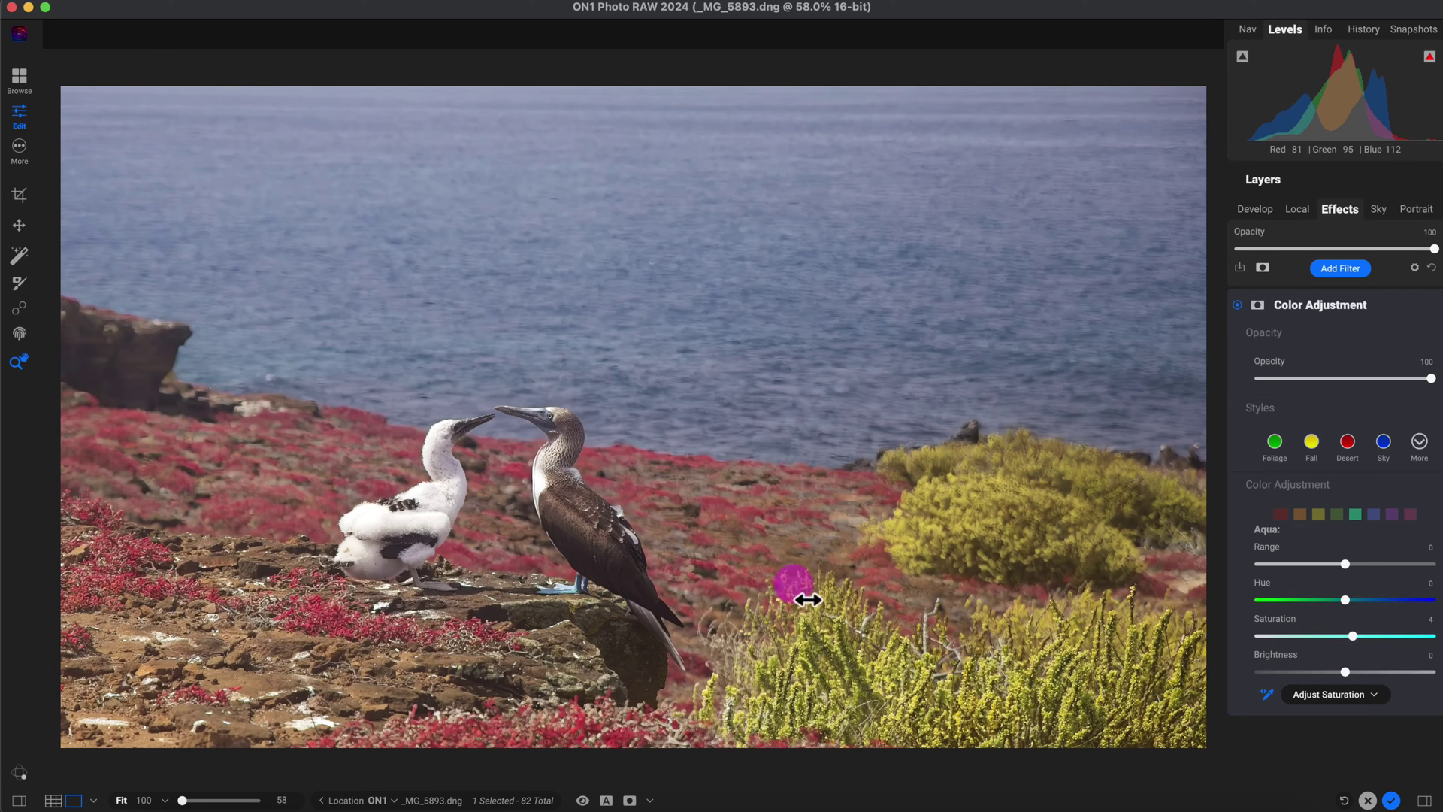
left_click_drag(808, 600, 1101, 585)
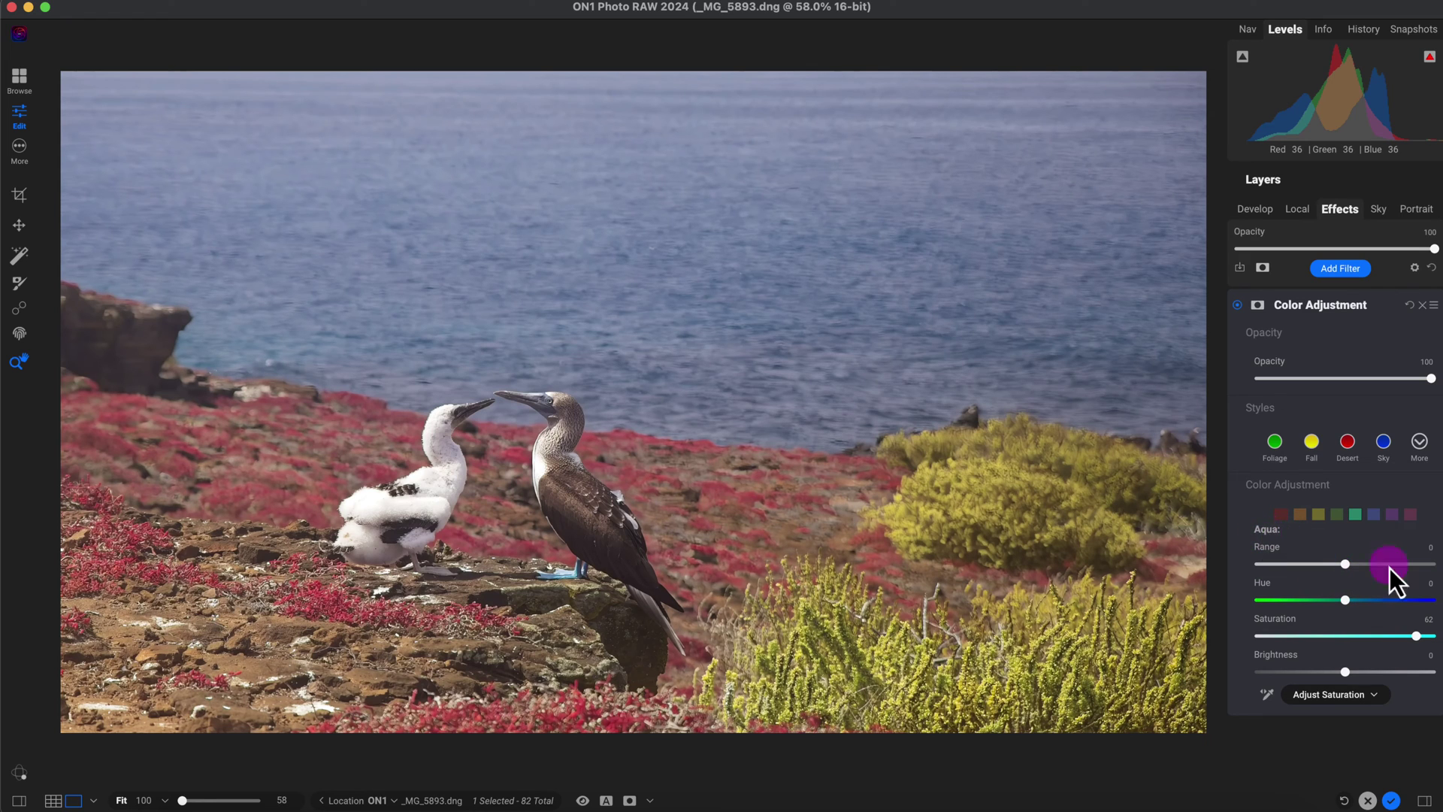
Step: Set the aqua range's saturation to 100 and hue to 11, and compare the photo with Color Adjustment off and on
left_click(1416, 636)
left_click_drag(1416, 636, 1430, 636)
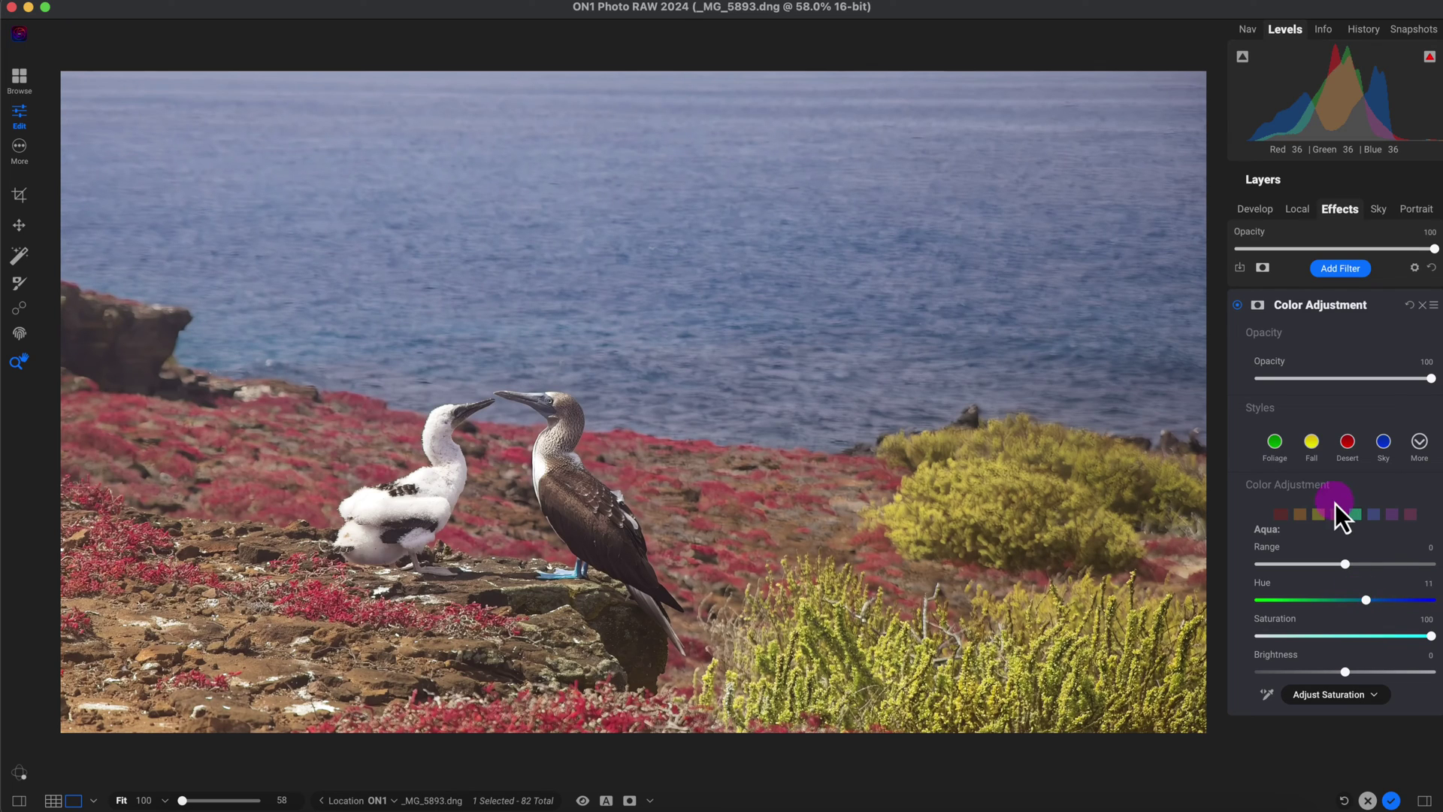
left_click(1238, 307)
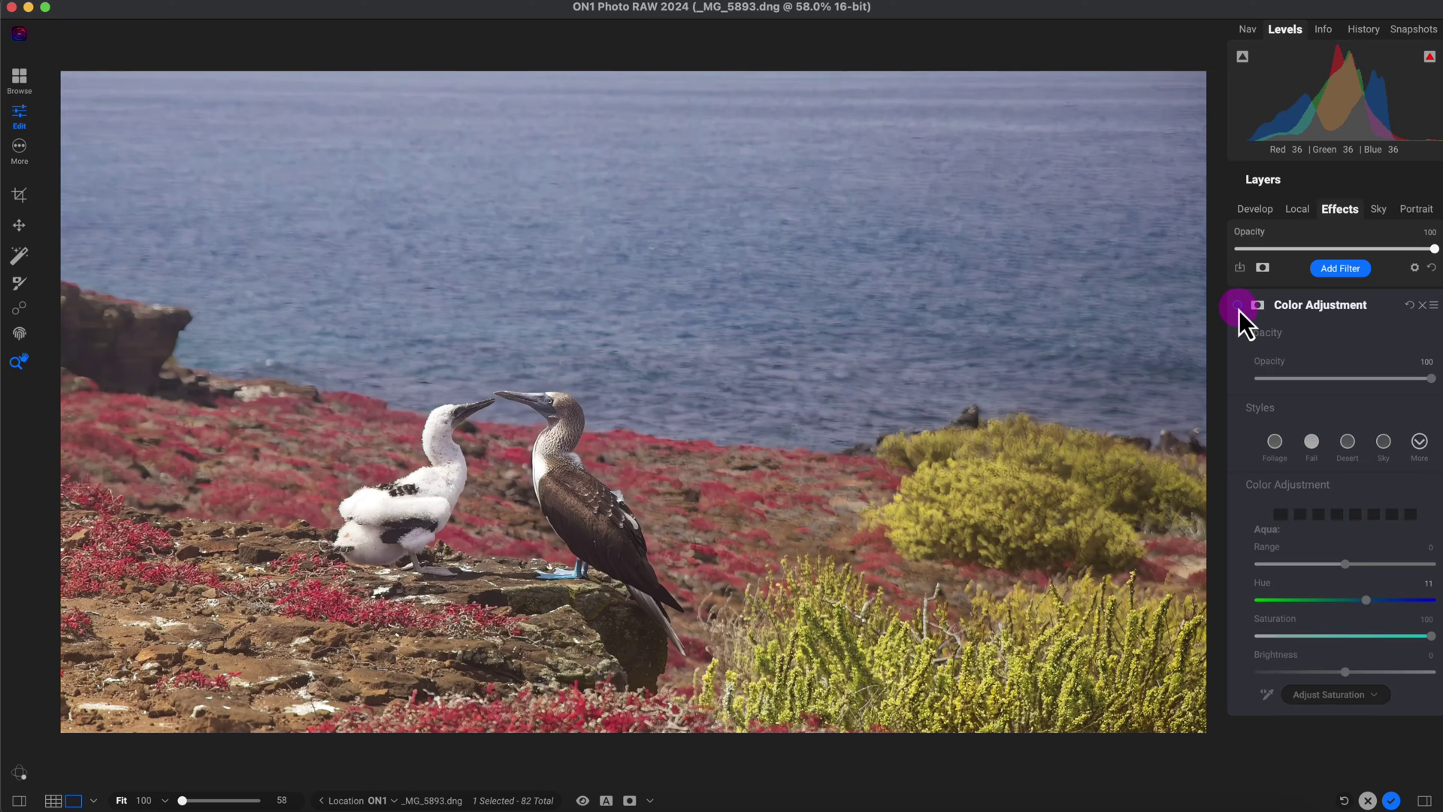
left_click(1238, 308)
left_click(1238, 308)
left_click(1238, 309)
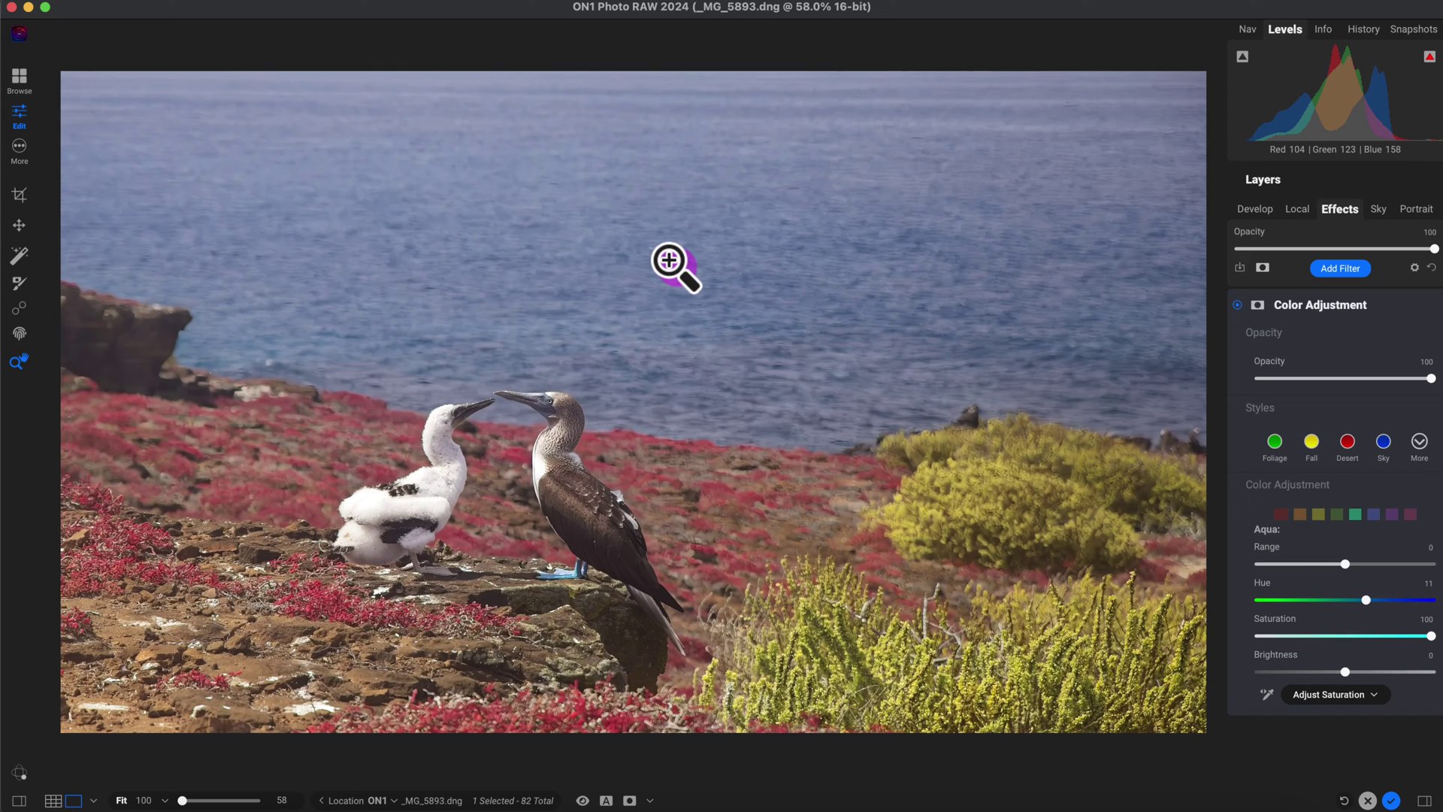
Step: For the Color Adjustment's blue range, set the saturation to 100 and the hue to 4
left_click(1372, 520)
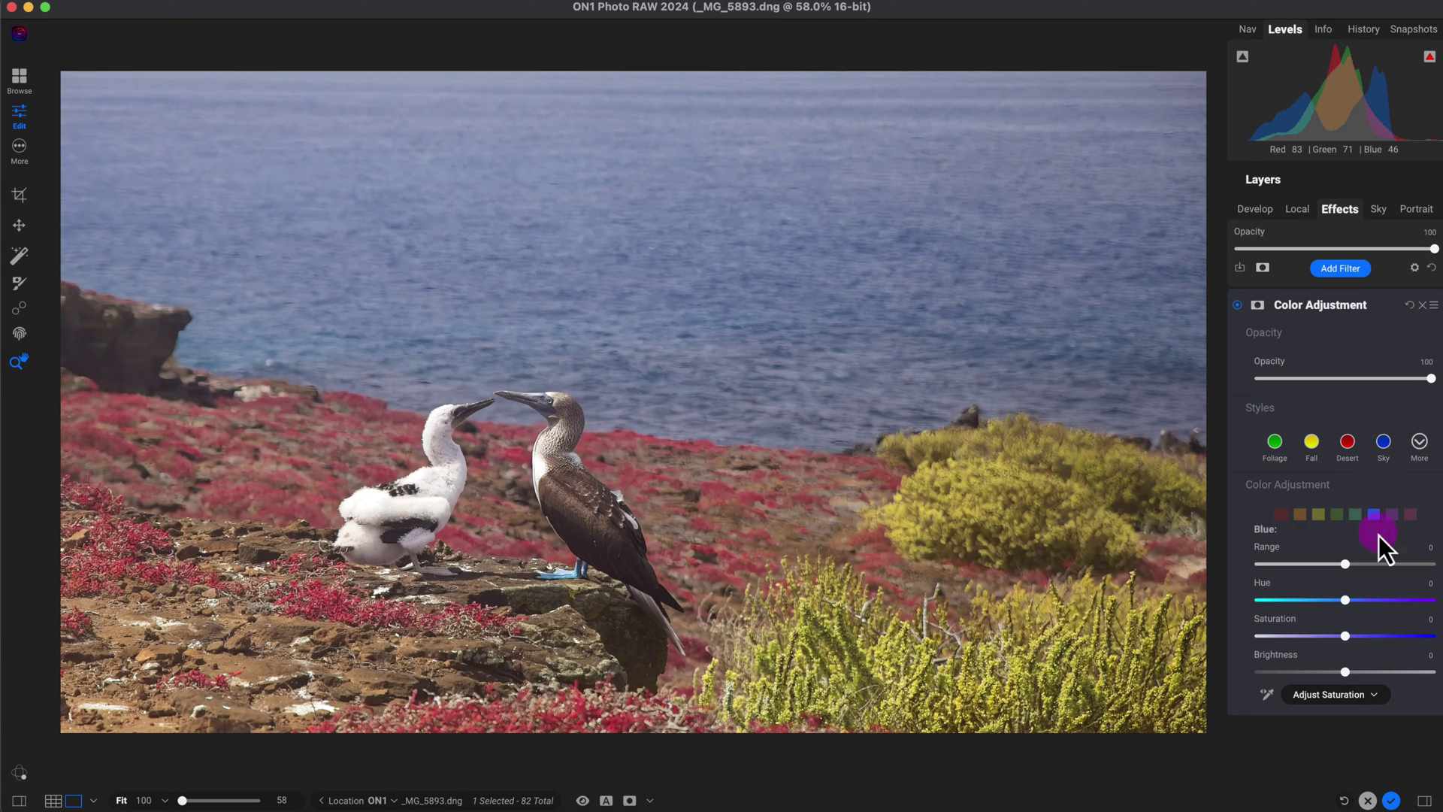
left_click_drag(1364, 639, 1439, 639)
left_click(1345, 600)
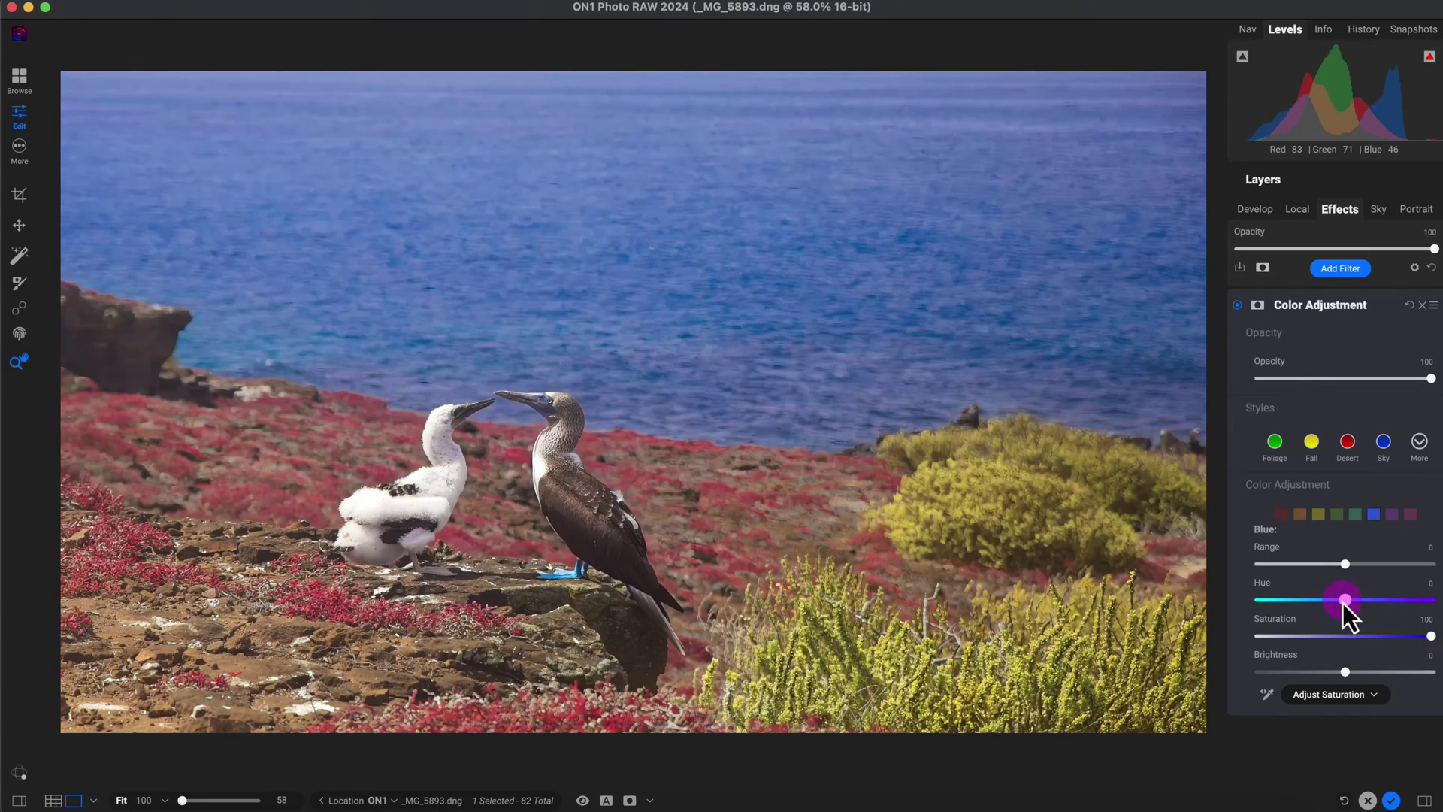
left_click_drag(1347, 601, 1352, 602)
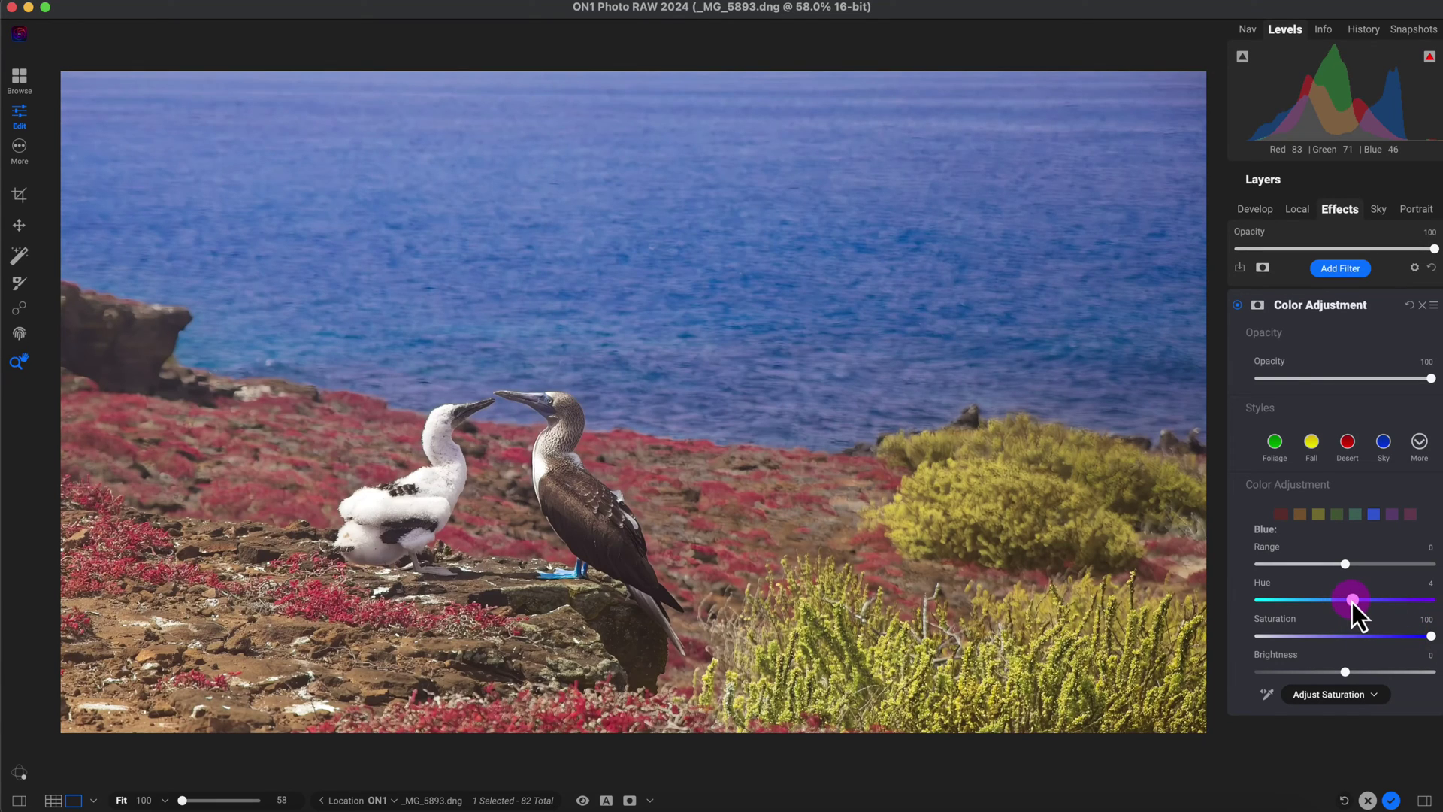
Step: For the Color Adjustment's aqua range, set the hue to 16 and the brightness to -9
left_click(1357, 514)
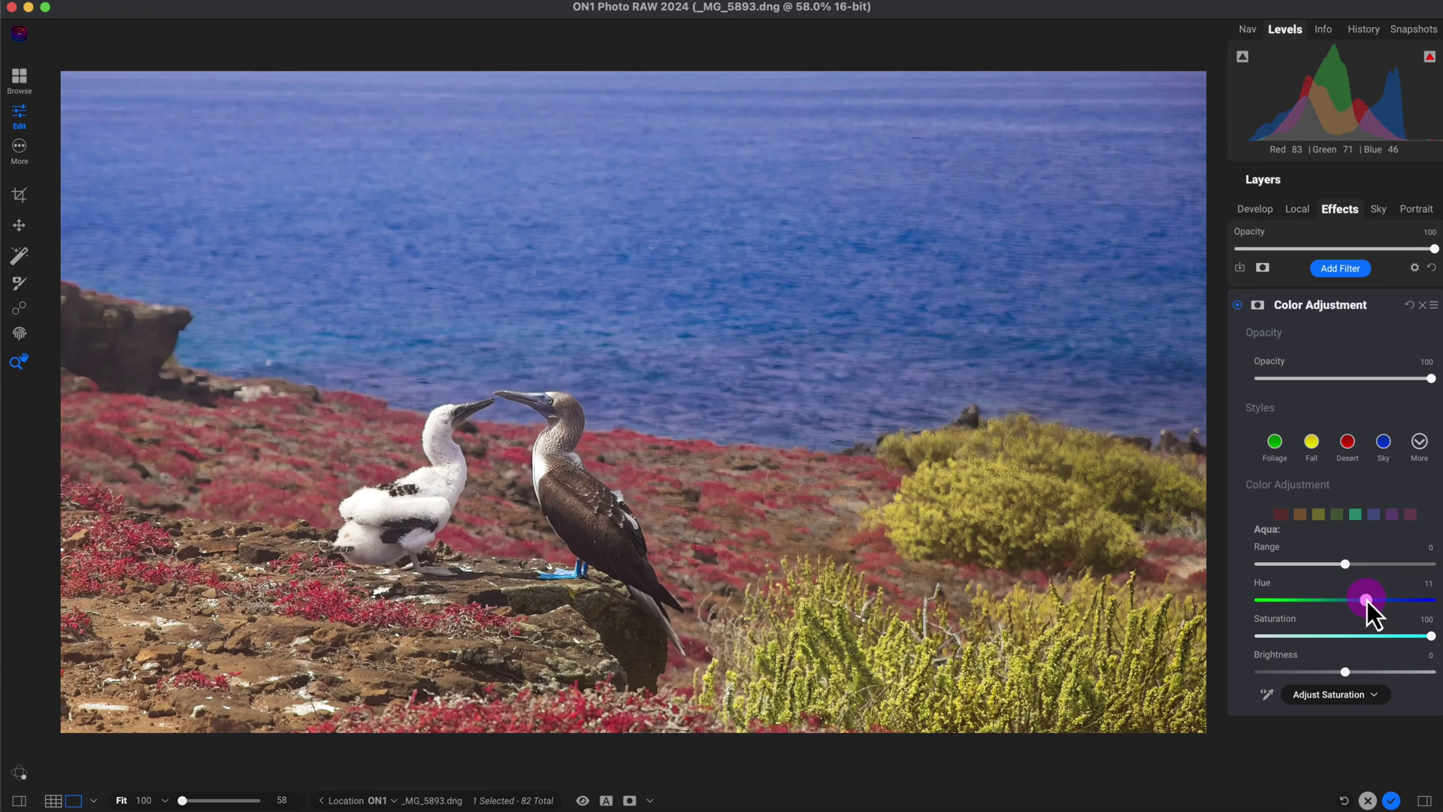
left_click_drag(1368, 601, 1376, 601)
left_click(1362, 670)
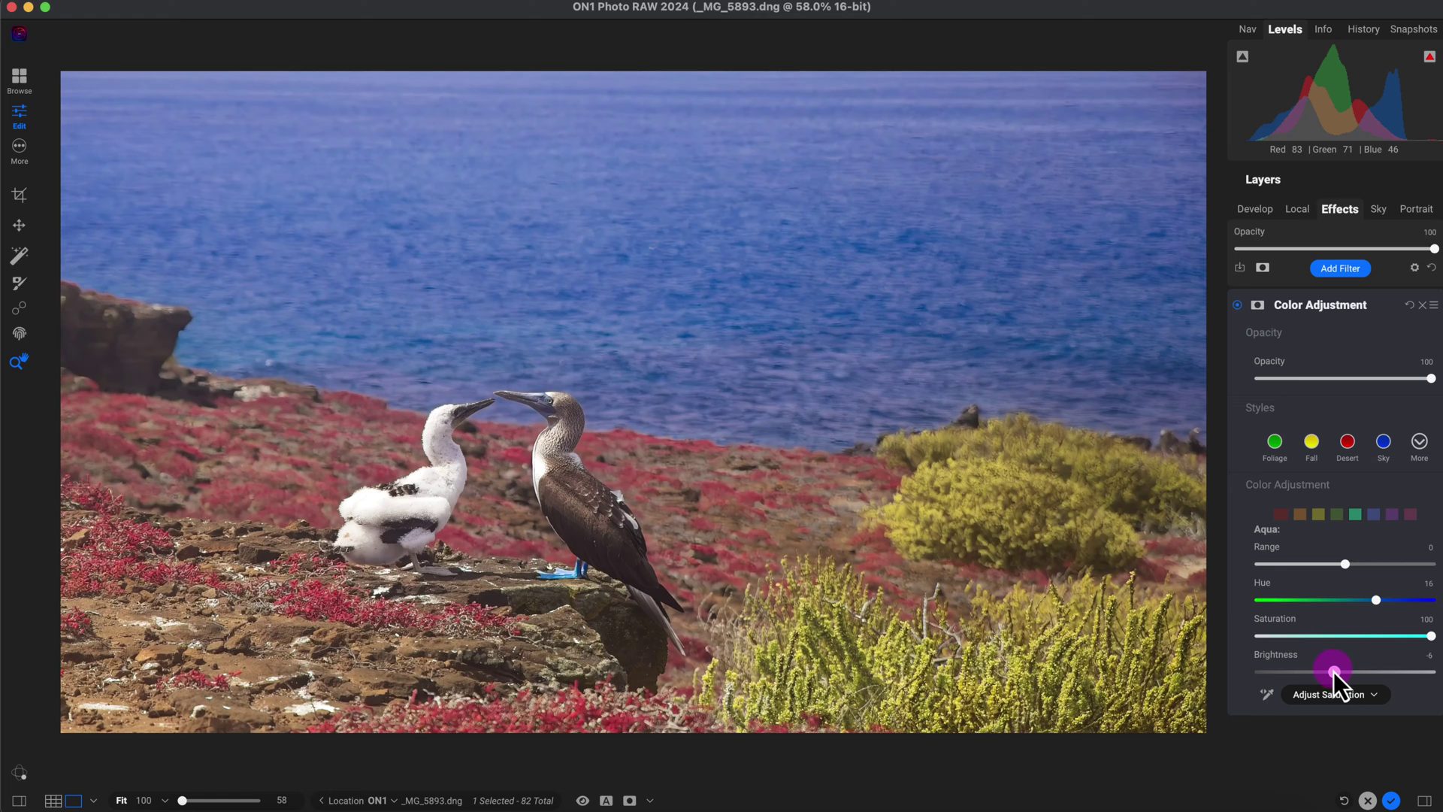
mouse_move(1333, 670)
left_mouse_down()
mouse_move(1279, 671)
mouse_move(1319, 672)
left_mouse_up()
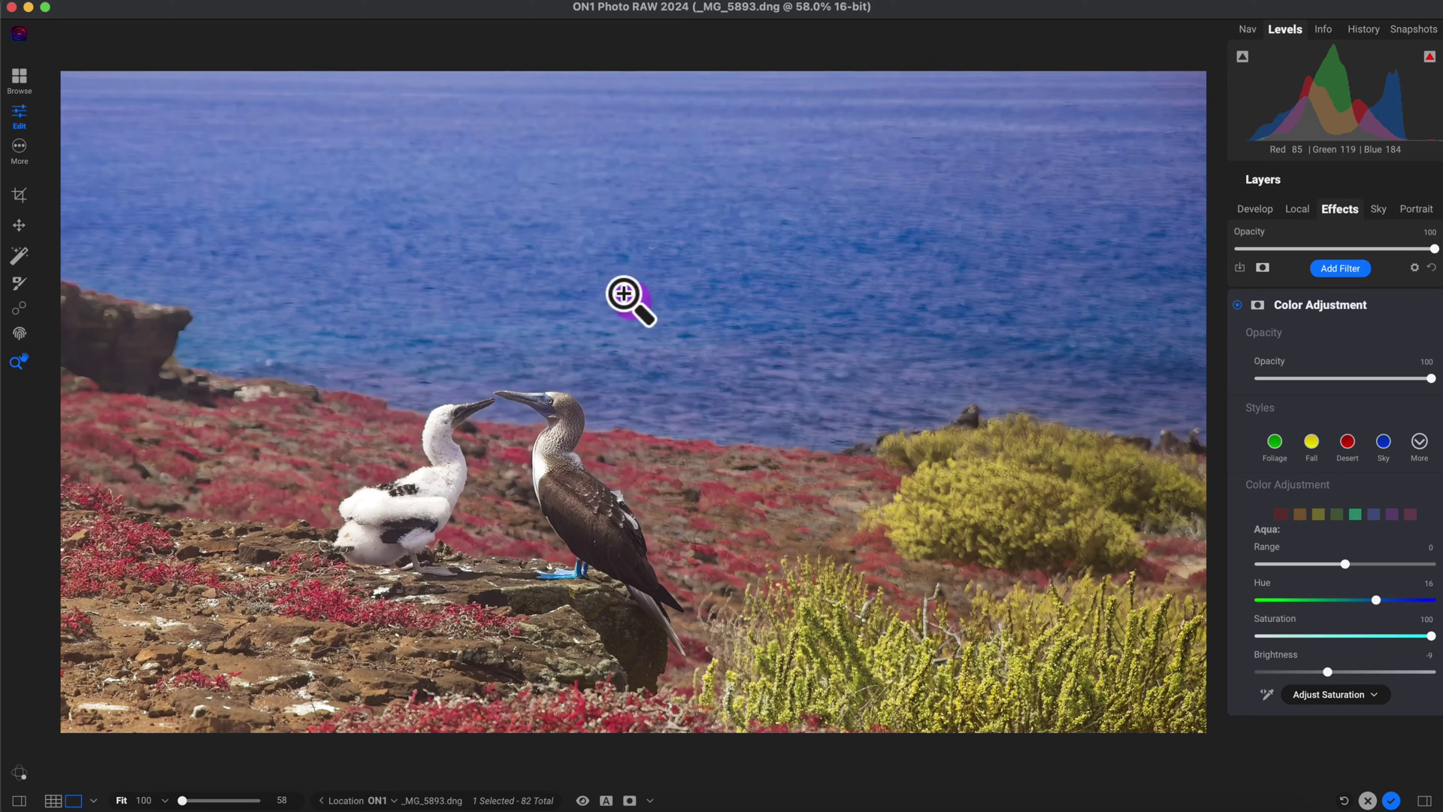
Step: Open the Color Adjustment filter's mask settings and review the Mask AI regions, keeping the region at All
left_click(1262, 314)
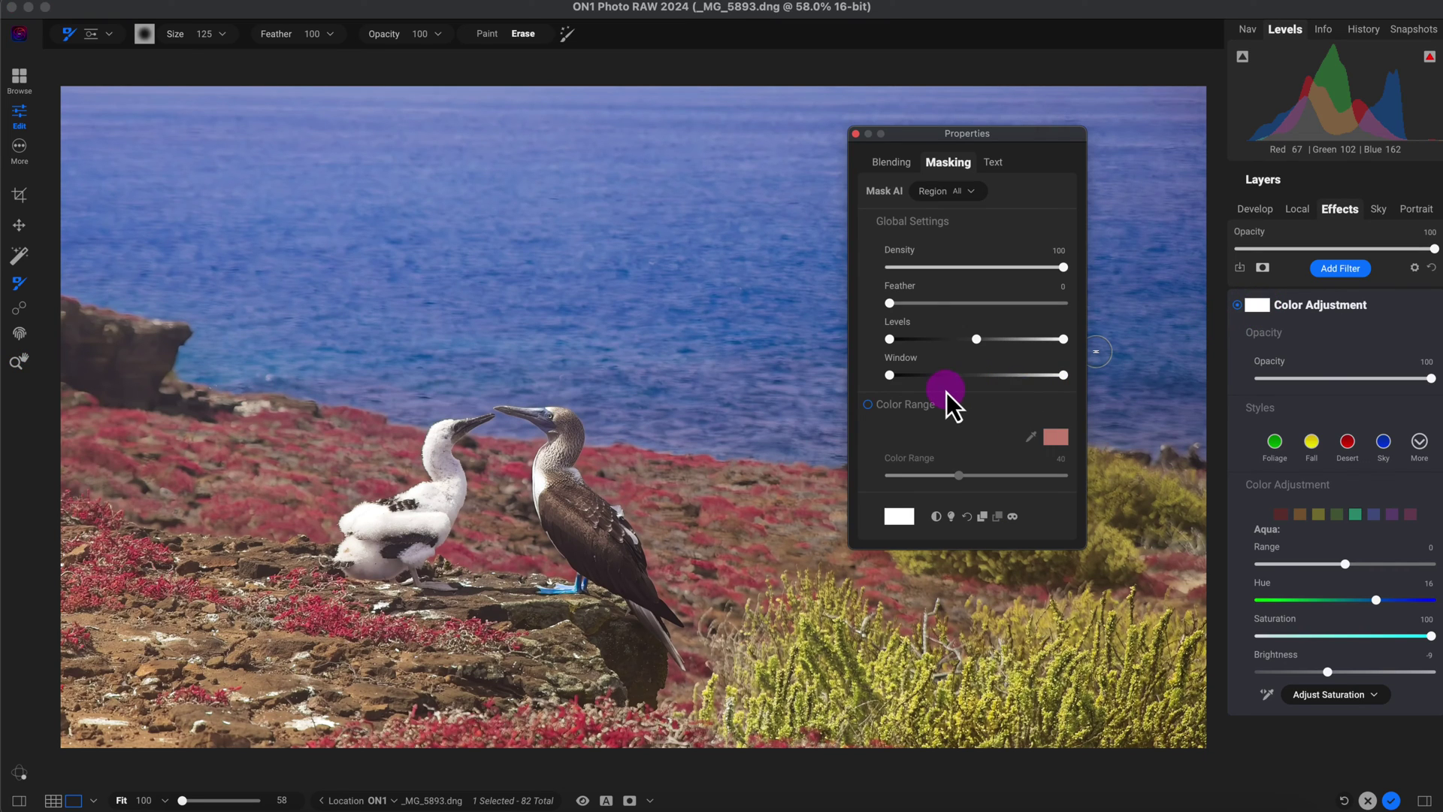
left_click(968, 193)
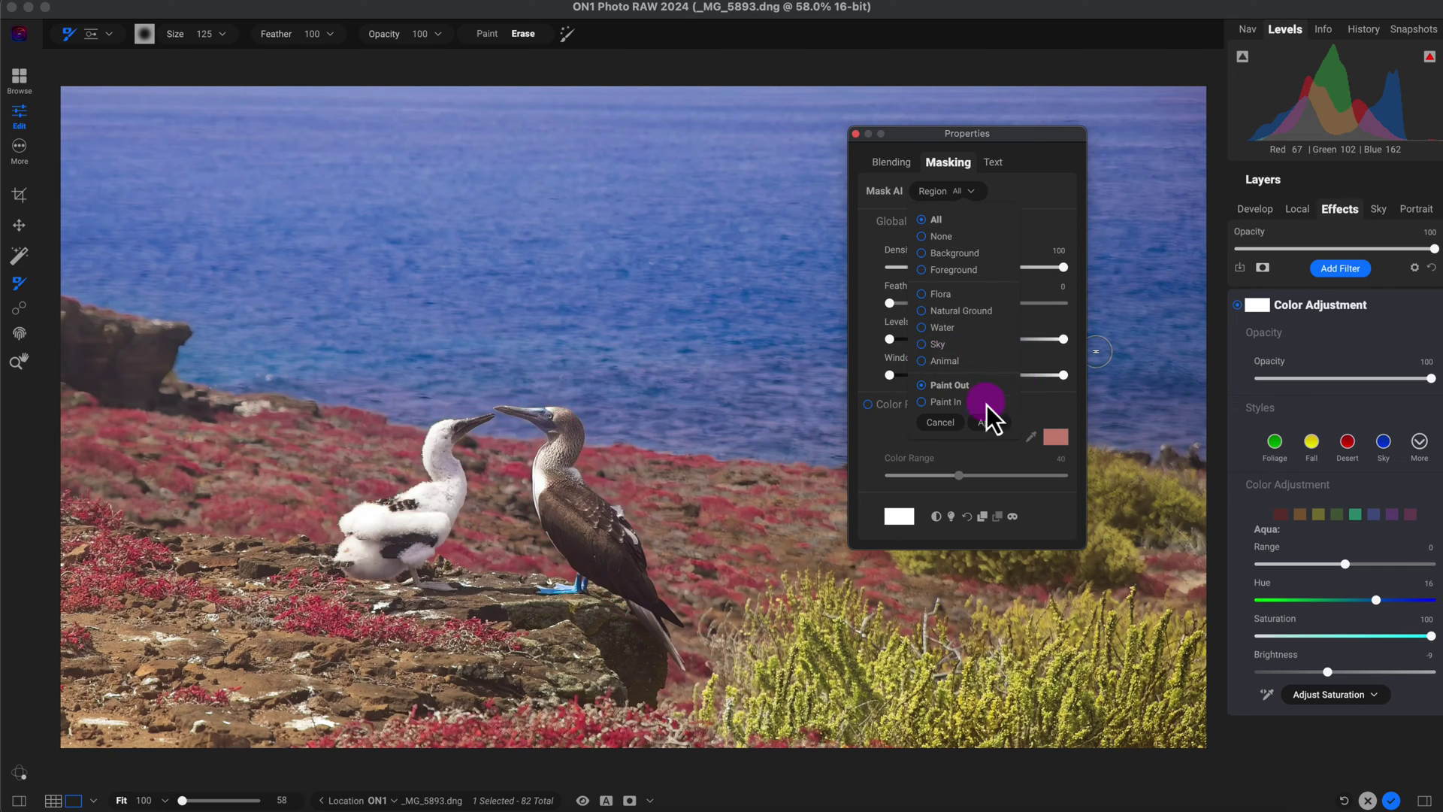
left_click(940, 422)
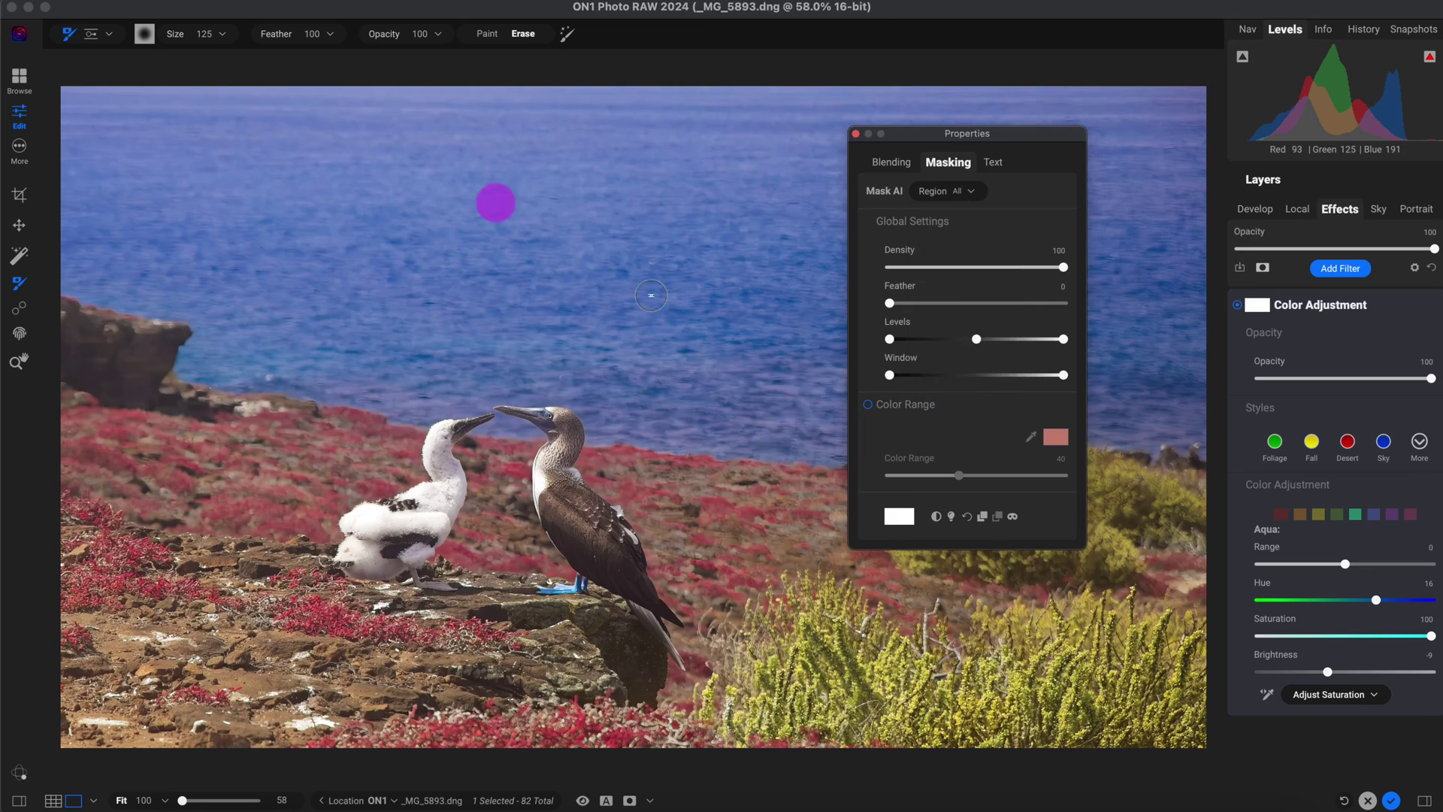
Step: Set the masking brush to Paint mode and invert the Color Adjustment mask to hide the effect
left_click(70, 37)
left_click(102, 40)
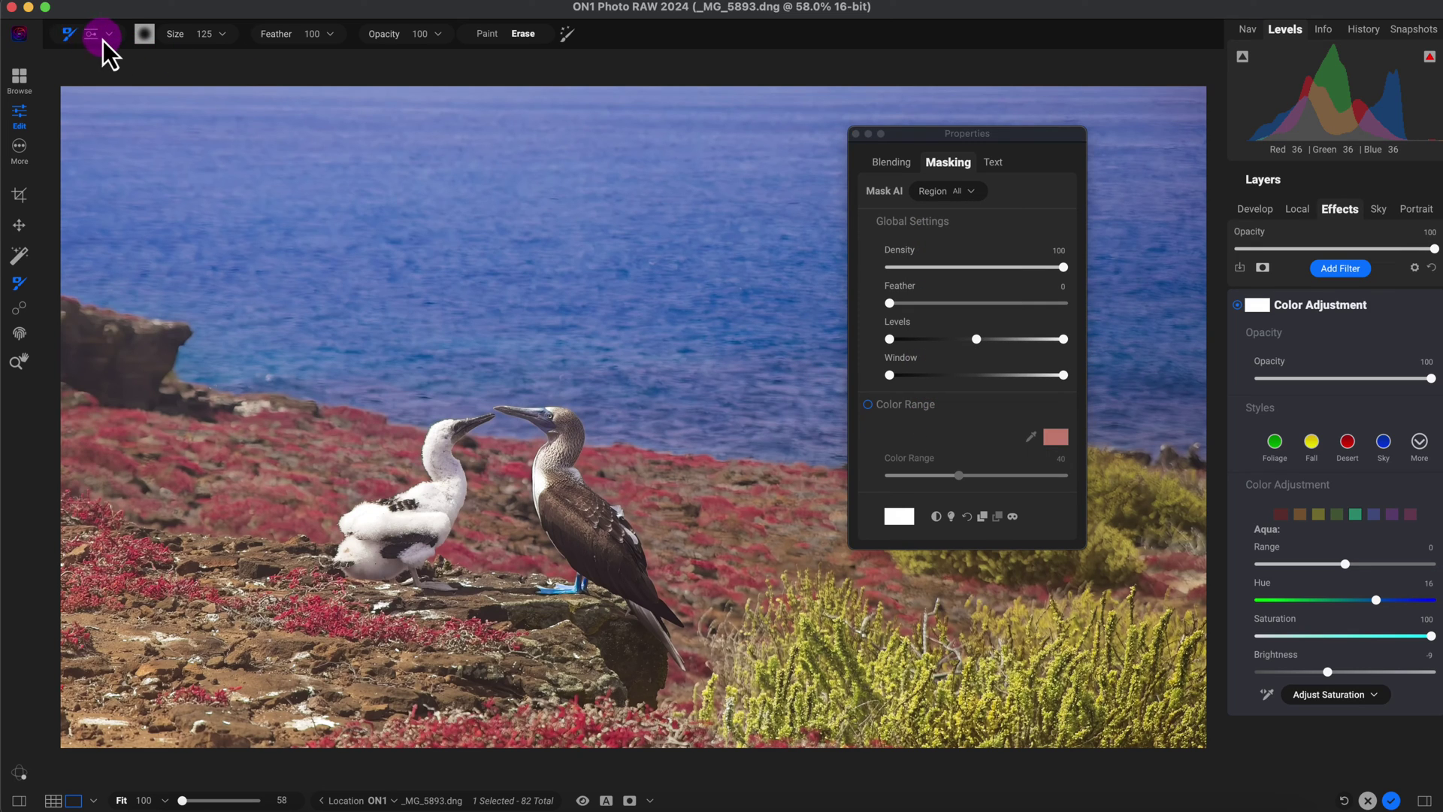
left_click(102, 51)
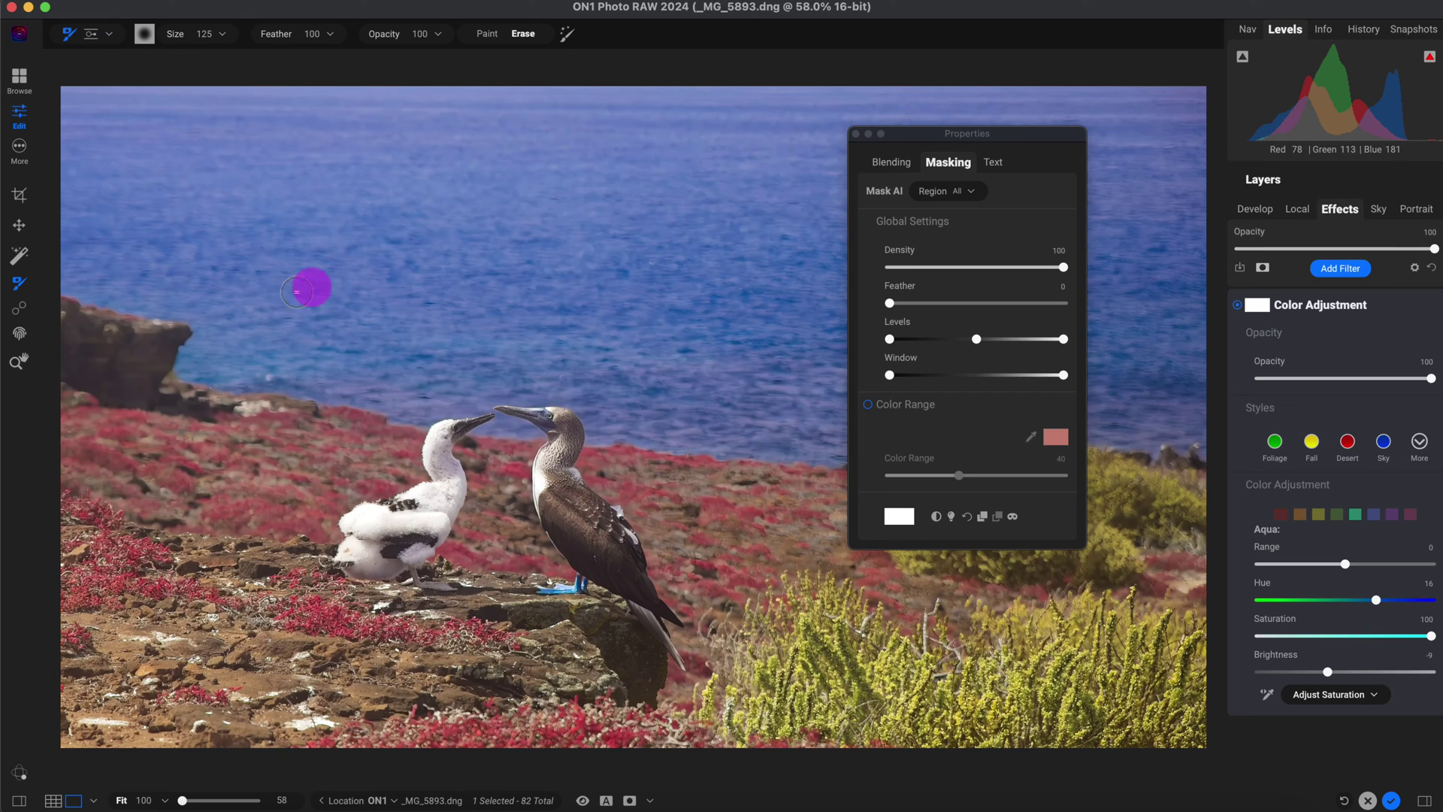
left_click(486, 34)
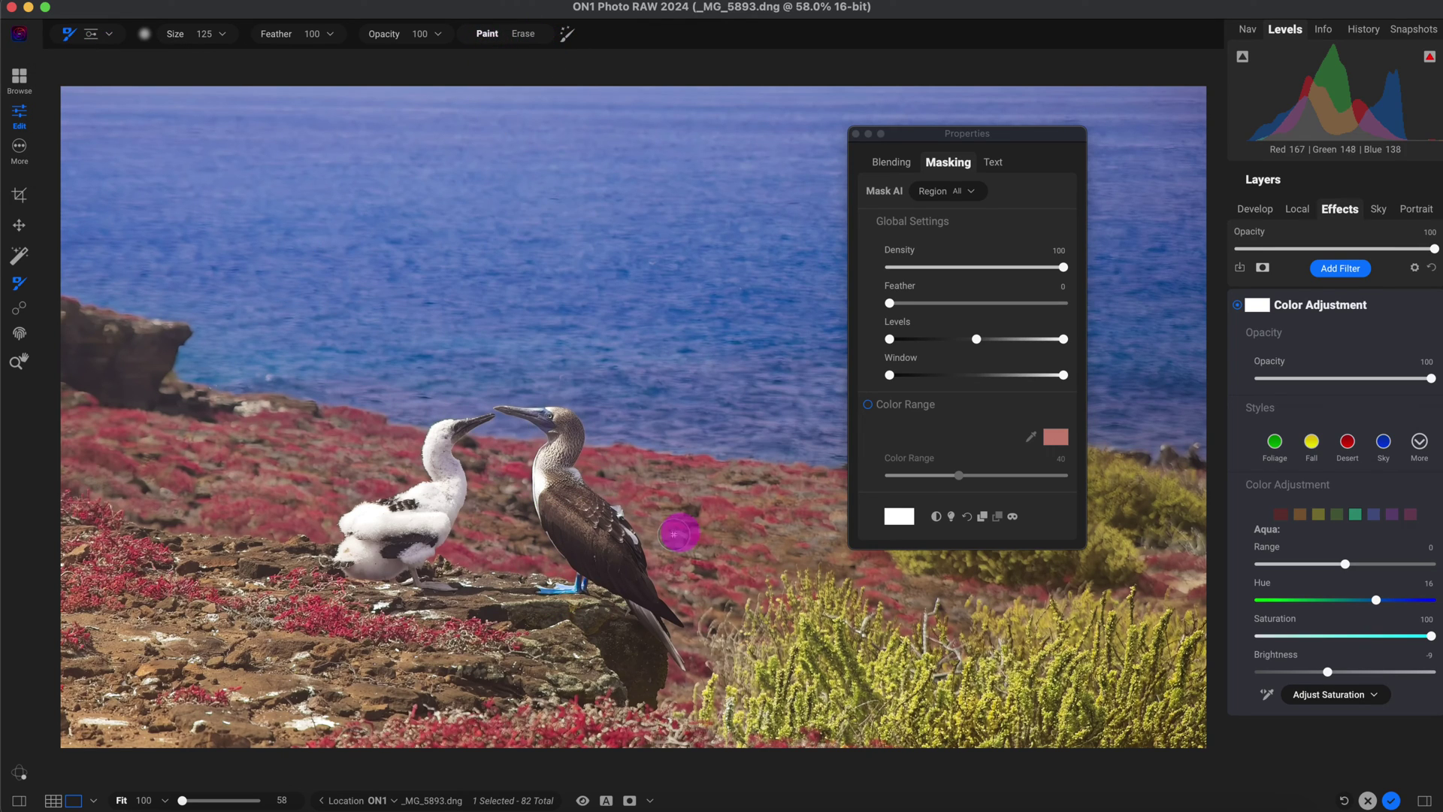
left_click(936, 517)
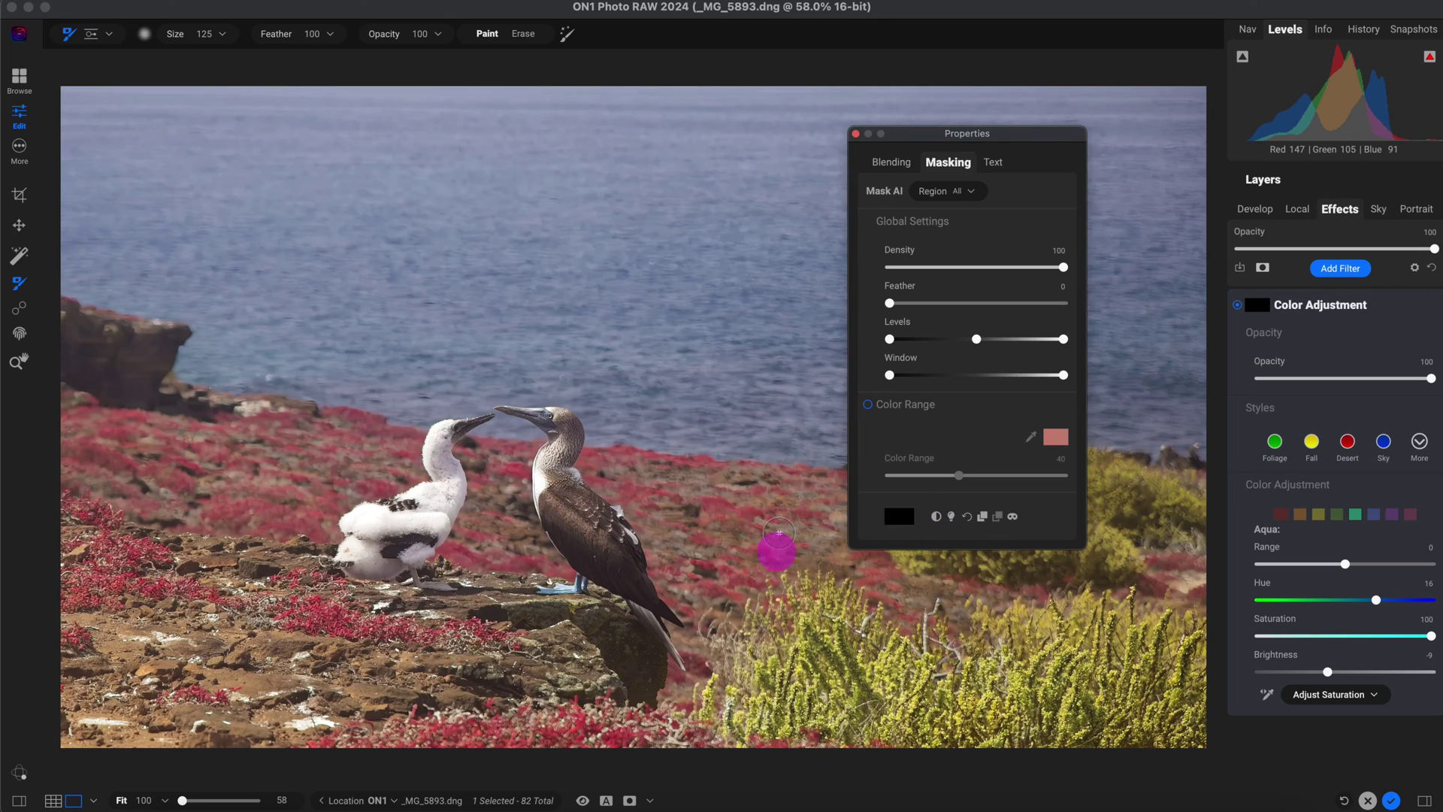
Step: Paint the Color Adjustment effect onto the bird's blue feet and compare the photo with the filter off and on
mouse_move(569, 588)
left_mouse_down()
mouse_move(551, 586)
mouse_move(589, 596)
left_mouse_up()
key("alt")
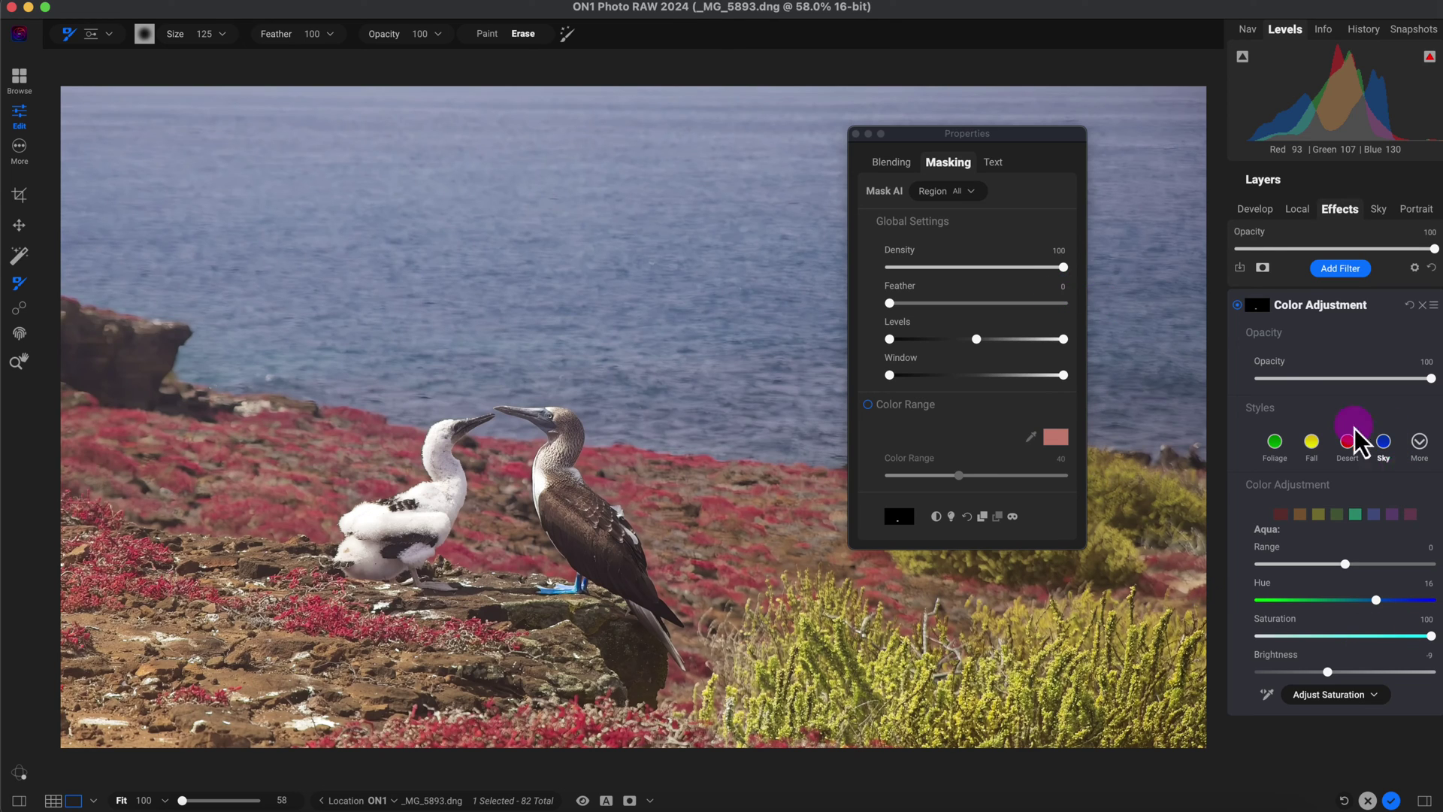
left_click(1237, 304)
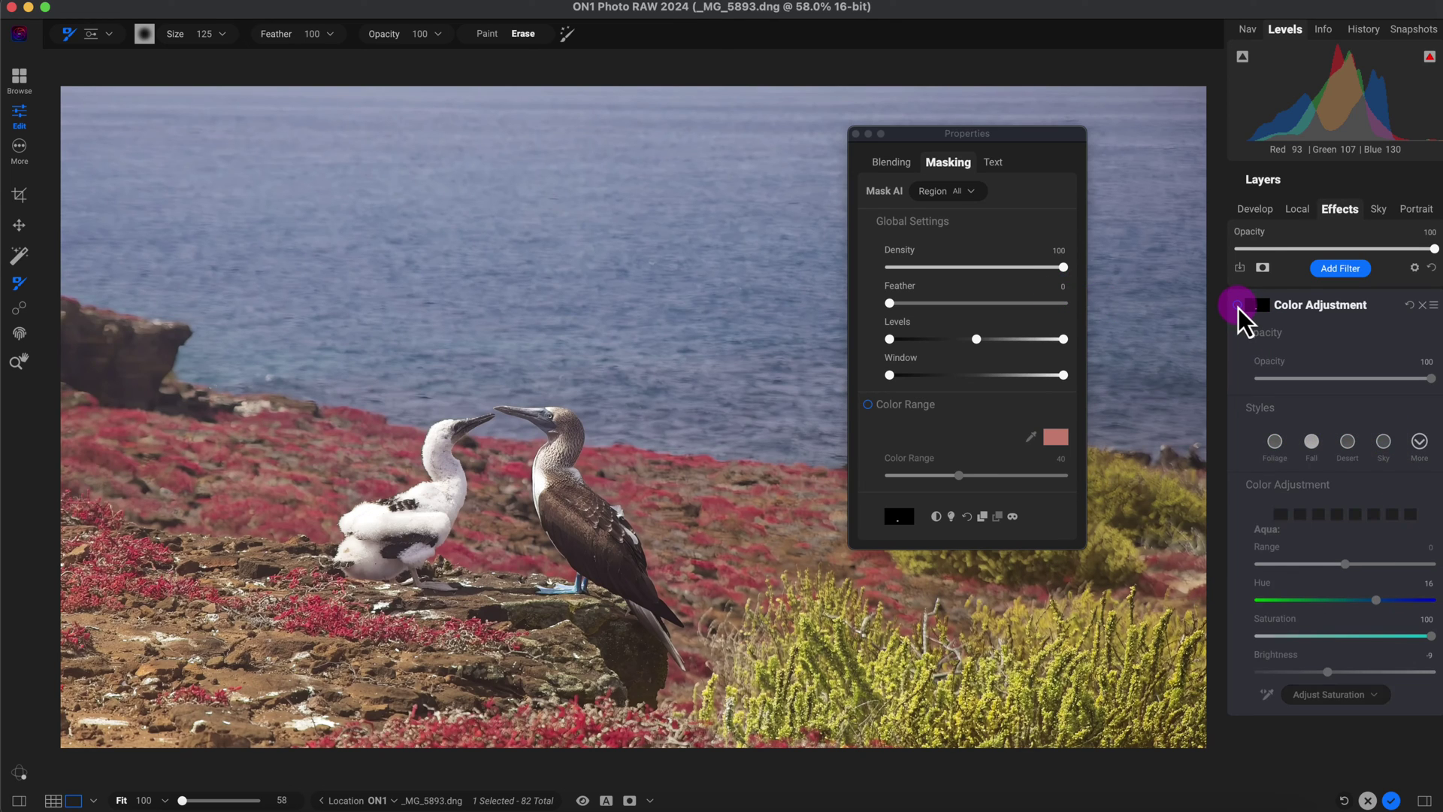
left_click(1237, 304)
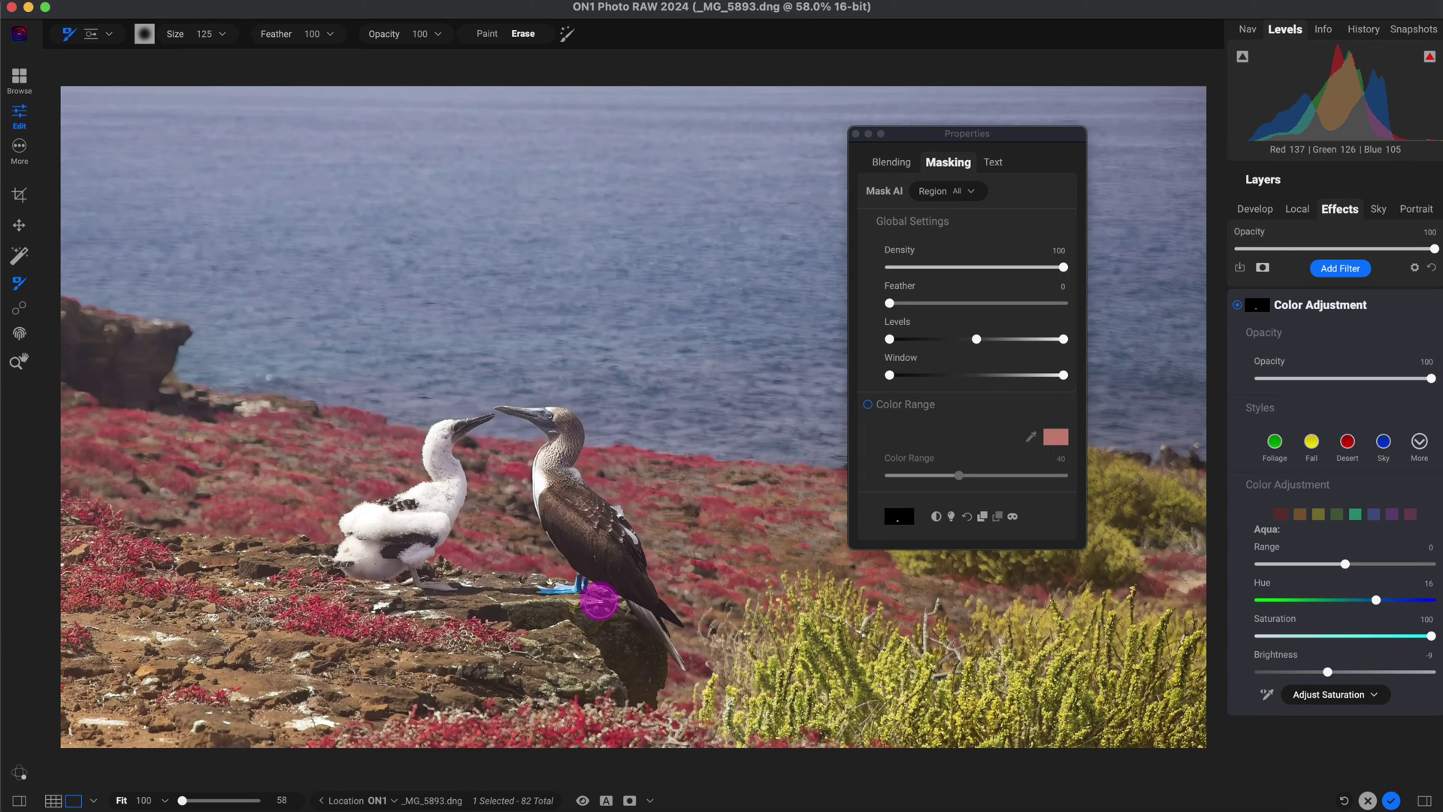
Step: Zoom to 100% on the bird's feet and compare them with the Color Adjustment filter off and on
key("z")
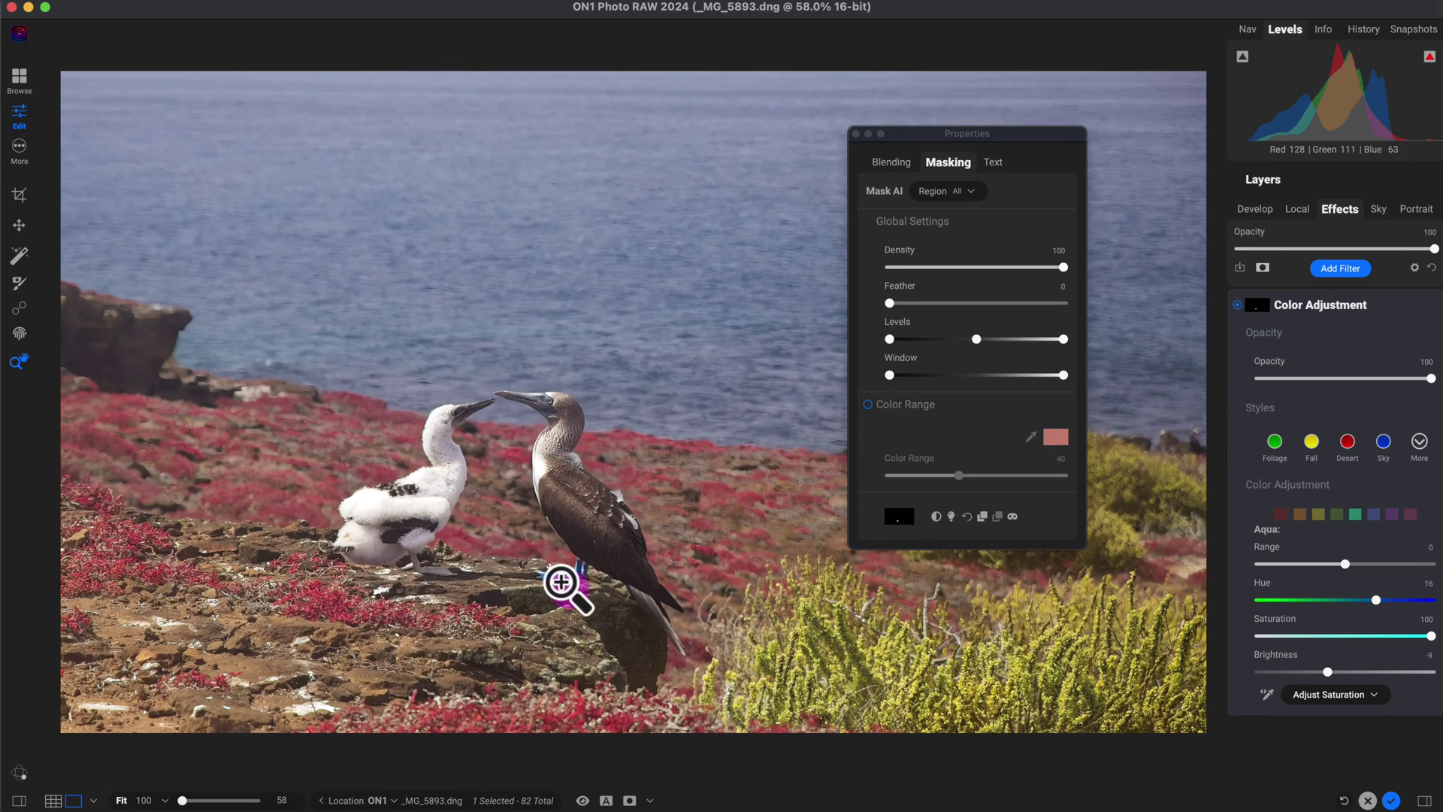
left_click(569, 565)
left_click_drag(280, 799, 192, 800)
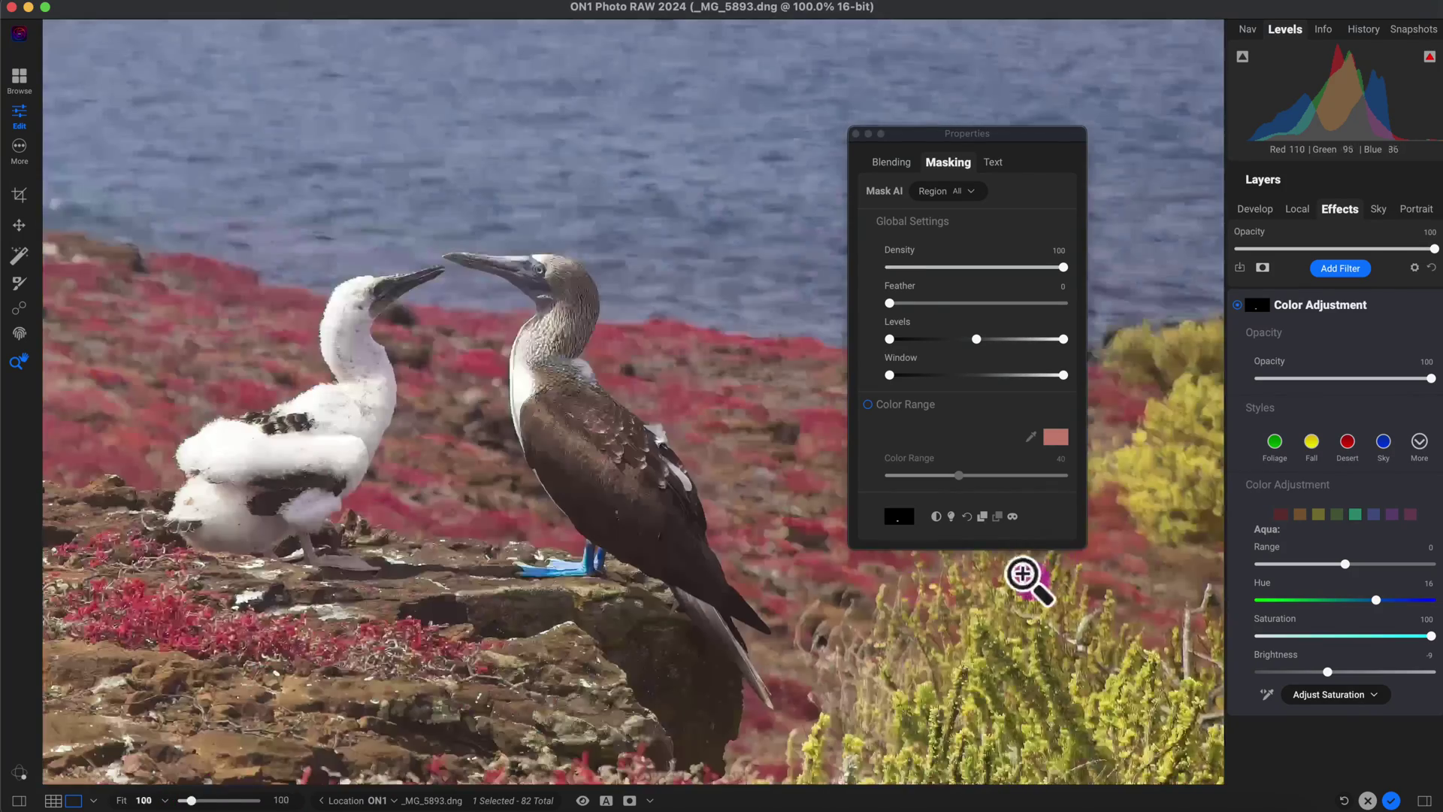
left_click(1239, 306)
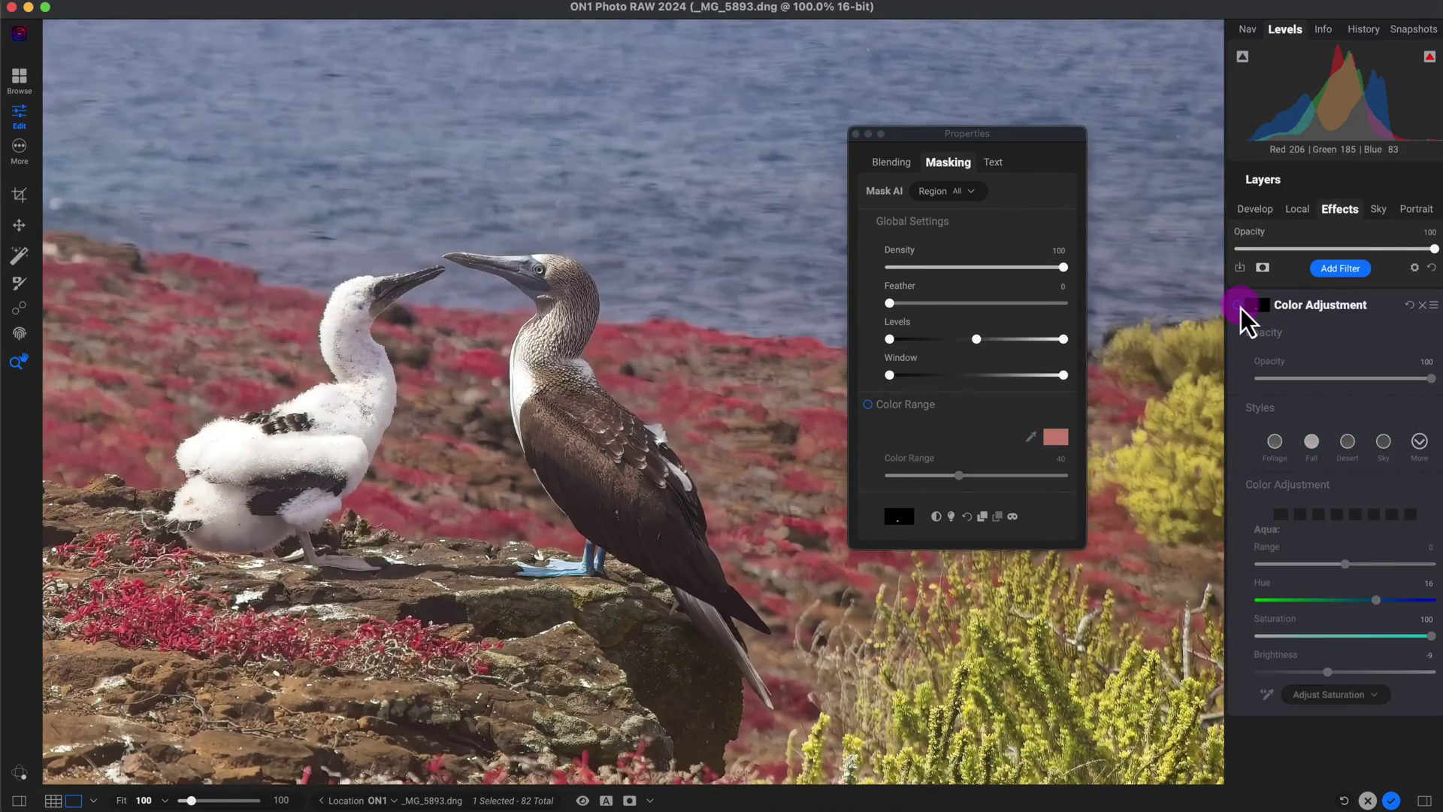
left_click(1239, 306)
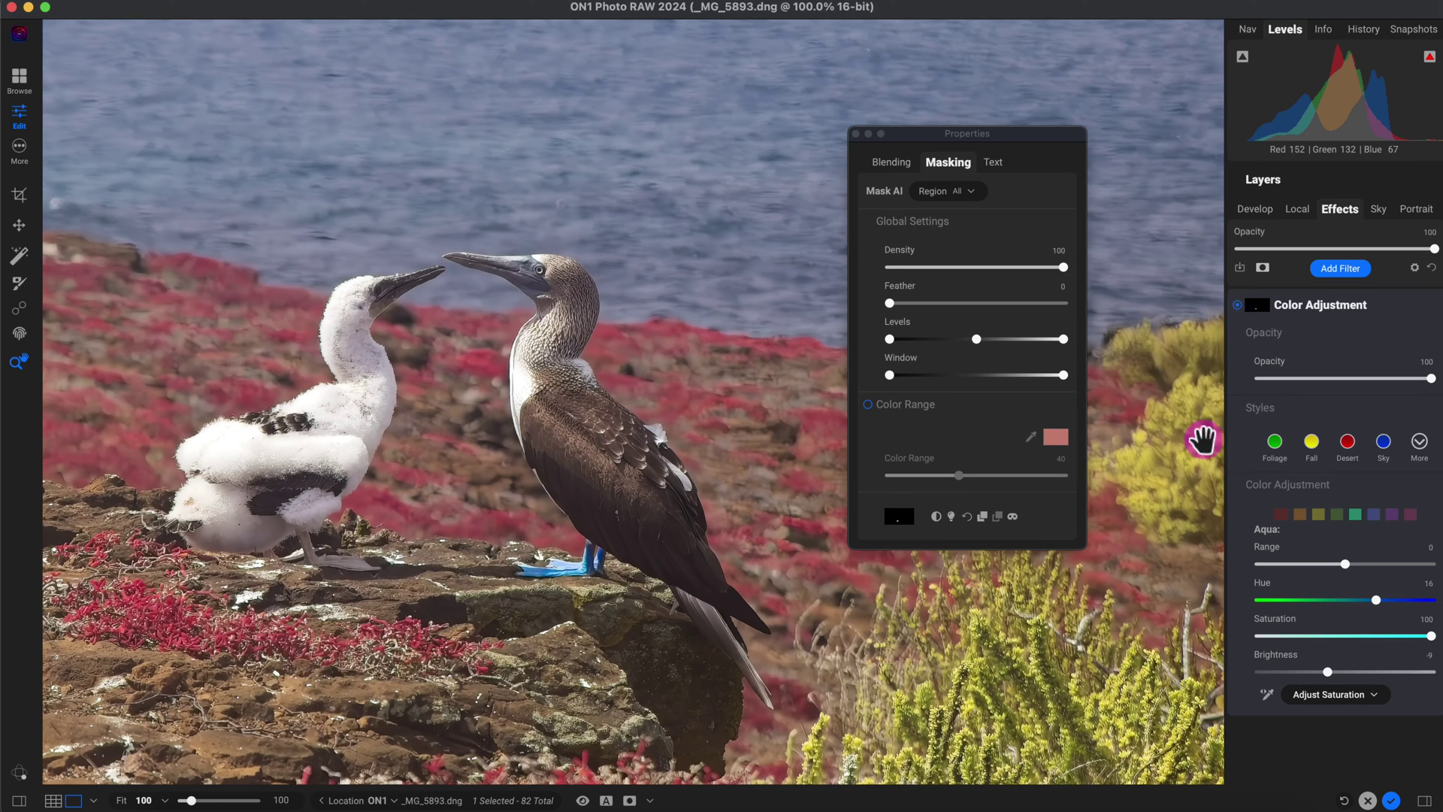
Step: Close the mask properties window and fit the whole bird photo in the view
left_click(1339, 346)
left_click(746, 272)
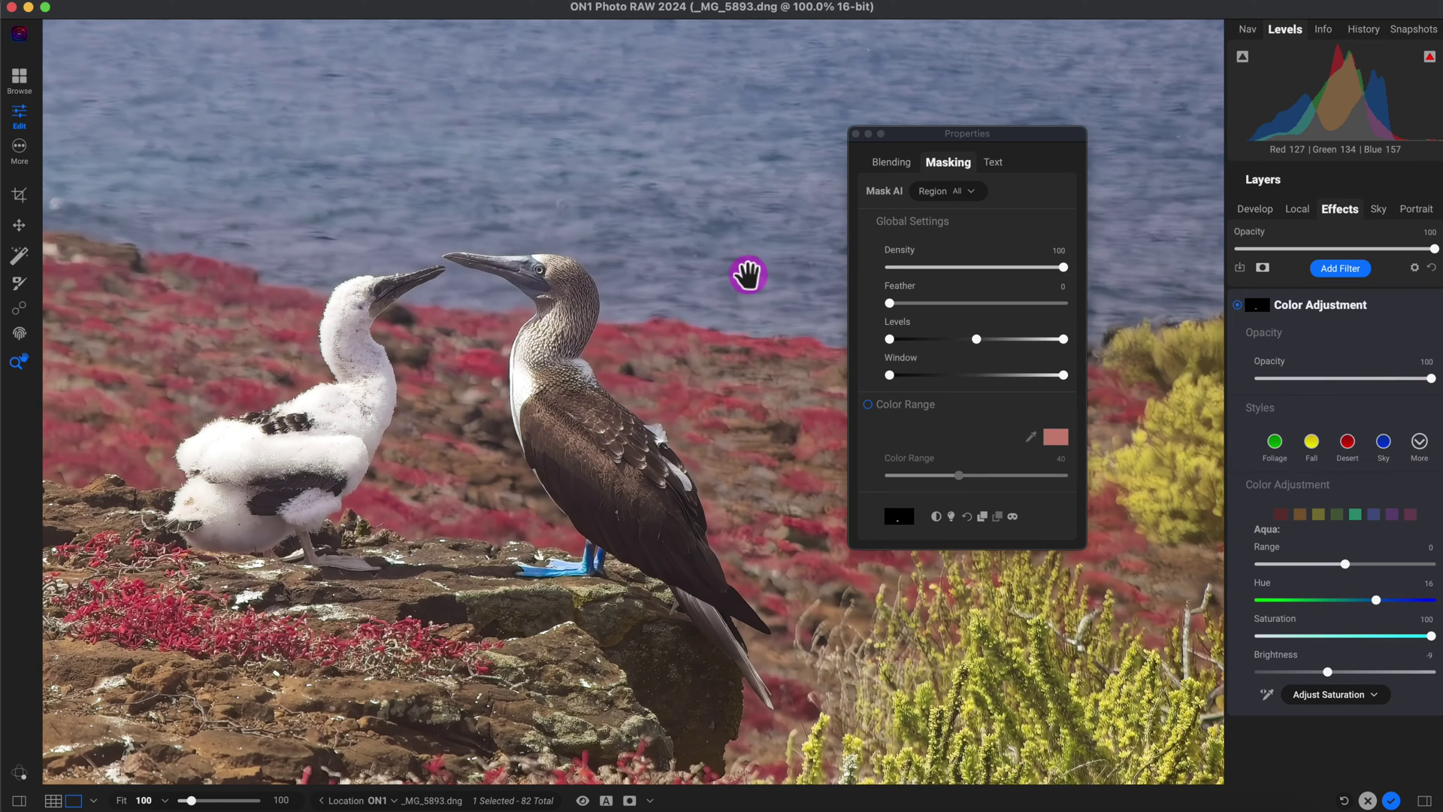
left_click(883, 135)
left_click(856, 133)
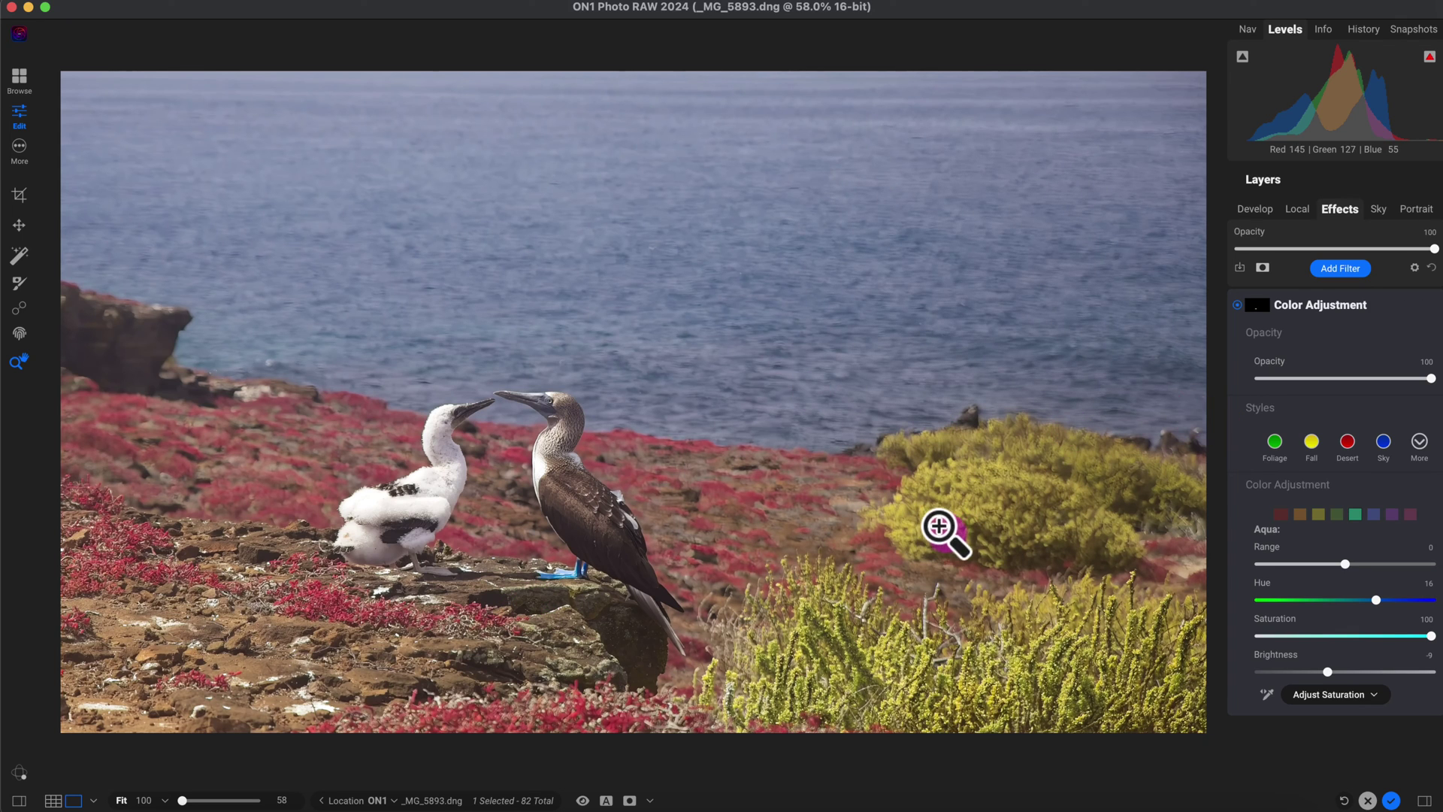
Step: Add a second Color Adjustment filter to the bird photo and apply its Foliage style
left_click(1233, 425)
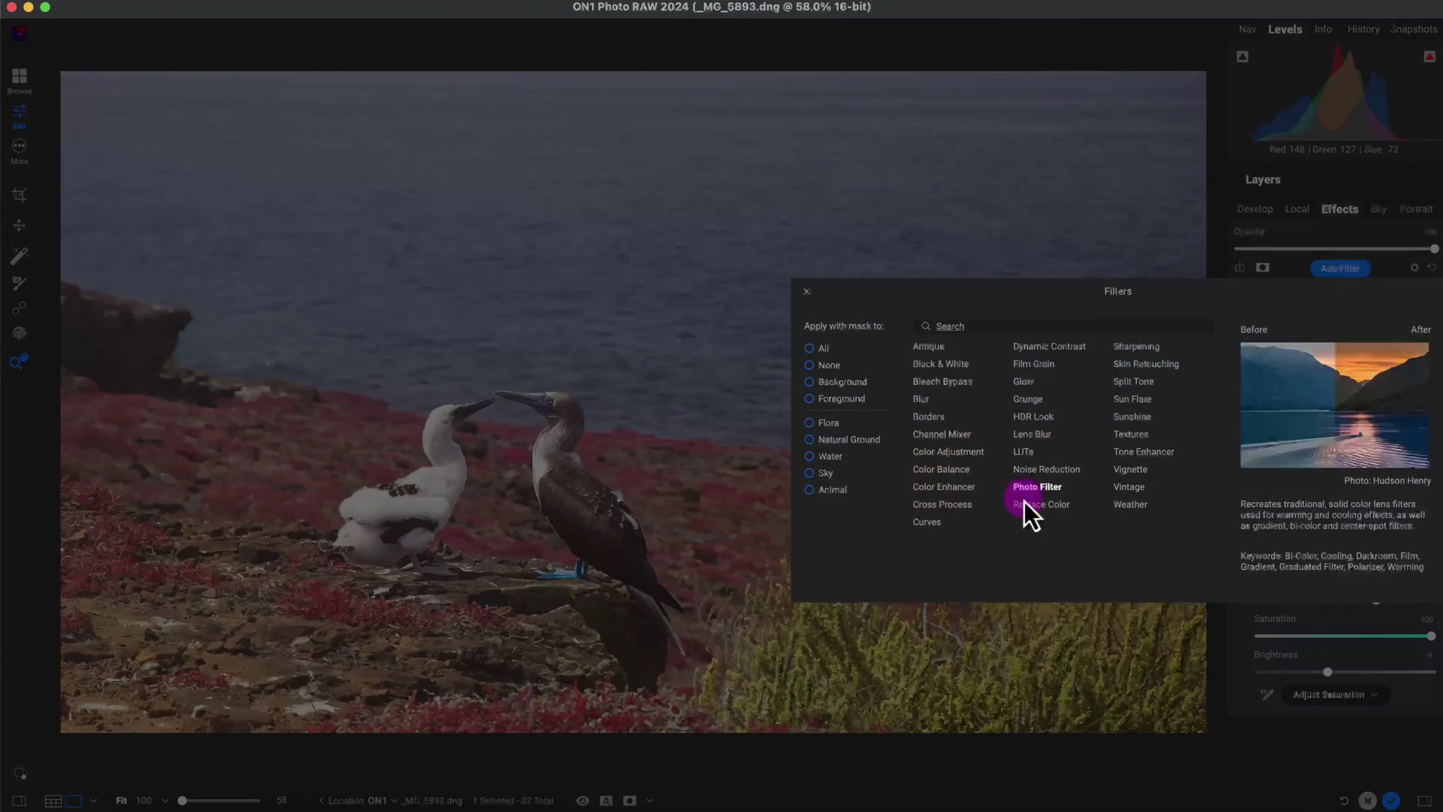
left_click(962, 454)
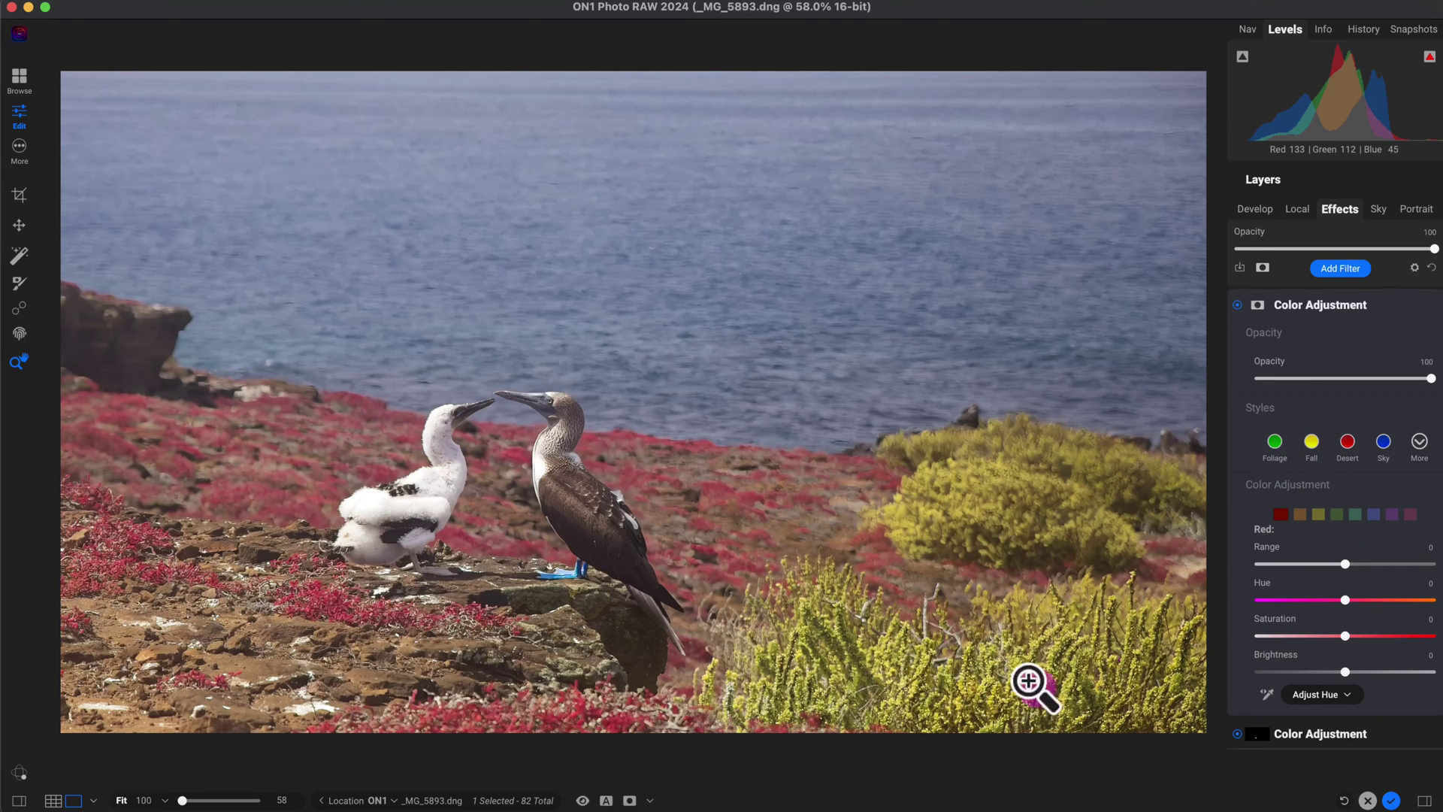
left_click(1293, 536)
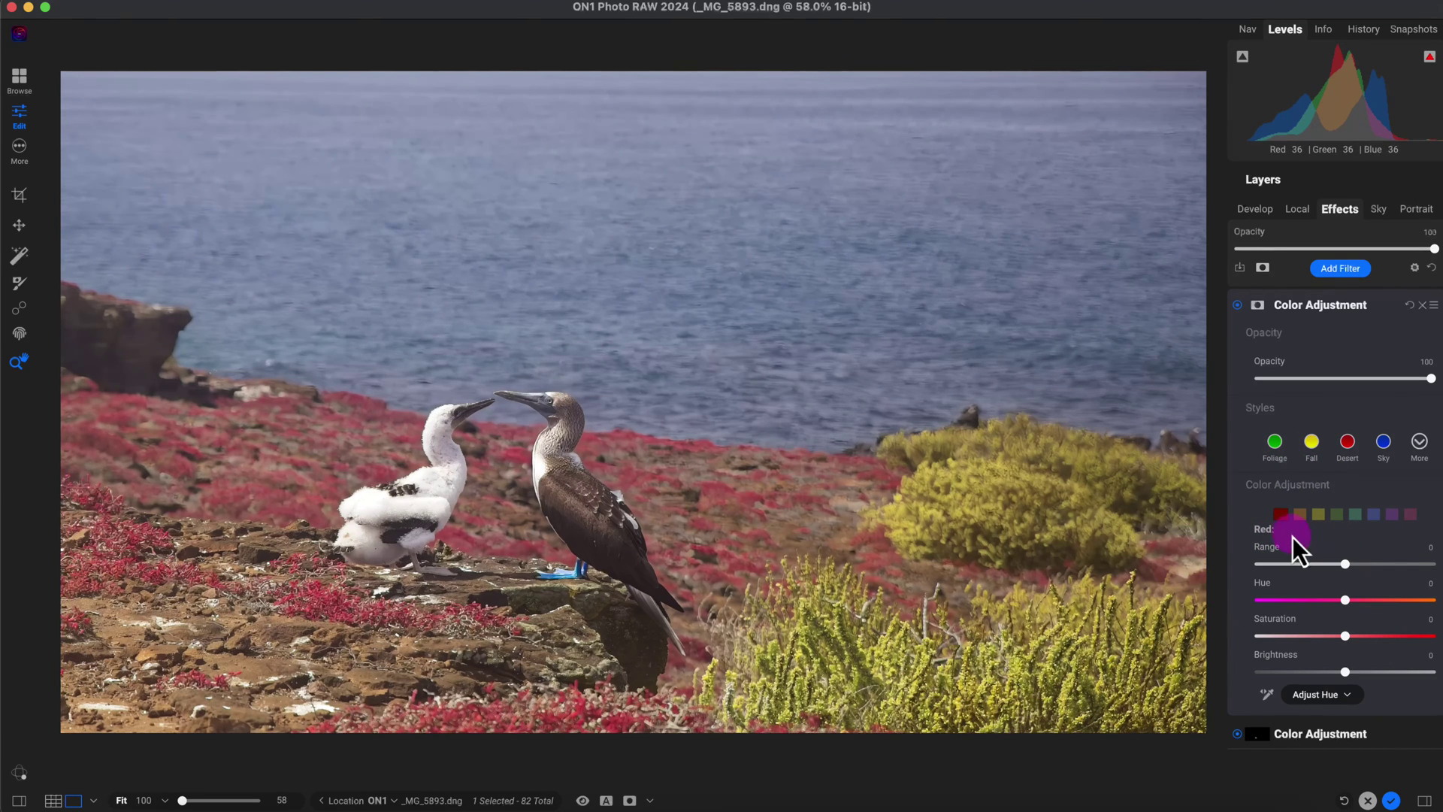
left_click(1281, 445)
left_click(1281, 445)
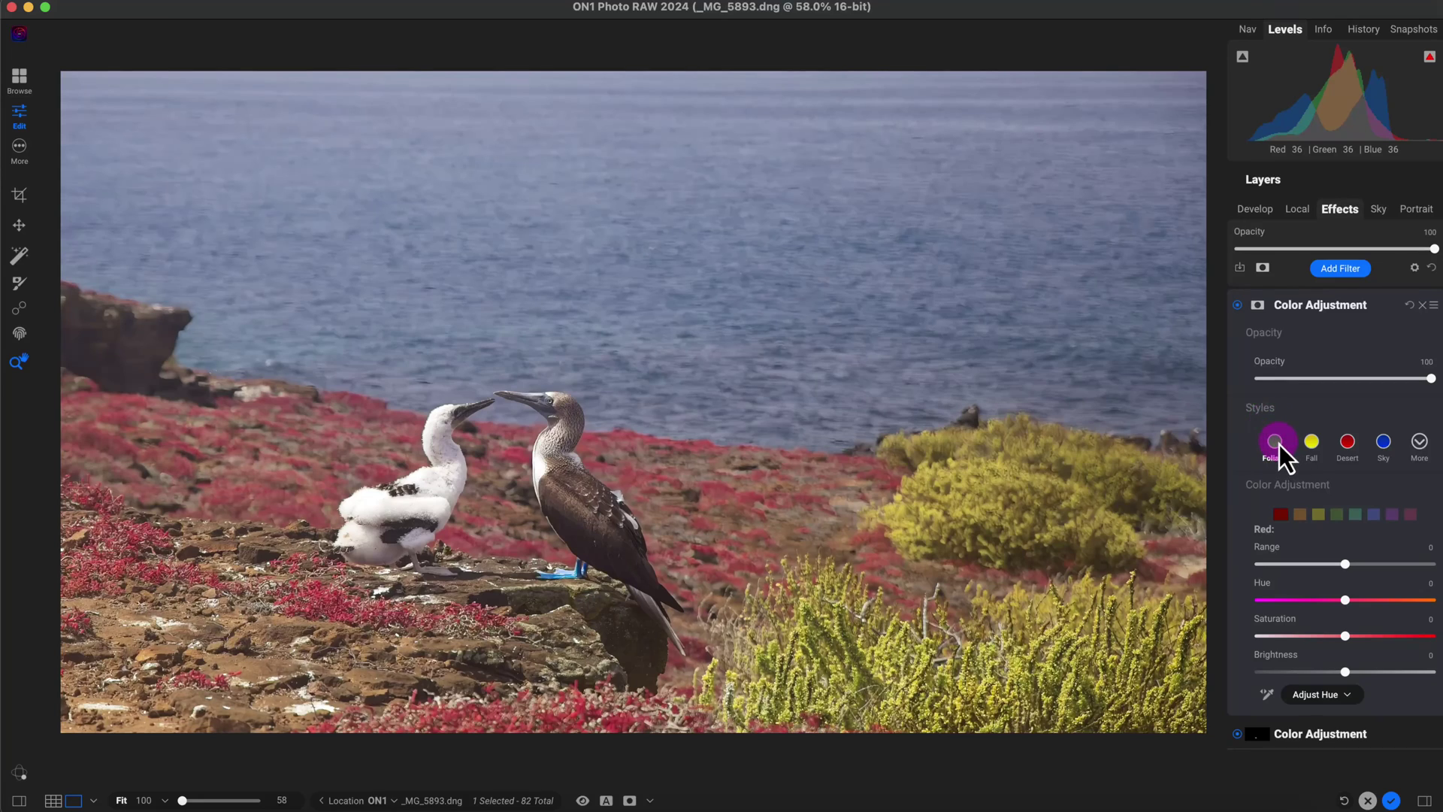
Step: Review the Foliage style's yellow and green adjustments and set the yellow color's Range to 0
left_click(1320, 516)
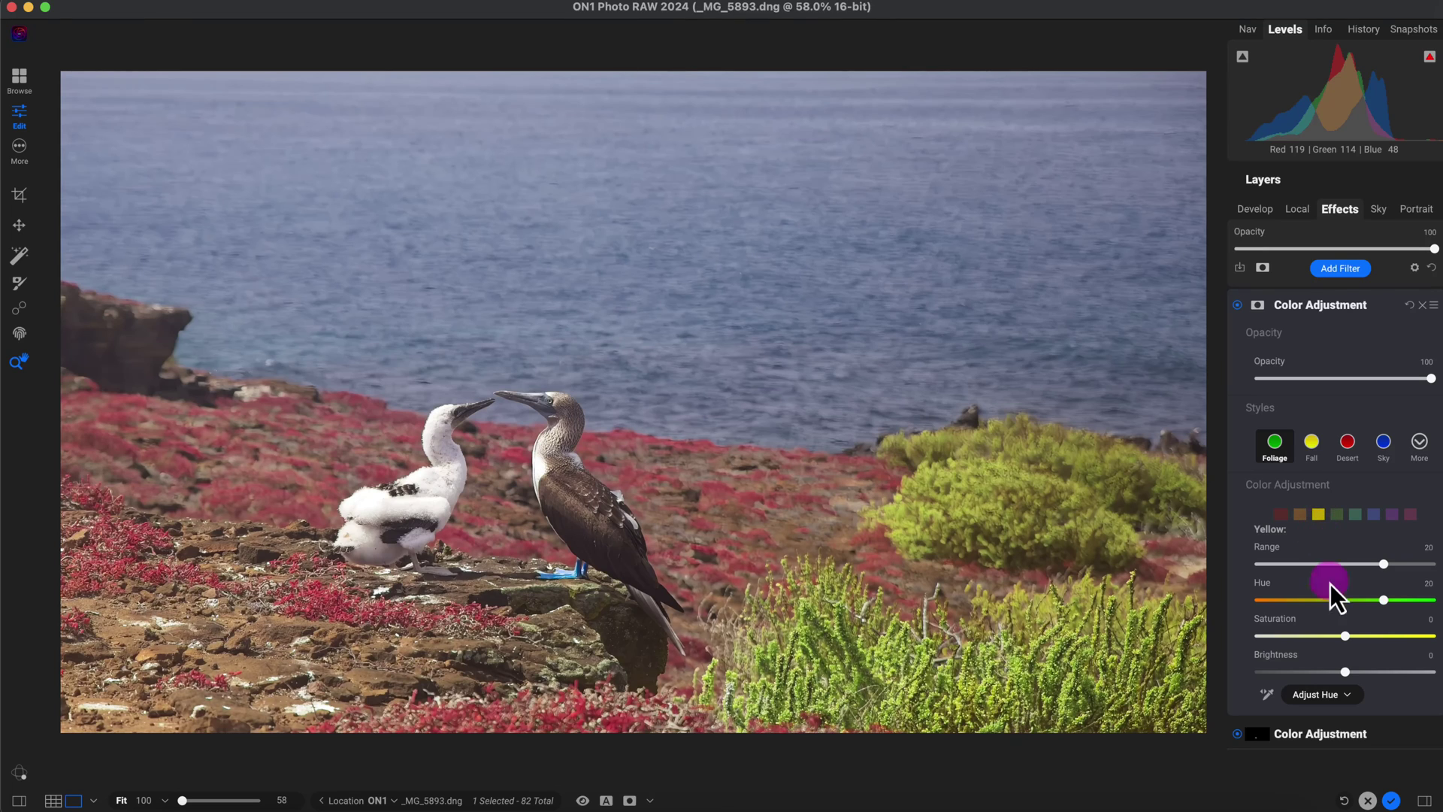
left_click(1385, 599)
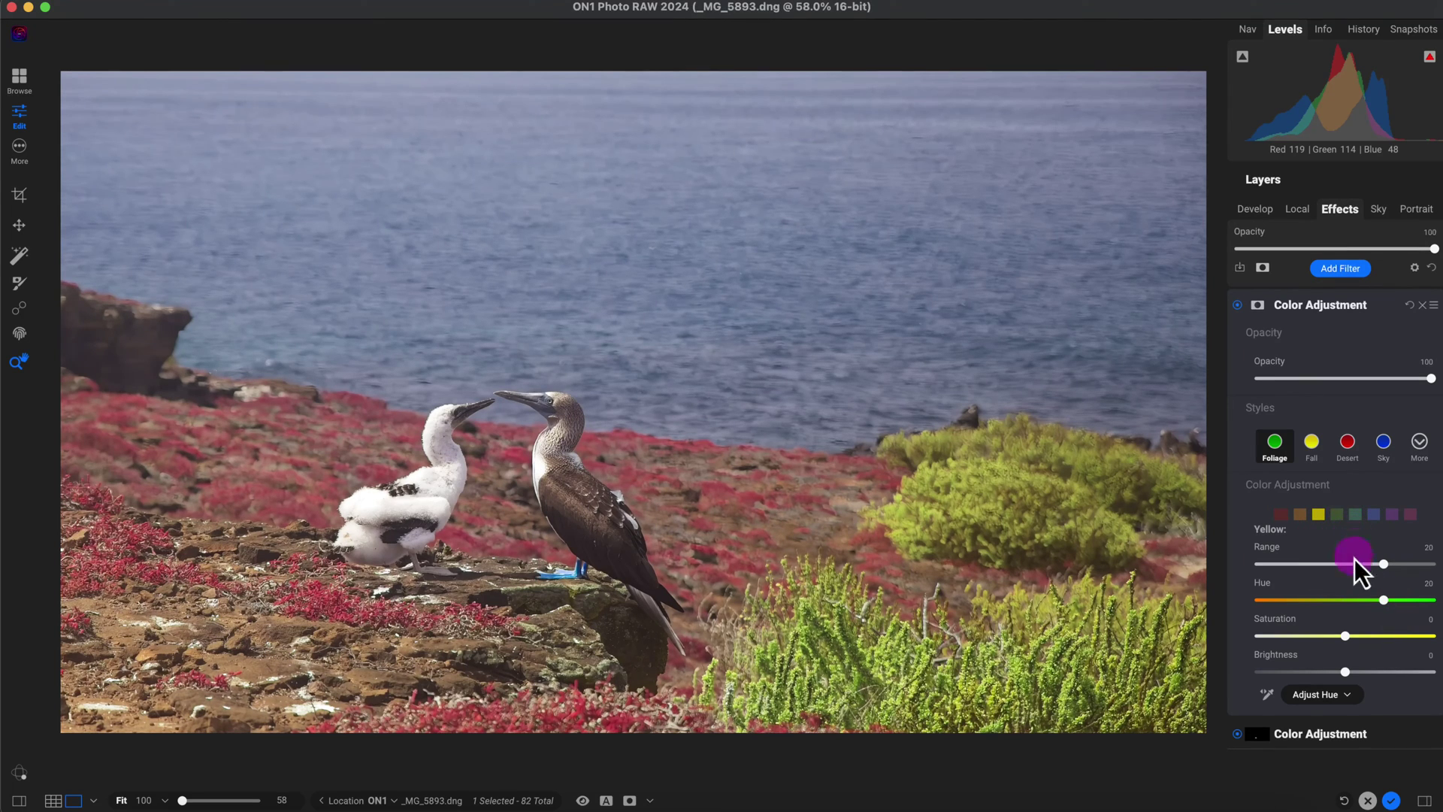
left_click(1339, 517)
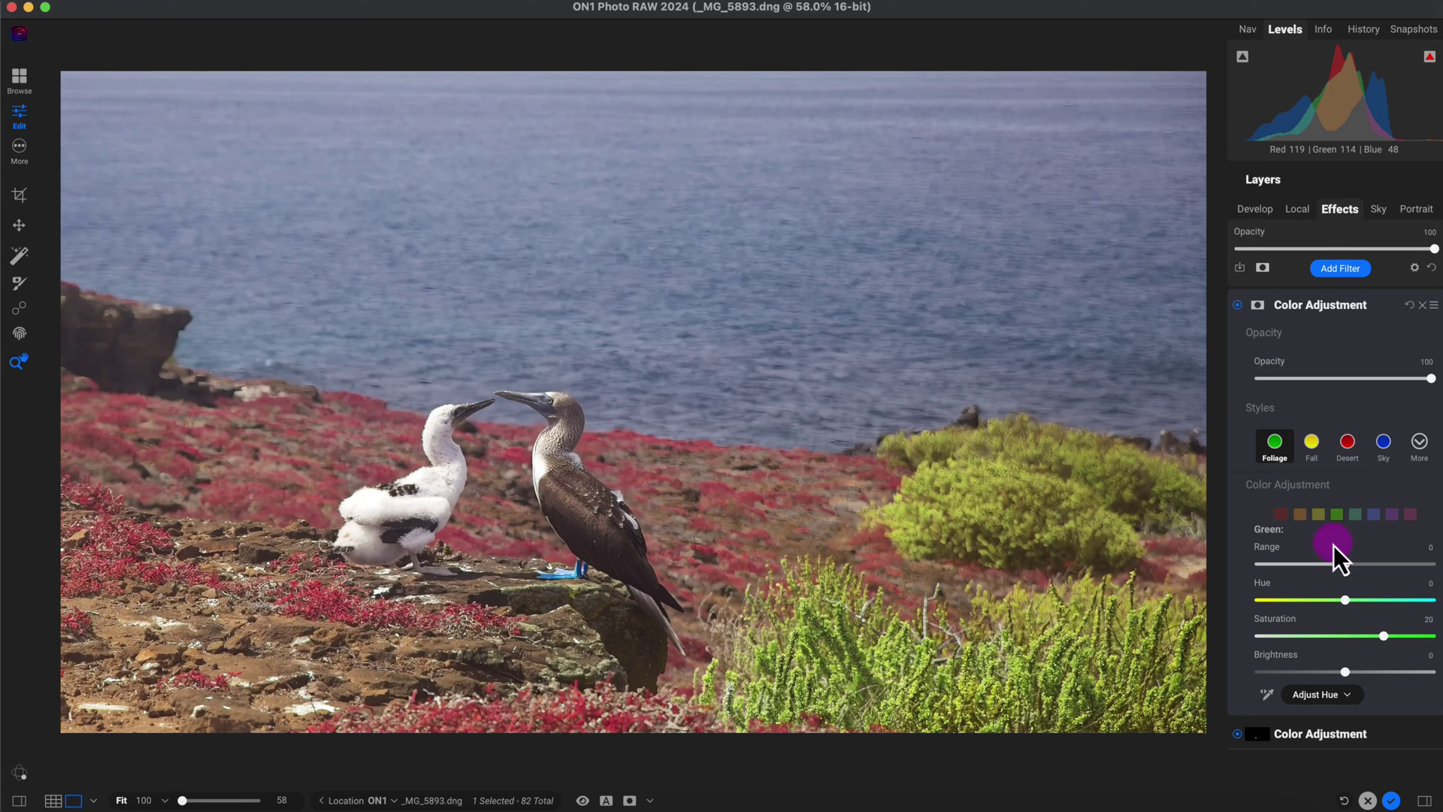
left_click(1318, 514)
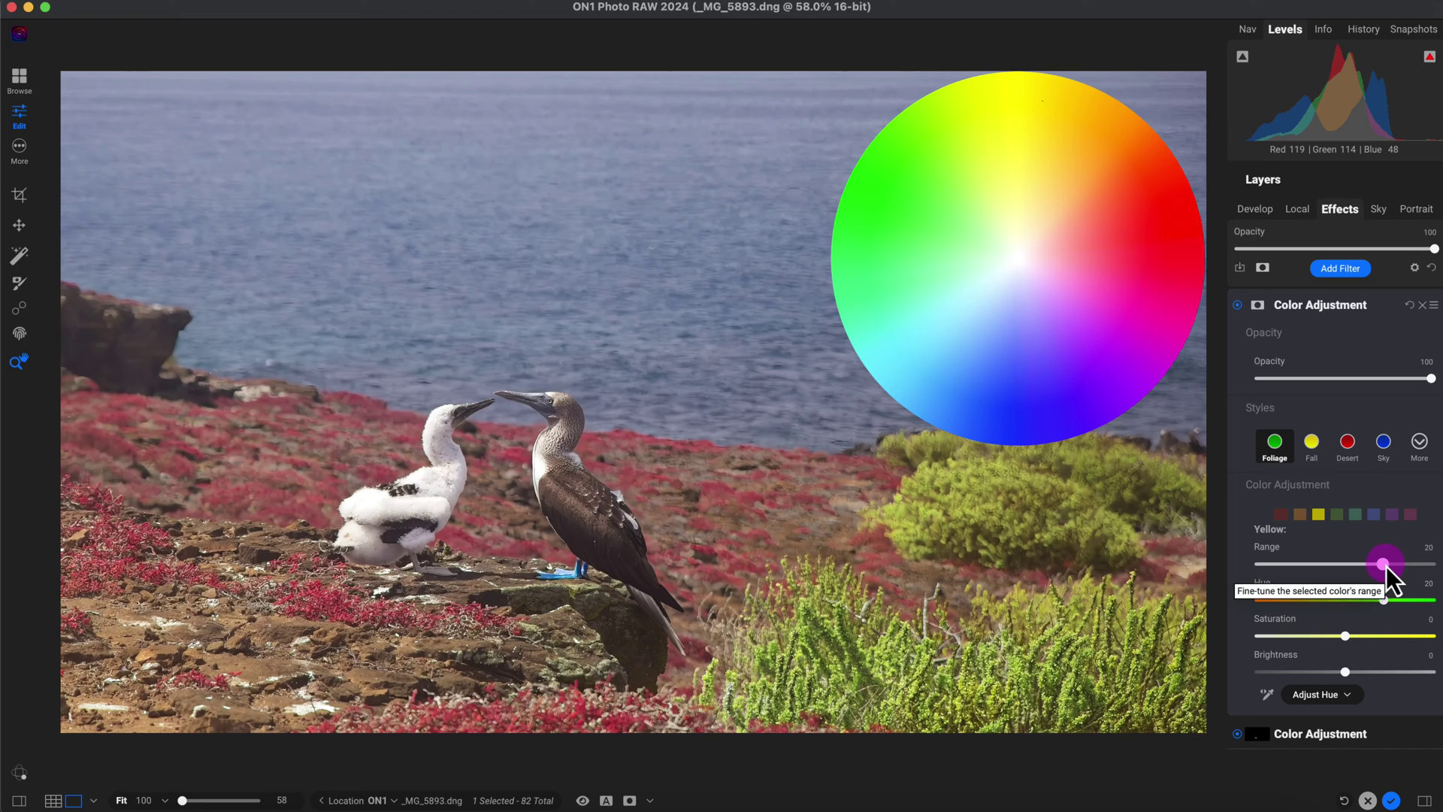
mouse_move(1386, 566)
left_mouse_down()
mouse_move(1432, 570)
mouse_move(1414, 565)
left_mouse_up()
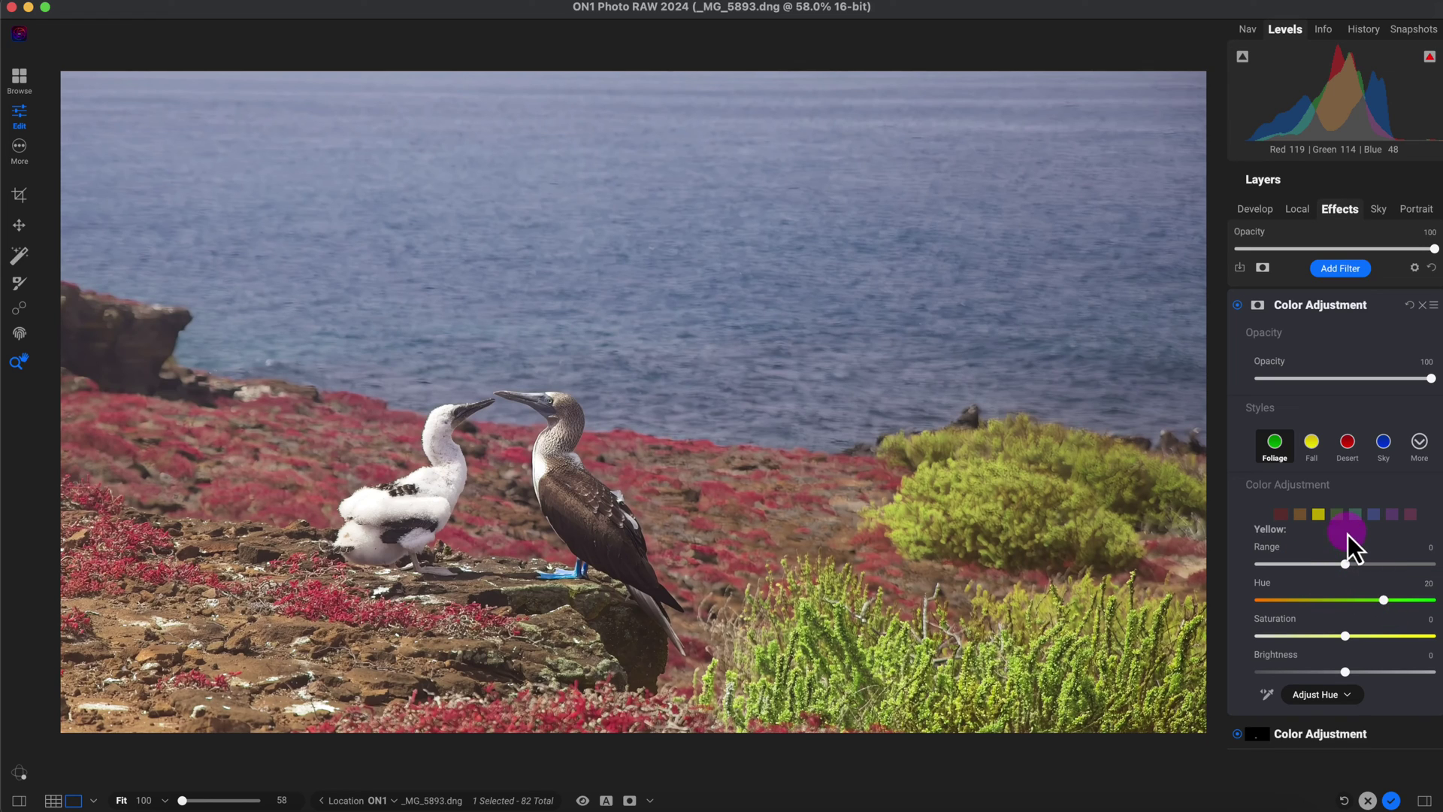
Step: For the green color, set the saturation to 100 and the Range to -85, and open the targeted adjustment options
left_click(1339, 517)
left_click_drag(1346, 636, 1431, 636)
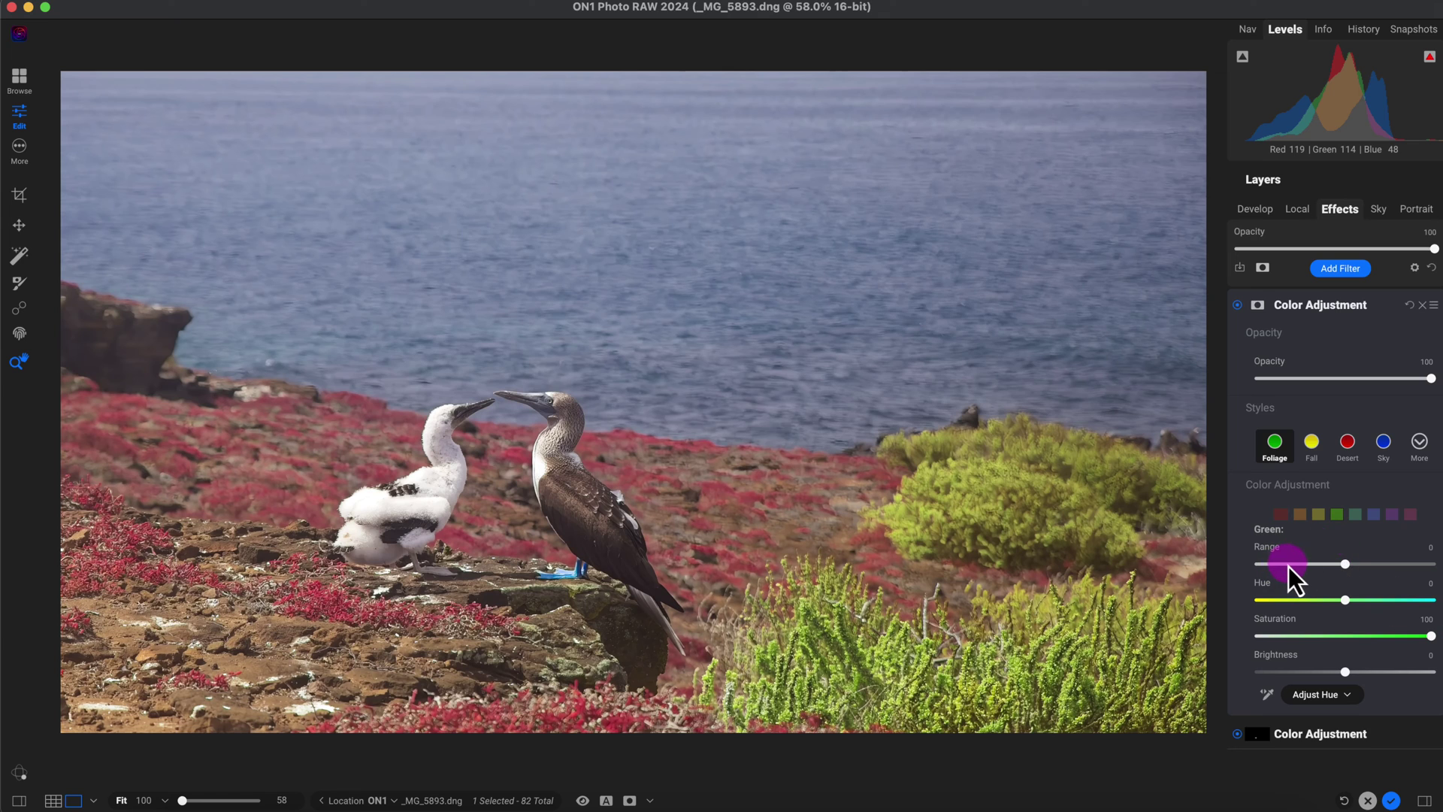
left_click_drag(1288, 566, 1236, 567)
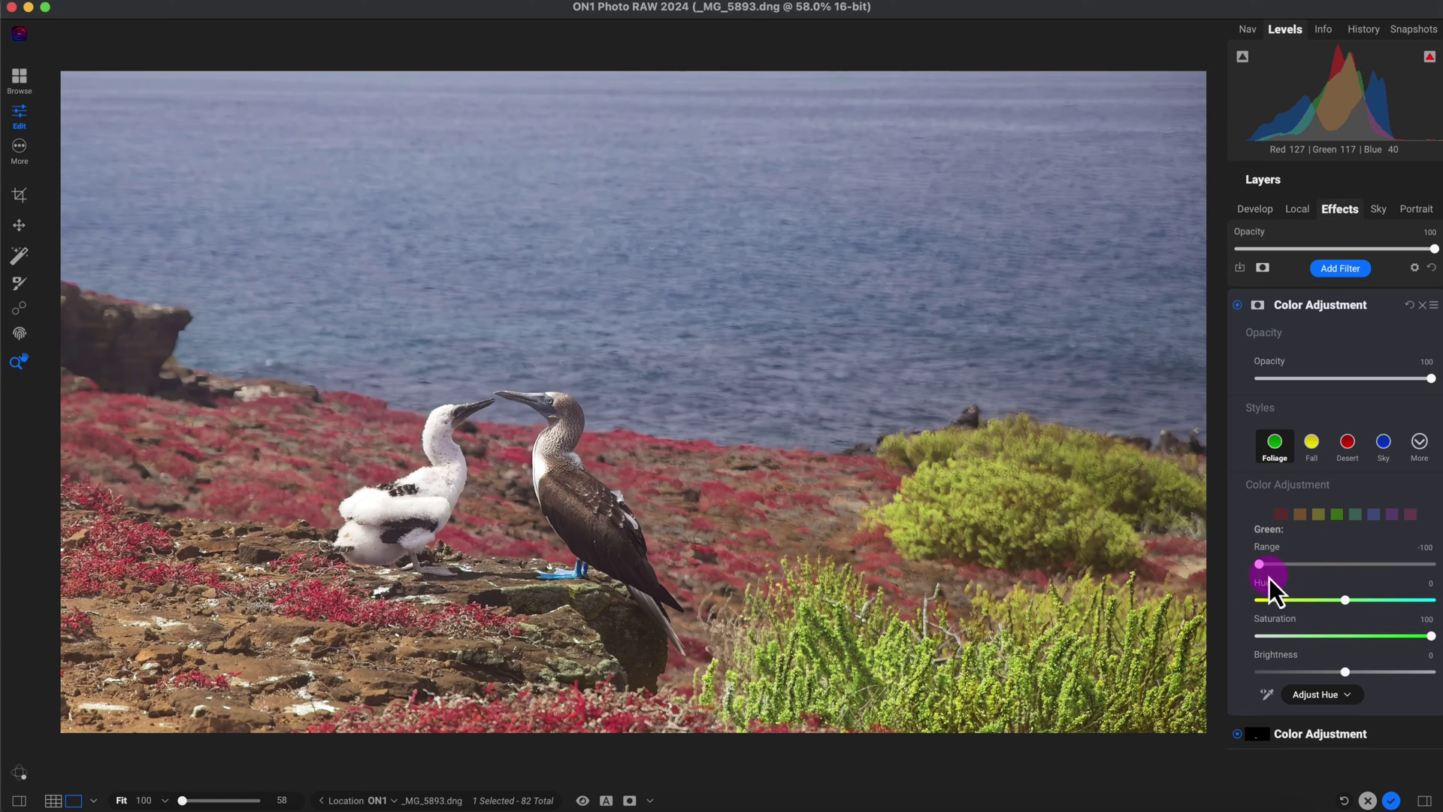
mouse_move(1260, 565)
left_mouse_down()
mouse_move(1442, 562)
mouse_move(1261, 565)
left_mouse_up()
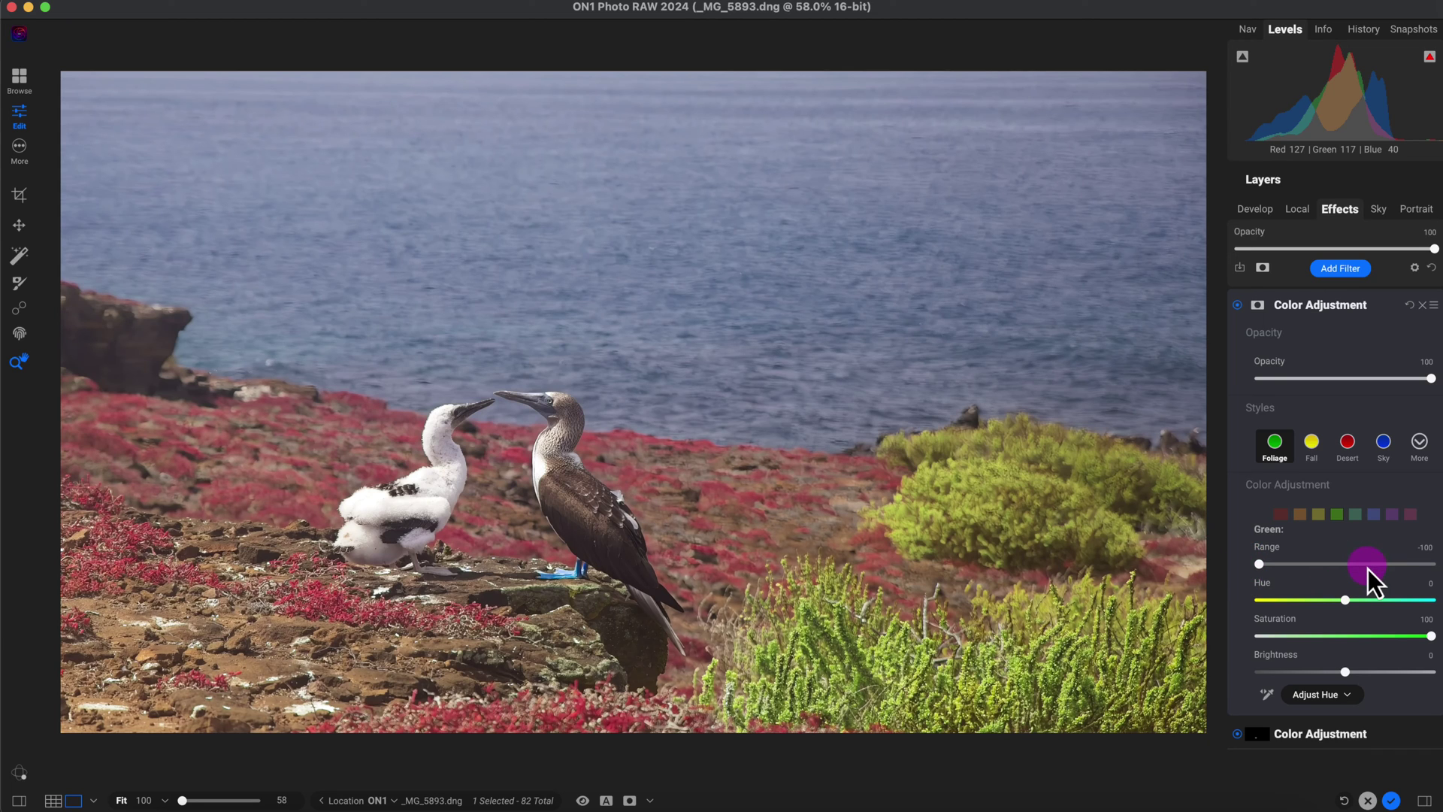
scroll(1368, 570, "up", 3)
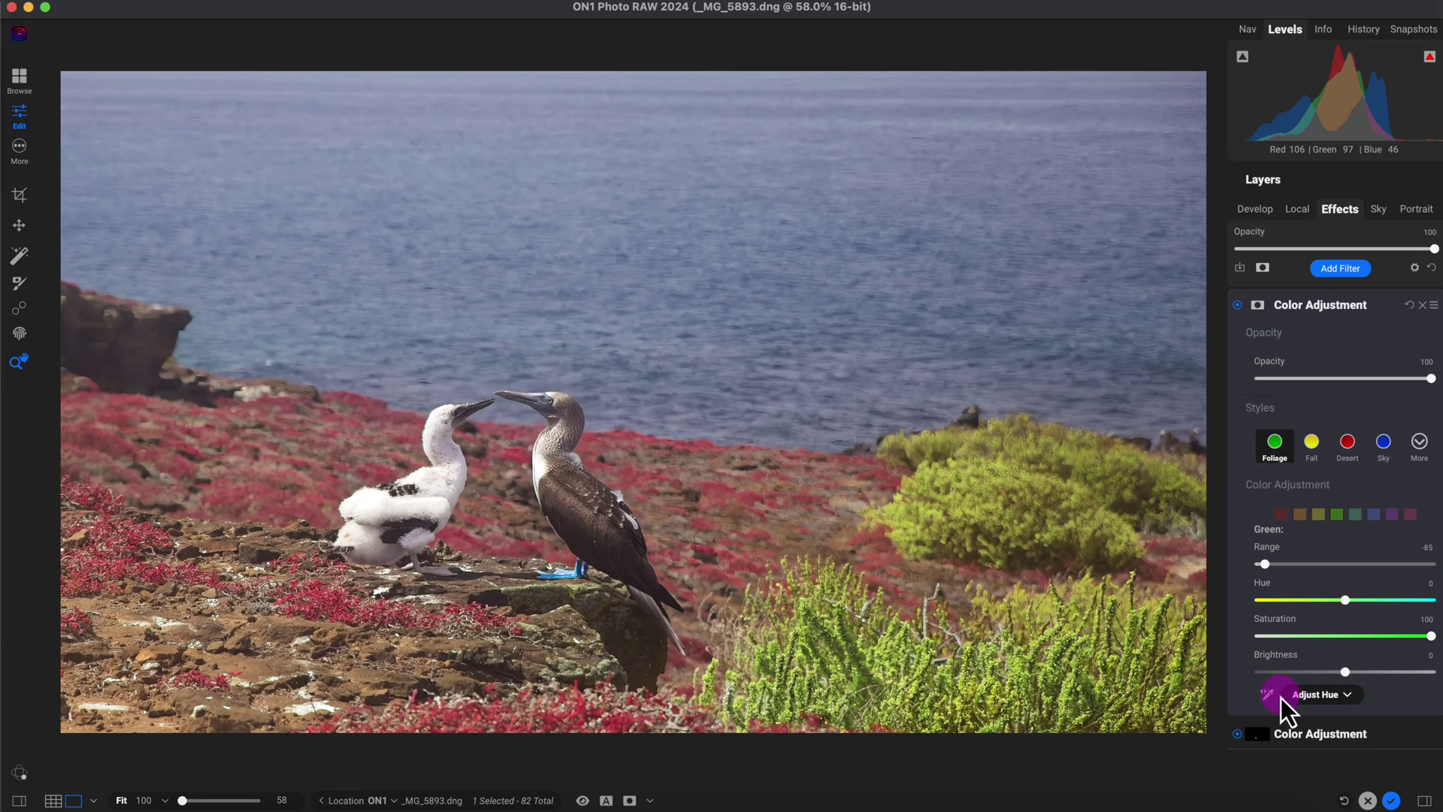
left_click(1325, 695)
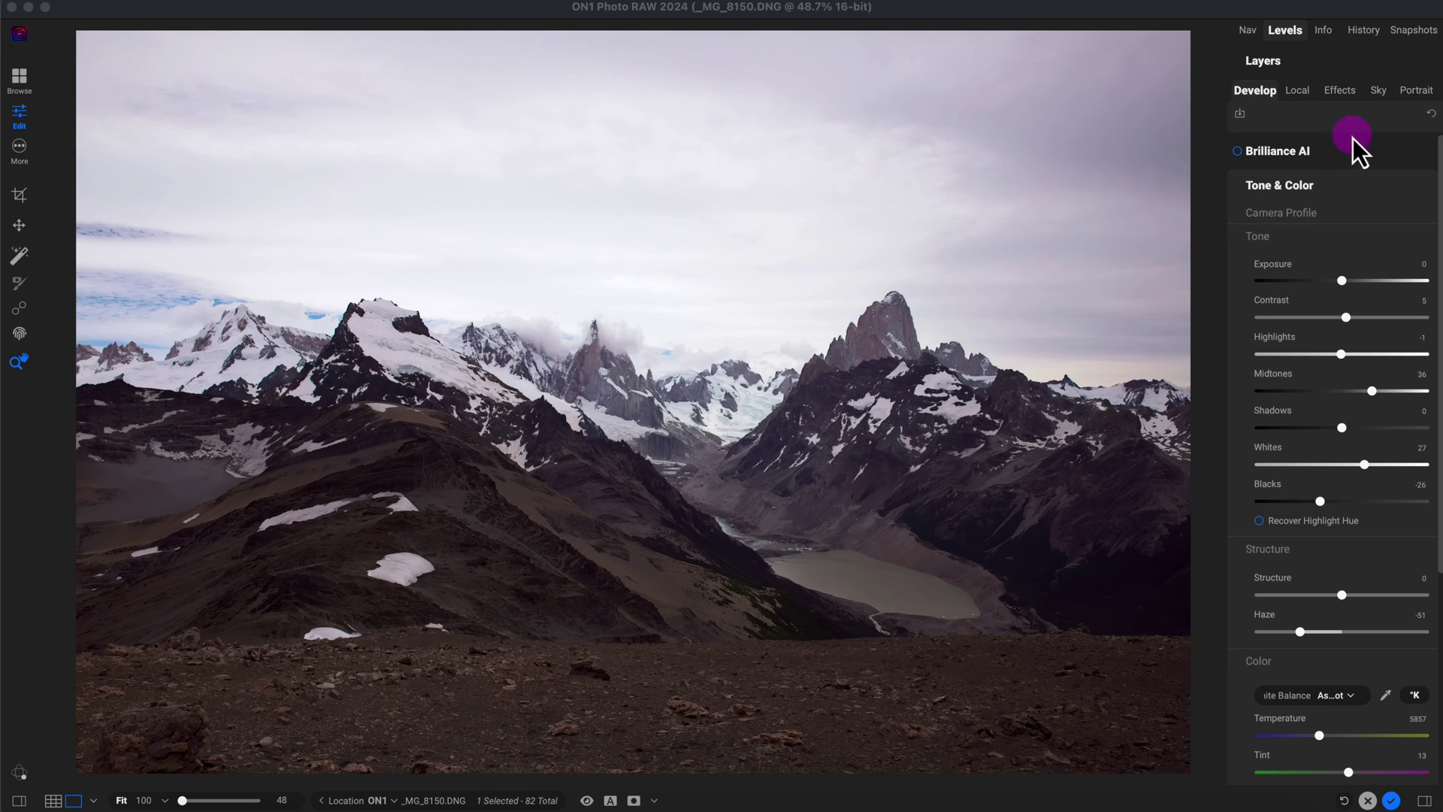
Step: Add a Color Balance filter to the mountain photo _MG_8150.DNG
left_click(1345, 95)
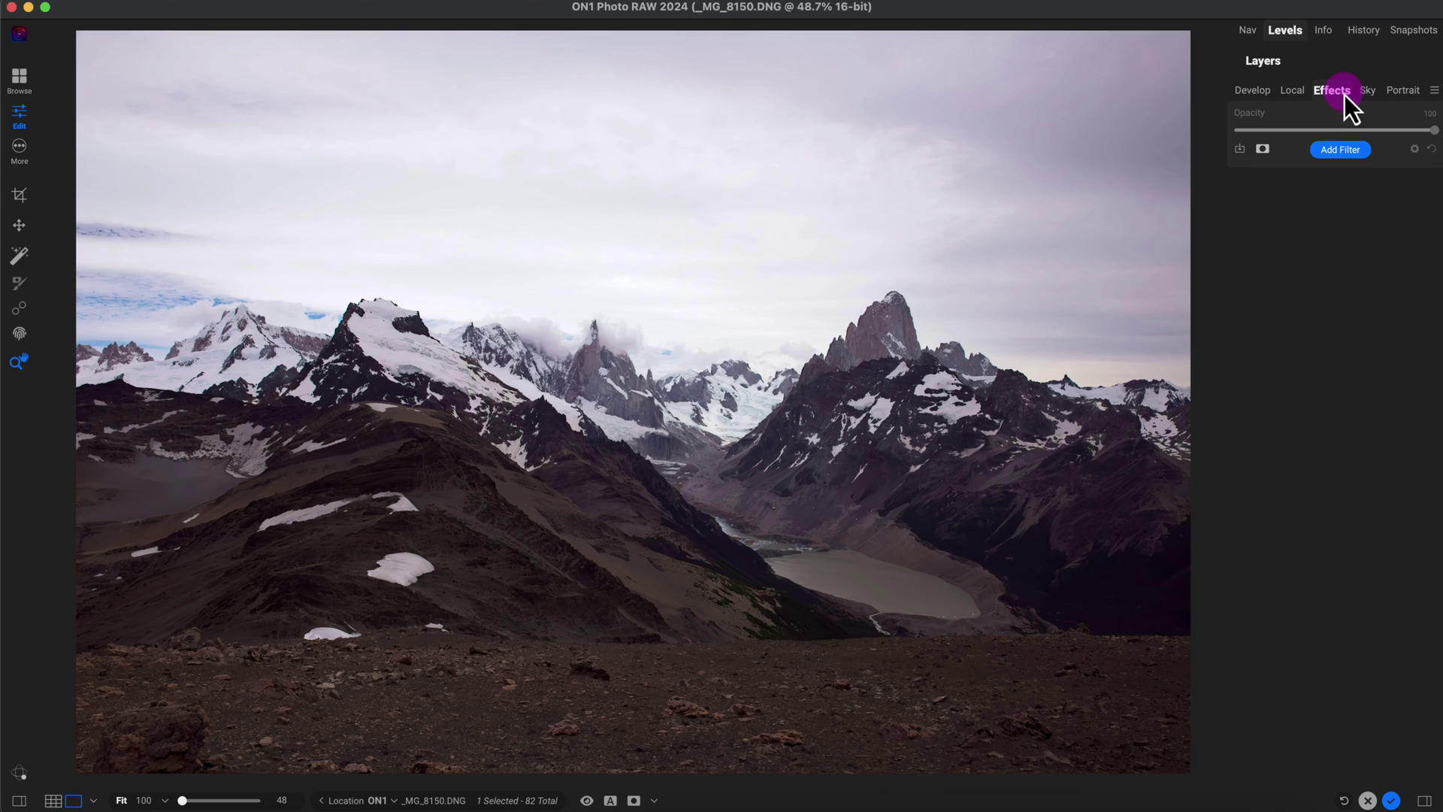
left_click(1345, 155)
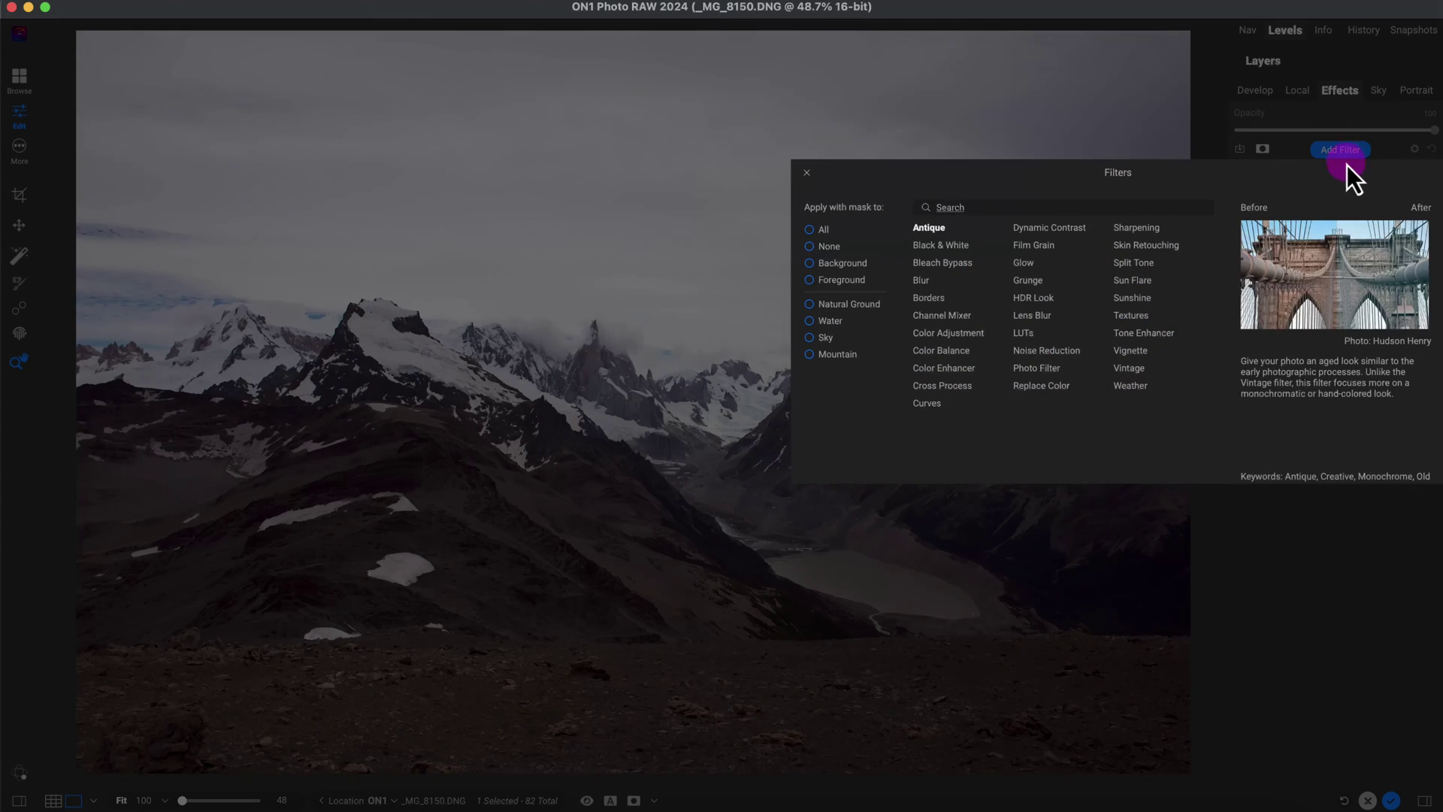
left_click(949, 352)
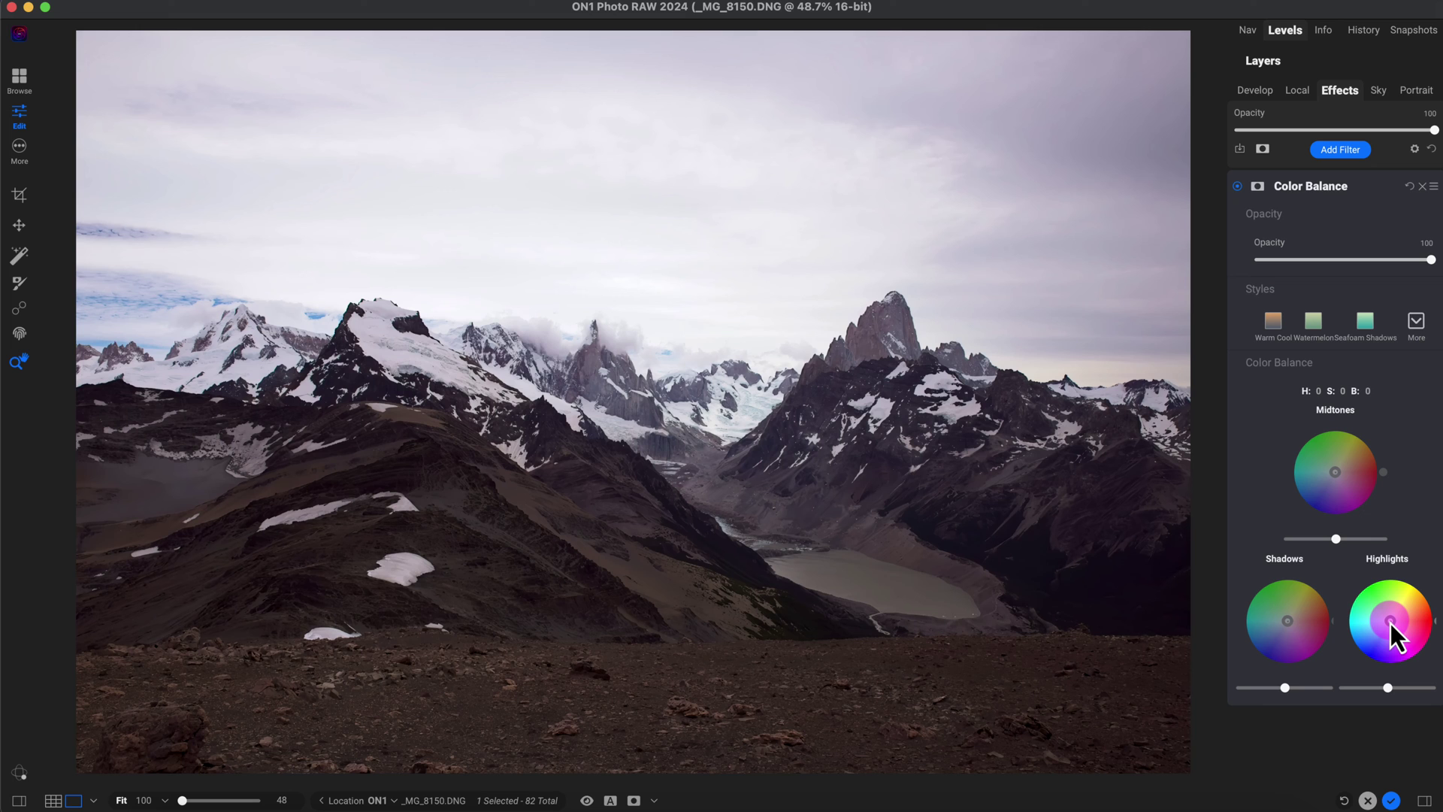
Step: Try tinting the Color Balance highlights green, magenta with brightness -11, and blue, and reset the filter
left_click_drag(1390, 623, 1373, 596)
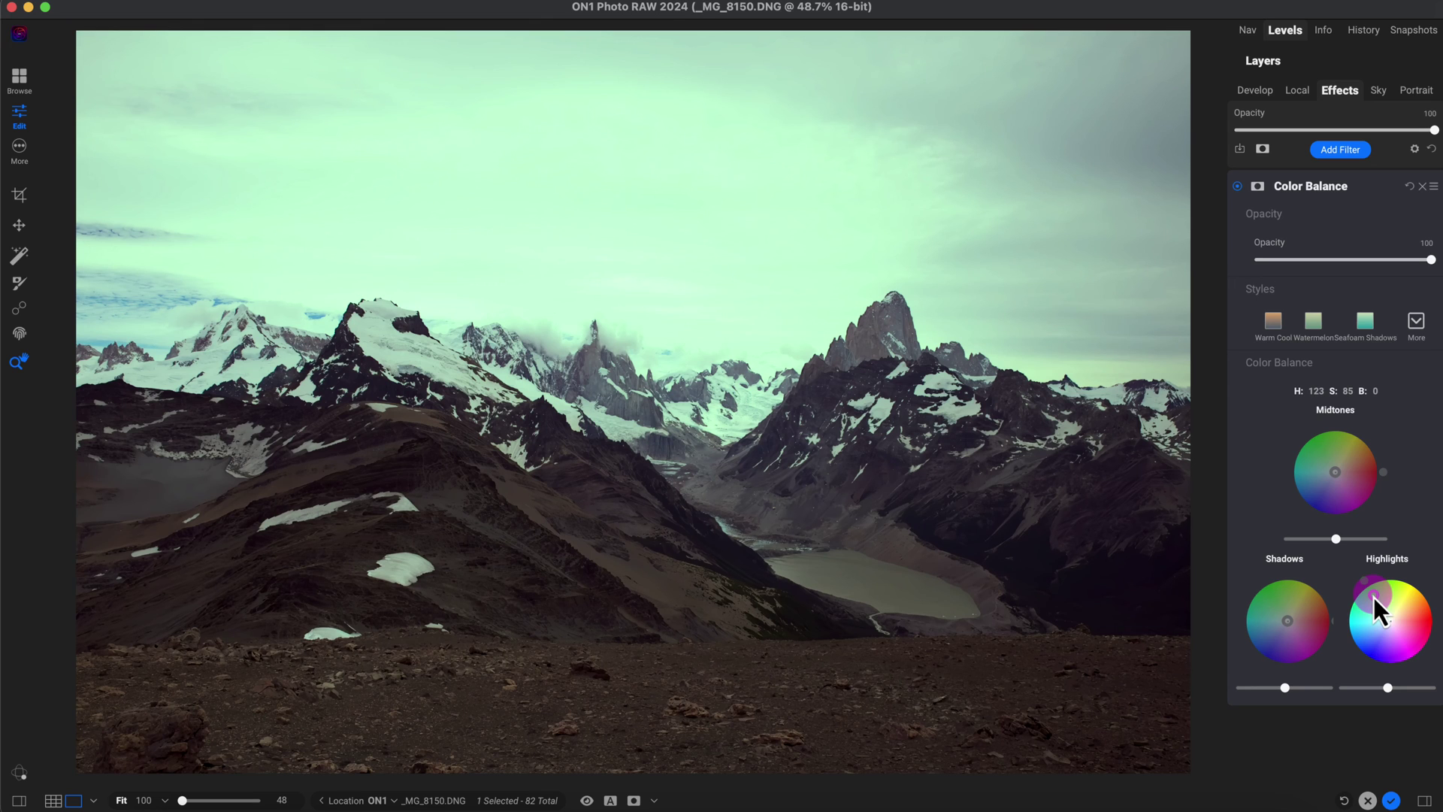
left_click_drag(1373, 596, 1378, 594)
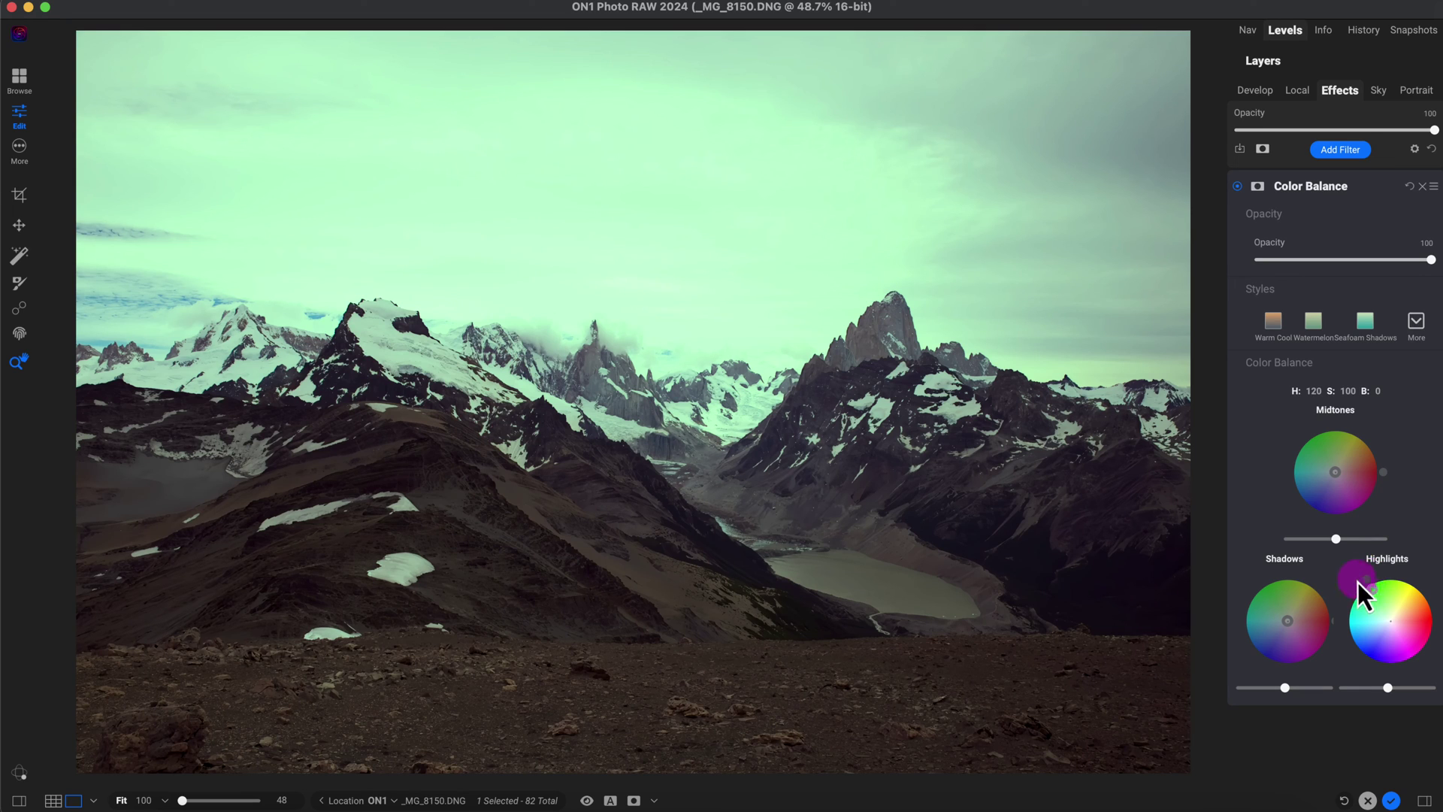
mouse_move(1358, 582)
left_mouse_down()
mouse_move(1365, 656)
mouse_move(1417, 669)
mouse_move(1431, 601)
mouse_move(1386, 576)
mouse_move(1434, 628)
mouse_move(1432, 671)
mouse_move(1412, 663)
left_mouse_up()
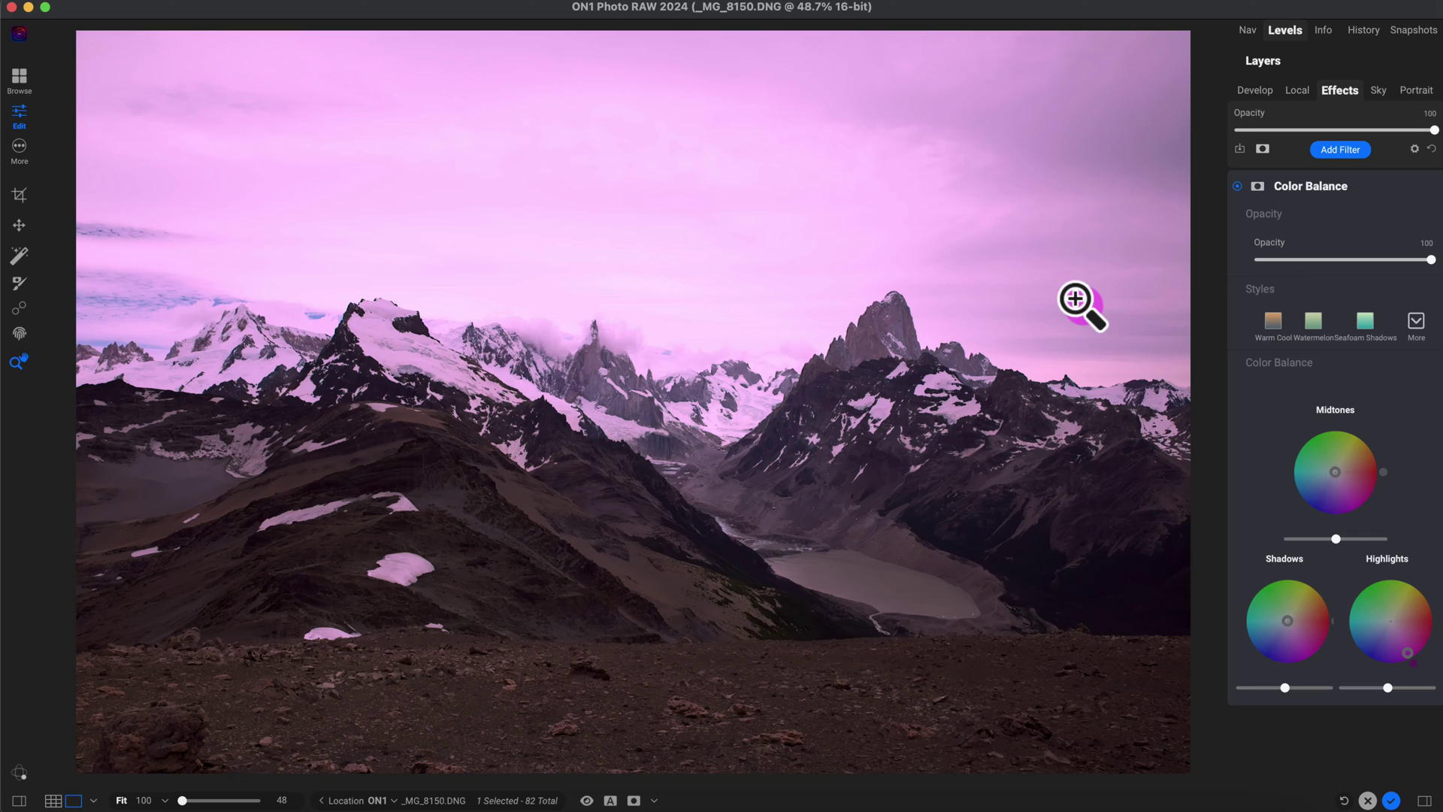
mouse_move(1390, 689)
left_mouse_down()
mouse_move(1416, 688)
mouse_move(1354, 688)
mouse_move(1382, 688)
left_mouse_up()
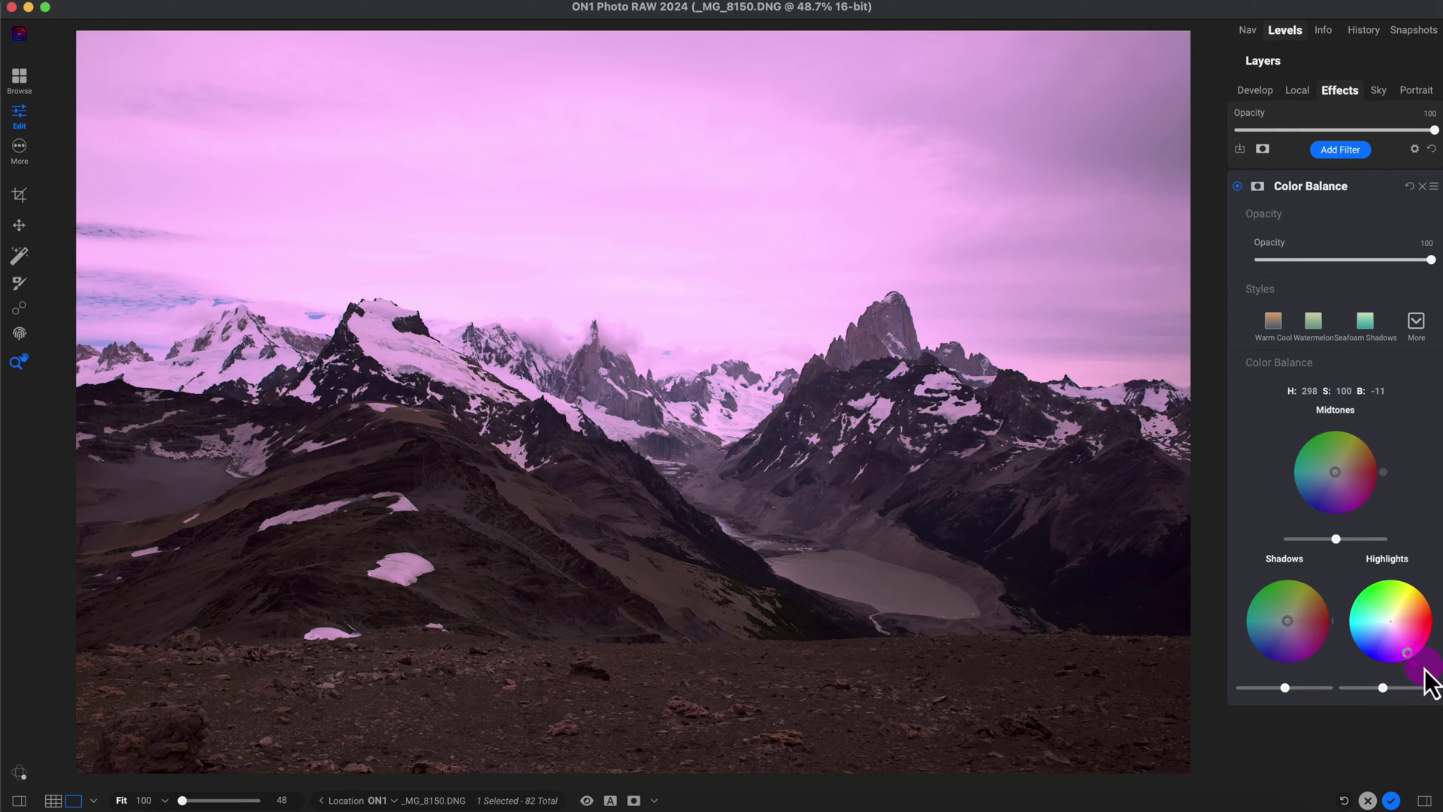
left_click_drag(1407, 652, 1389, 643)
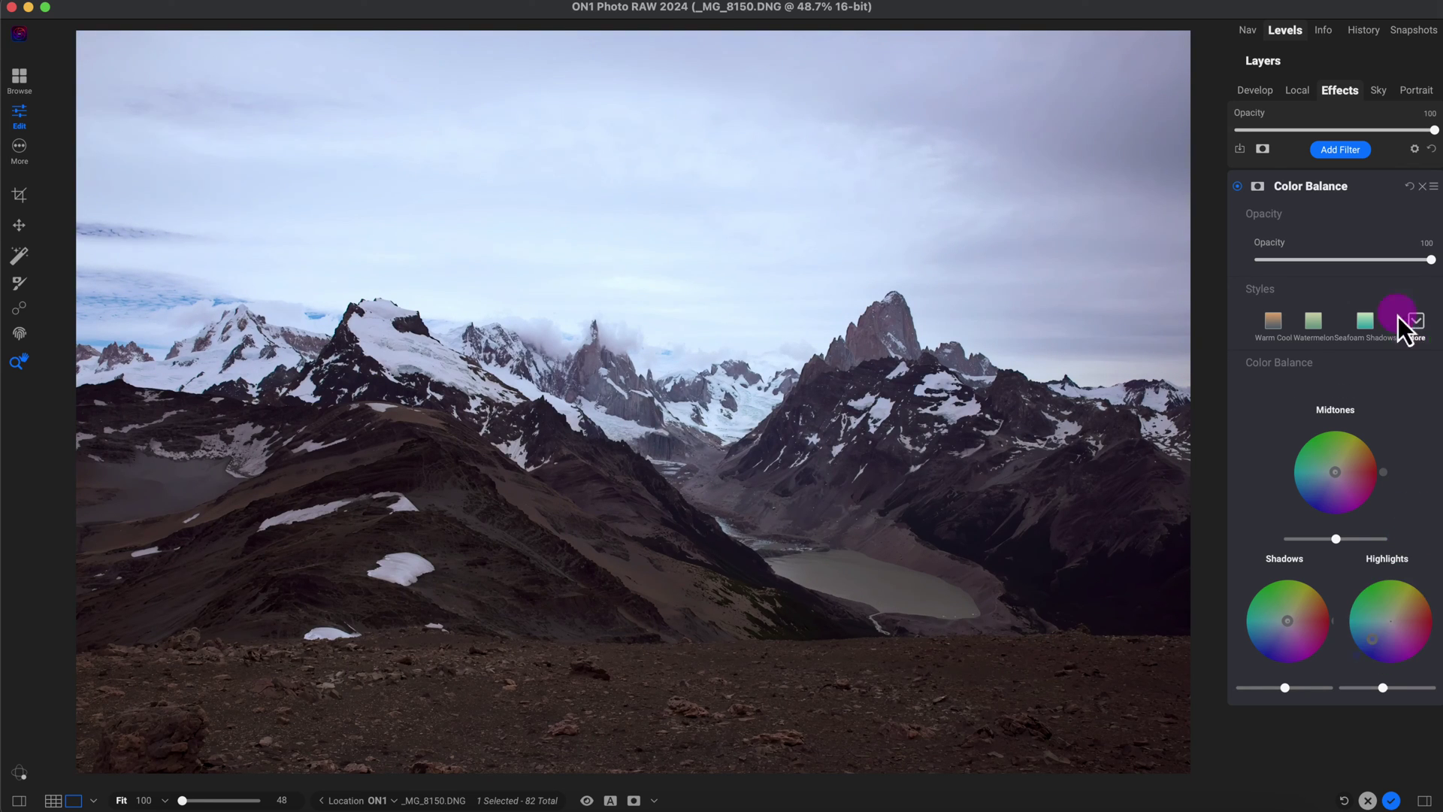
left_click(1410, 188)
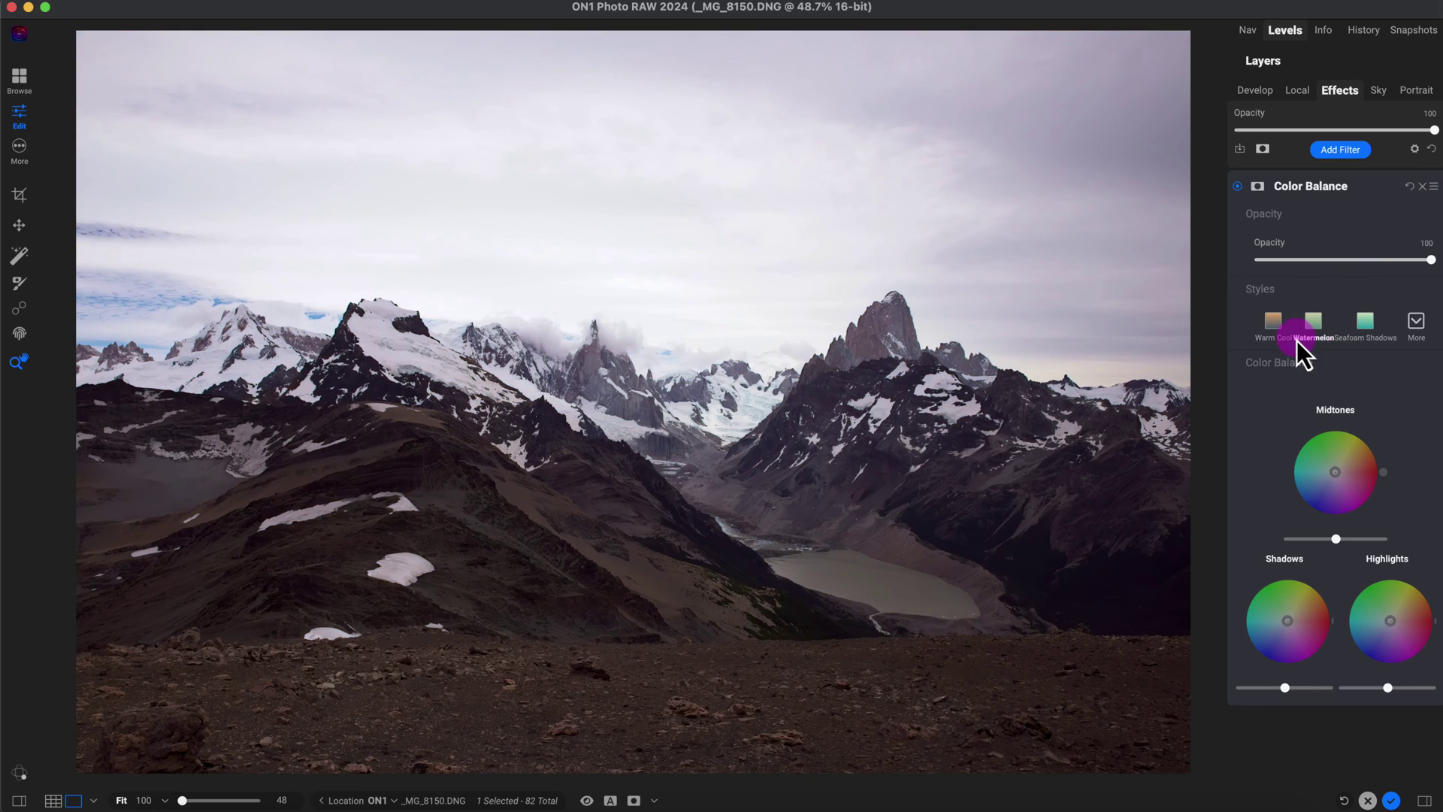
Step: Try the Warm Cool, Watermelon and Seafoam Shadows styles on the mountain photo and reset the Color Balance filter
left_click(1276, 321)
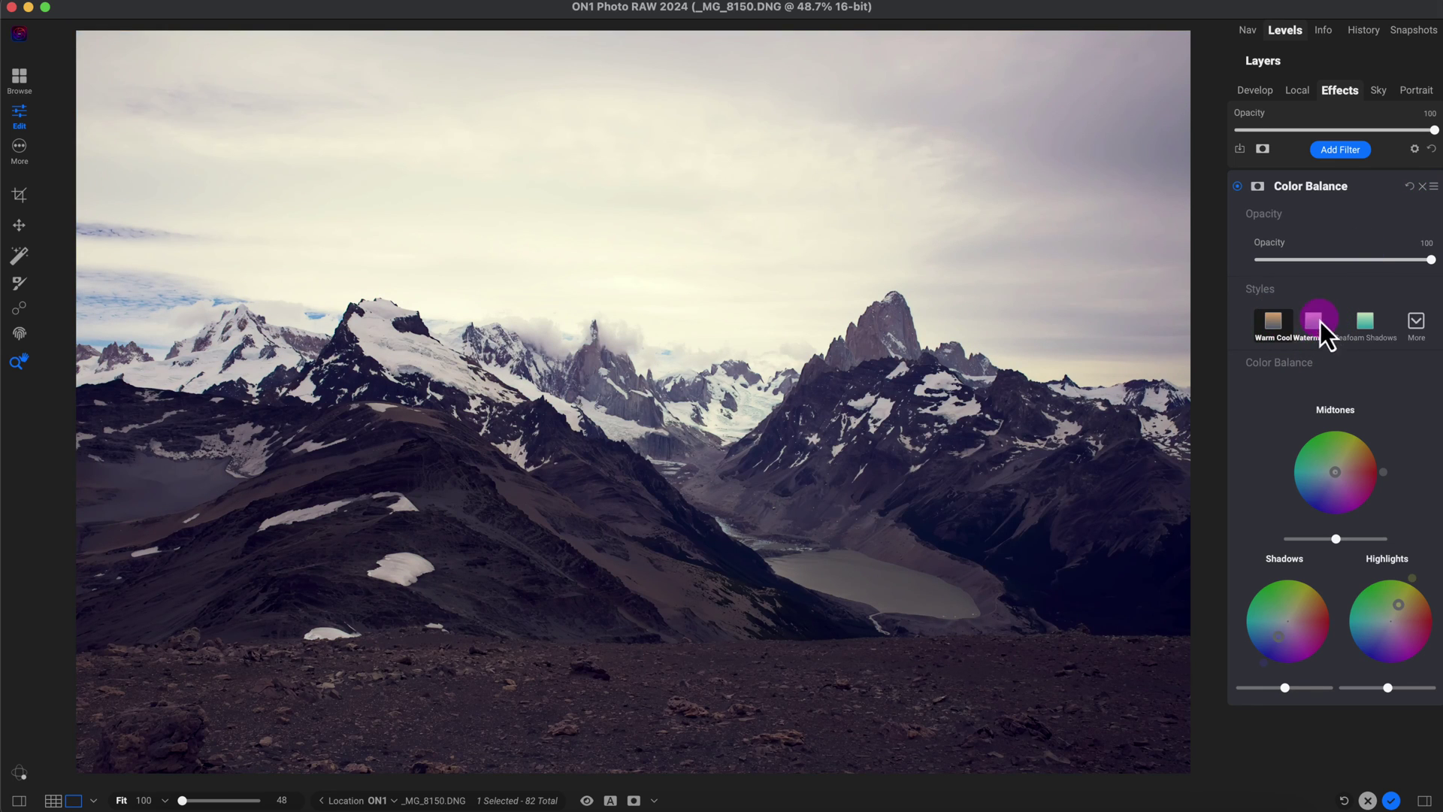
left_click(1314, 321)
left_click(1365, 323)
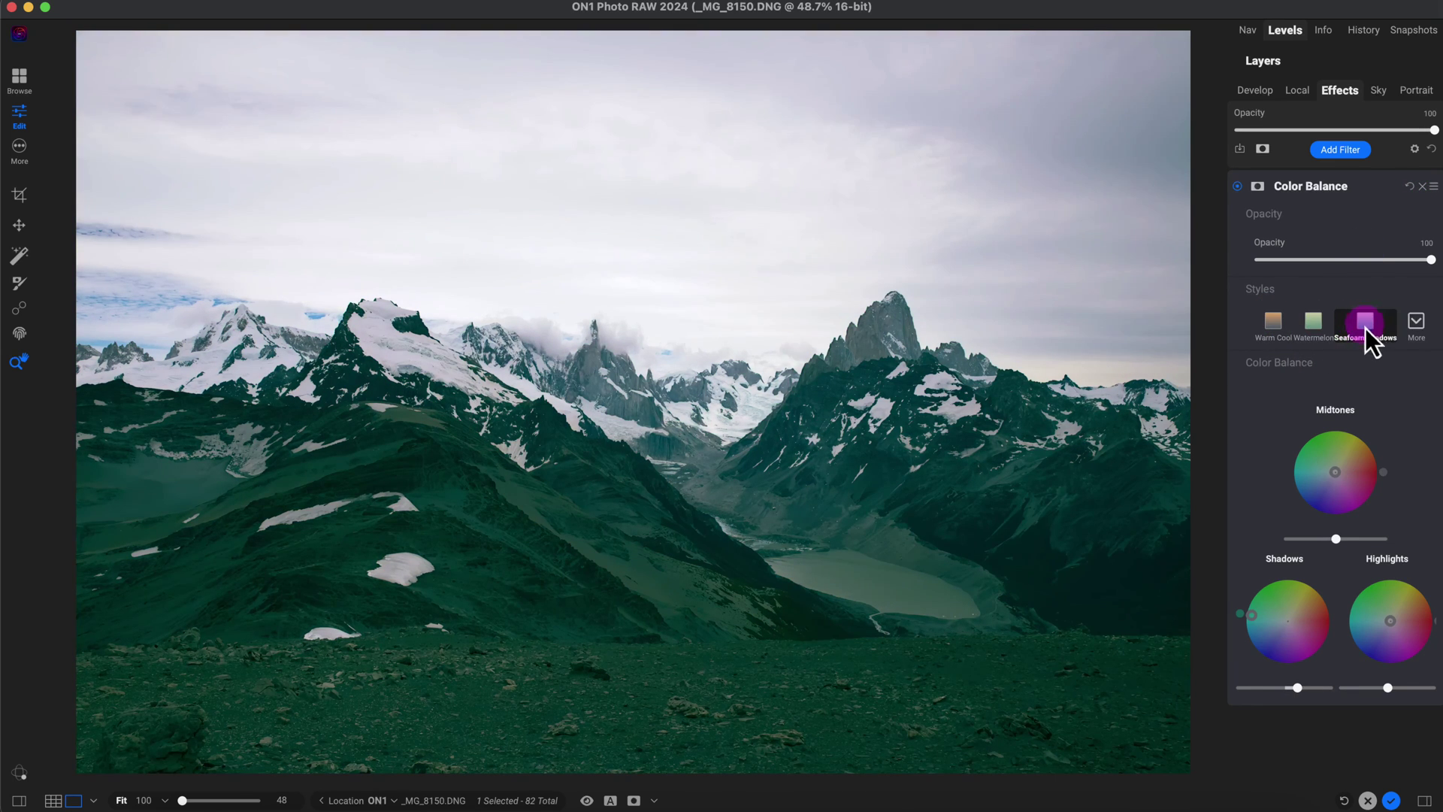
left_click(1409, 188)
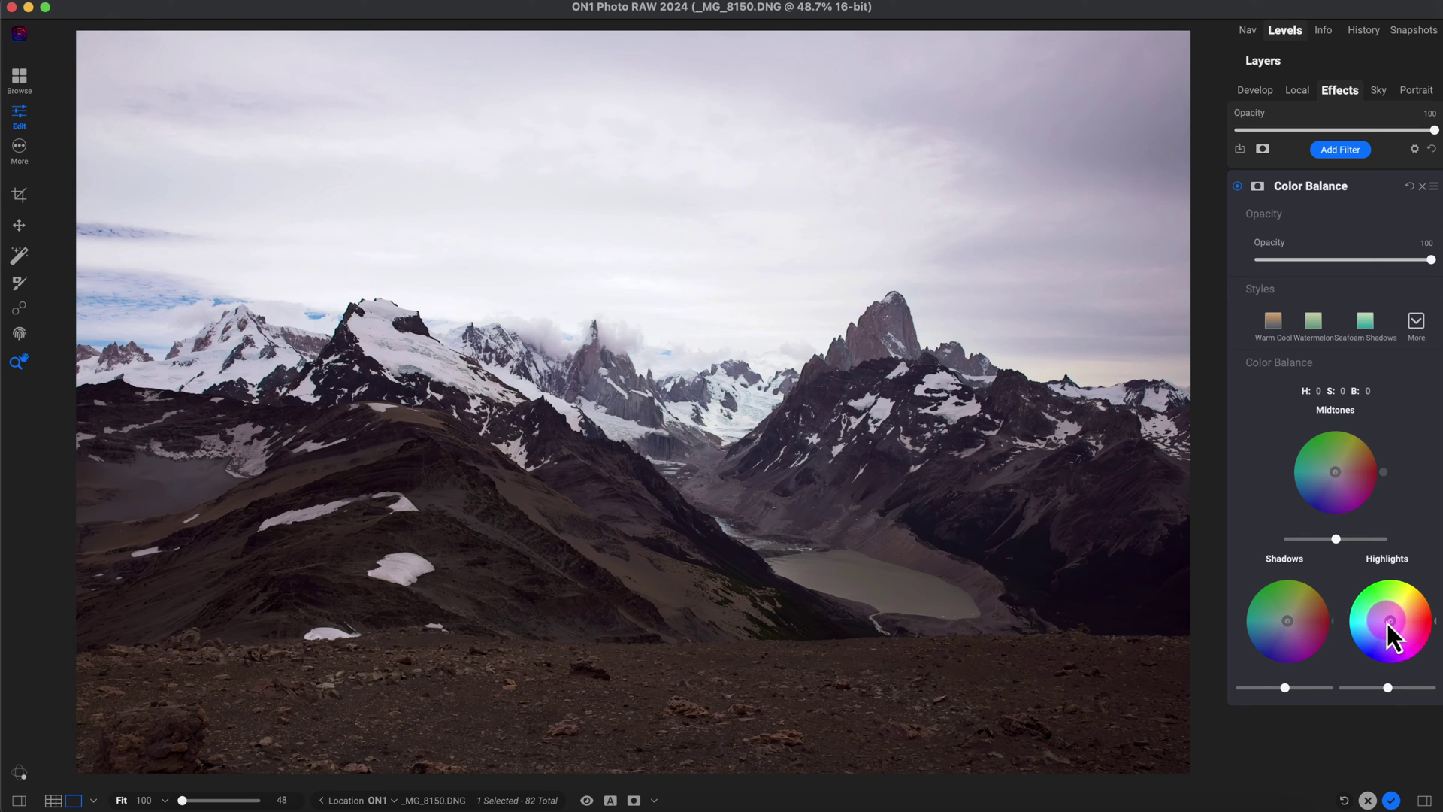
Step: Tint the mountain photo's Color Balance highlights cyan at a hue of about 180, the shadows warm orange, and the midtones slightly magenta
left_click_drag(1387, 622, 1369, 620)
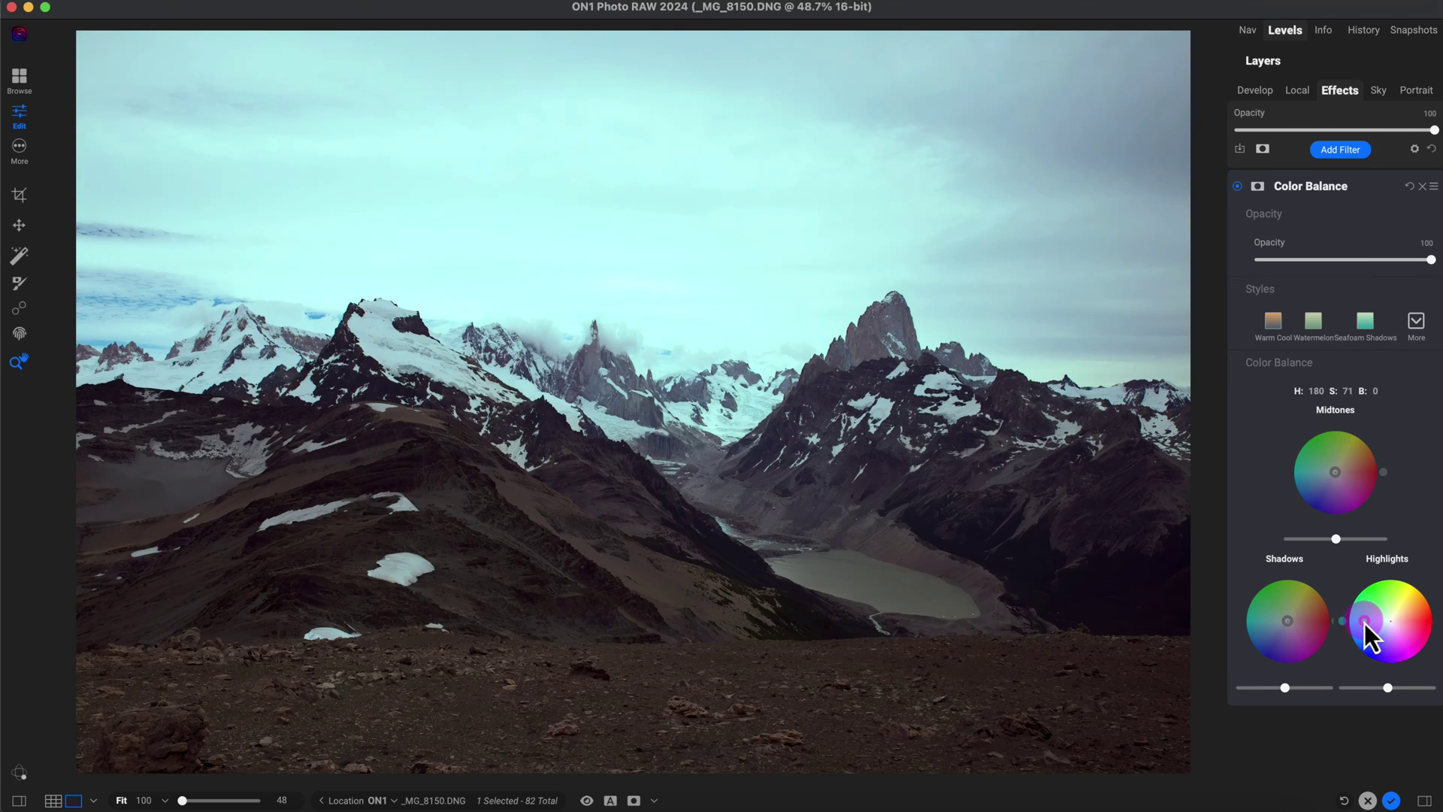
left_click_drag(1365, 624, 1368, 624)
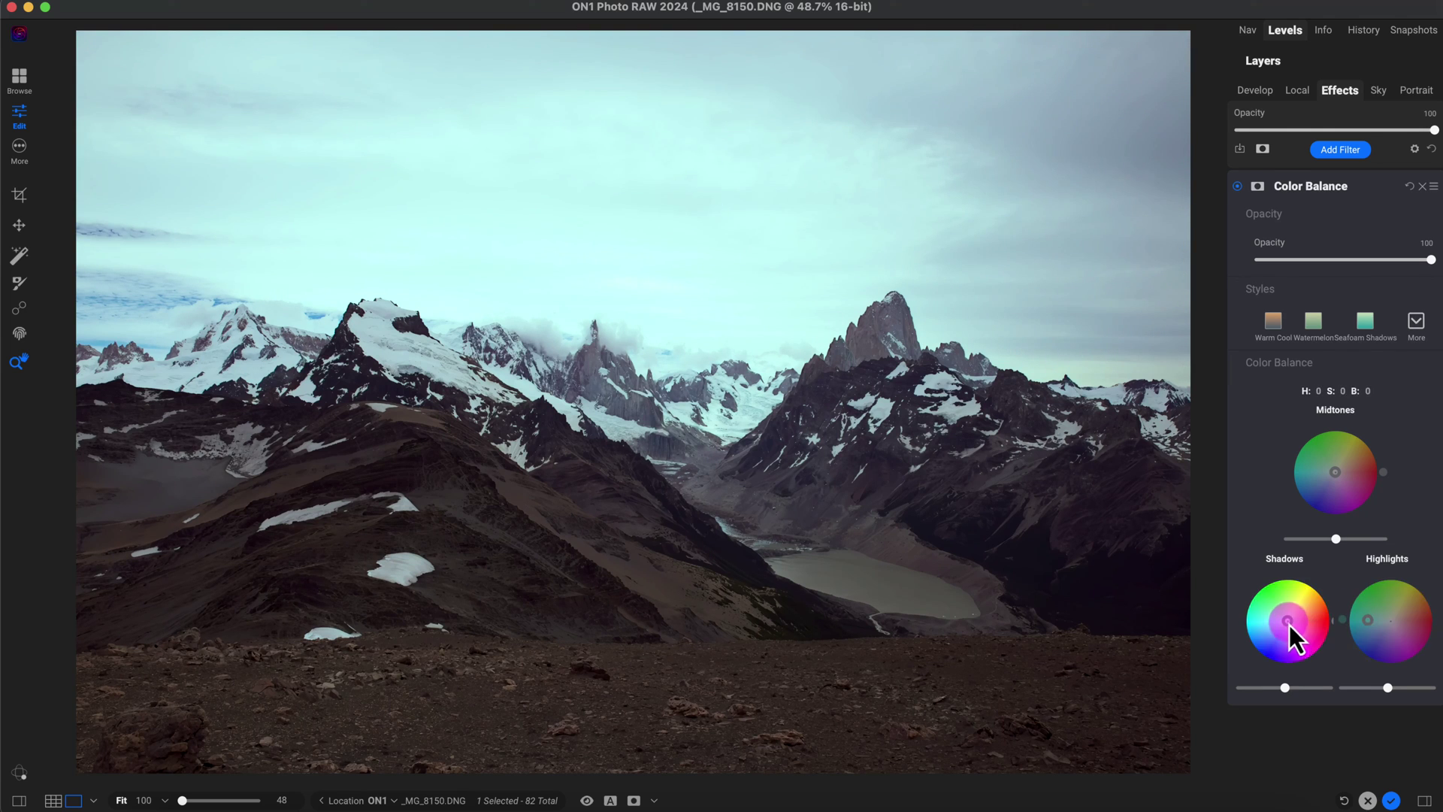
left_click_drag(1291, 624, 1298, 612)
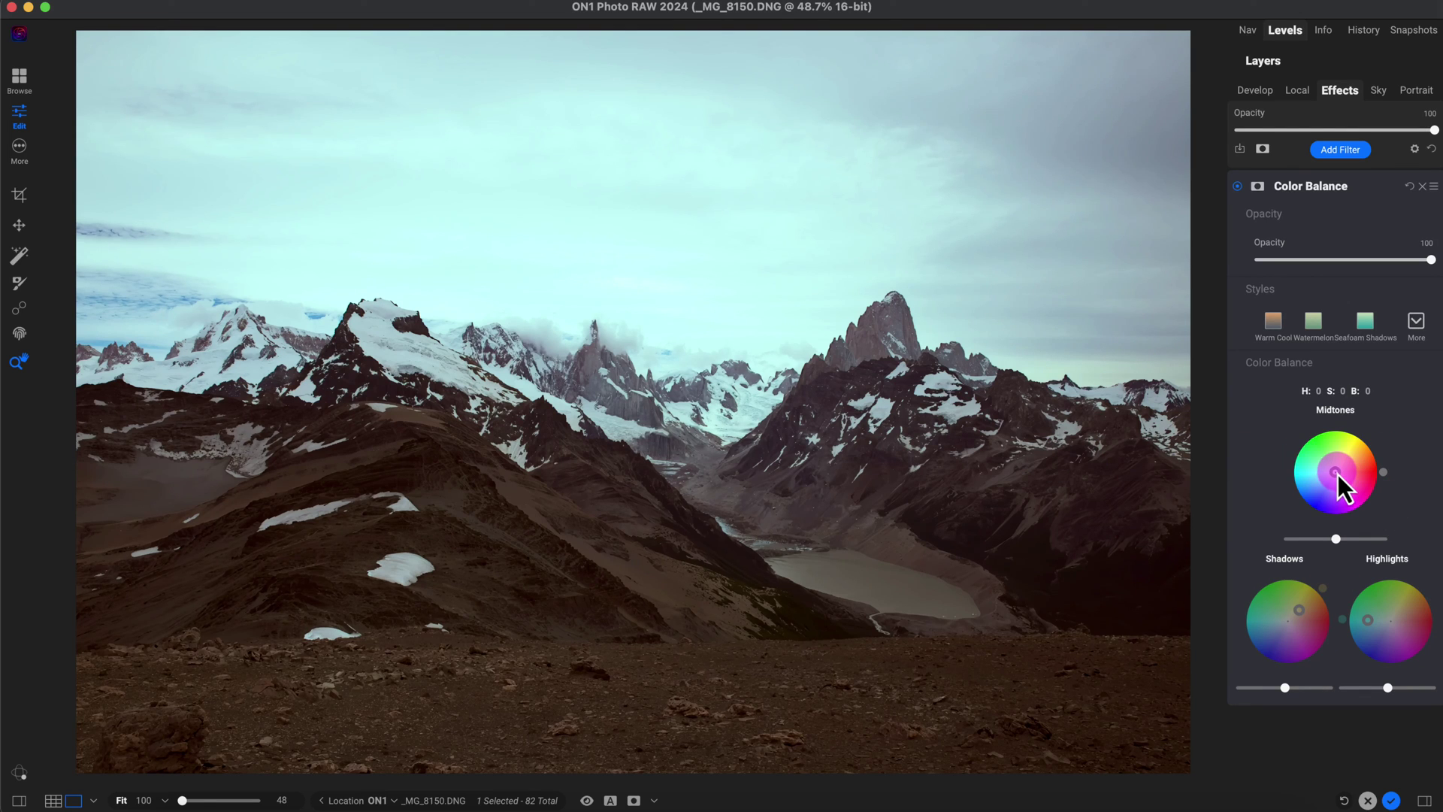
left_click_drag(1338, 475, 1340, 477)
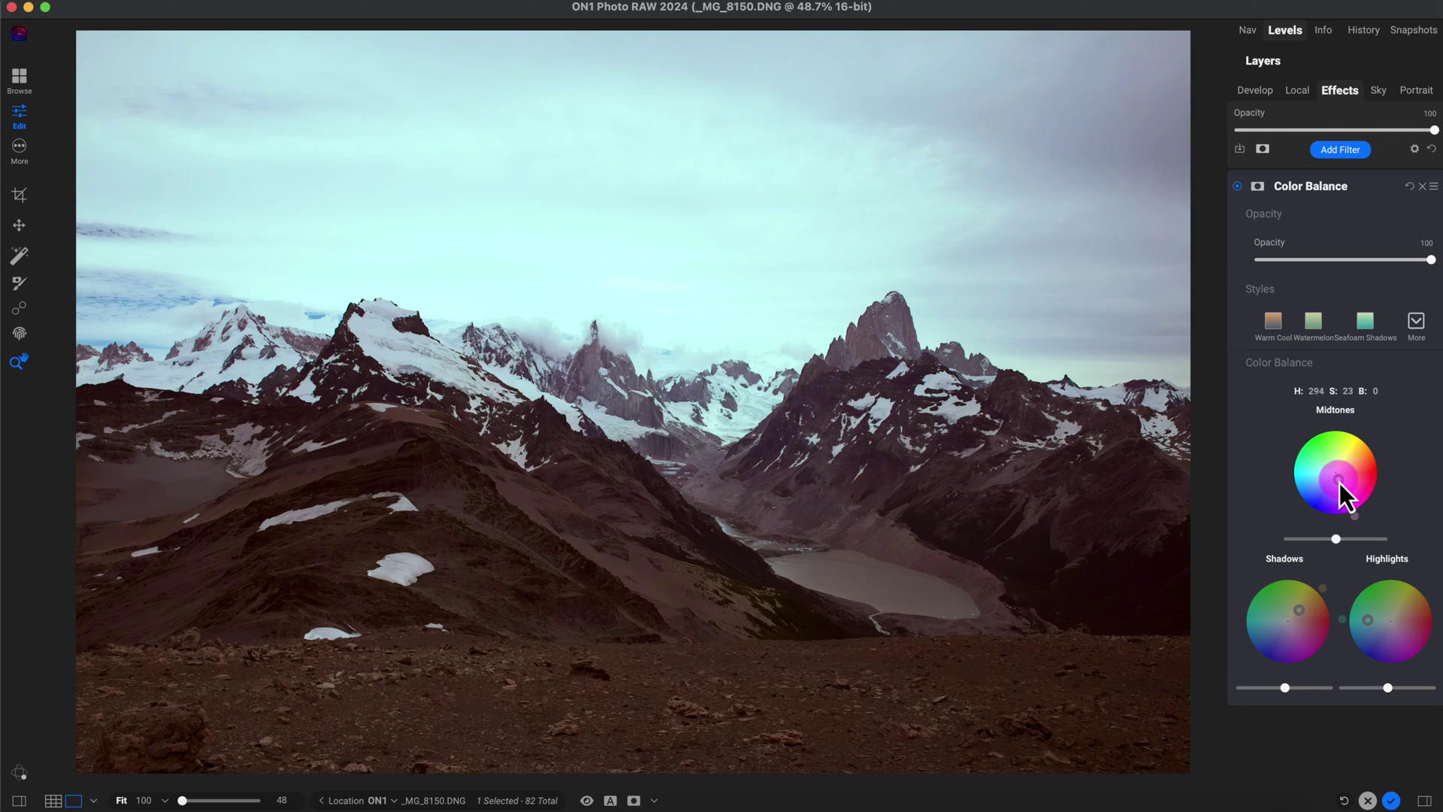
mouse_move(1340, 485)
left_mouse_down()
mouse_move(1347, 516)
mouse_move(1341, 488)
left_mouse_up()
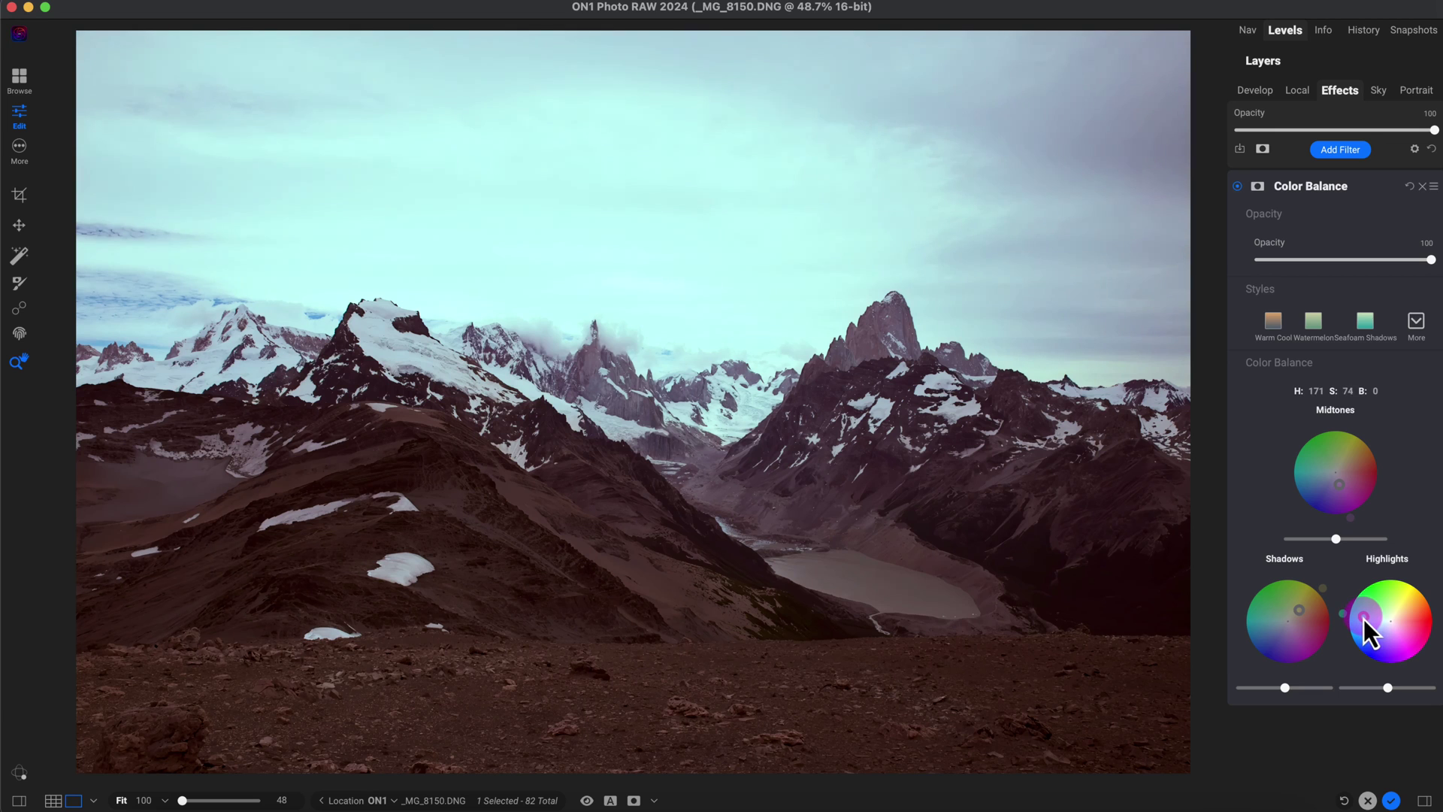
Step: Strengthen the cyan in the highlights and brighten the shadows, comparing the photo with the Color Balance filter off and on
left_click_drag(1363, 619, 1362, 619)
left_click_drag(1284, 688, 1303, 688)
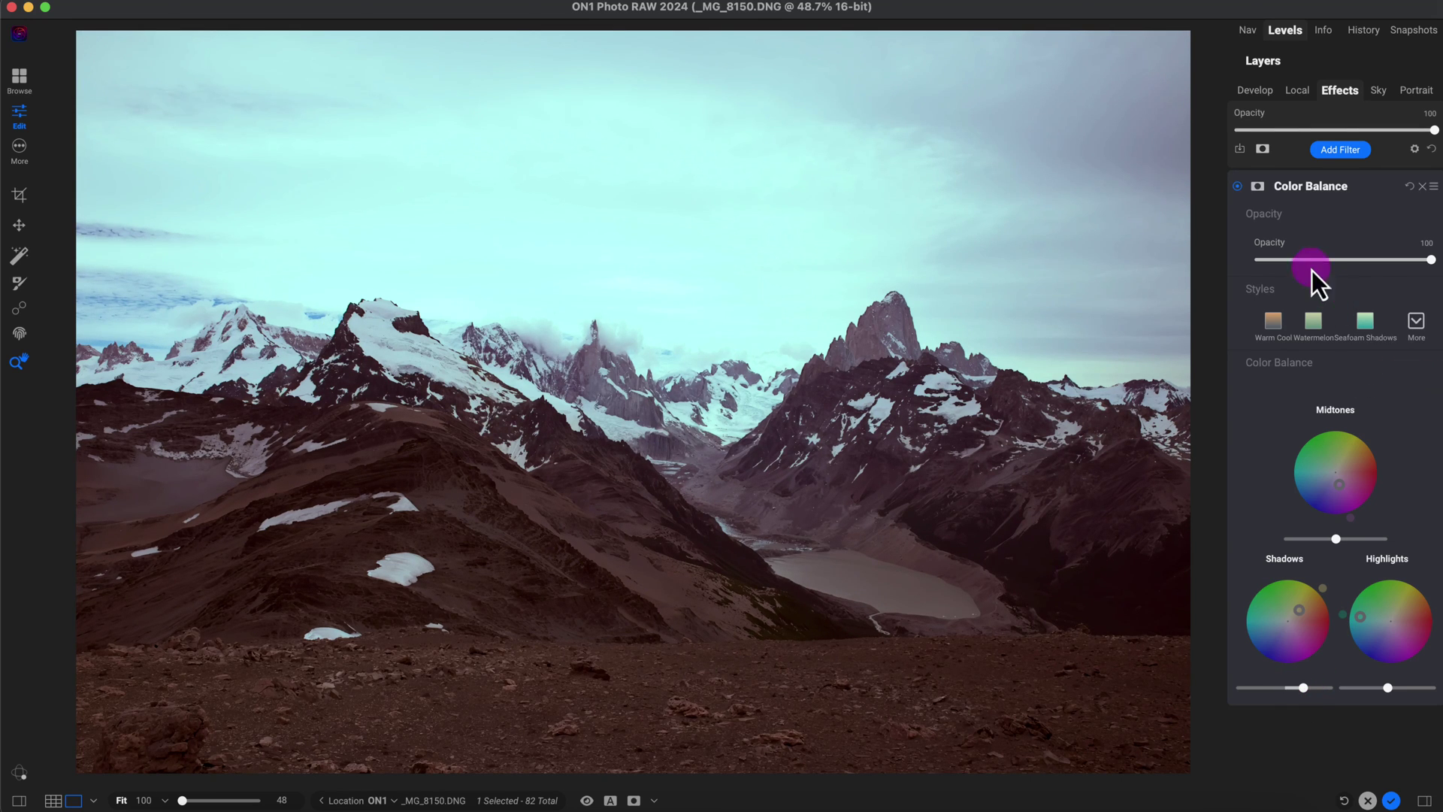
left_click(1242, 192)
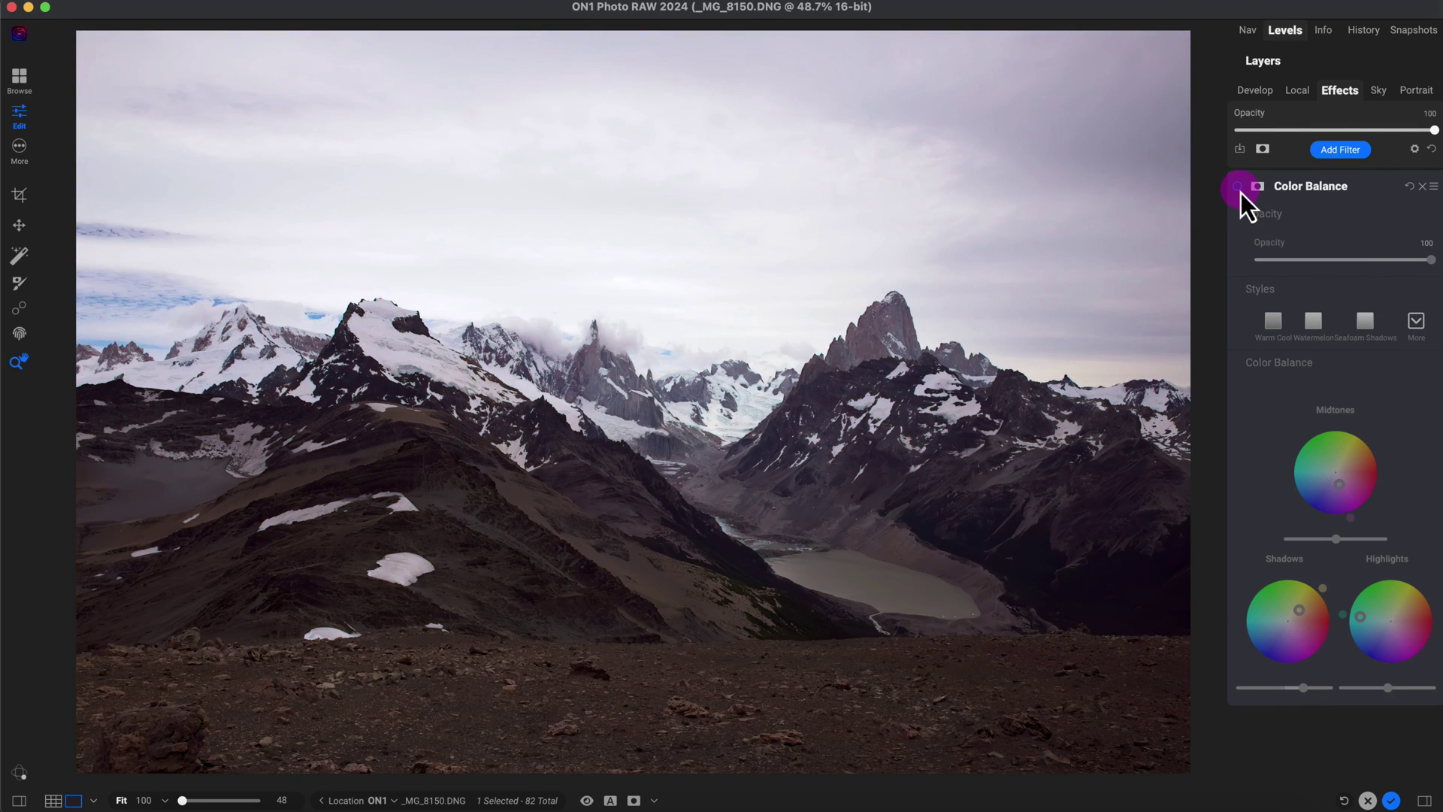
left_click(1238, 192)
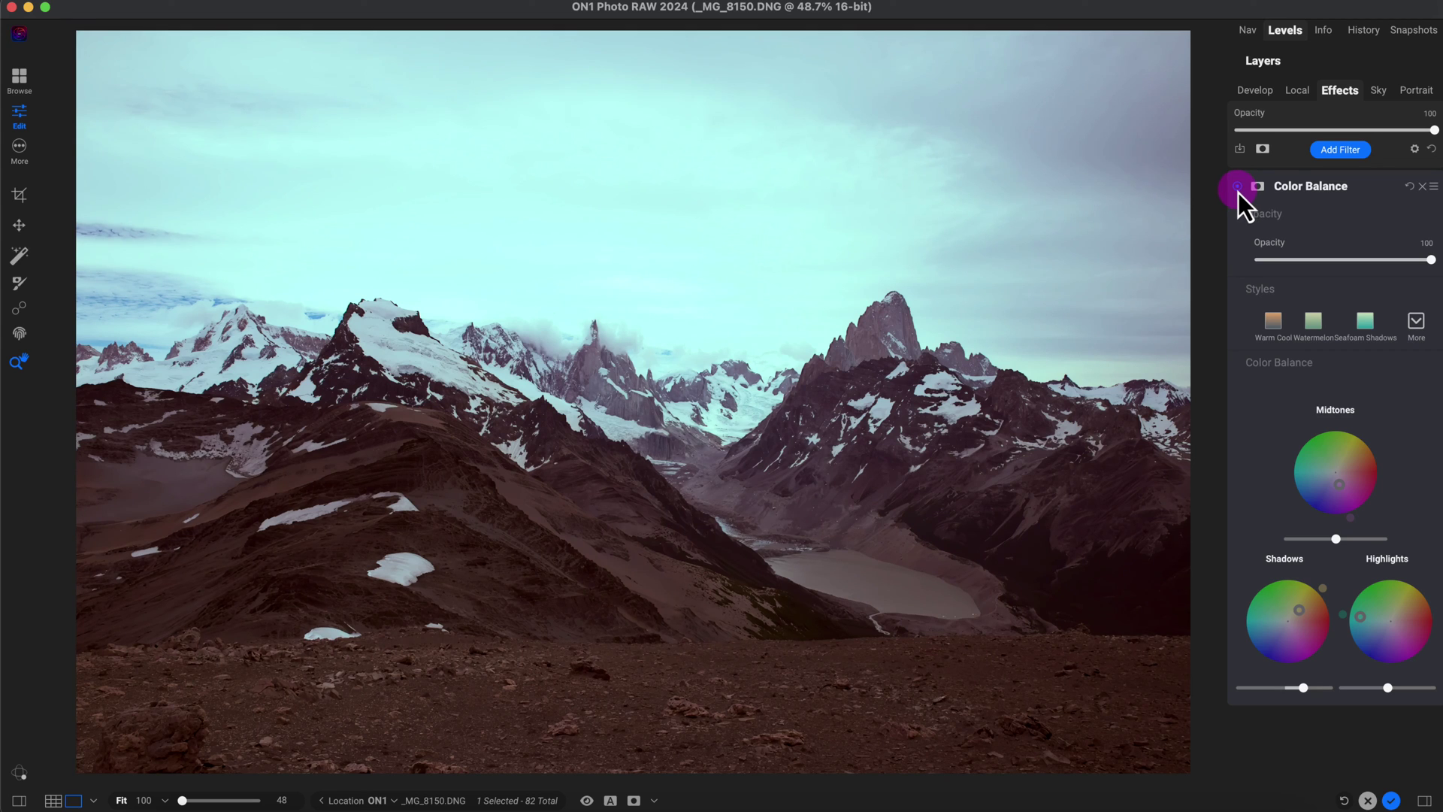